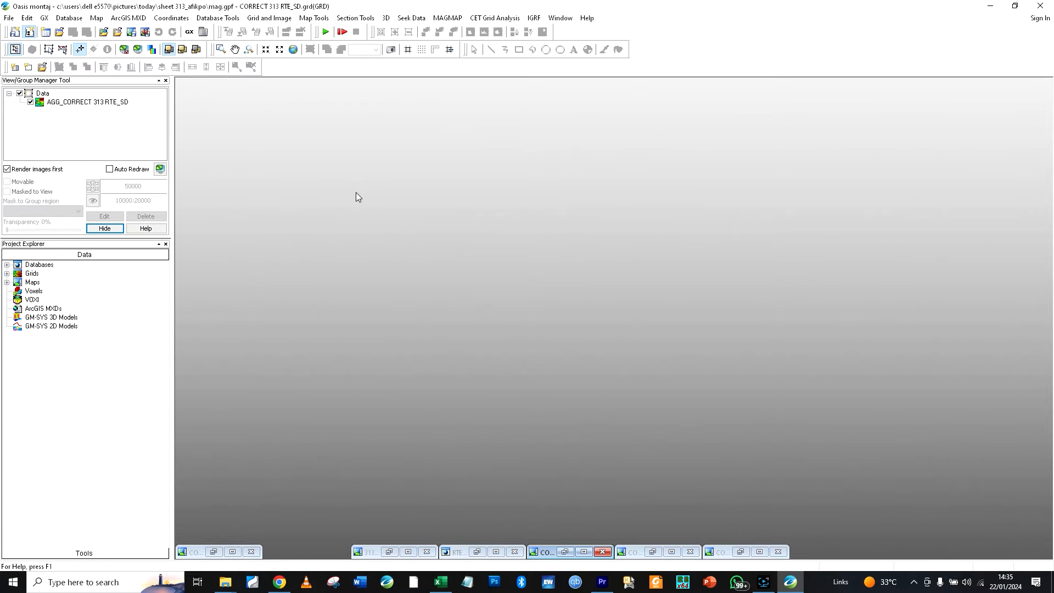
Restore the minimised grid and database windows one by one to examine the previously processed magnetic maps
click(214, 552)
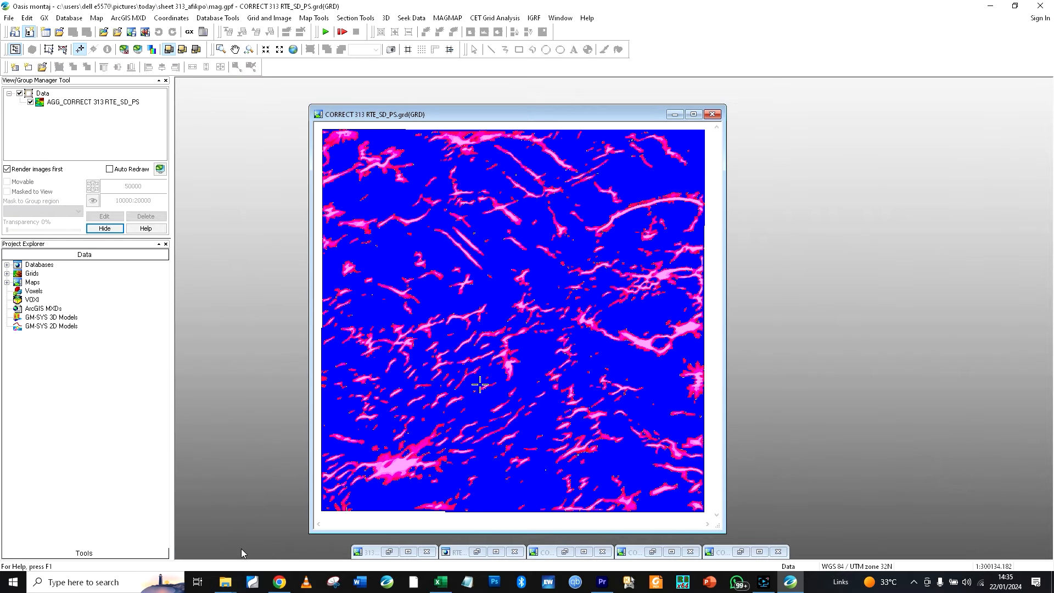
click(389, 551)
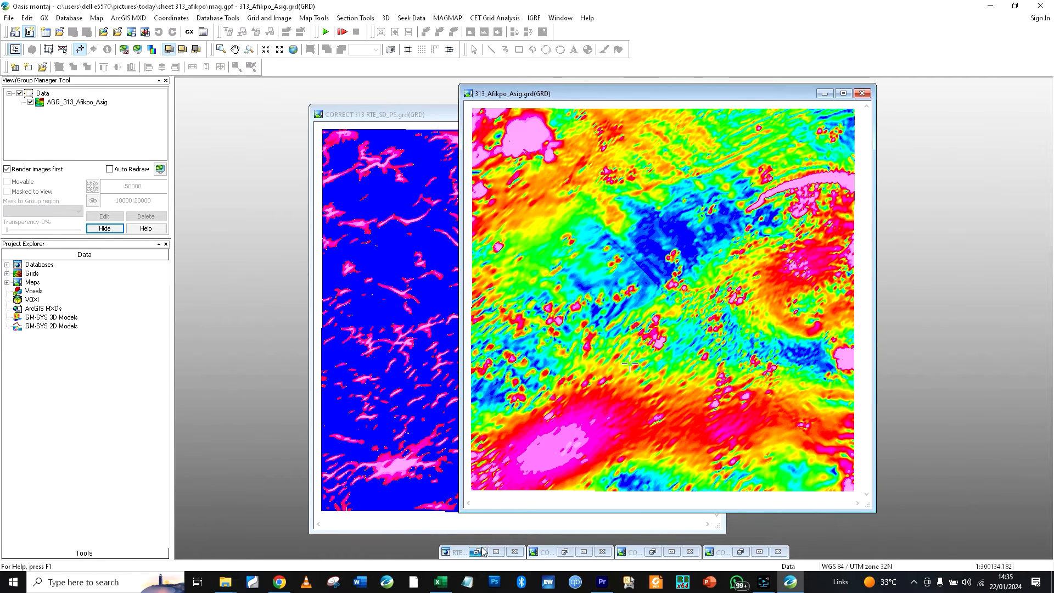
click(481, 550)
click(563, 550)
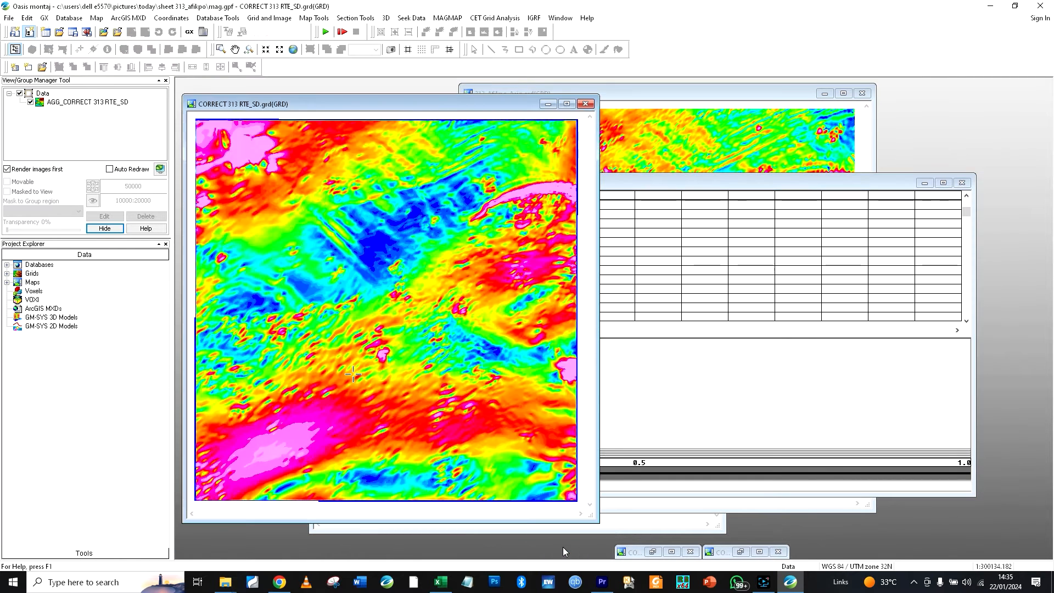
click(652, 554)
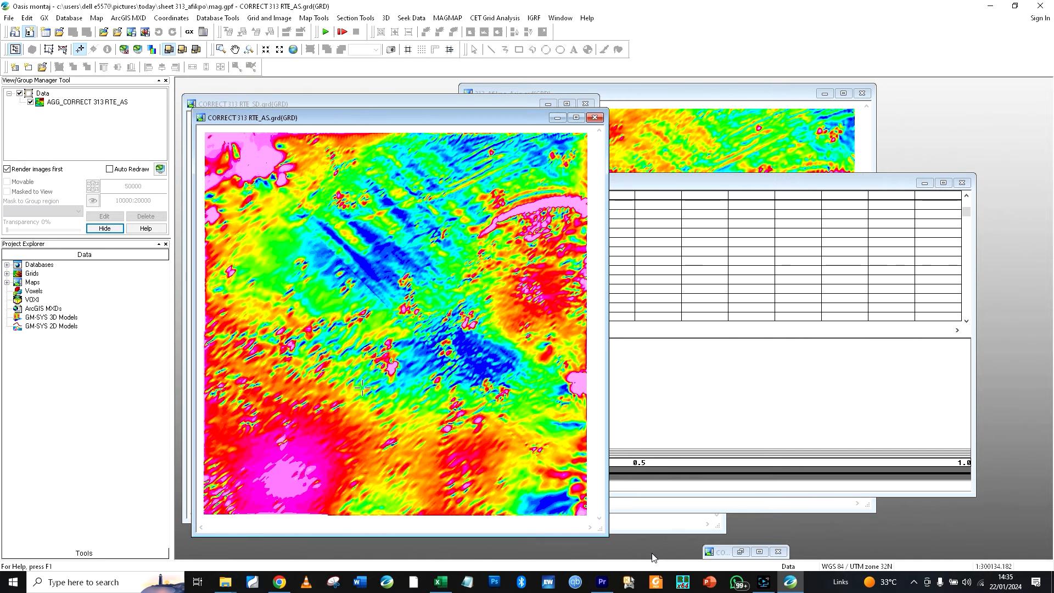
click(741, 552)
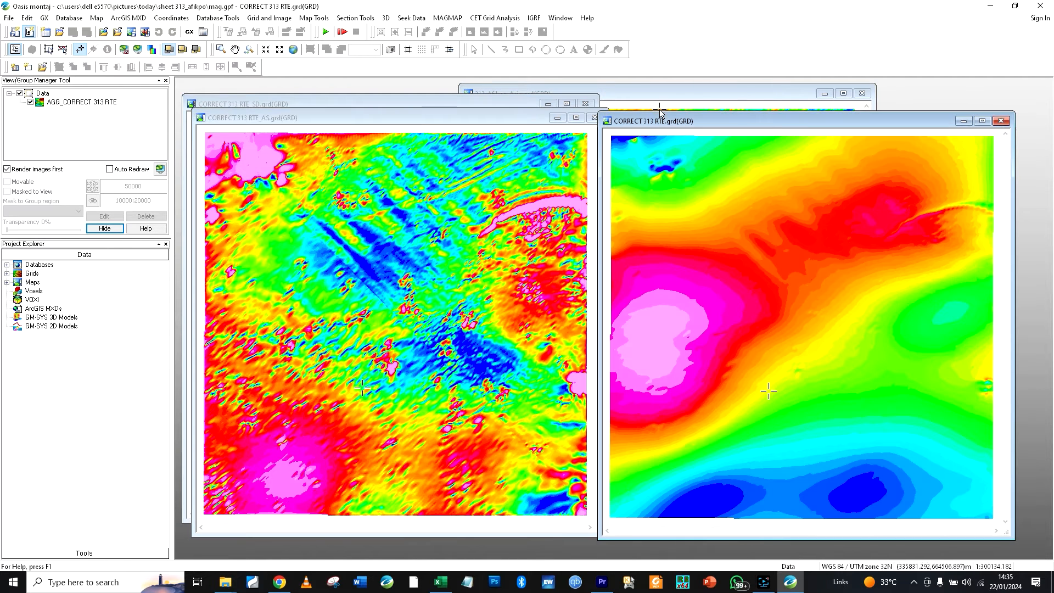
Minimise all the open grid windows and the RTE.gdb database window to clear the workspace
click(964, 120)
click(557, 118)
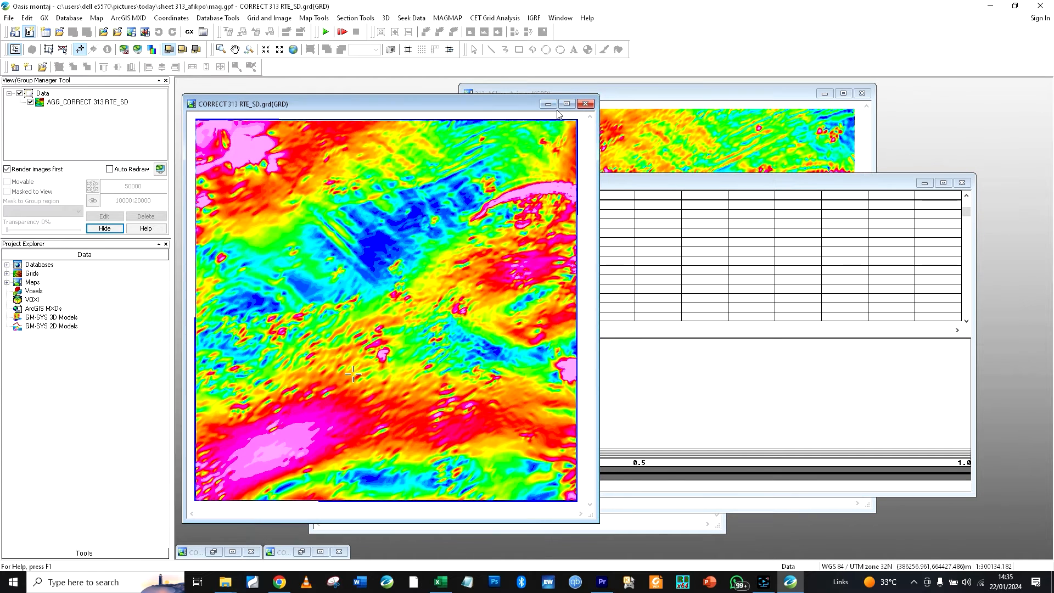
click(548, 104)
click(825, 94)
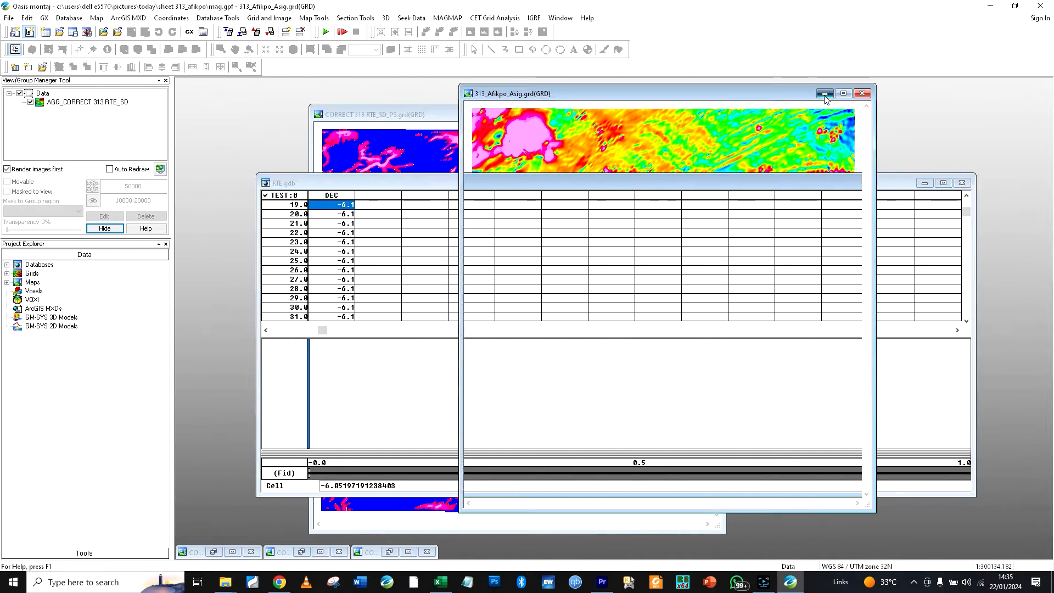
click(676, 116)
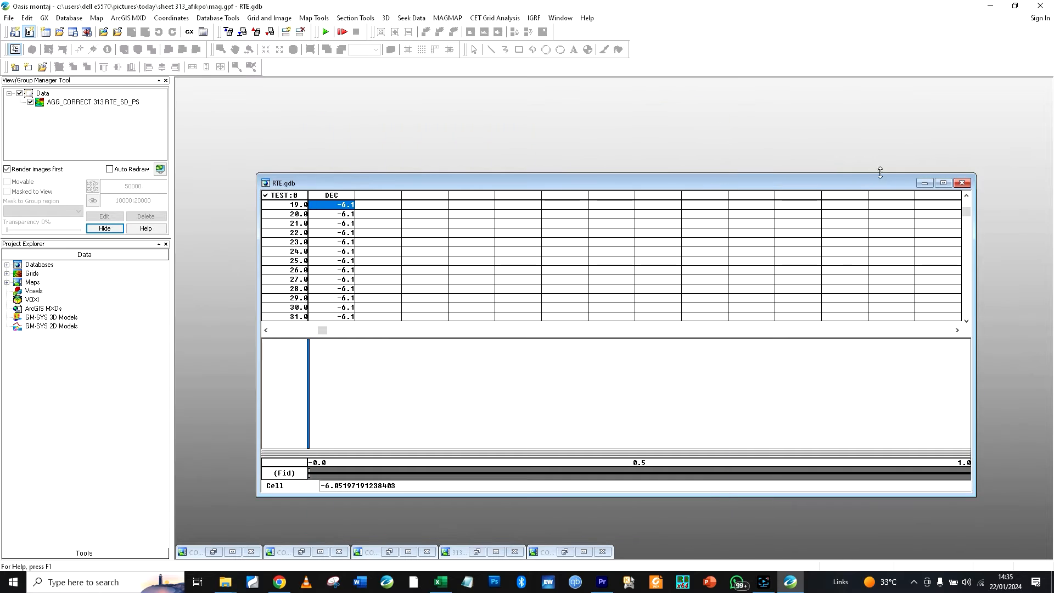
click(925, 185)
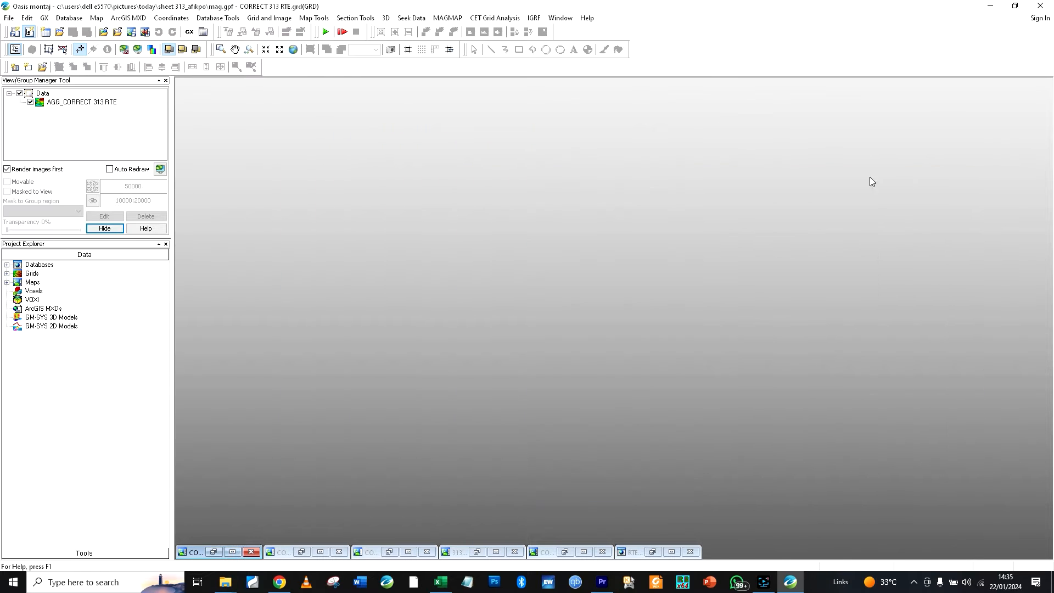
Create a new project named MAG (22-01-2024).gpf in the Sheet 313_Afikpo folder
click(8, 20)
mouse_move(83, 32)
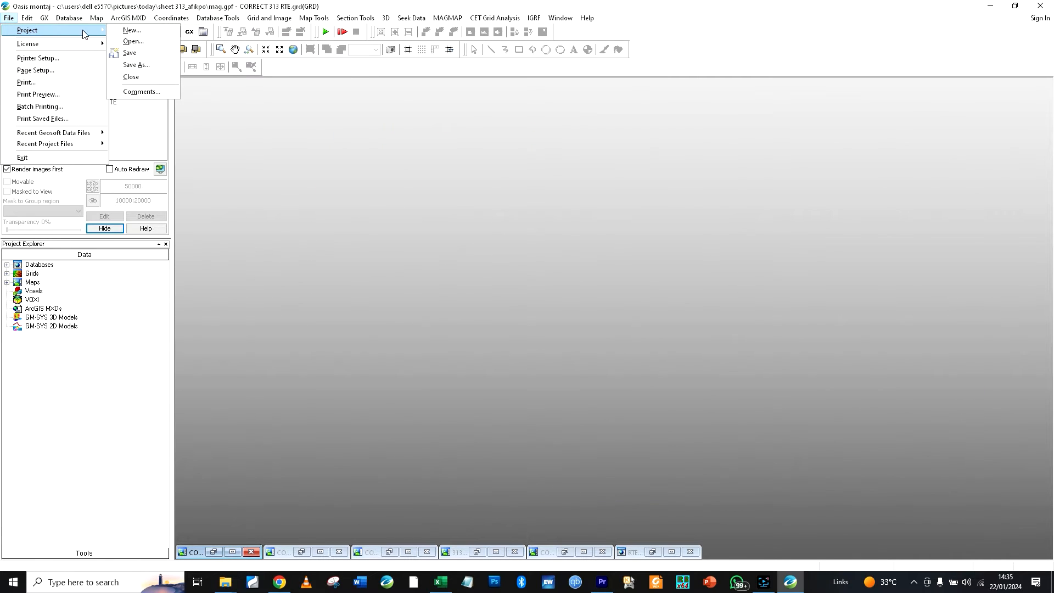
click(131, 30)
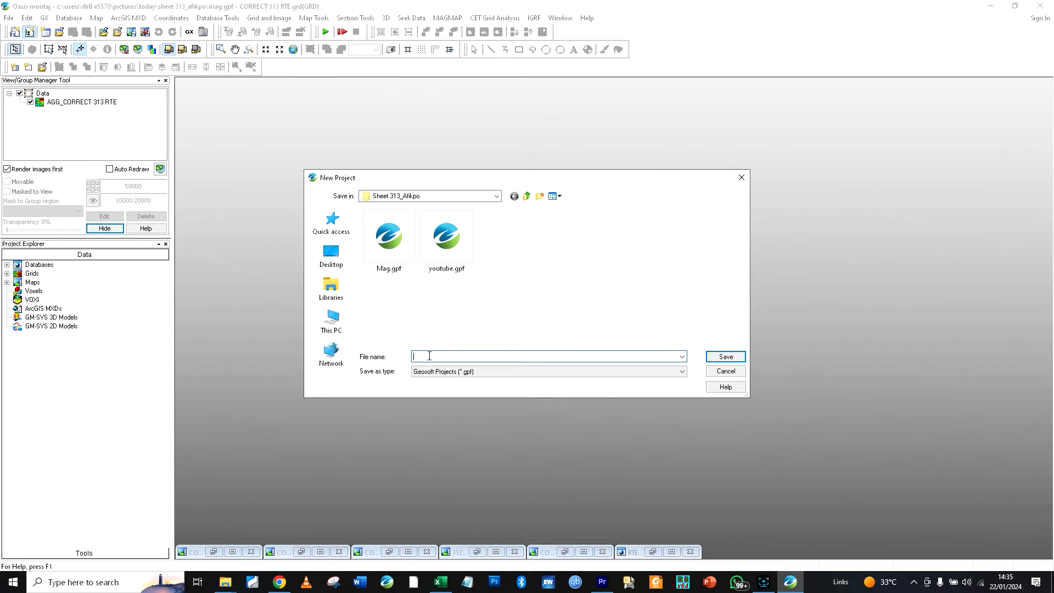
right_click(427, 355)
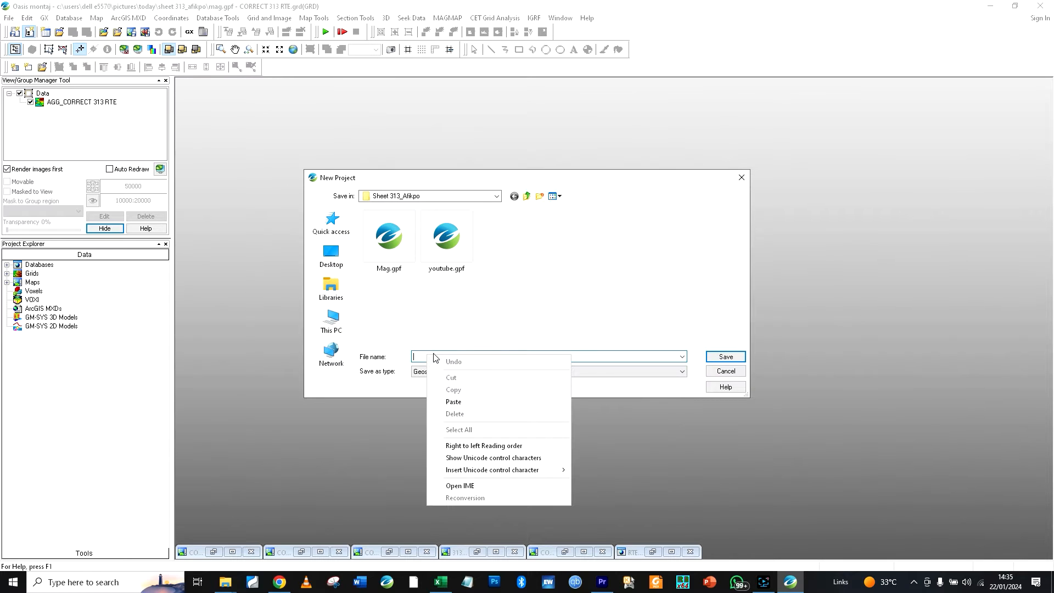
click(453, 401)
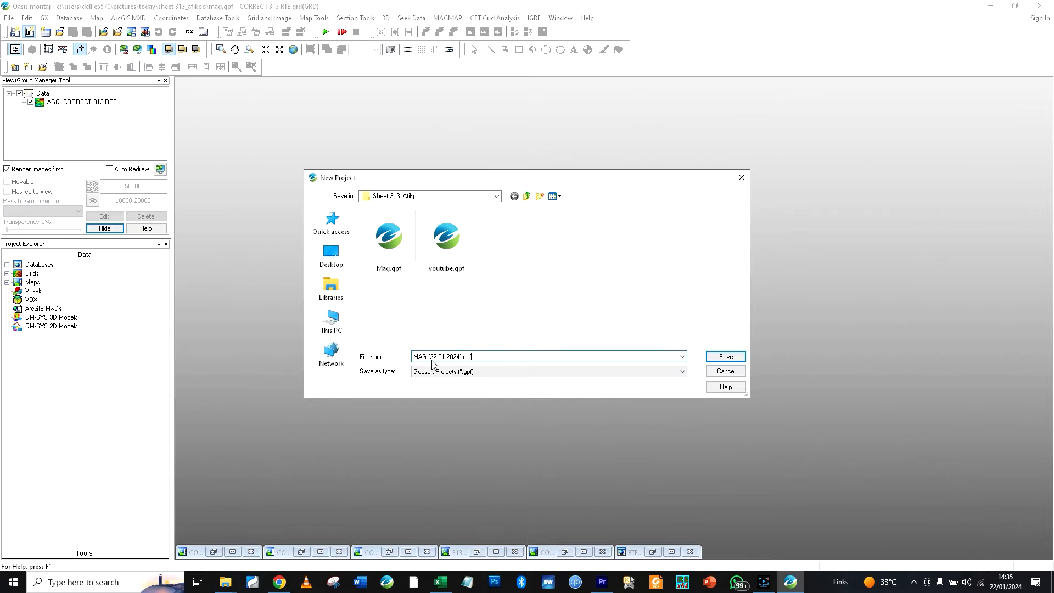
click(725, 357)
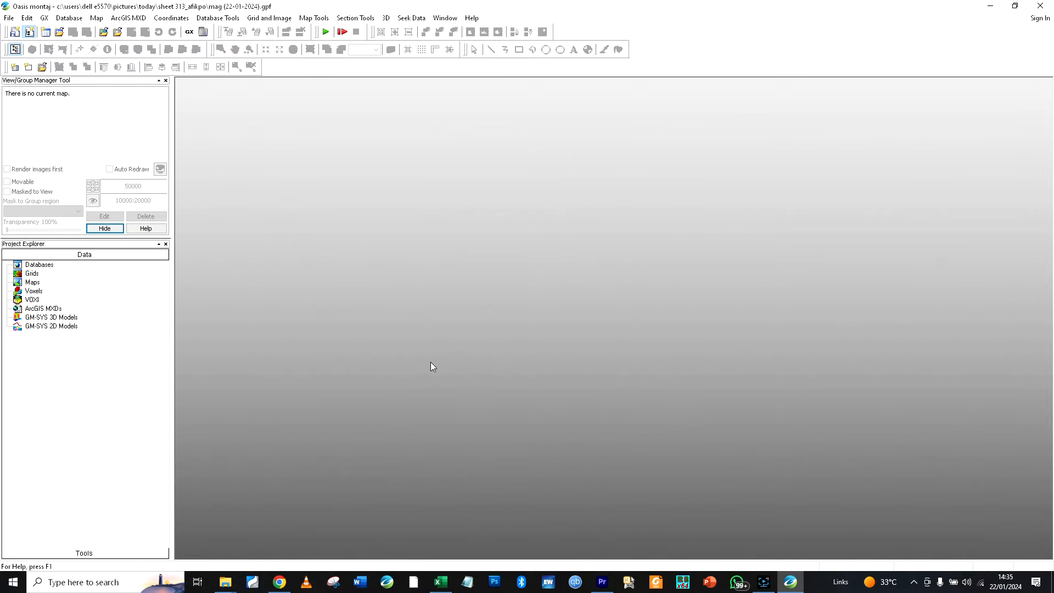
Load 313_Afikpo_TMI.grd from the Sheet 313_Afikpo folder in File Explorer into the project and reposition its map window so the whole grid shows
mouse_move(236, 583)
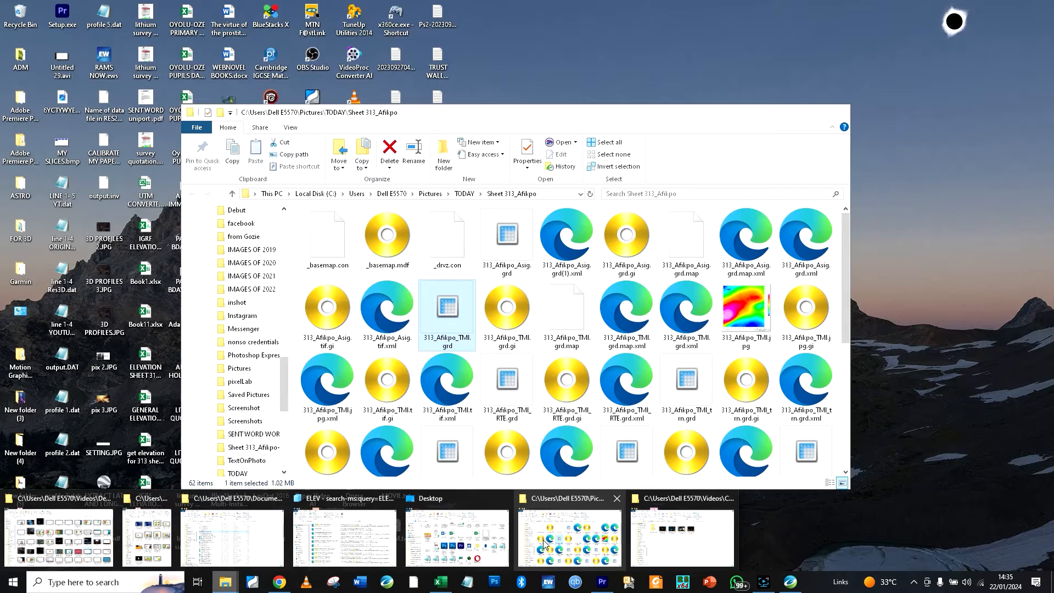
click(541, 541)
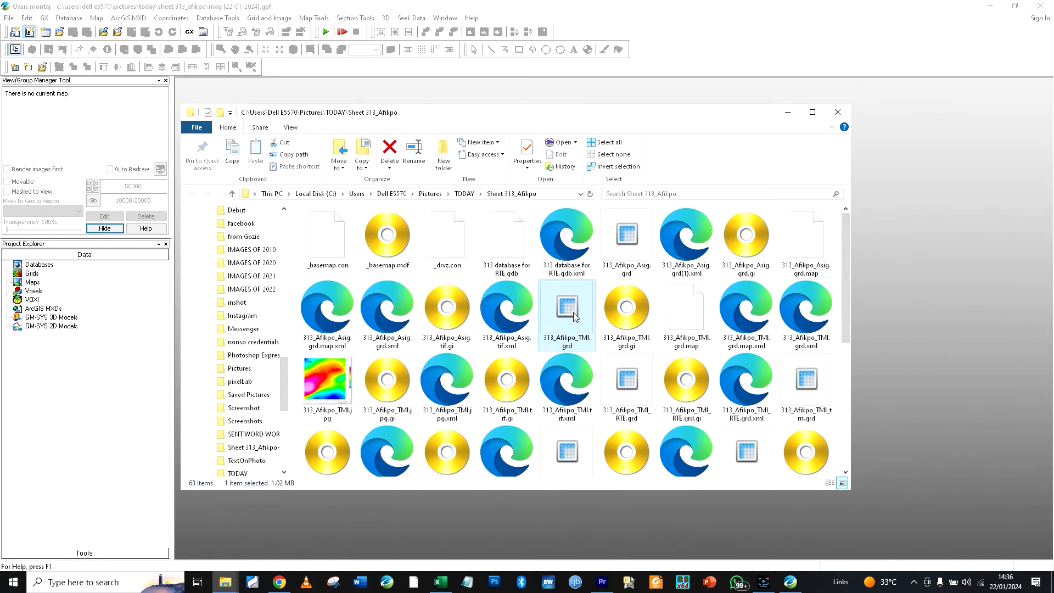
drag(573, 311, 916, 306)
drag(915, 306, 915, 306)
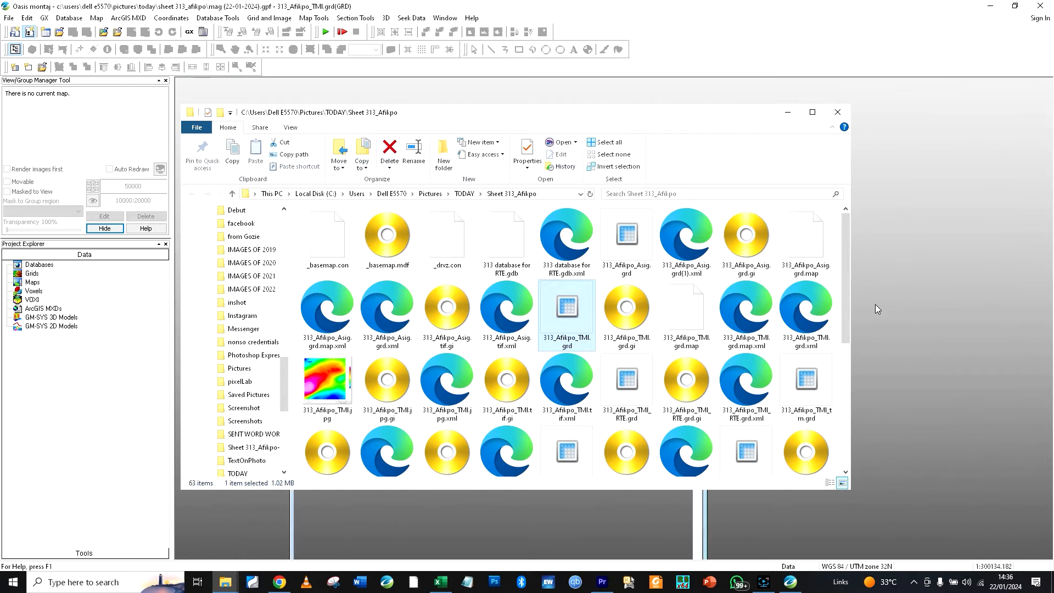
click(787, 113)
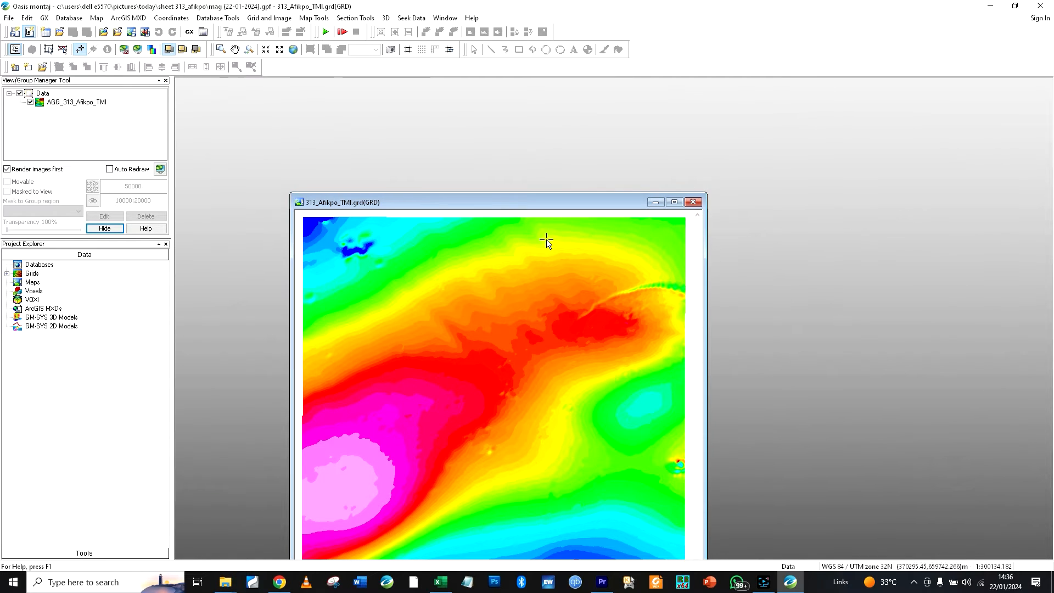
drag(521, 204, 483, 122)
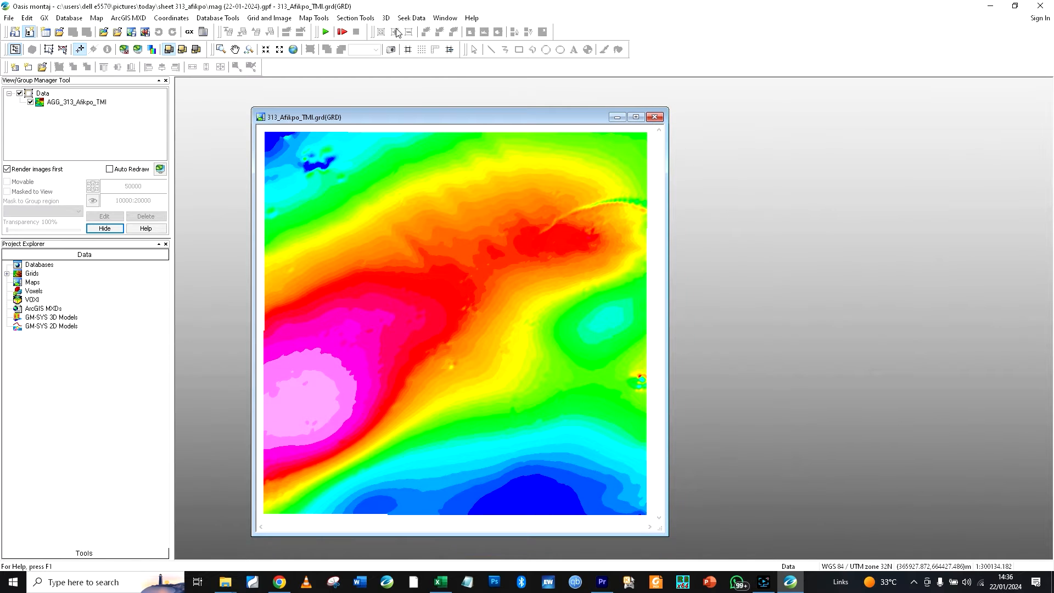
Load the magmap.omn menu file into the project
click(45, 18)
click(59, 32)
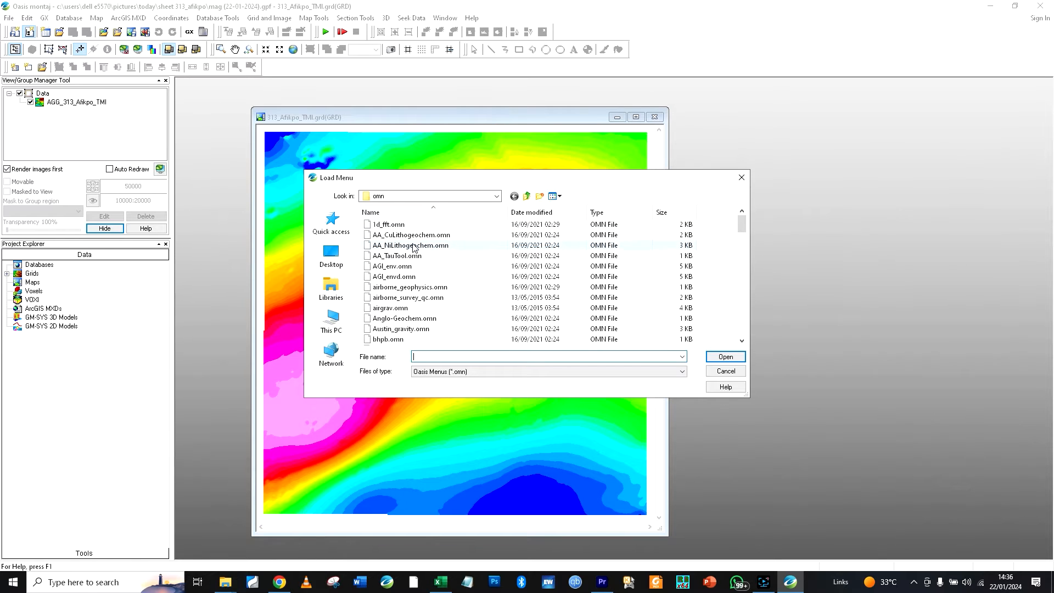
text(ma)
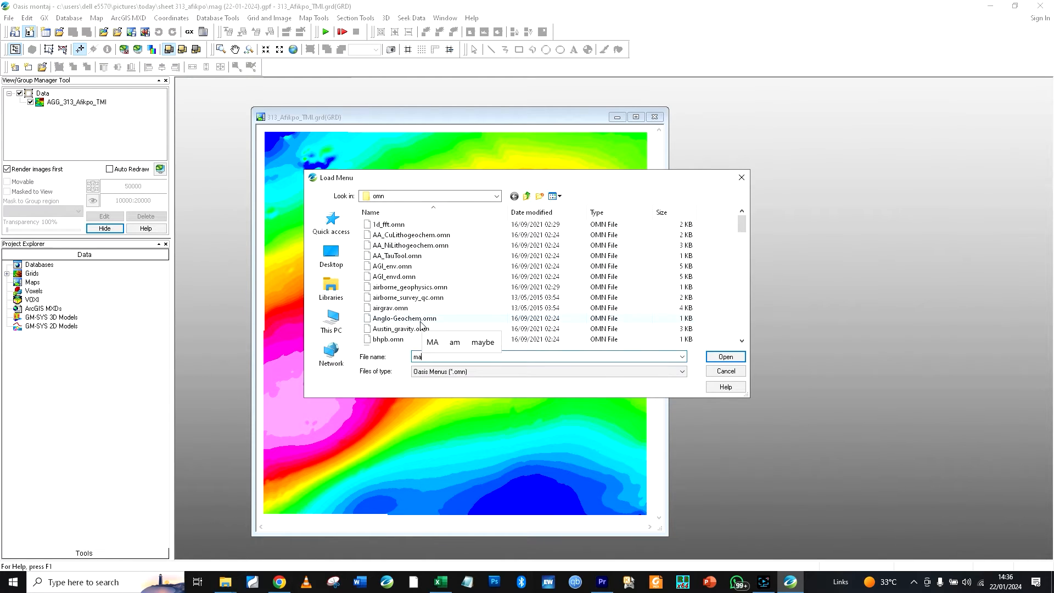
key(BackSpace)
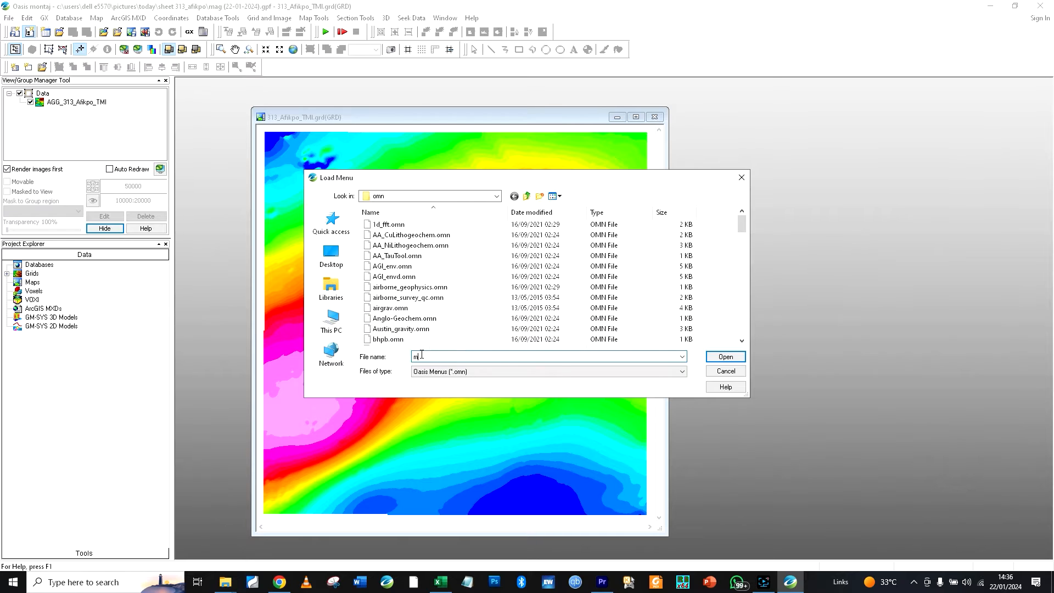
text(m)
scroll(469, 290, down, 15)
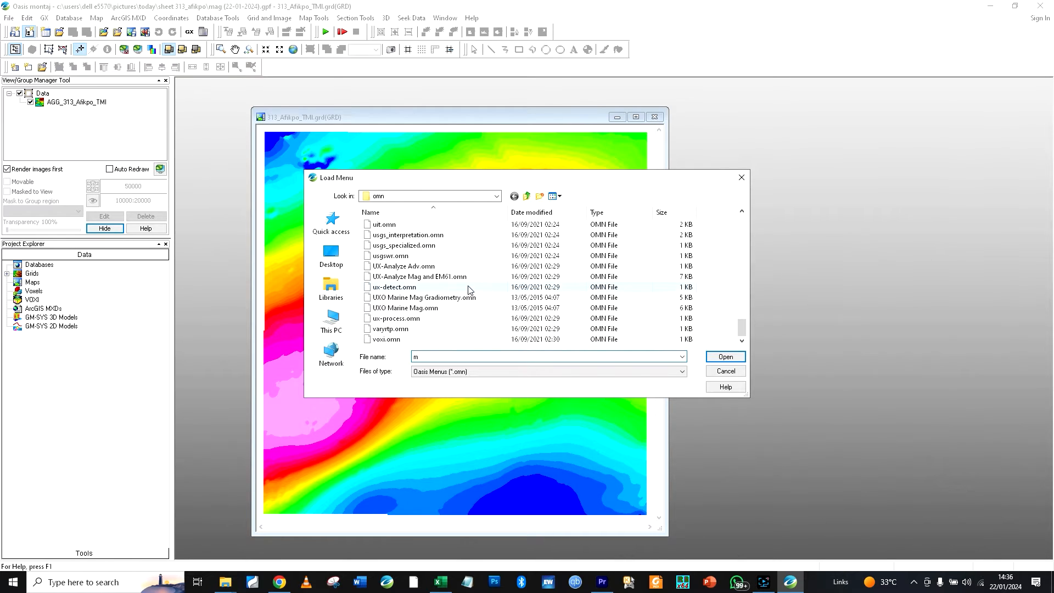
scroll(469, 290, up, 15)
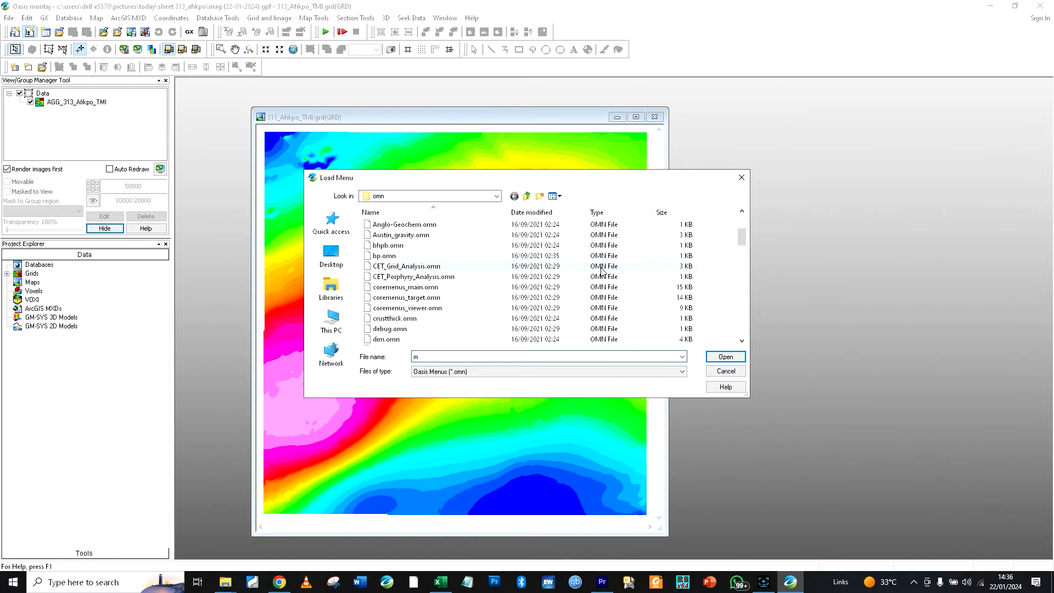
click(503, 319)
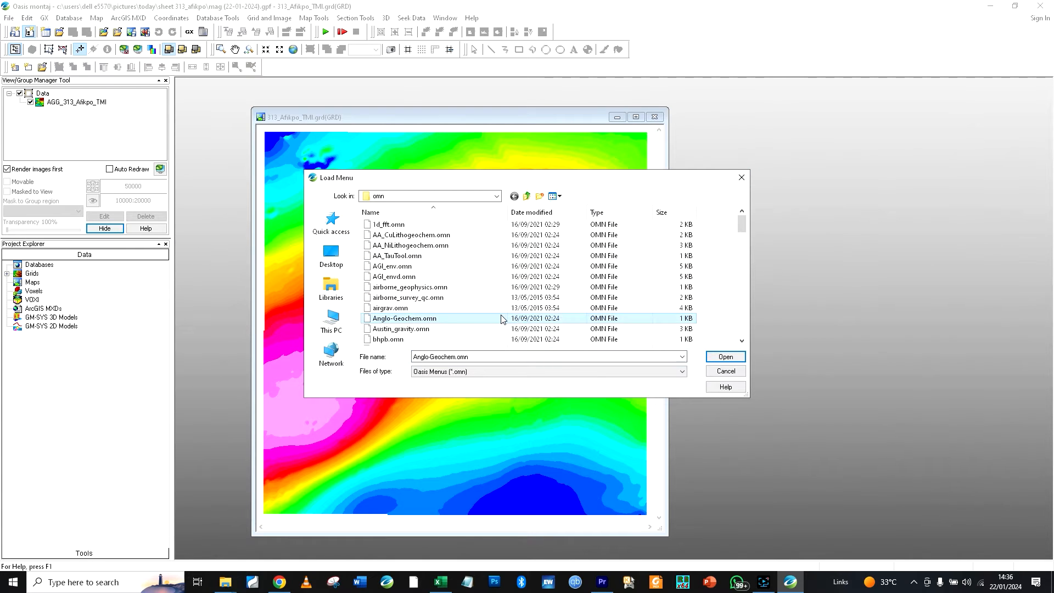
key(m)
click(407, 247)
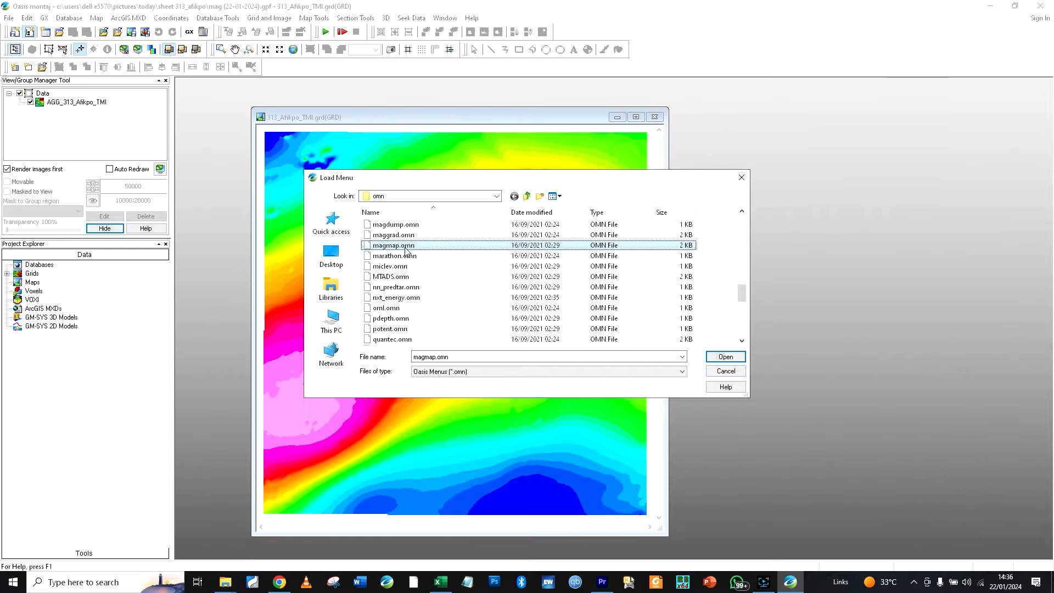
click(725, 357)
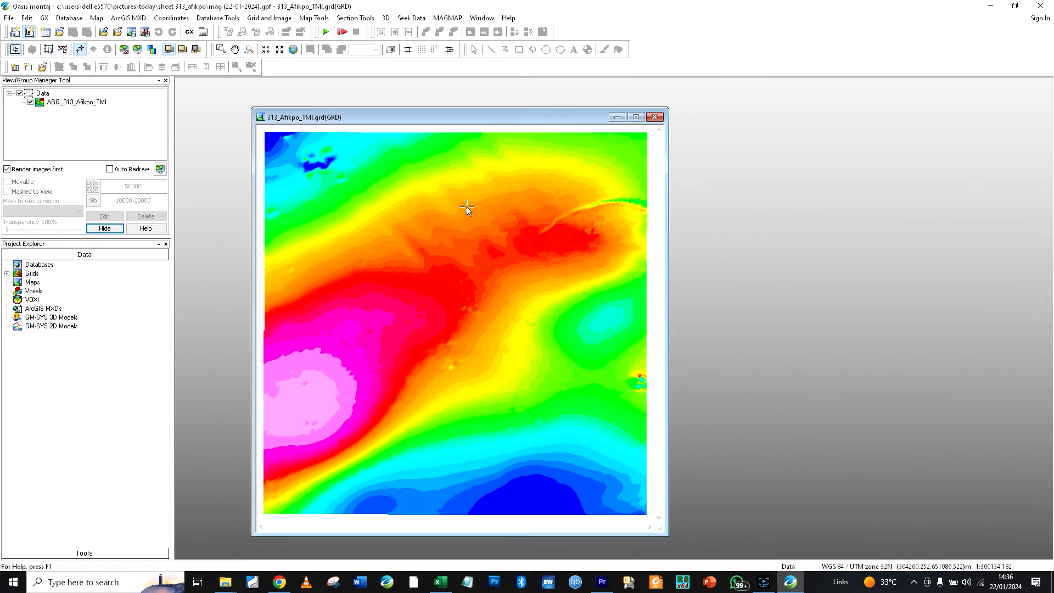
click(447, 19)
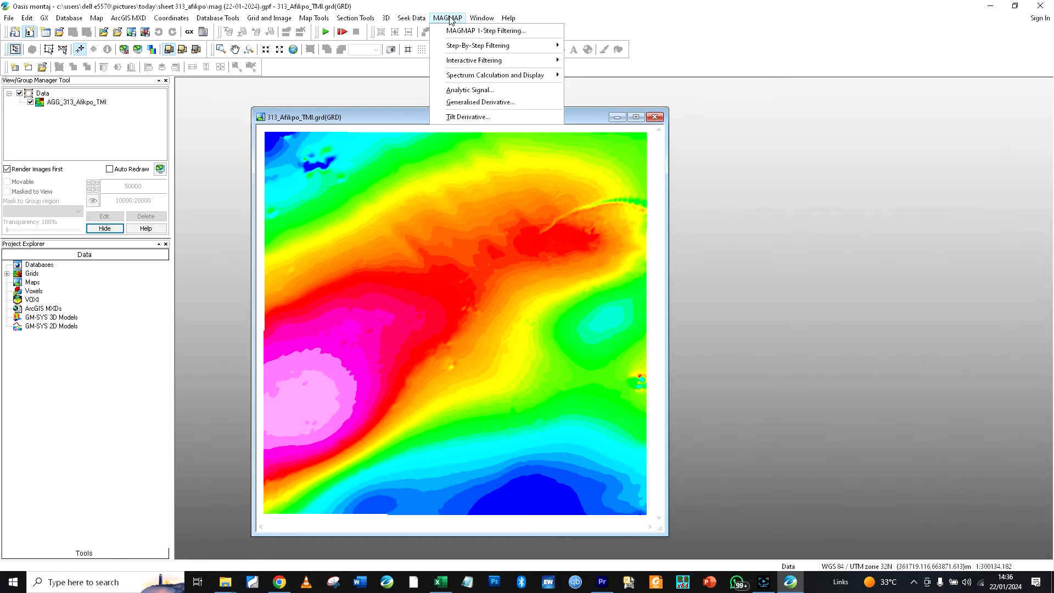
click(455, 32)
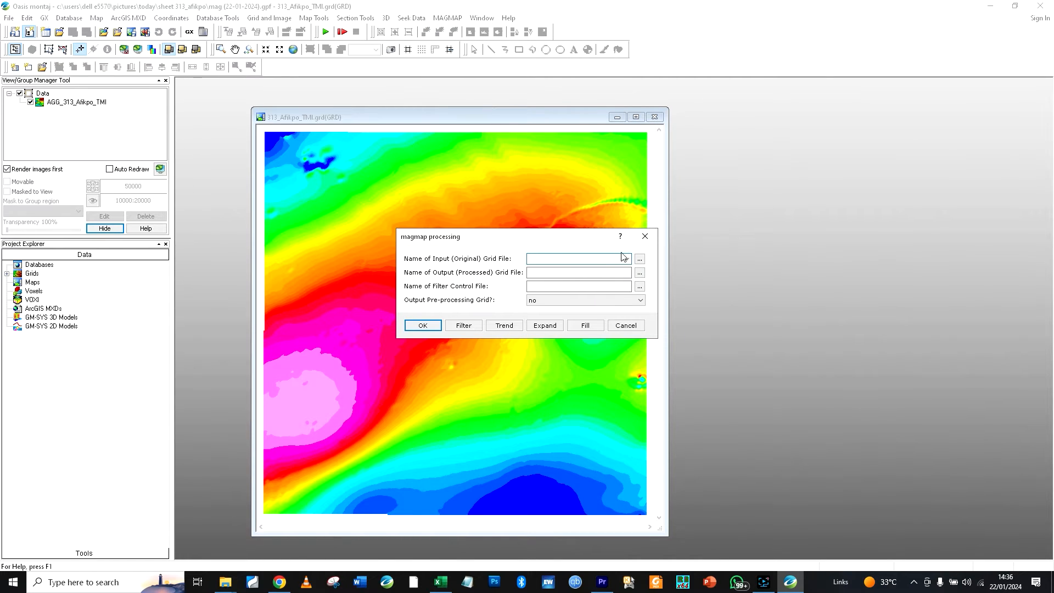
click(645, 236)
Start MAGMAP 1-Step Filtering with 313_Afikpo_TMI.grd as the input grid and MAG (22-01-2024).gpf as the output grid name
click(439, 20)
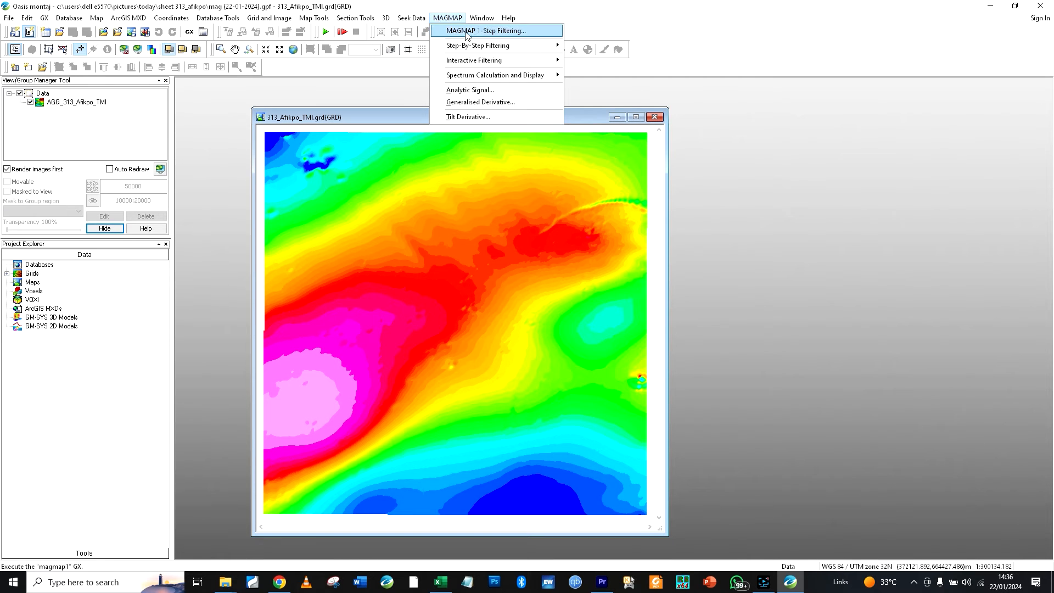
click(530, 34)
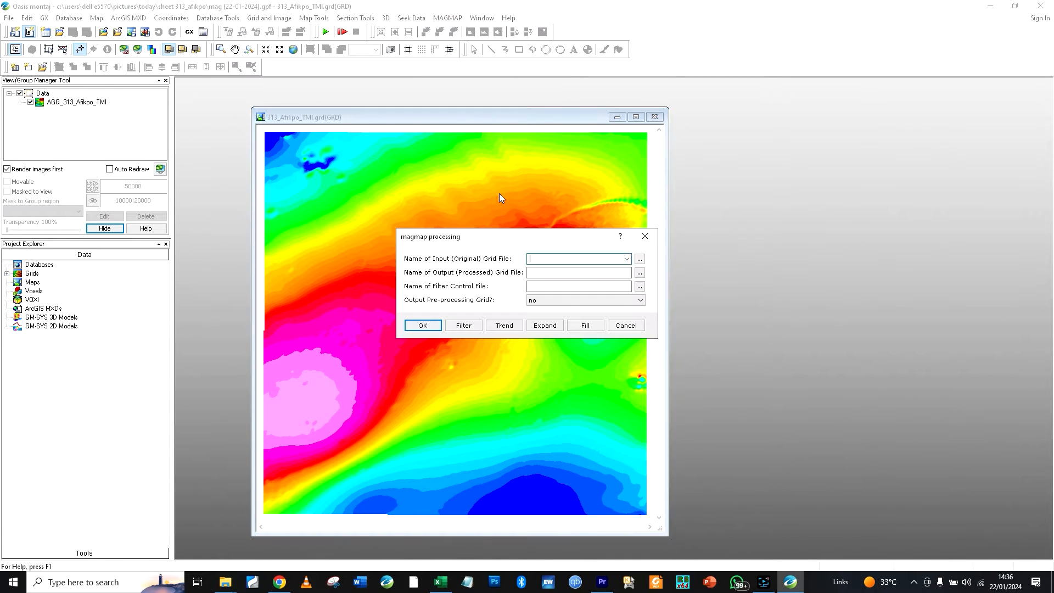
click(627, 260)
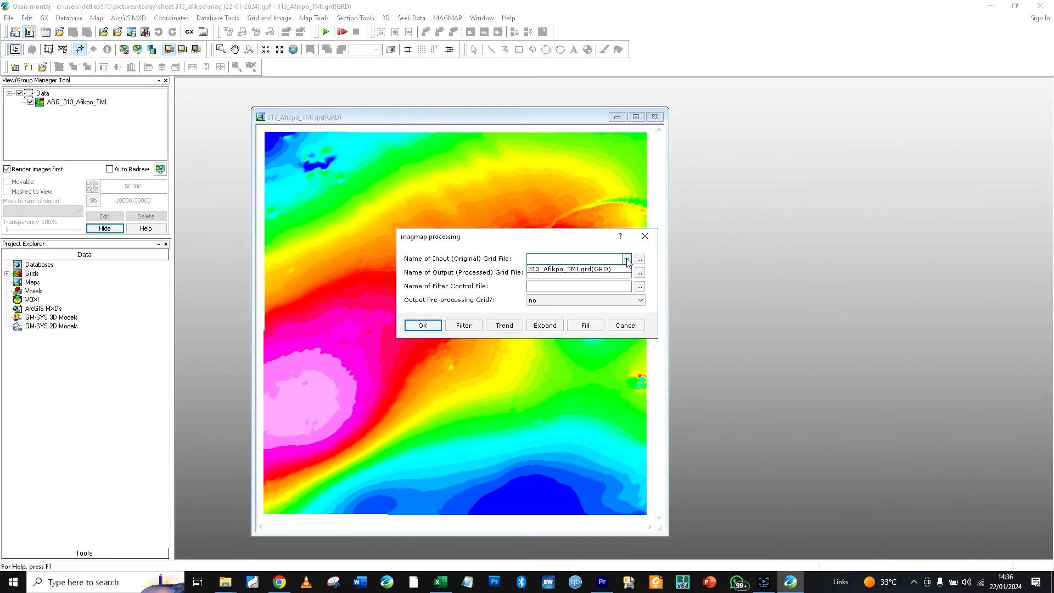
click(601, 269)
click(584, 272)
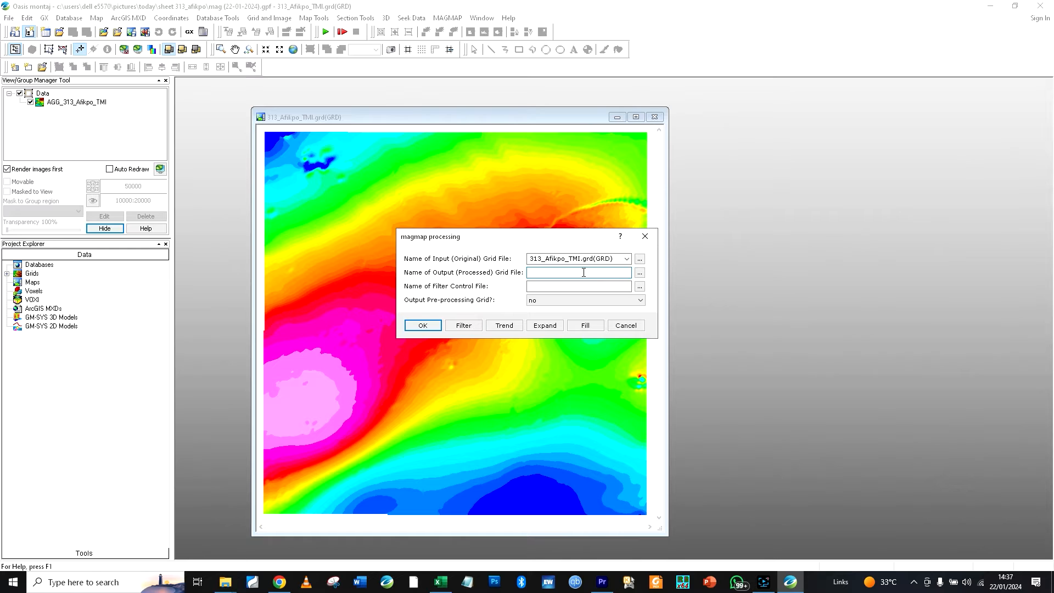
text(MAG (22-01-2024).gpf)
click(639, 286)
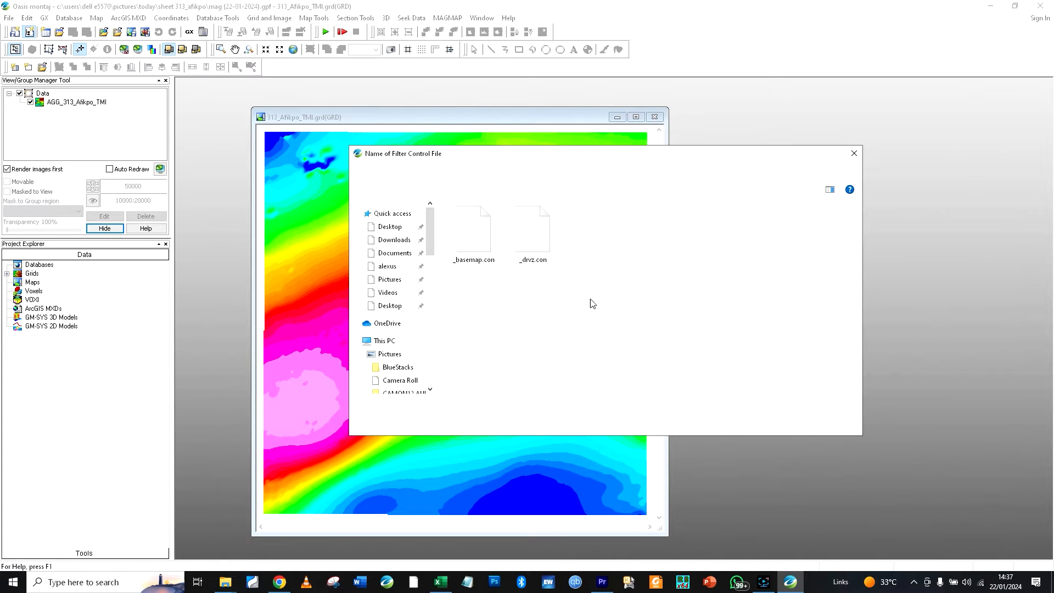
click(482, 249)
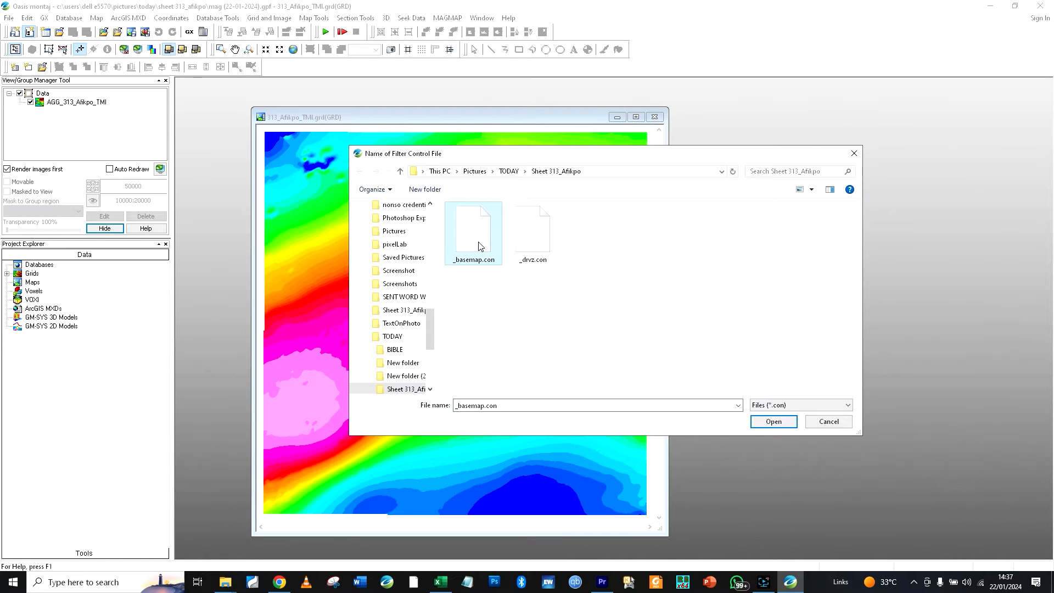
click(771, 421)
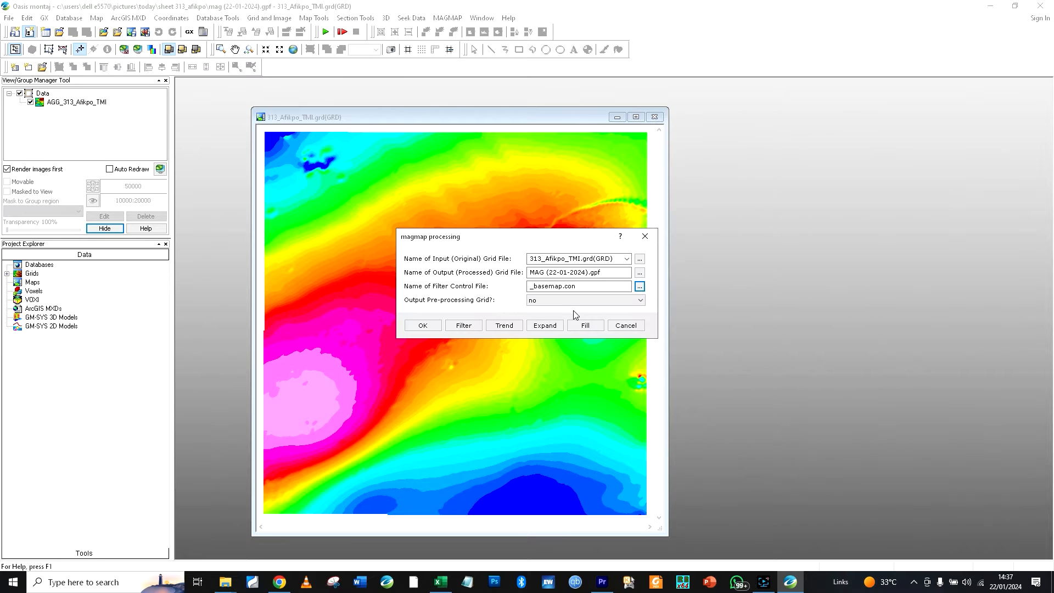
click(464, 325)
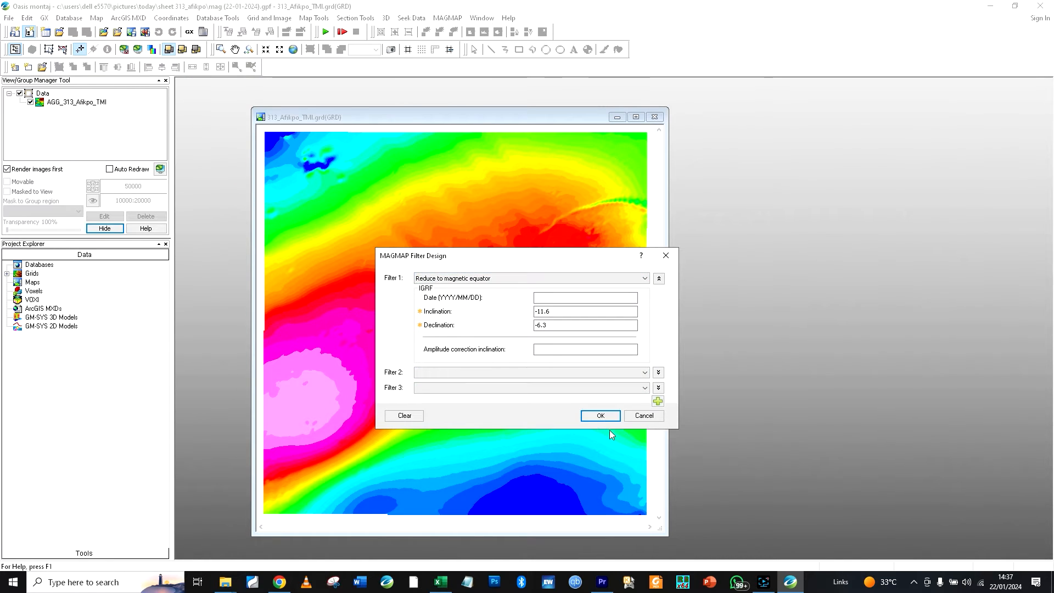
click(642, 417)
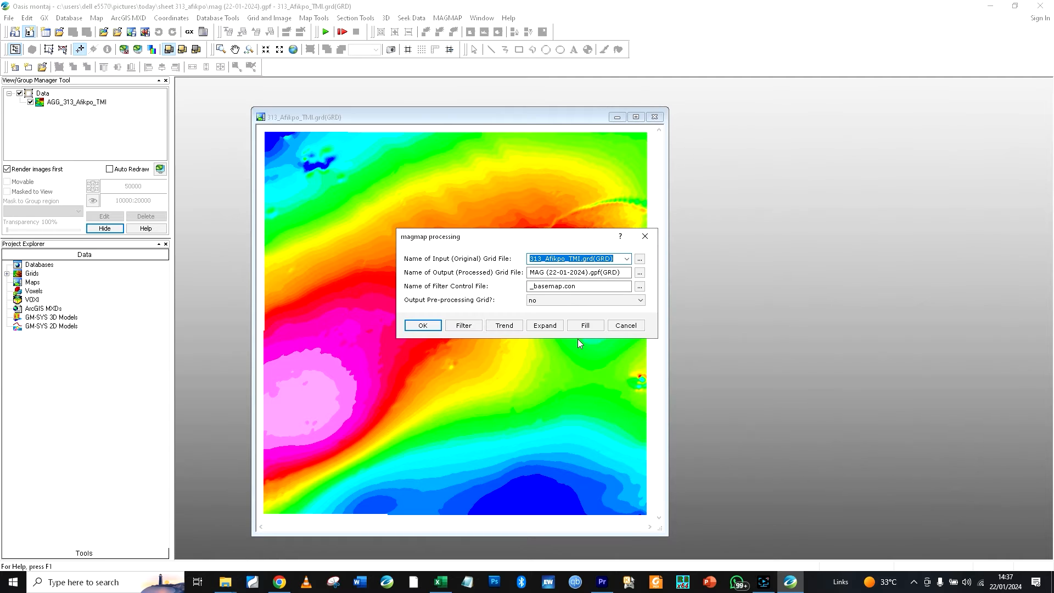
click(644, 237)
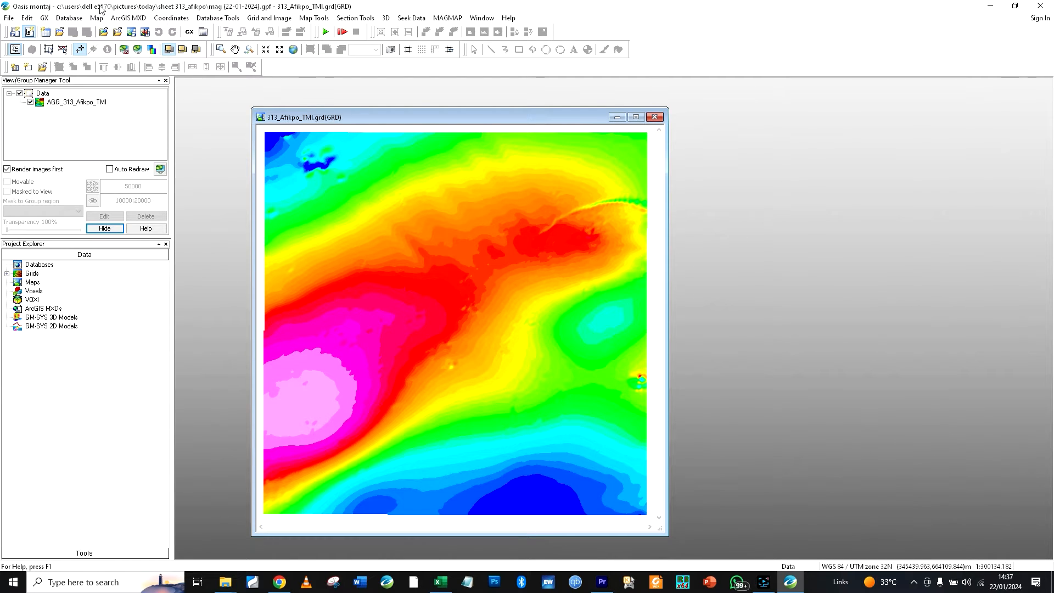
Create a new database named MAG database (22-01-2024) with the default line, channel and compression settings
click(60, 21)
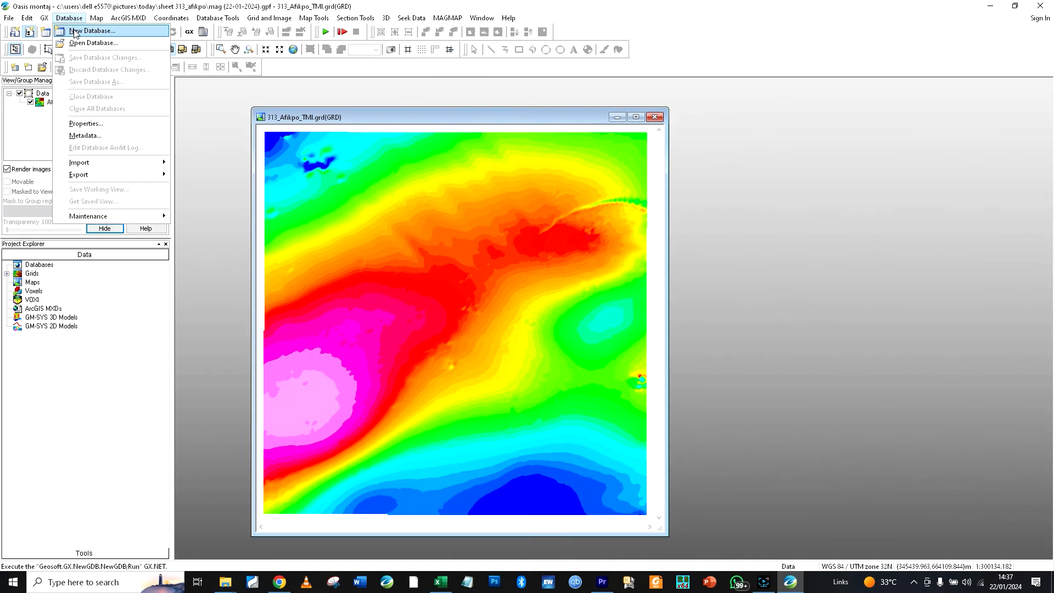
click(75, 31)
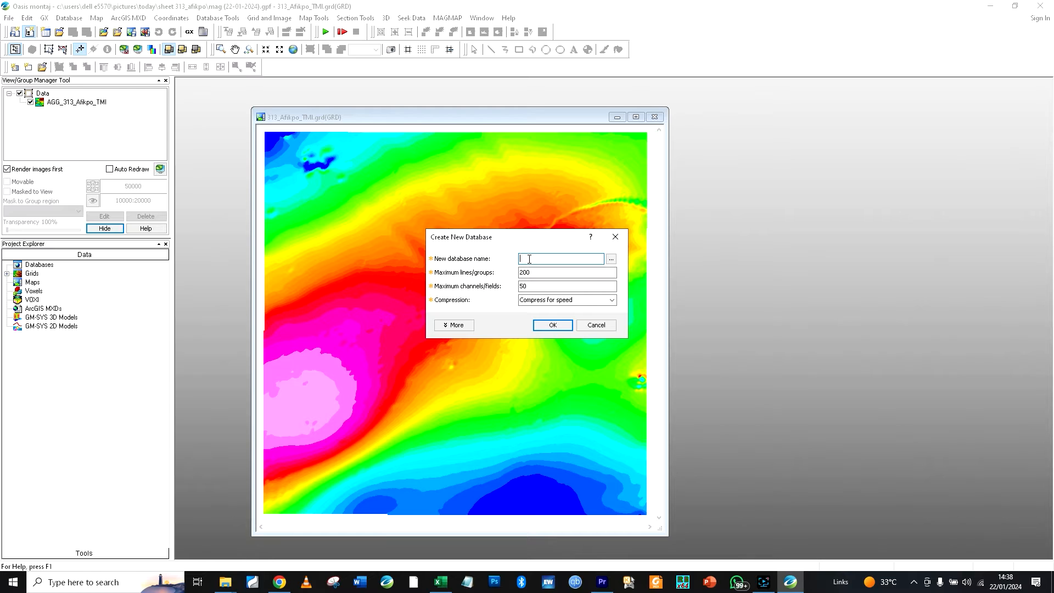
right_click(529, 260)
click(552, 309)
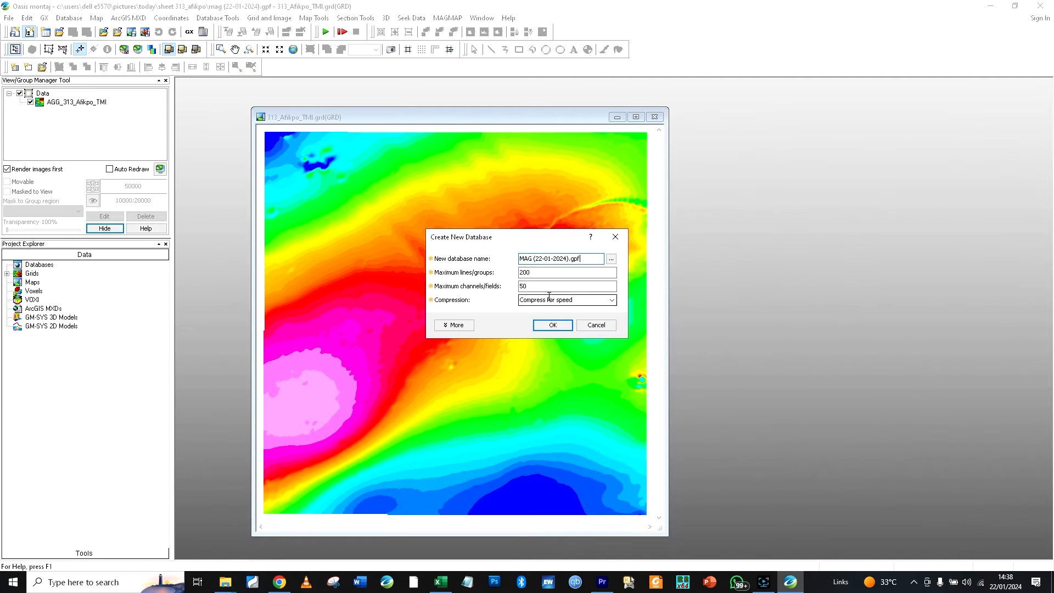
click(533, 259)
text(databs)
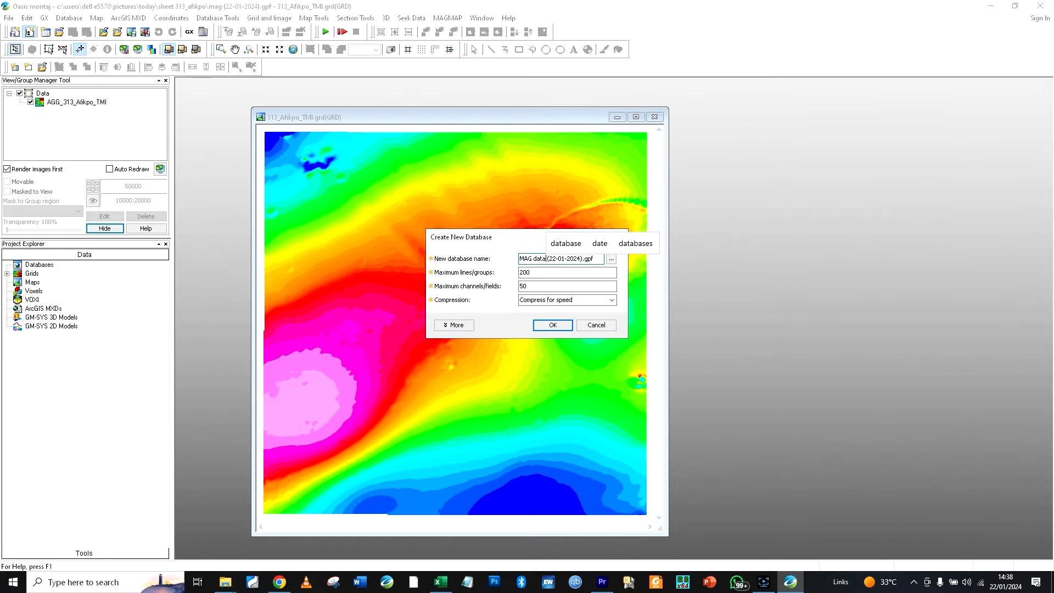
text(e)
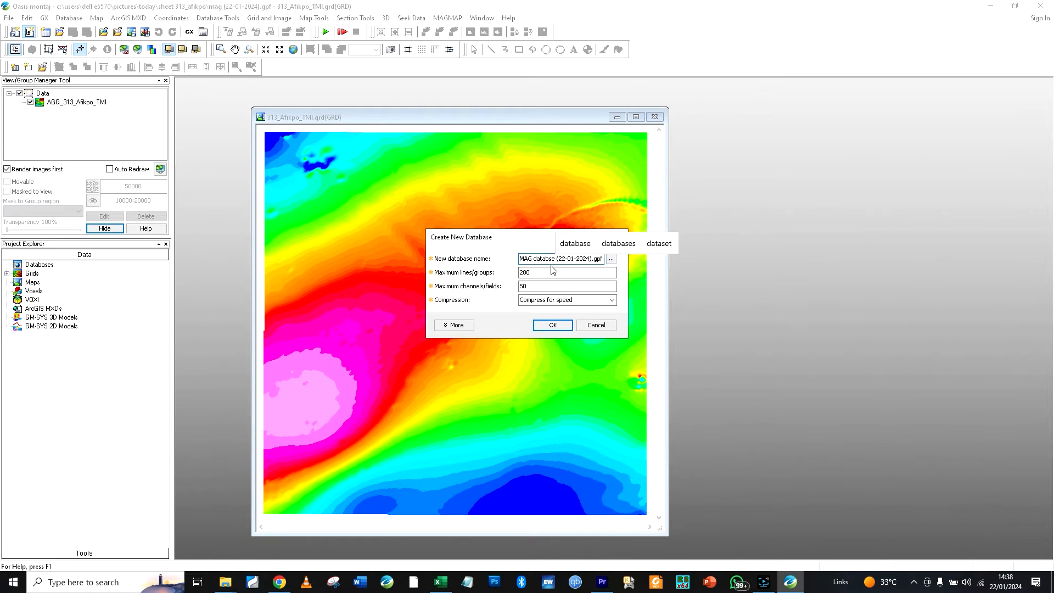
click(575, 244)
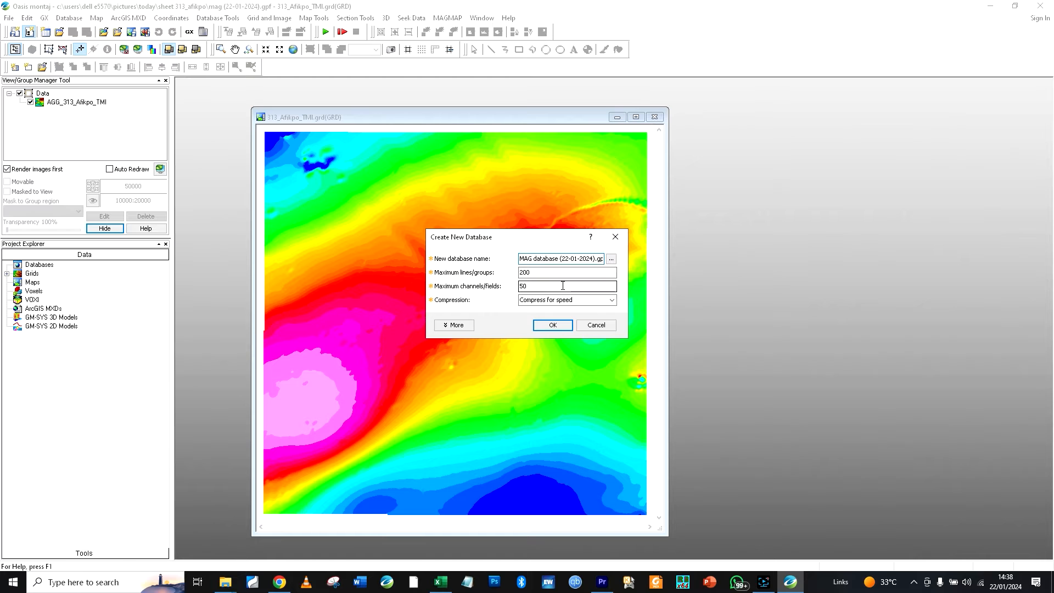
click(553, 325)
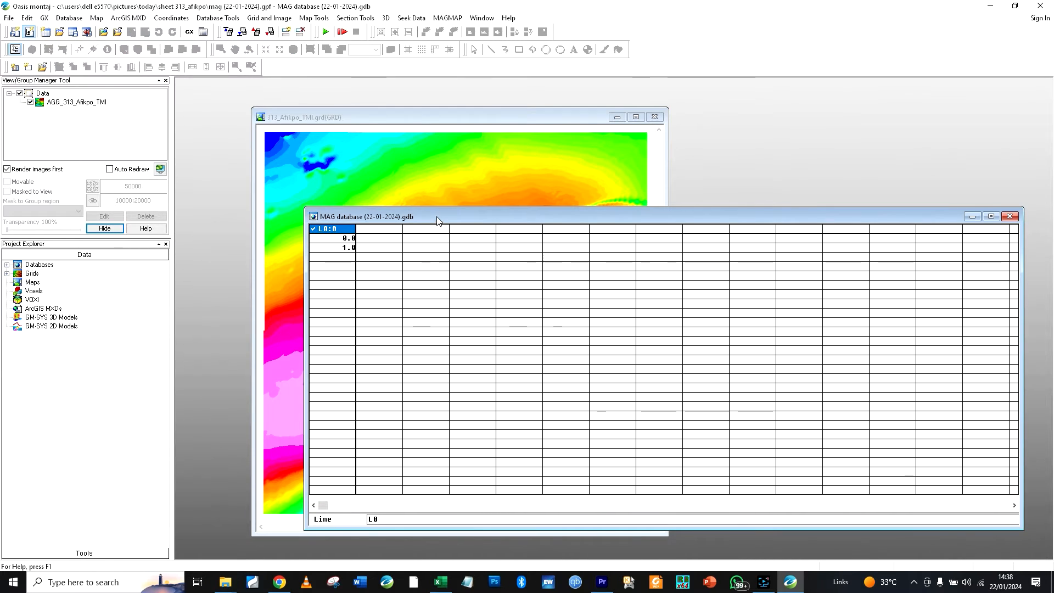
Set up a grid profile from 313_Afikpo_TMI.grd with new line name test, sample interval 500 and coordinates digitized from the map
drag(433, 221, 392, 180)
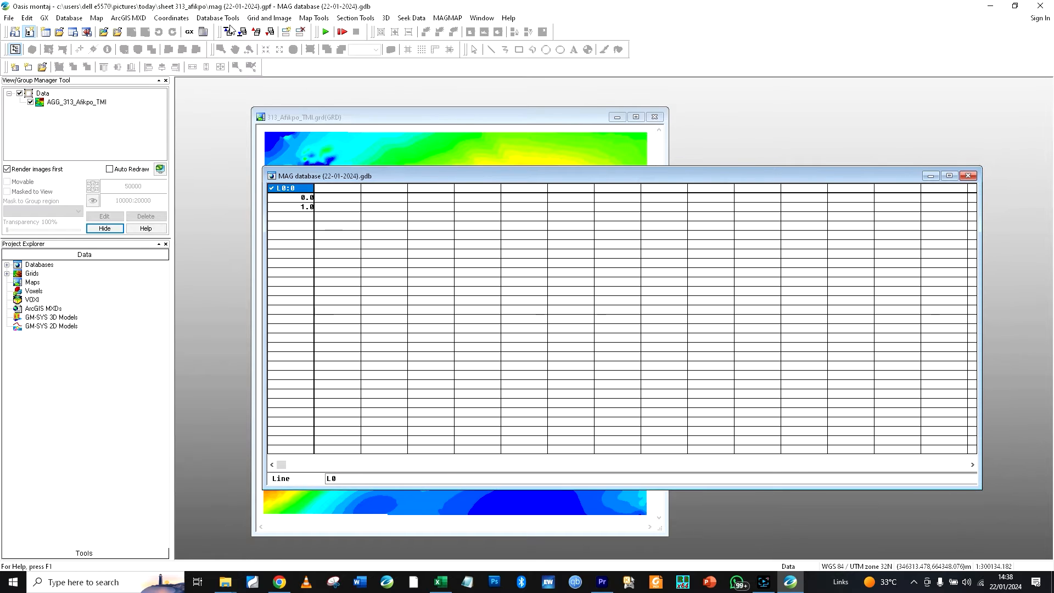
click(250, 19)
mouse_move(278, 96)
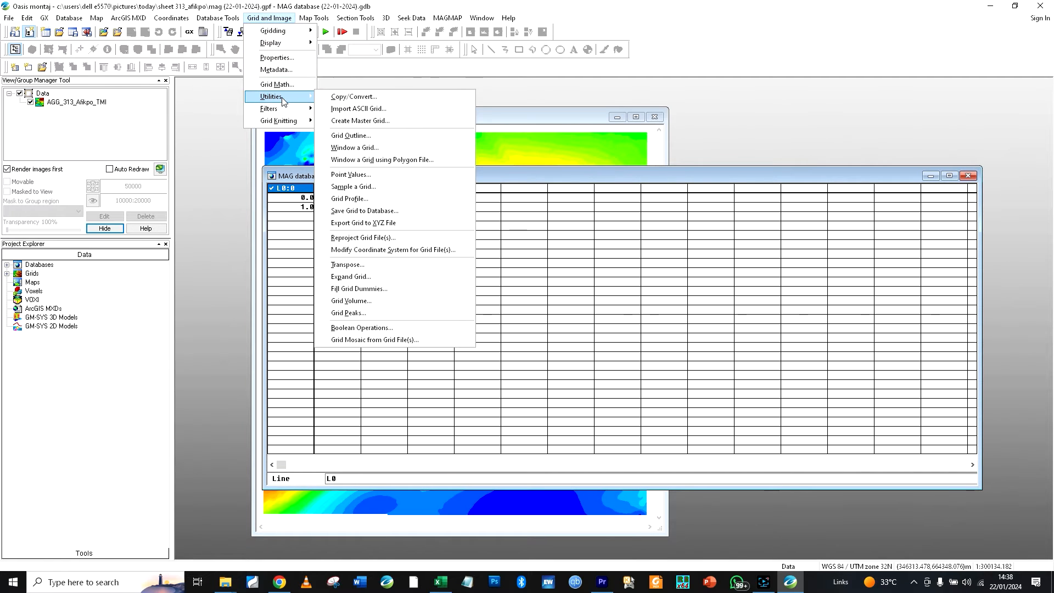
click(363, 203)
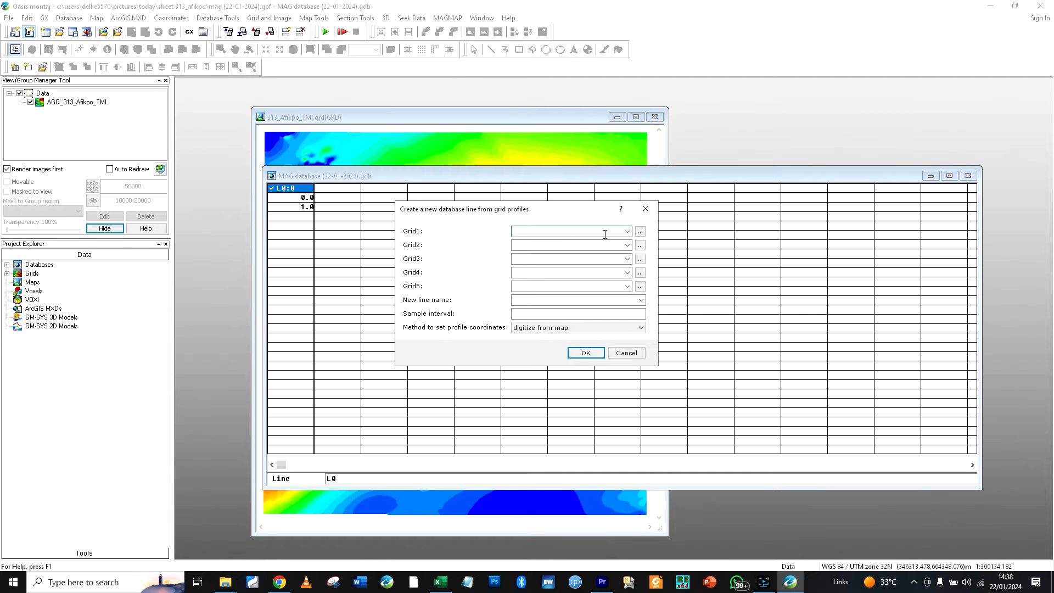
click(605, 233)
click(603, 245)
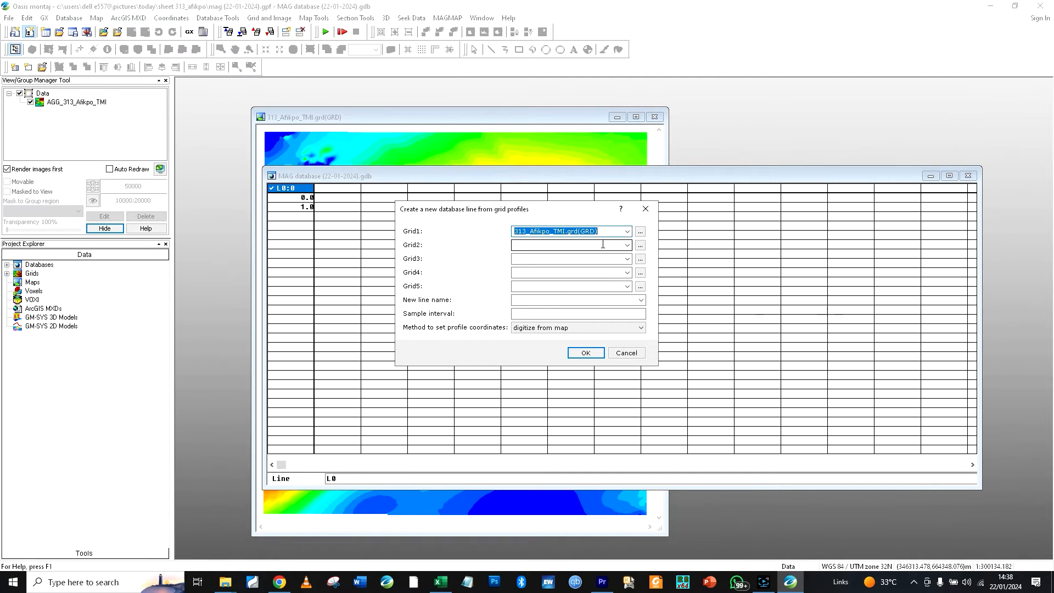
click(558, 298)
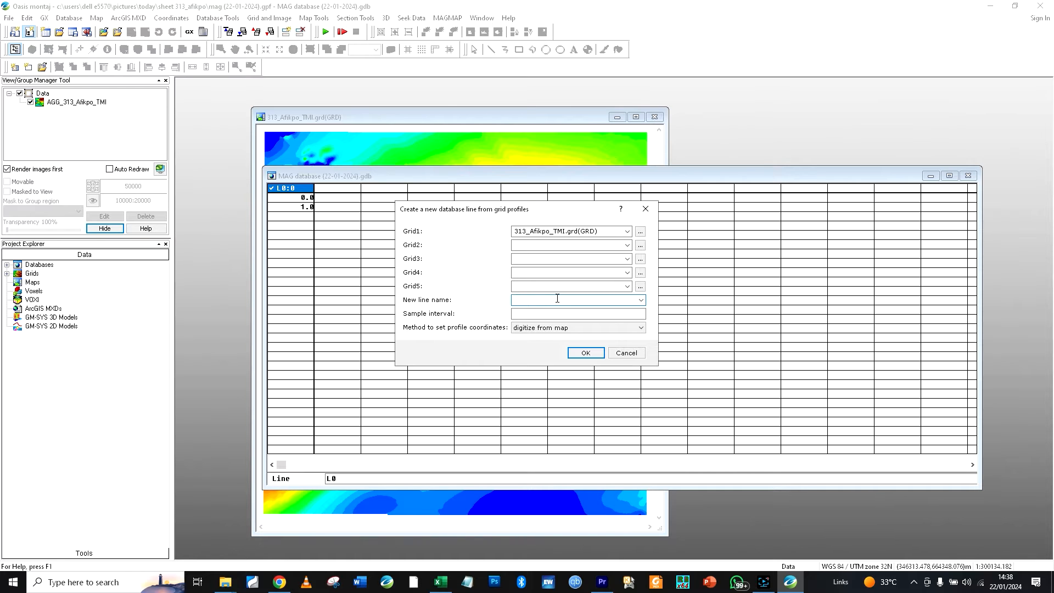
text(test)
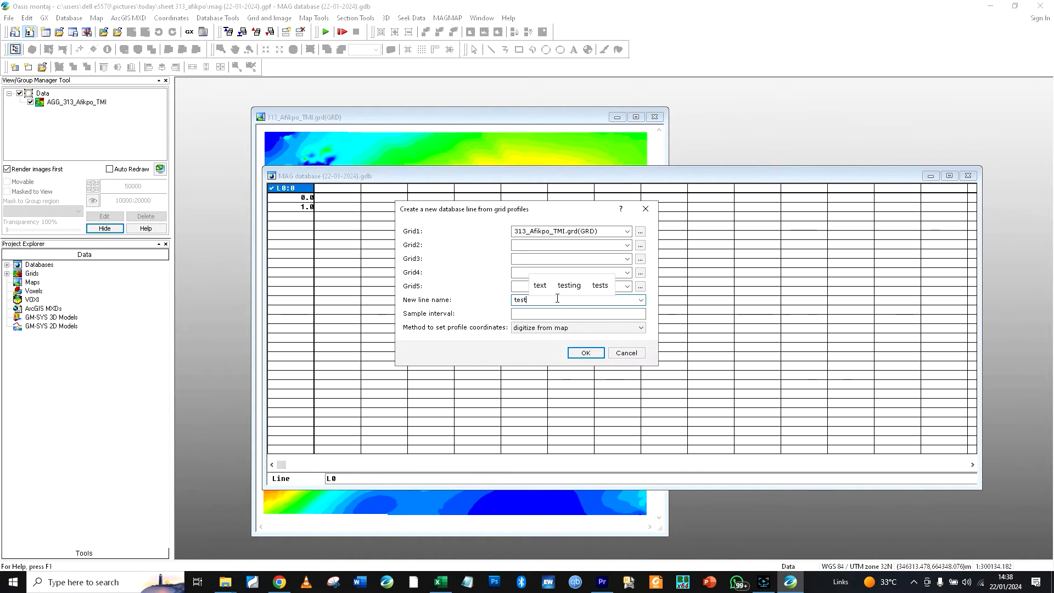
click(589, 313)
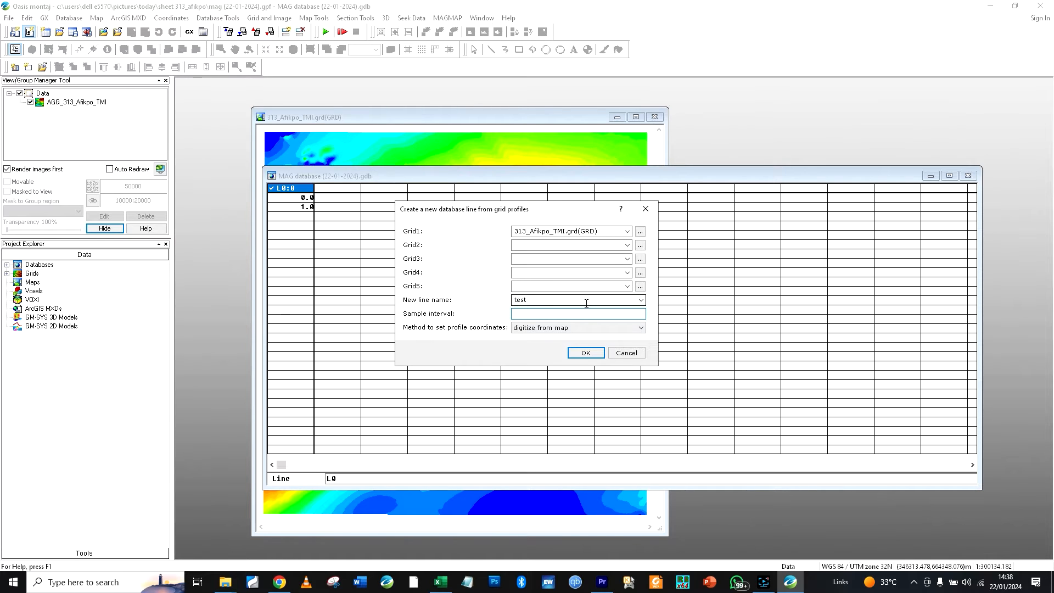
text(500)
click(586, 354)
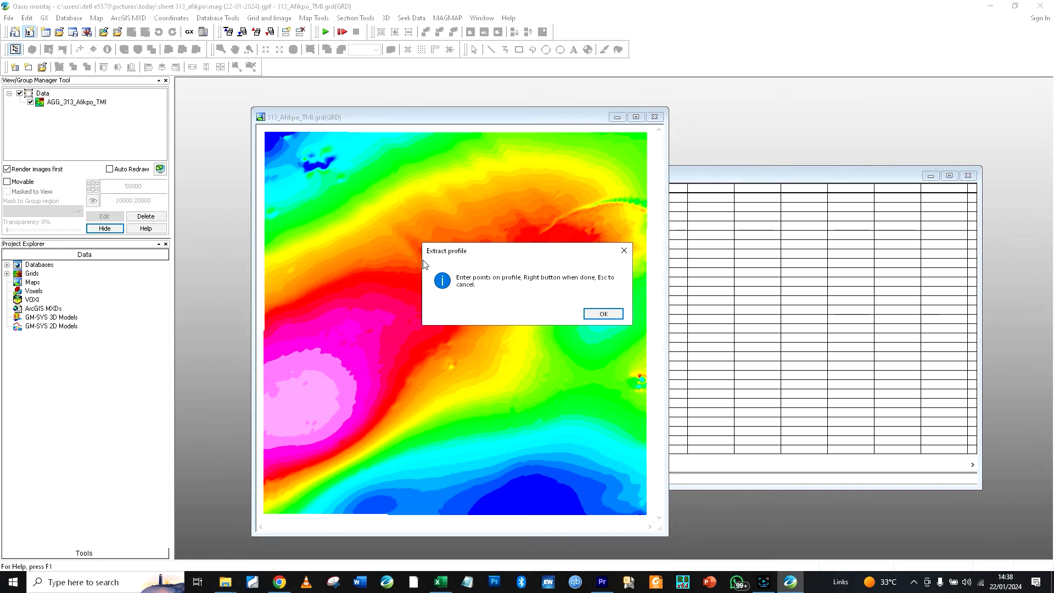
Digitize a diagonal profile from the upper-left part of the TMI grid to just past its centre, and separate the map and database windows
click(602, 314)
click(331, 243)
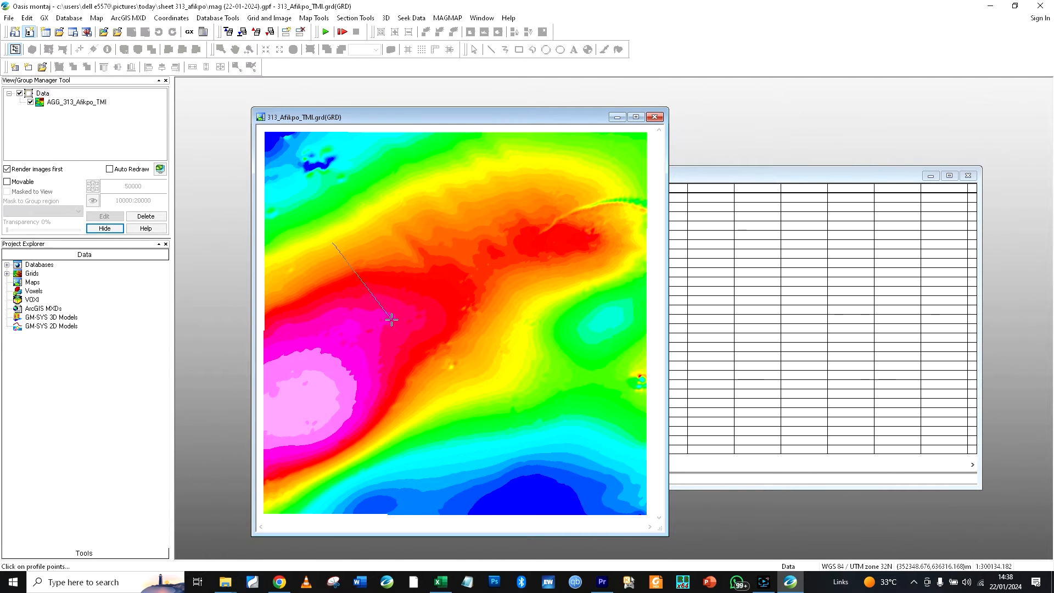
right_click(435, 375)
click(444, 382)
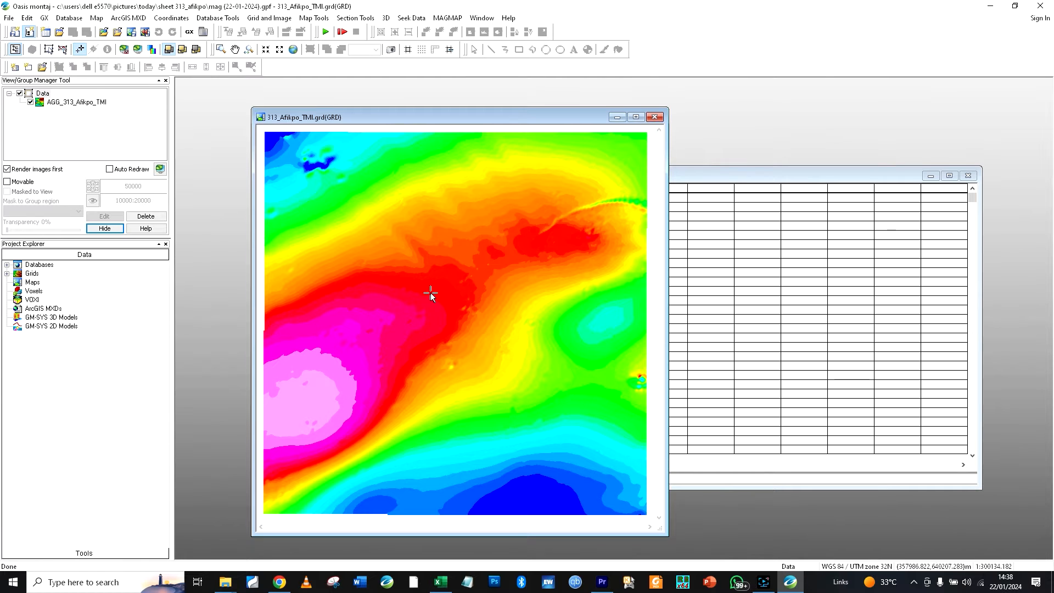
drag(495, 114, 826, 109)
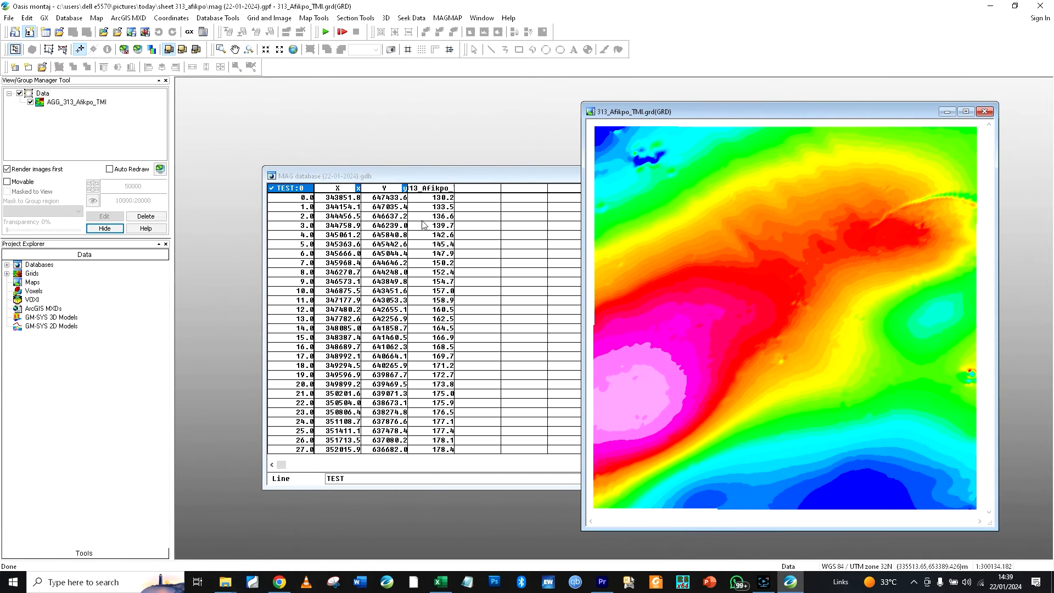
drag(438, 176, 383, 100)
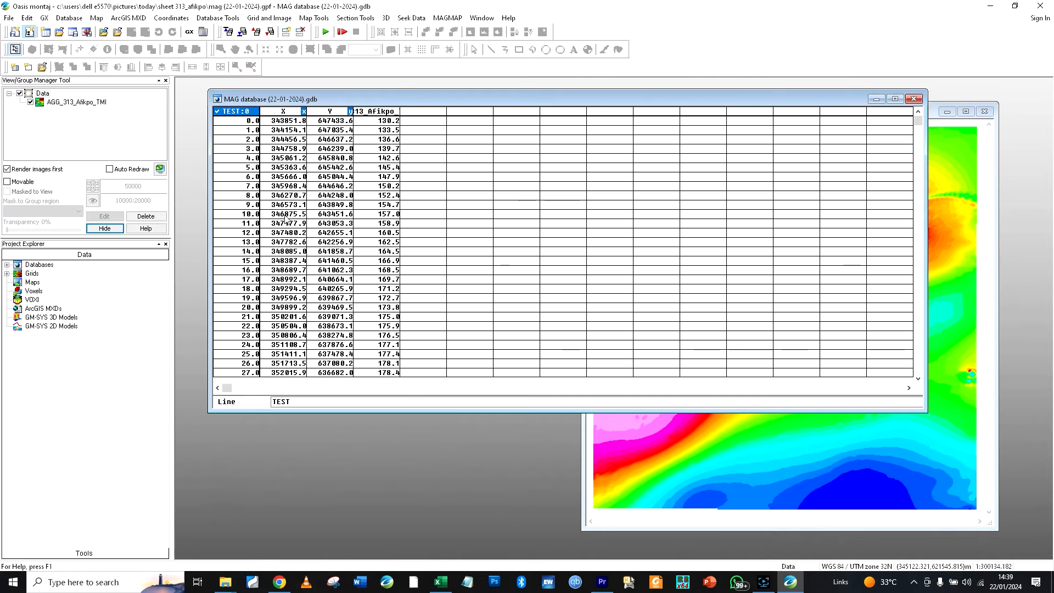
Start a new projected coordinate system from the X and Y channels, accepting WGS 84 / UTM zone 32N as their existing system
click(166, 17)
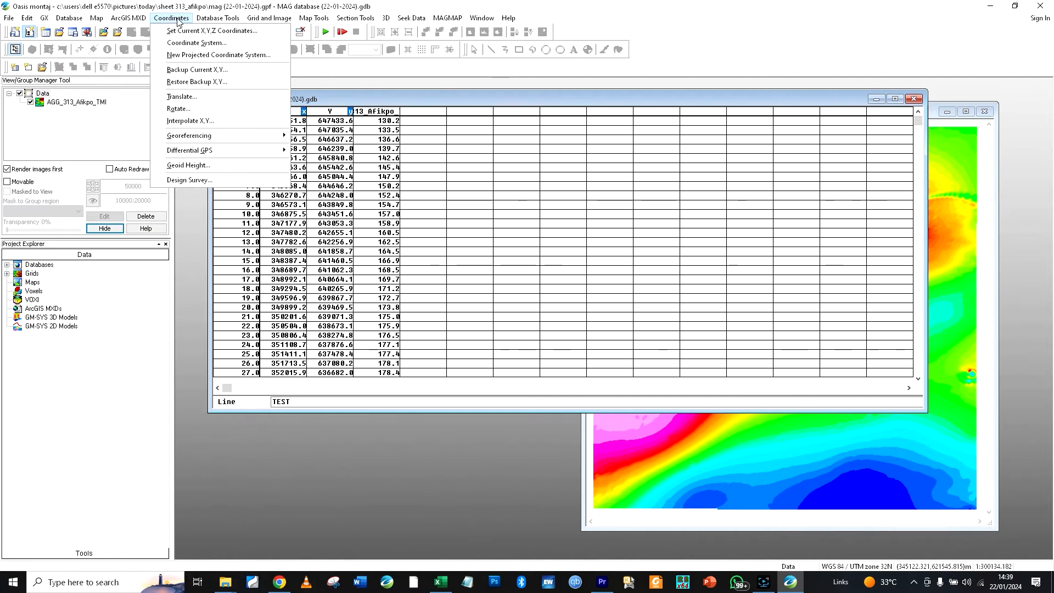
click(201, 55)
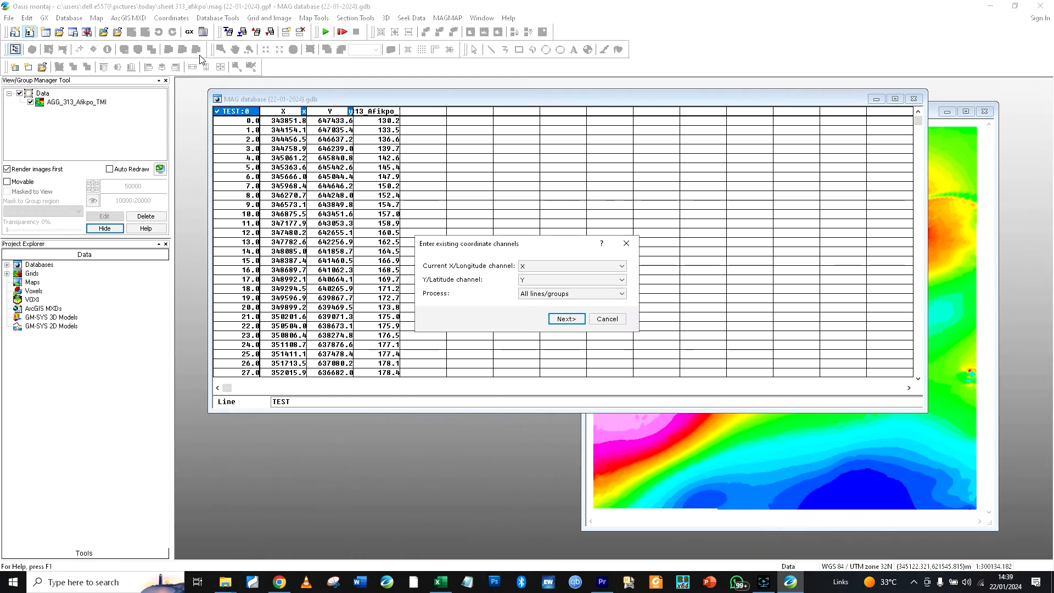
click(547, 271)
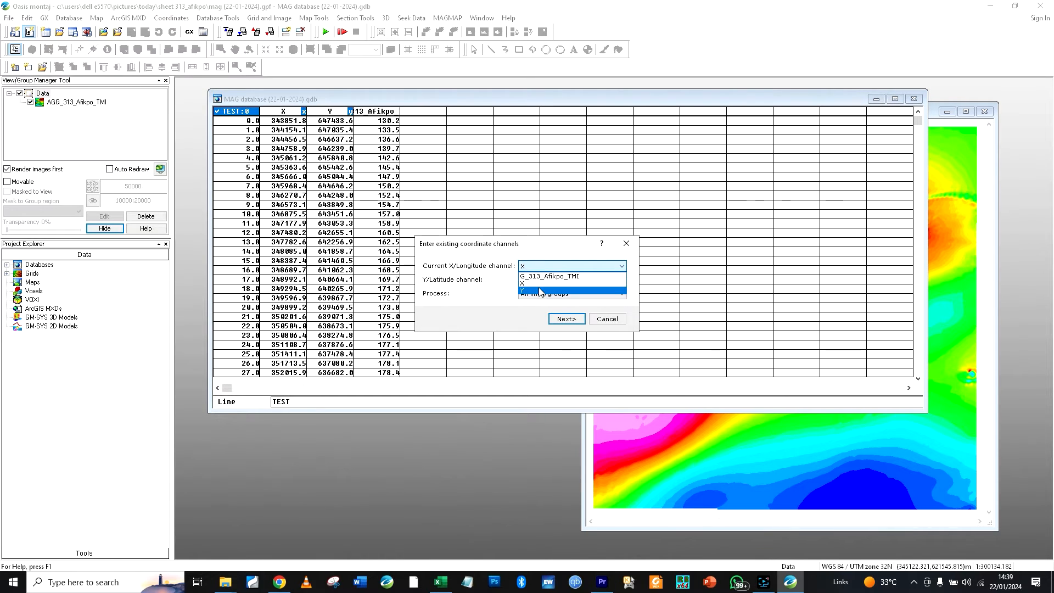
click(541, 291)
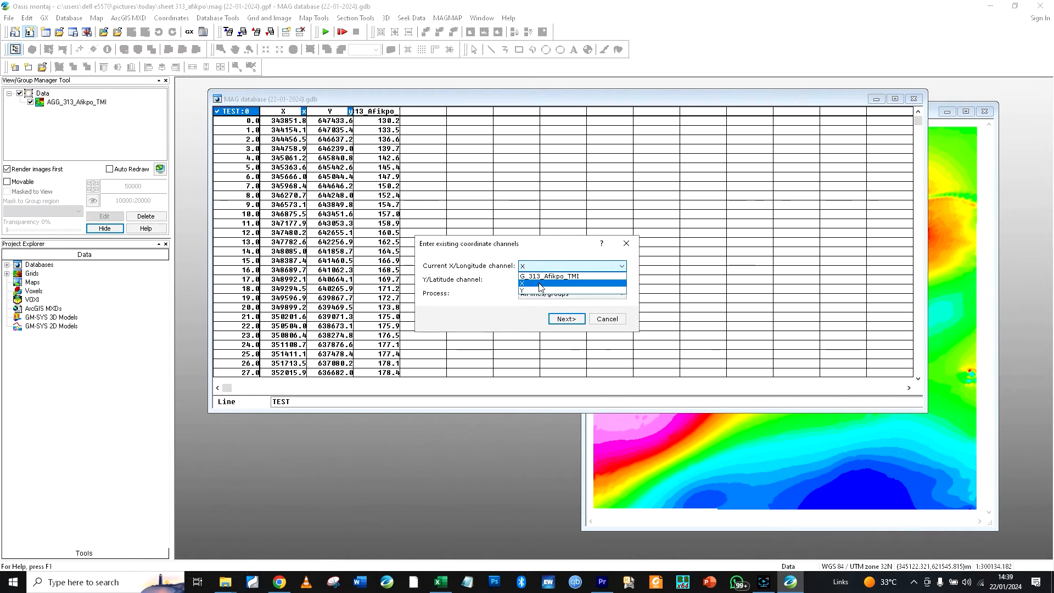
click(562, 323)
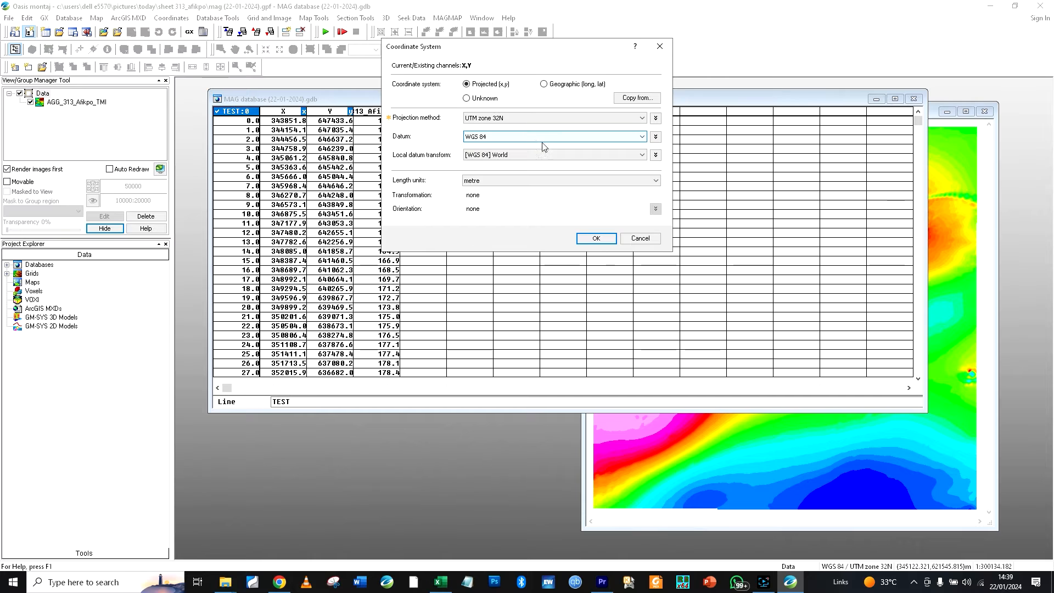
click(597, 240)
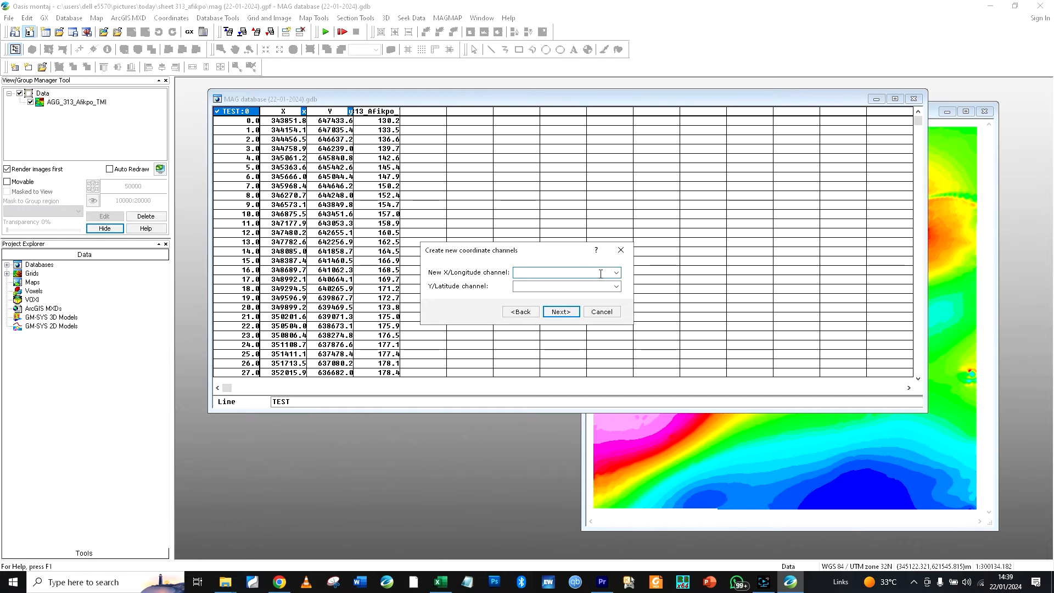
Name the new coordinate channels long and lat, and give them a Geographic (long, lat) coordinate system
text(long)
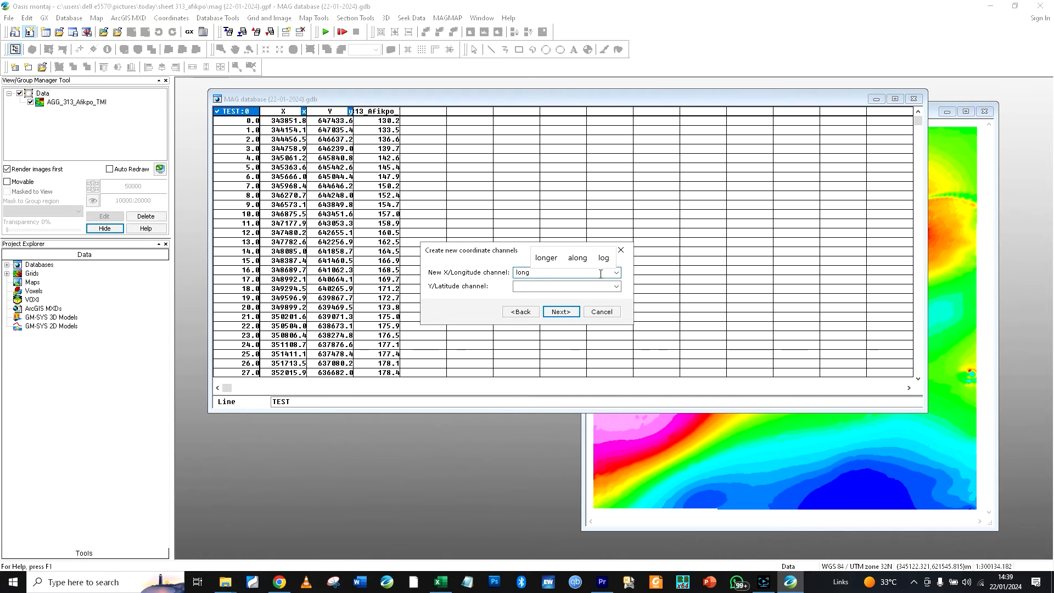
click(570, 286)
text(lat)
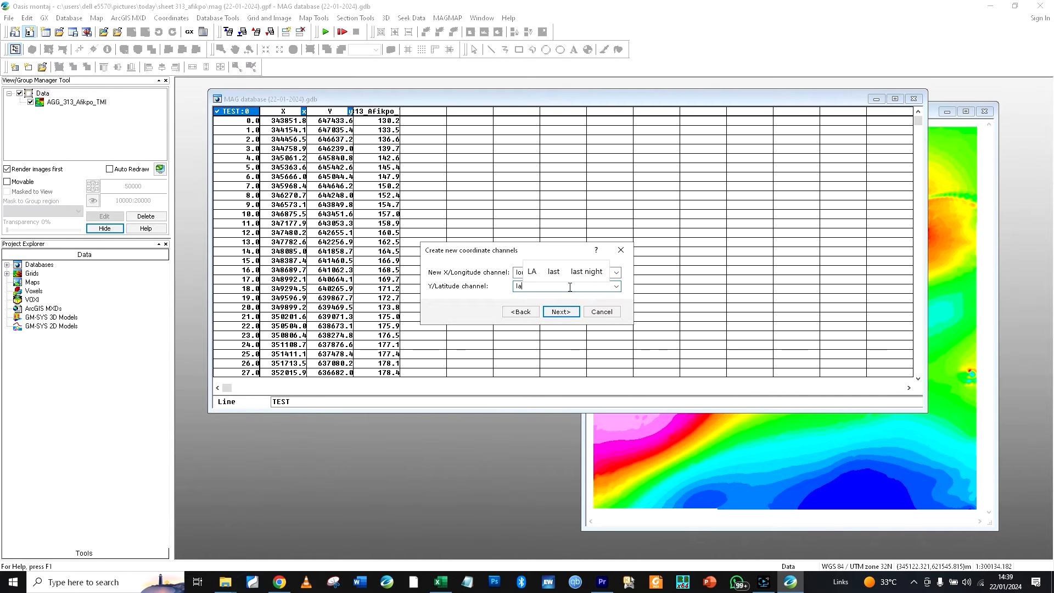
click(572, 313)
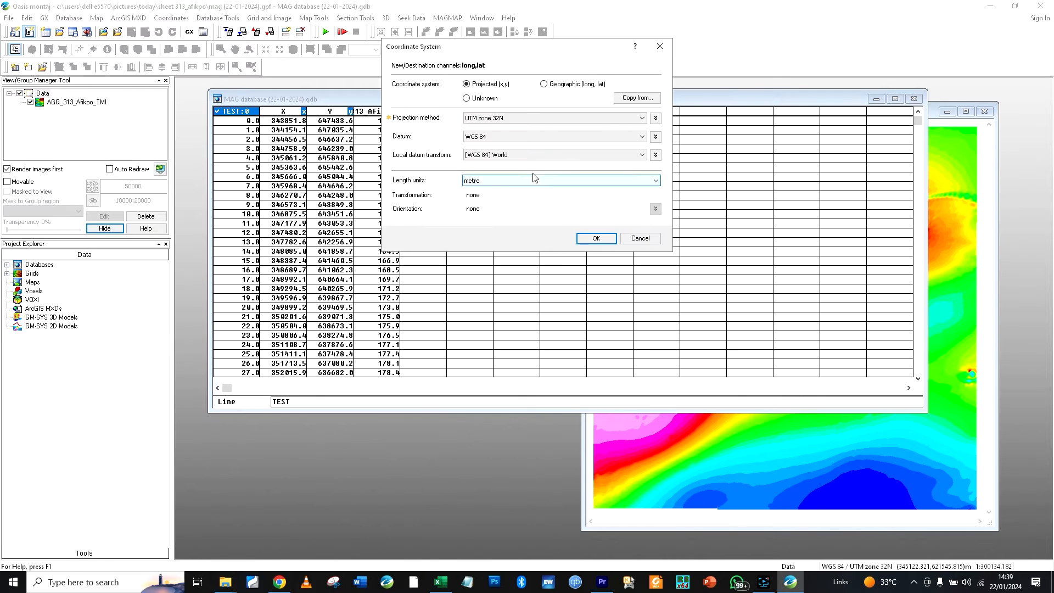
click(545, 85)
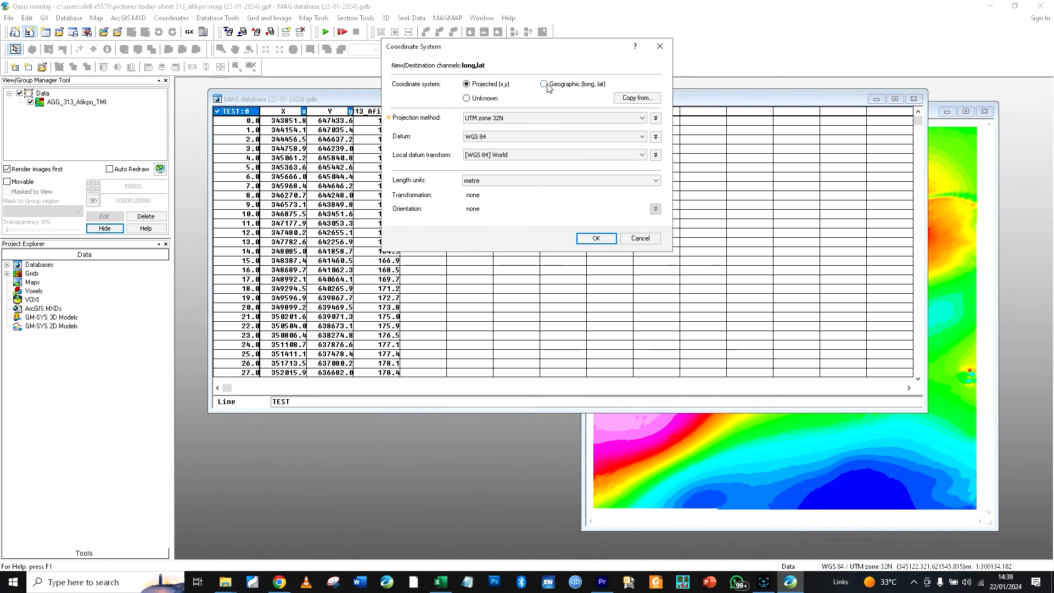
click(598, 238)
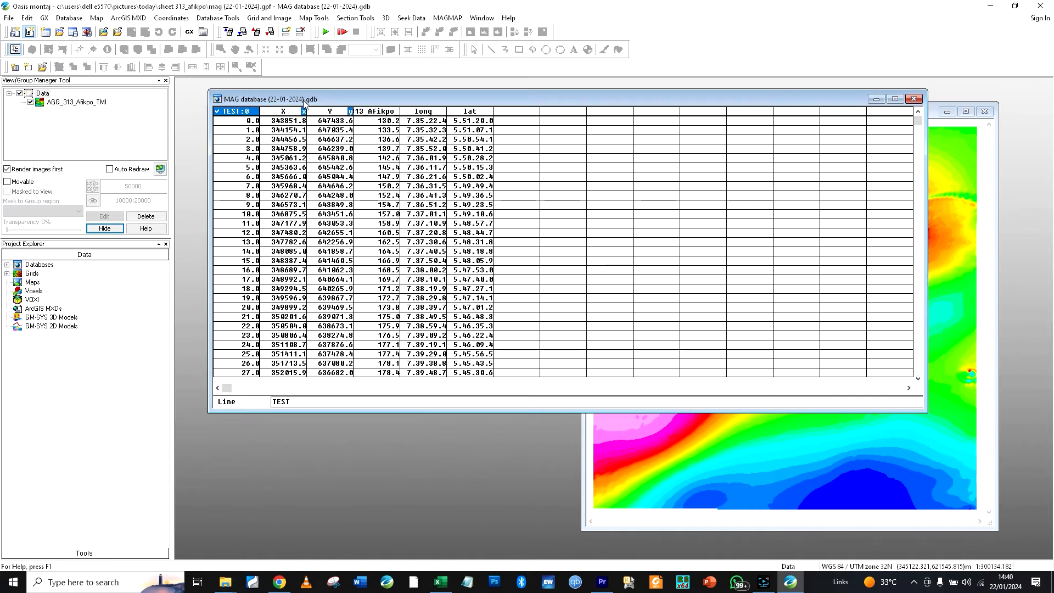
click(269, 18)
mouse_move(274, 97)
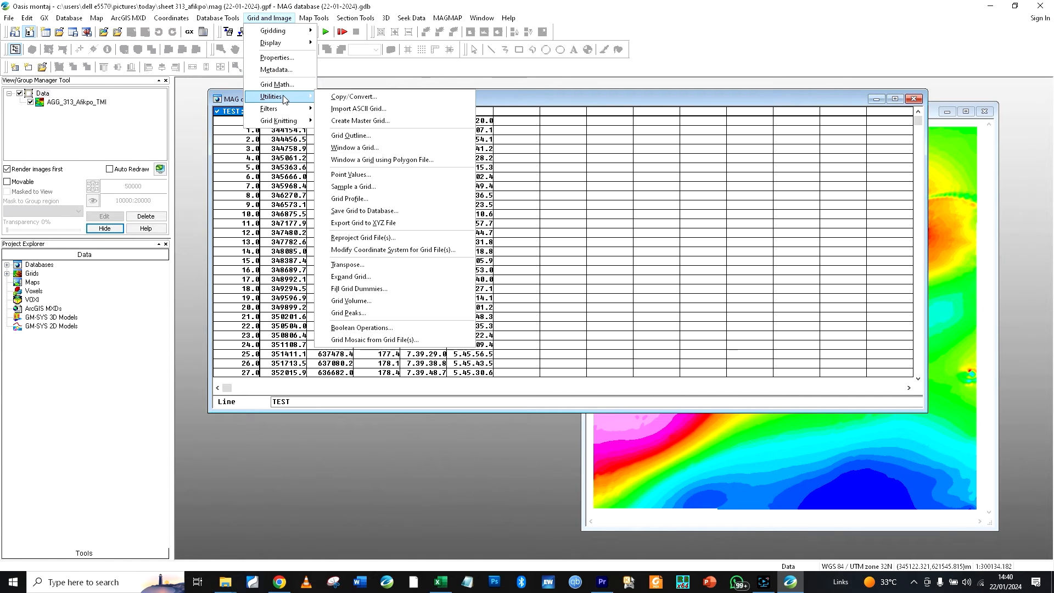
click(351, 190)
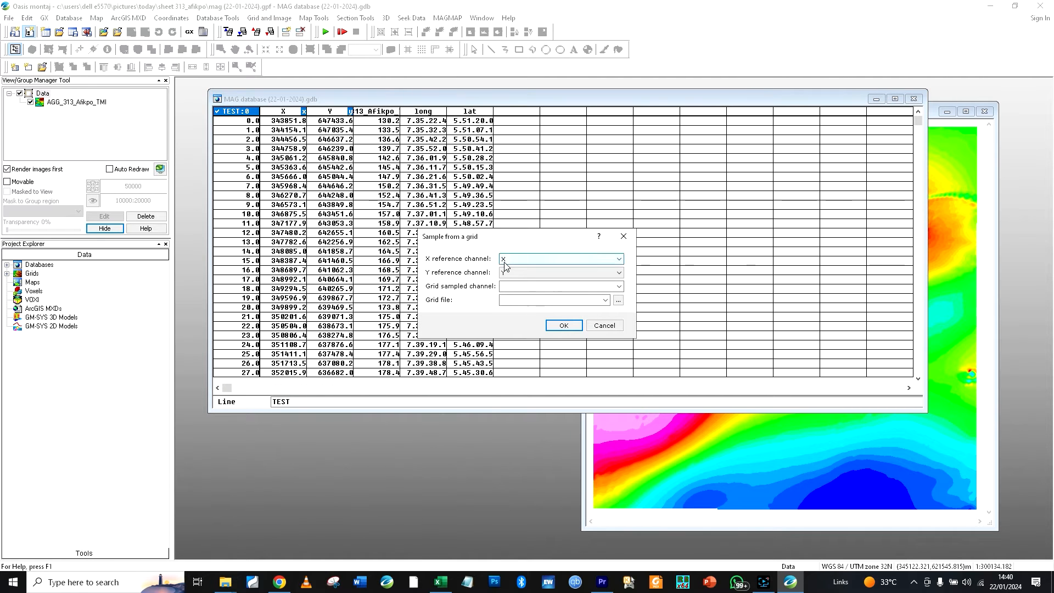
click(620, 287)
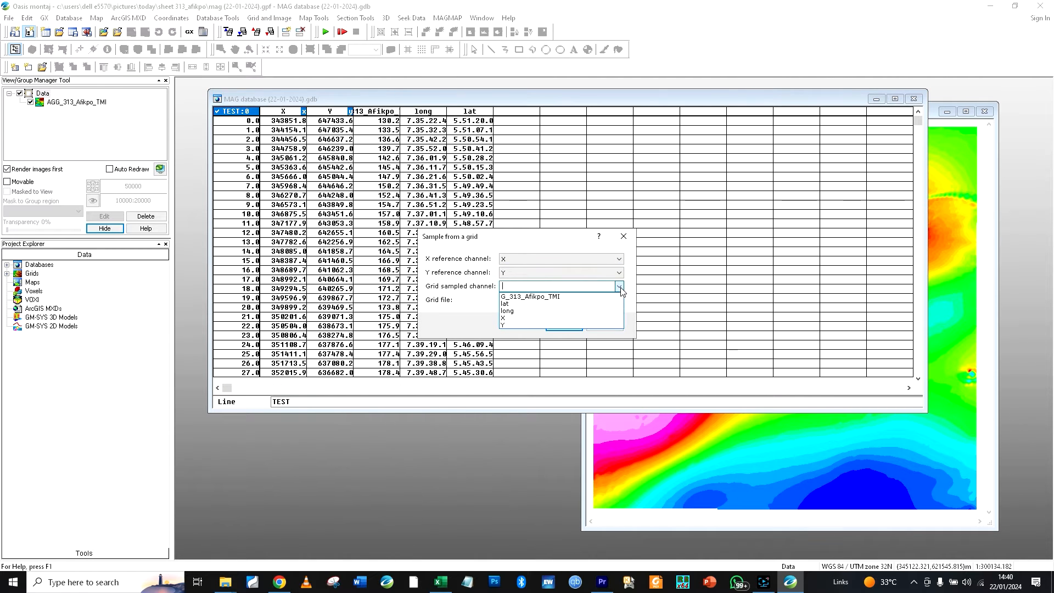
click(577, 286)
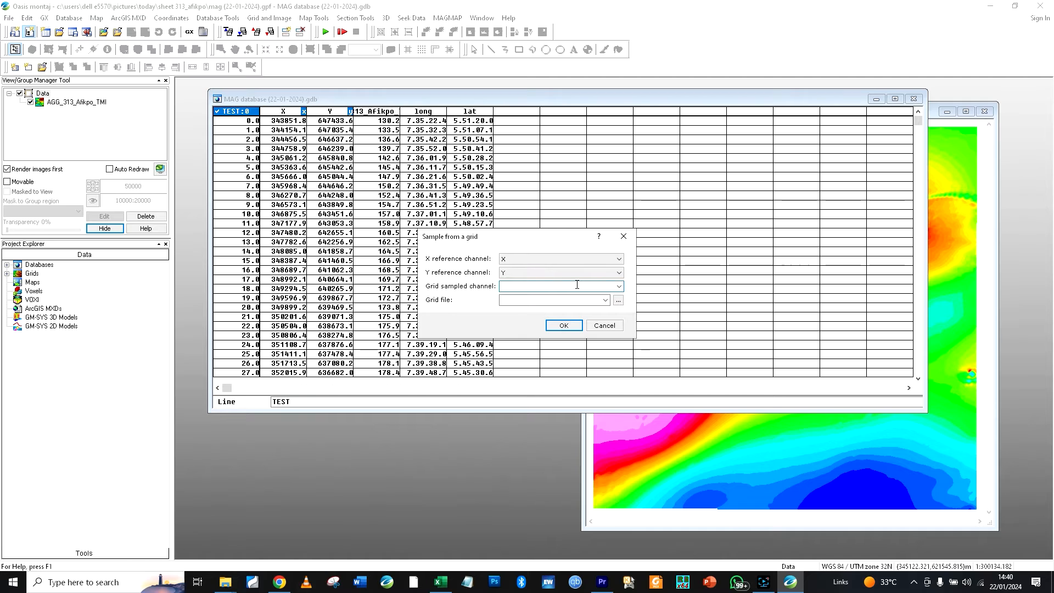
click(623, 236)
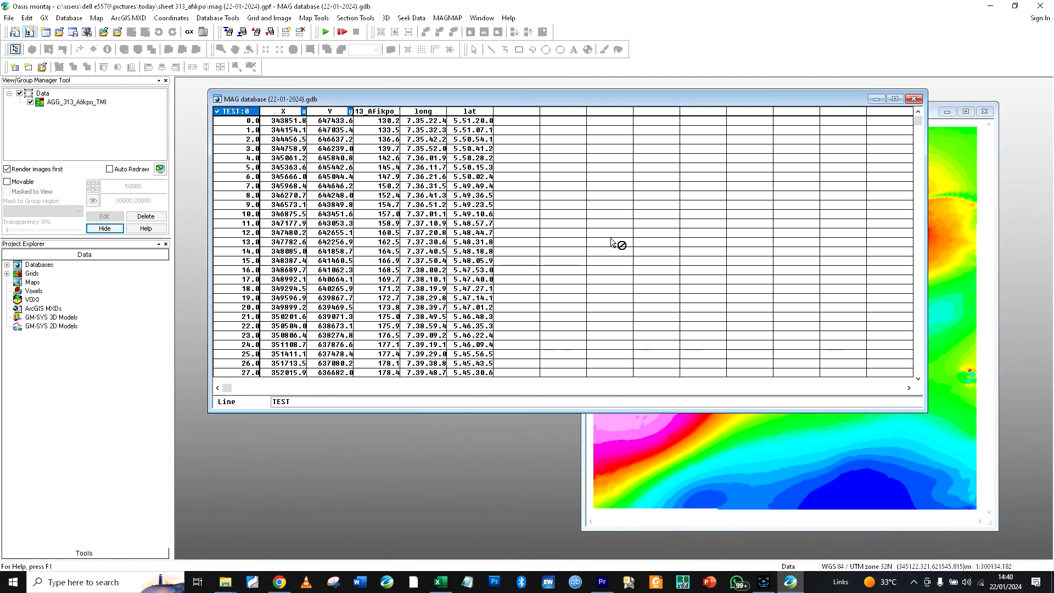
Copy all values of the lat channel and paste them into column A of a new blank Excel workbook
click(422, 123)
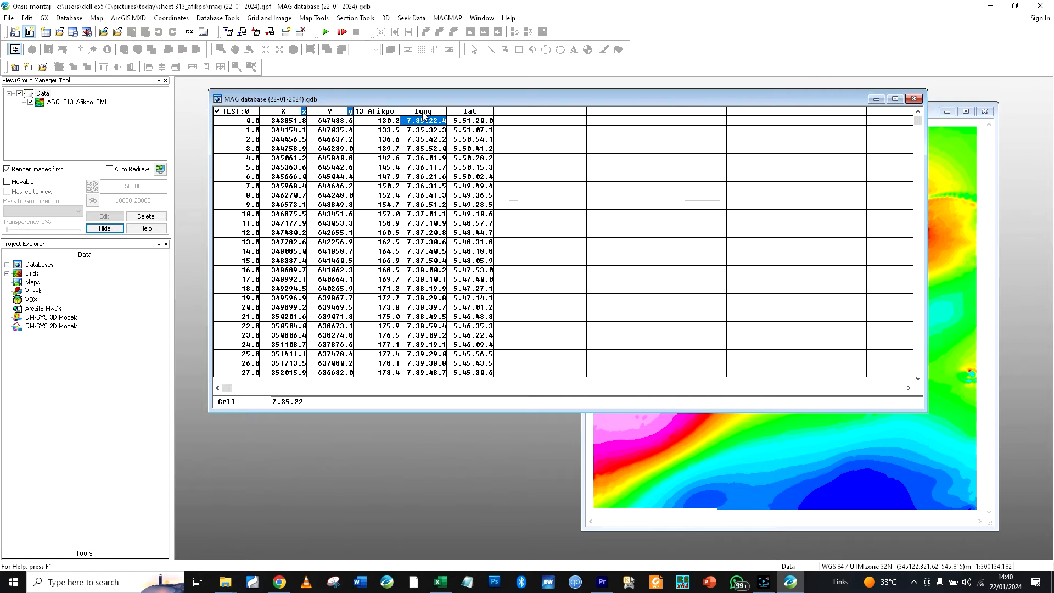
click(424, 113)
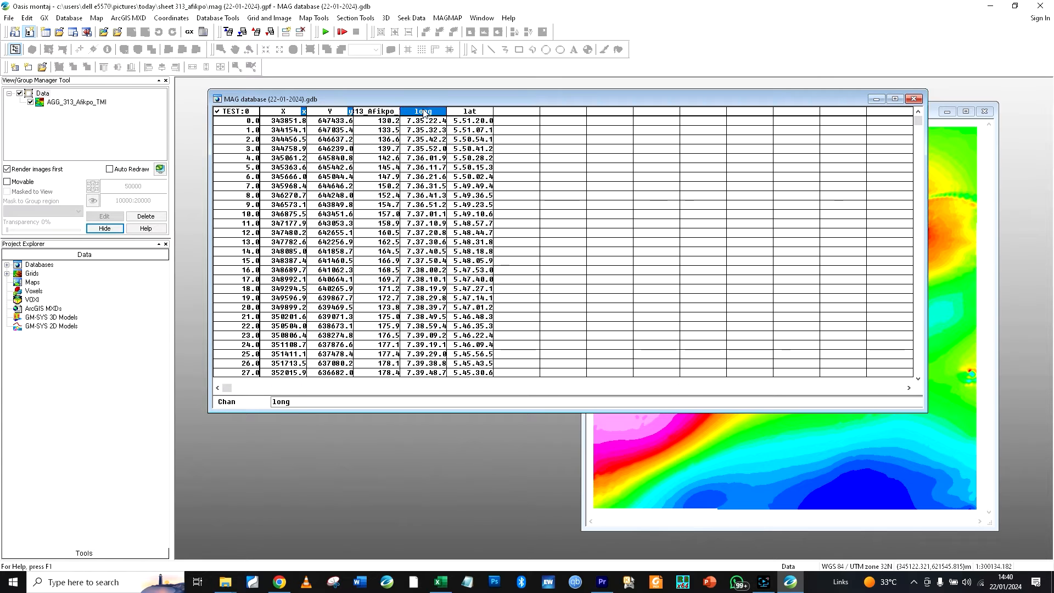
click(457, 112)
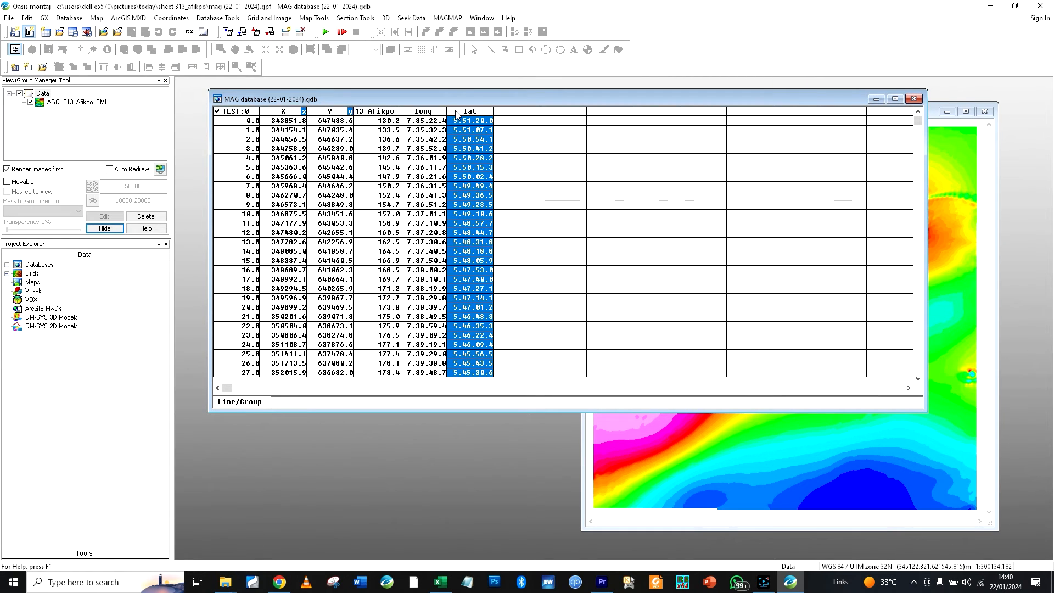
right_click(460, 122)
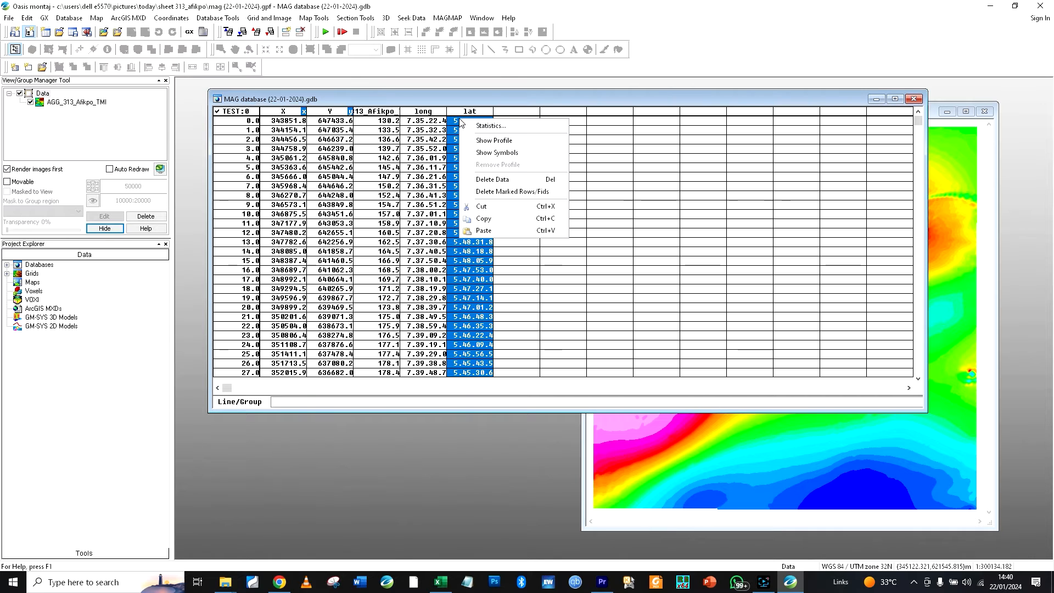
click(488, 220)
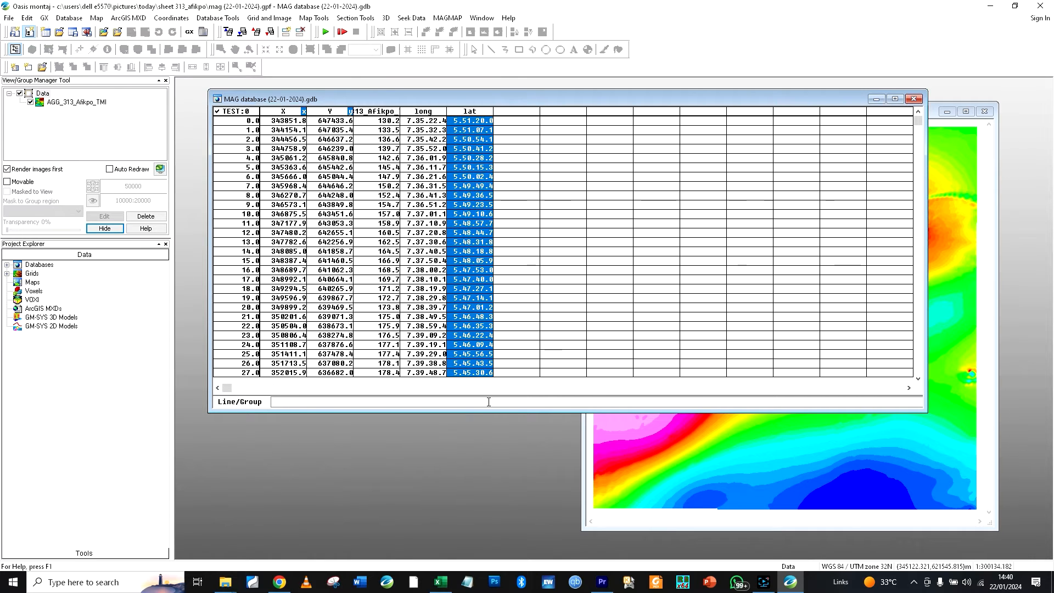
right_click(439, 585)
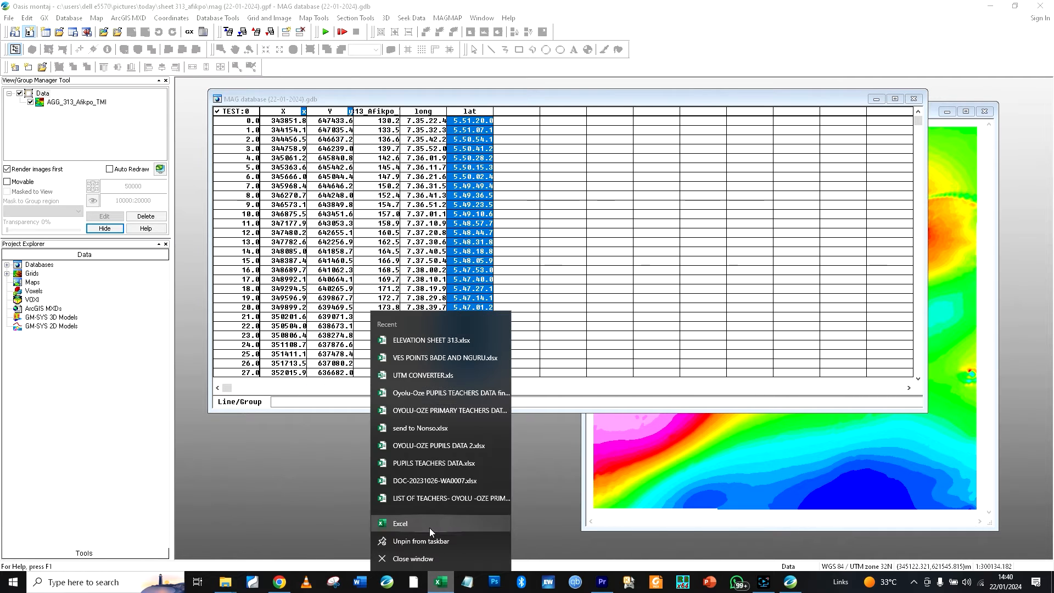
click(429, 526)
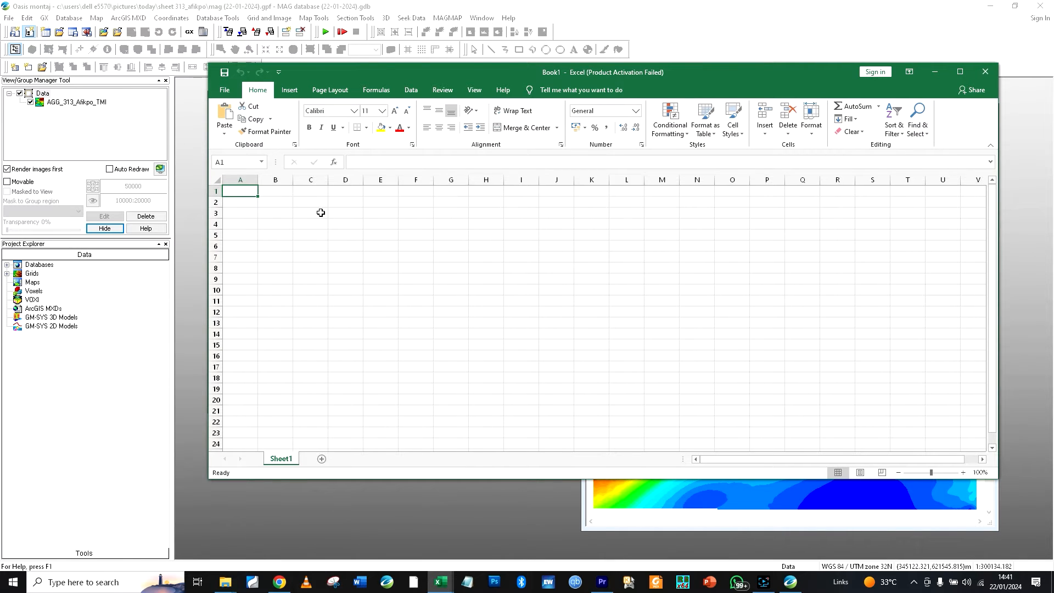
key(ctrl+v)
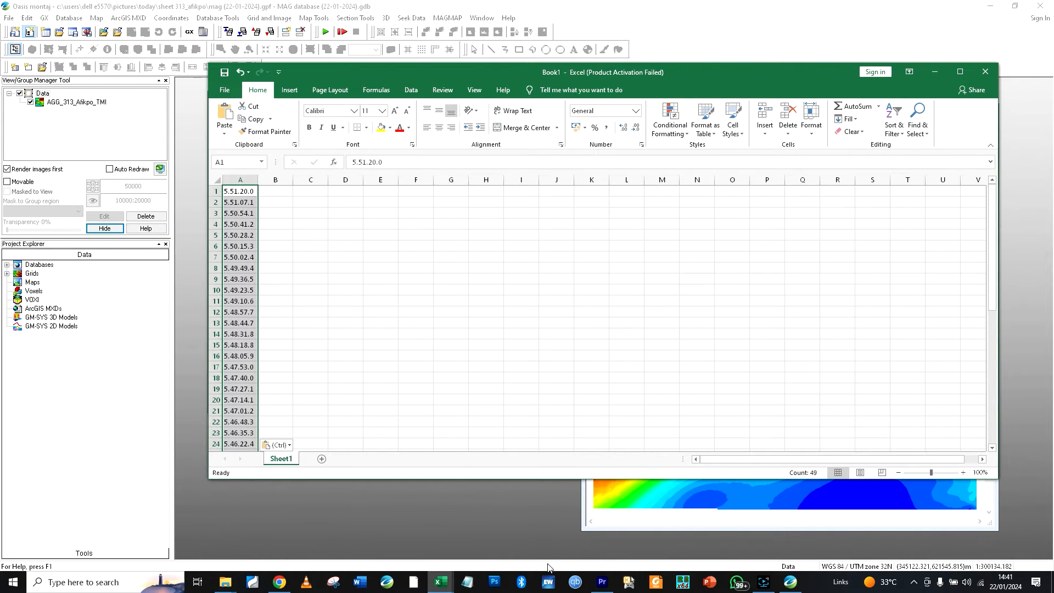
Copy all values of the long channel in Oasis montaj and paste them into the Excel workbook starting at cell B1
click(440, 582)
mouse_move(450, 554)
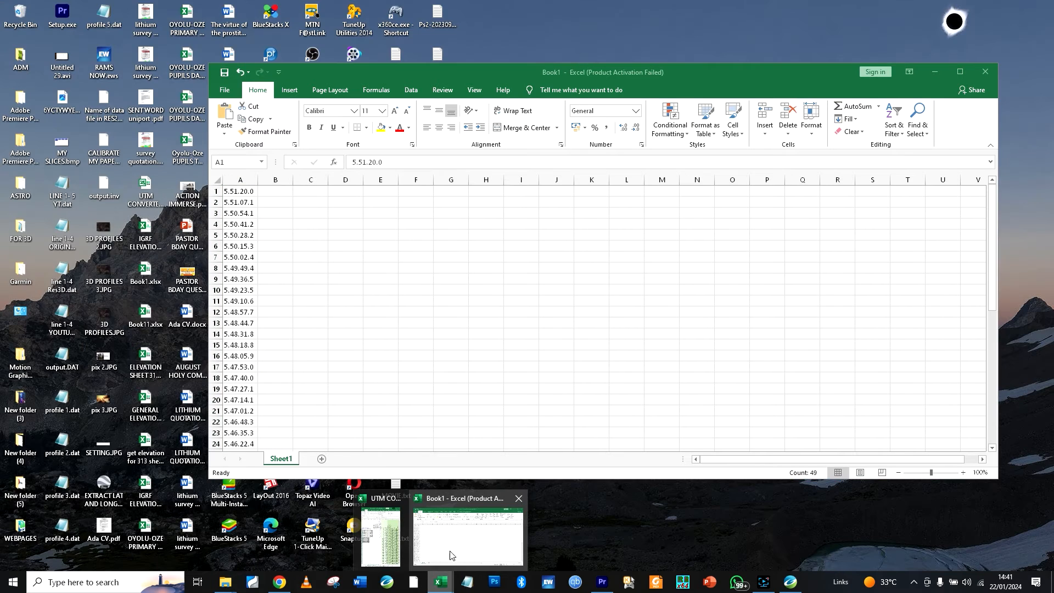
click(791, 583)
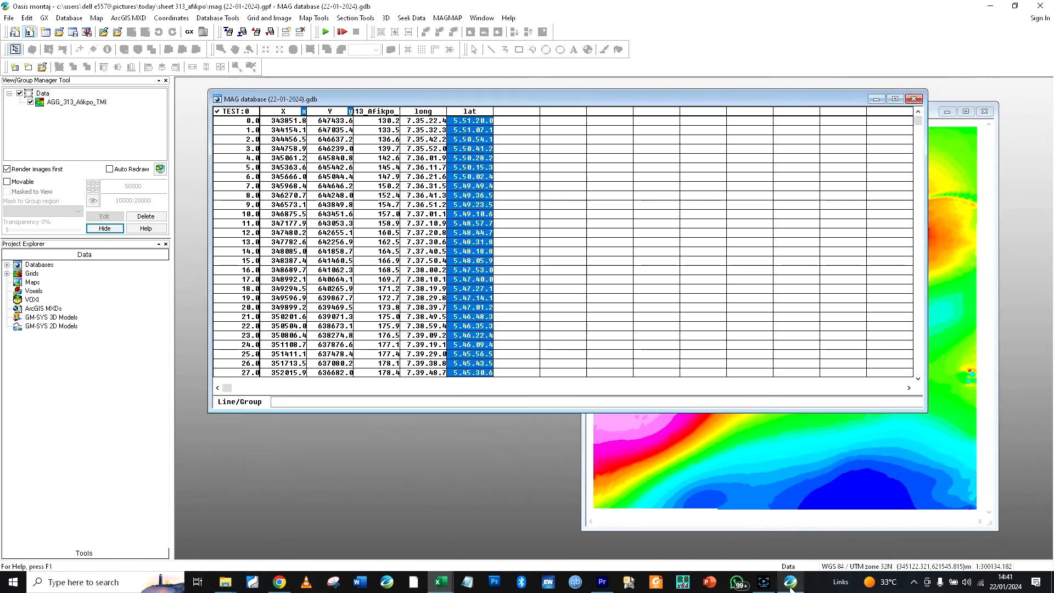
click(425, 112)
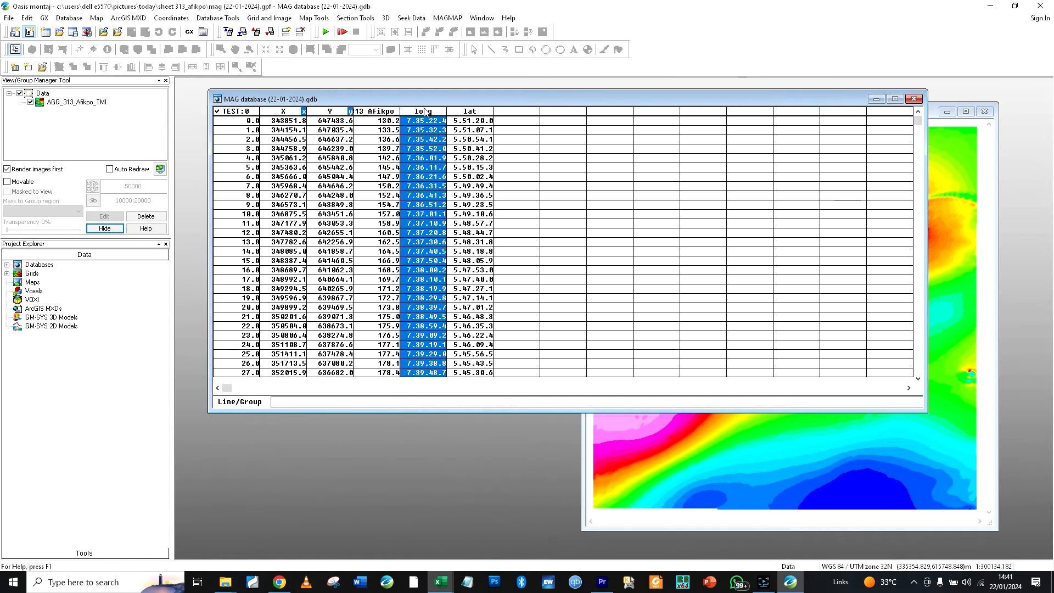
right_click(424, 124)
click(454, 230)
mouse_move(441, 582)
click(470, 556)
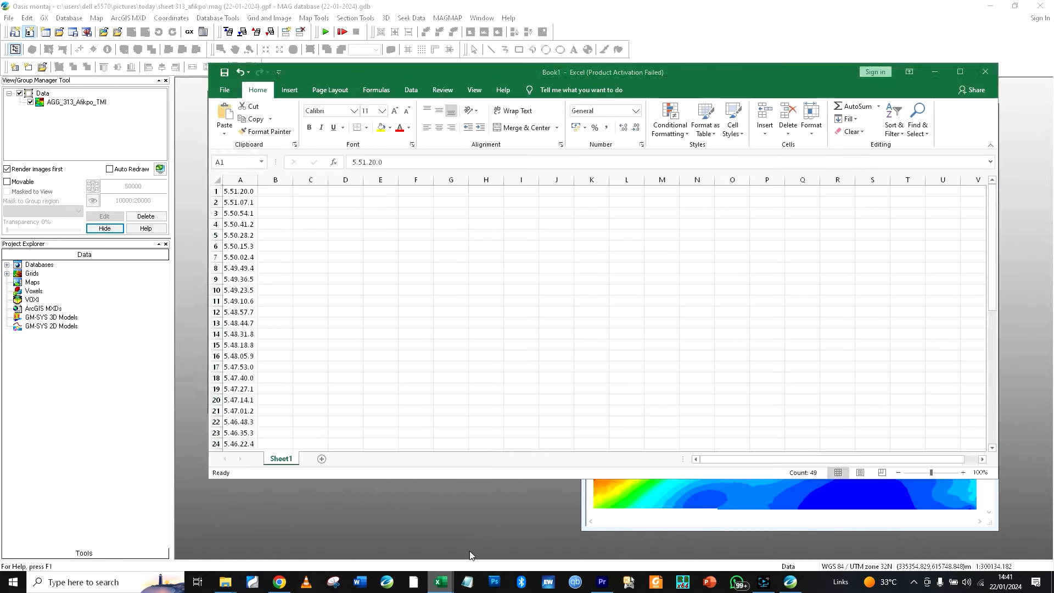
right_click(276, 189)
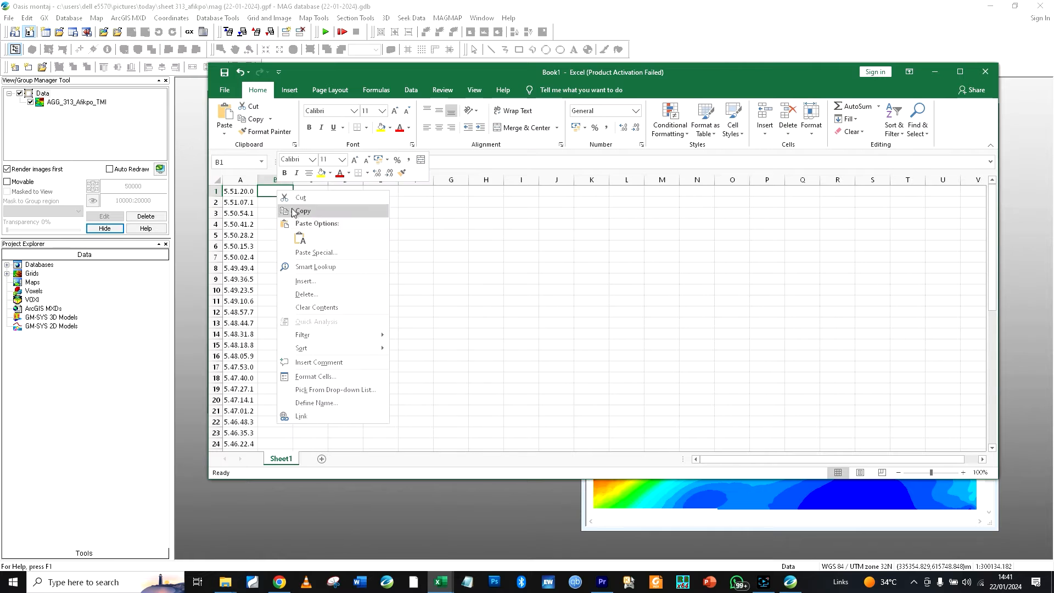
click(301, 235)
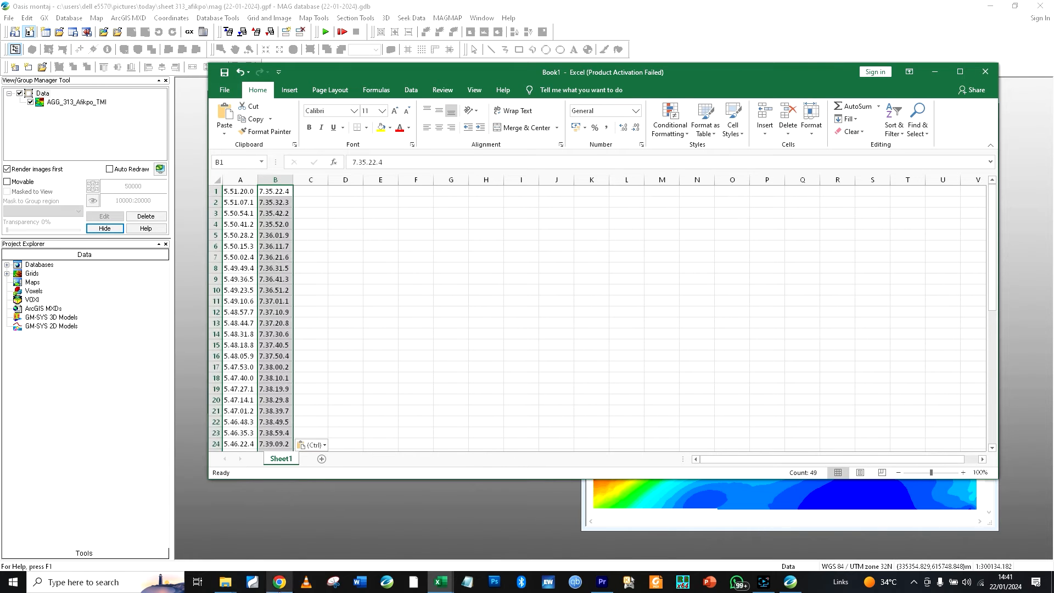
Copy the whole coordinate block in columns A and B and paste it one row lower, starting at A2
click(791, 583)
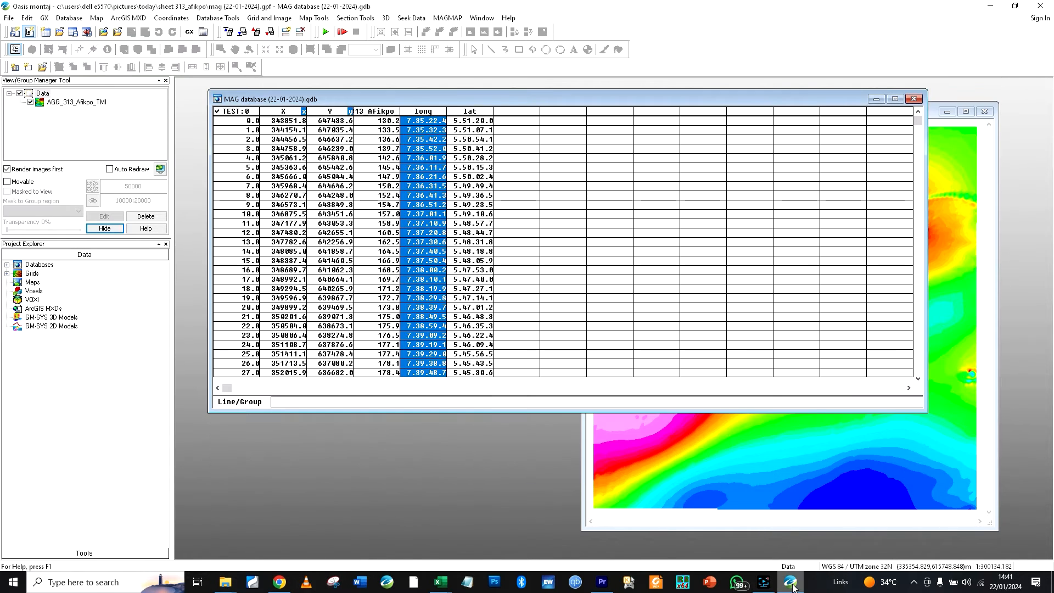
click(791, 583)
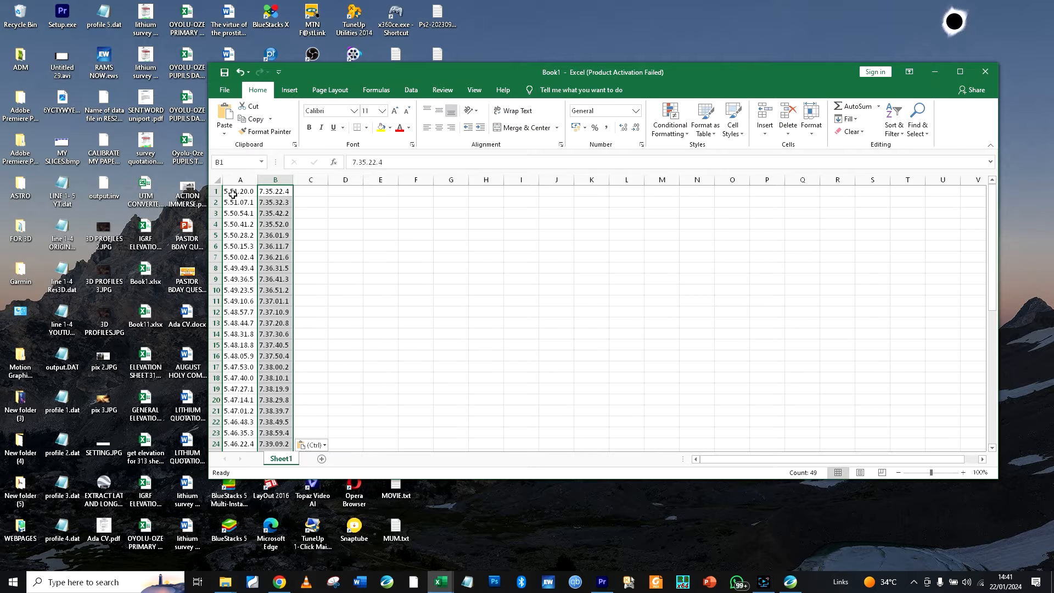
click(242, 193)
drag(257, 192, 270, 191)
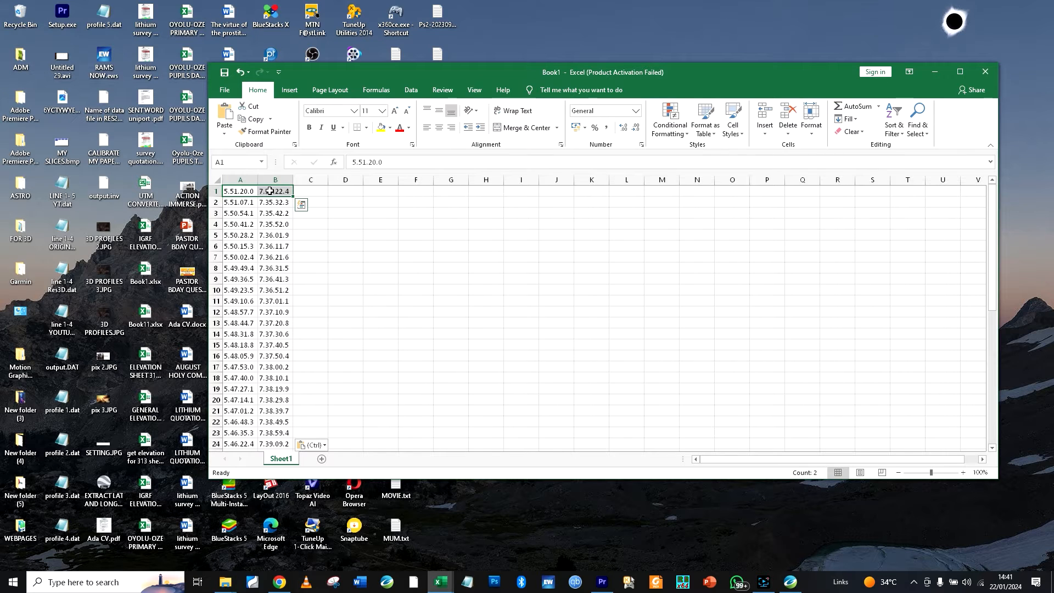
key(ctrl+shift+Down)
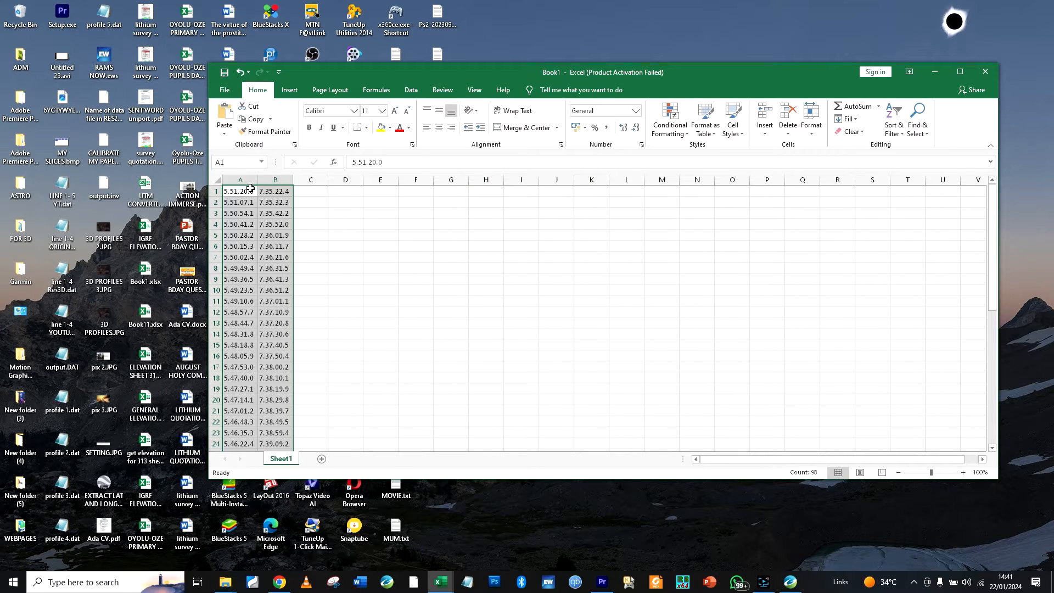
key(ctrl+c)
key(ctrl+q)
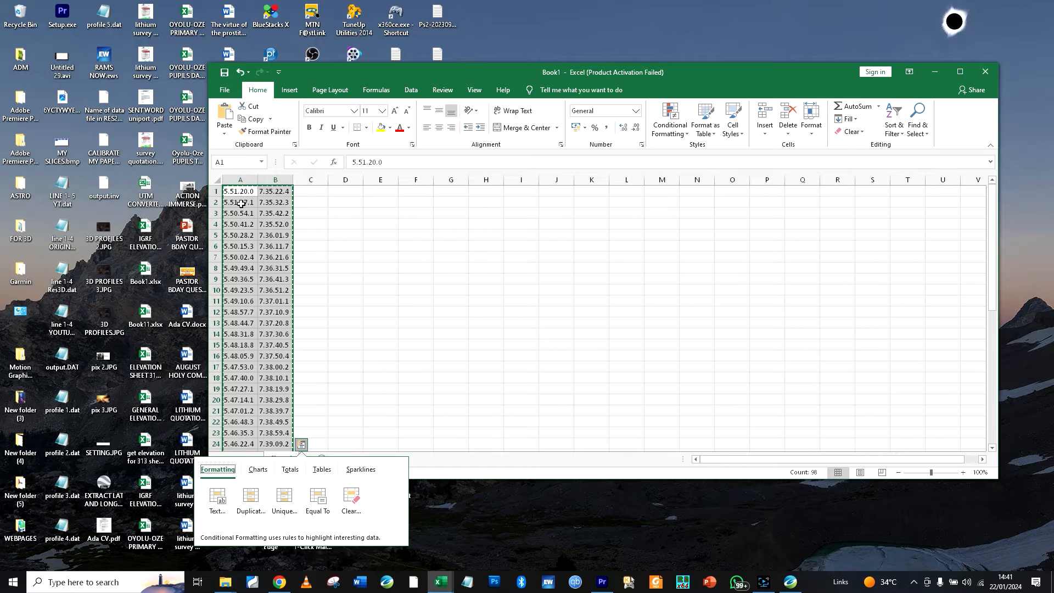
click(241, 203)
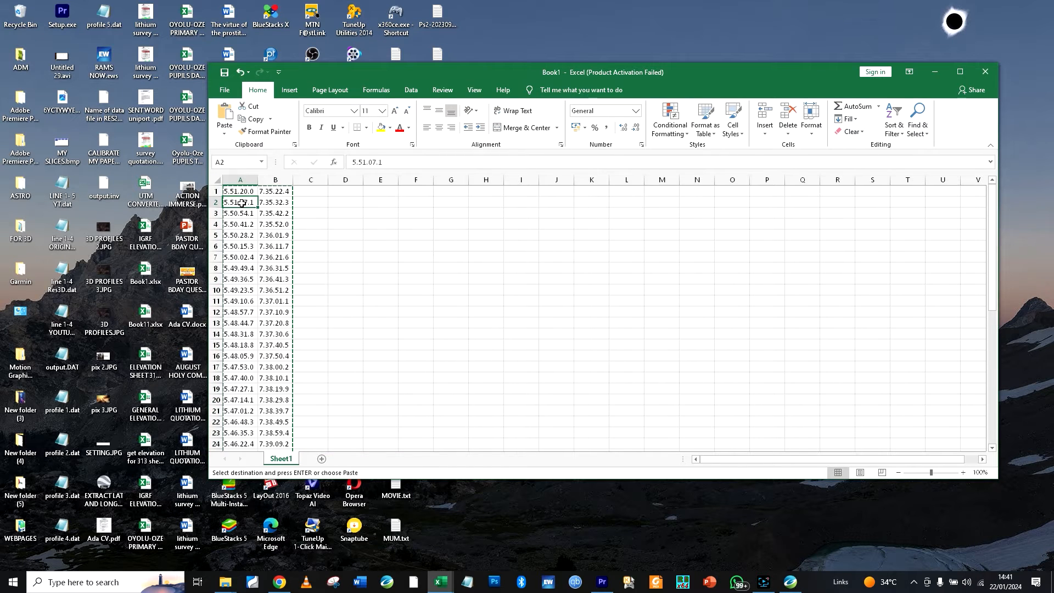
key(Return)
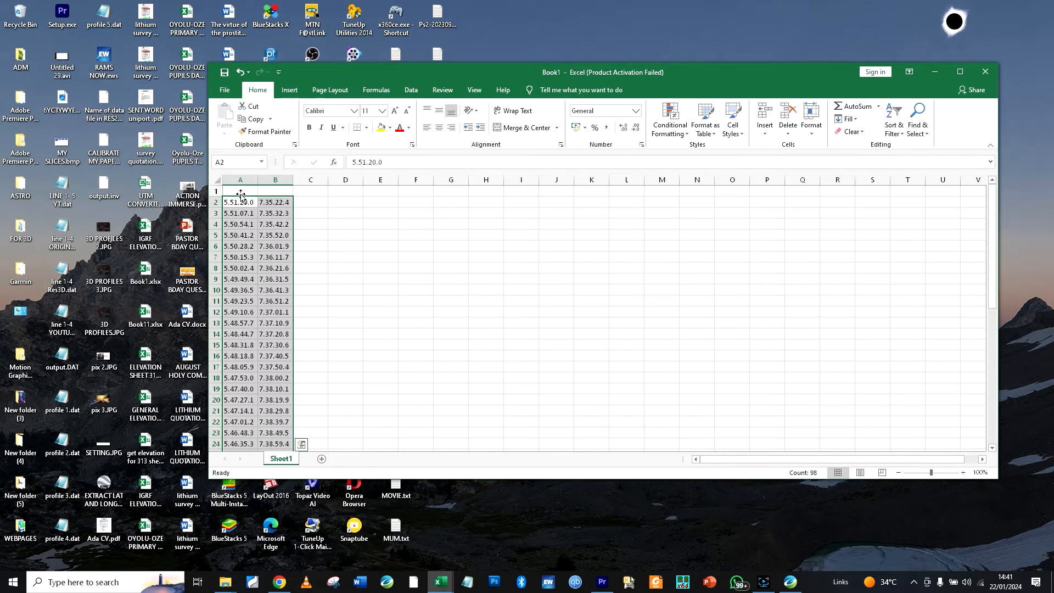
Label the coordinate columns with the headers Latitude in A1 and longitude in B1
click(240, 189)
text(Lat)
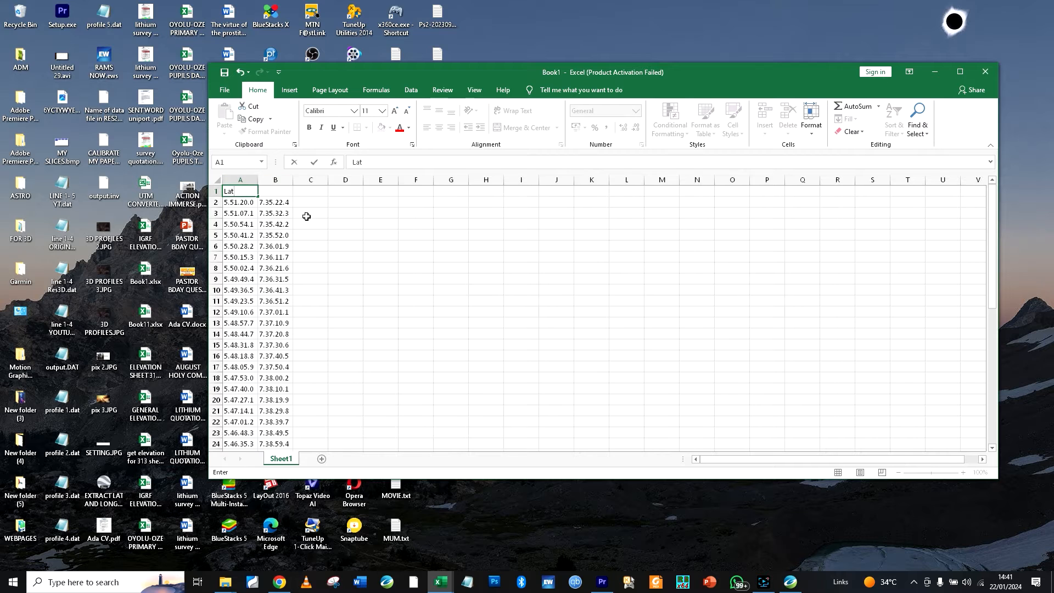
click(274, 196)
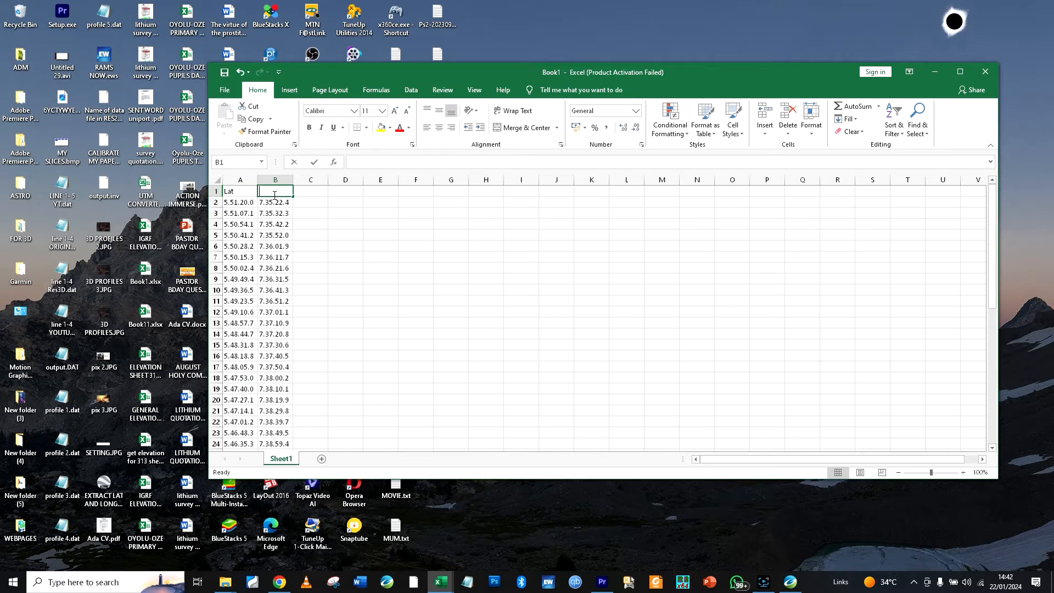
text(longitude)
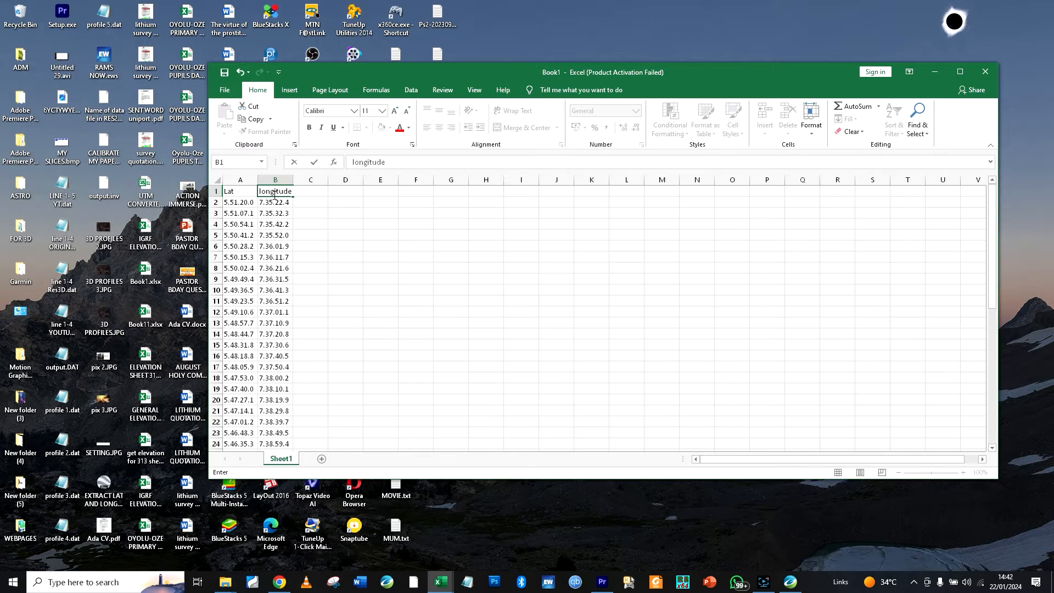
double_click(240, 192)
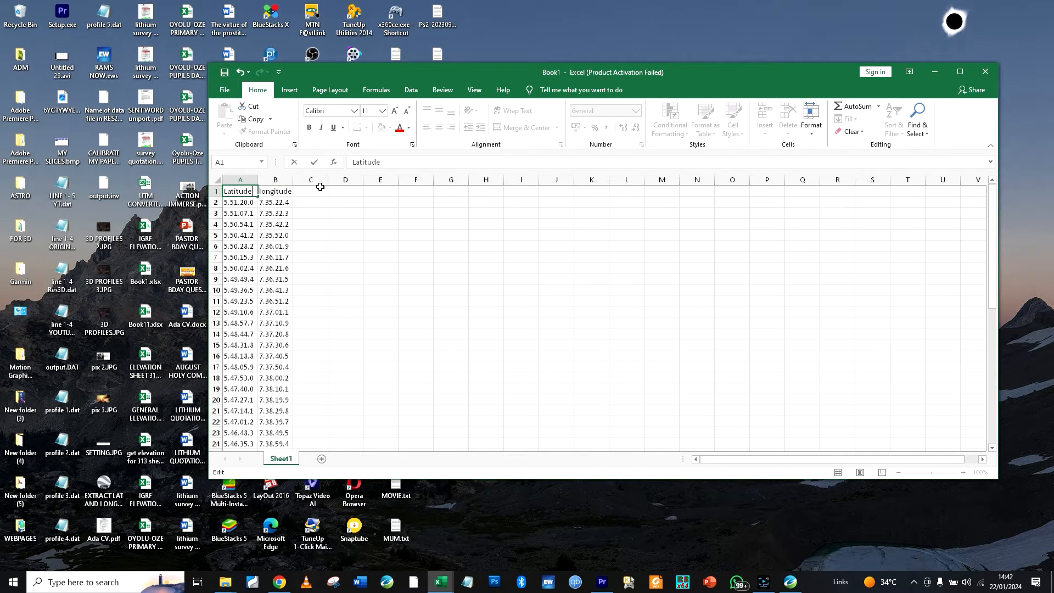
Add the header Elevation in cell C1, beside the longitude header
click(318, 188)
text(Elvation)
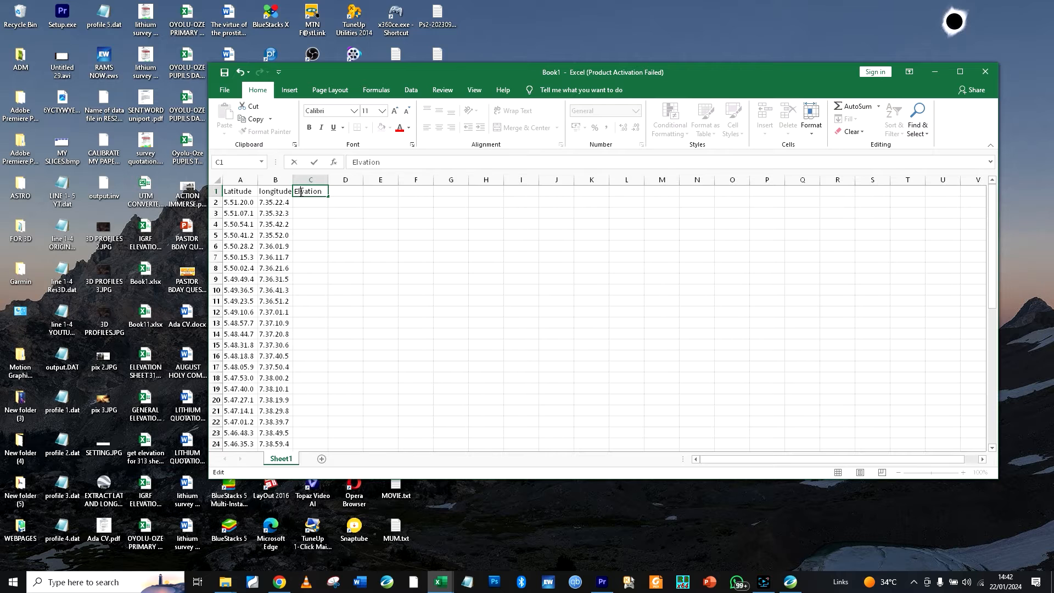
click(301, 192)
text(e)
click(342, 201)
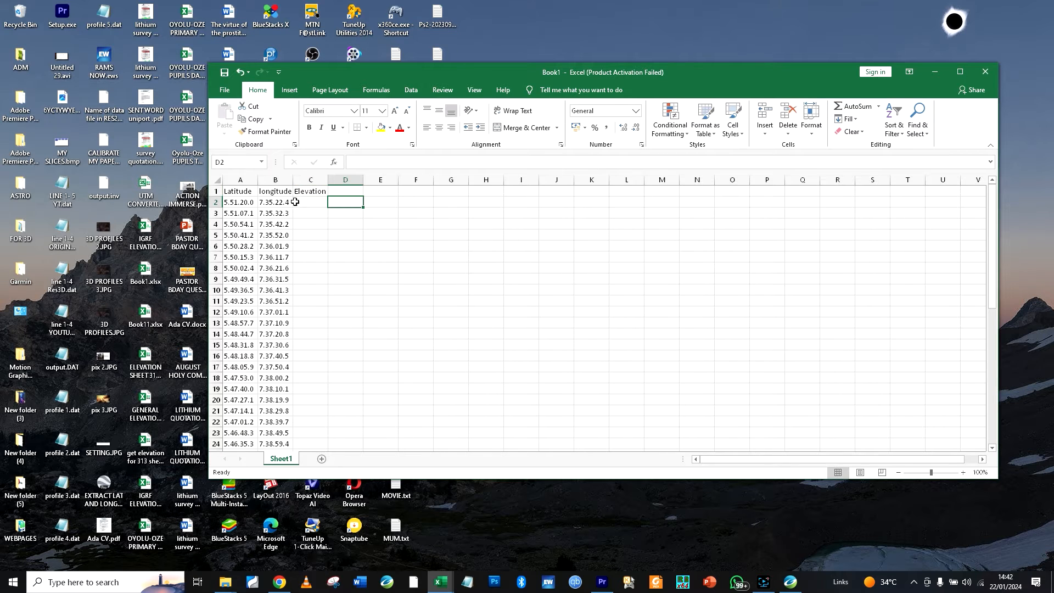
Copy the whole Latitude, longitude and Elevation table from Excel and paste it into a blank Notepad document
click(240, 193)
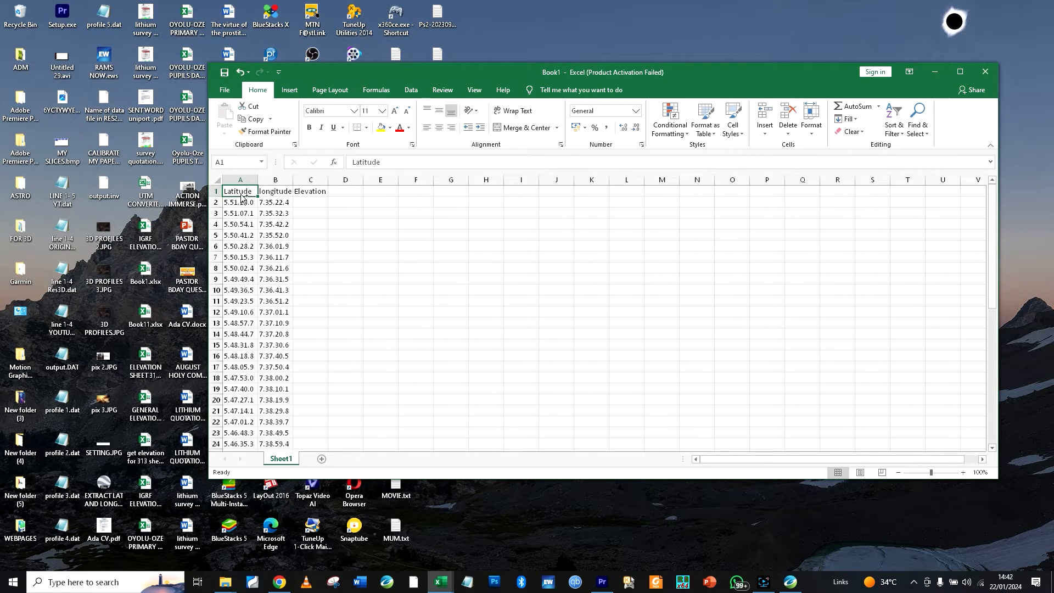
key(ctrl+shift+End)
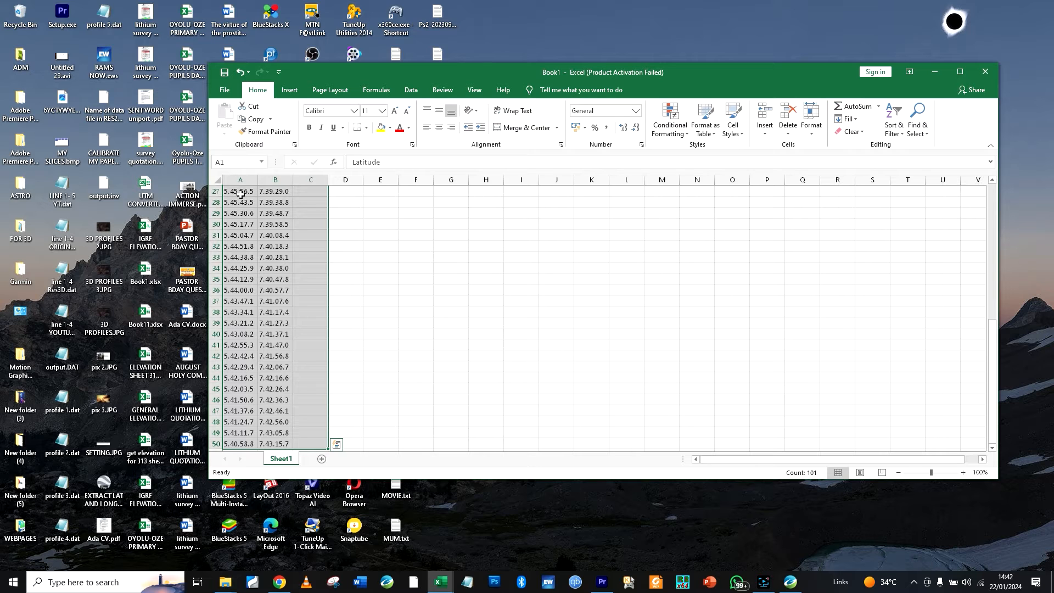
key(ctrl+c)
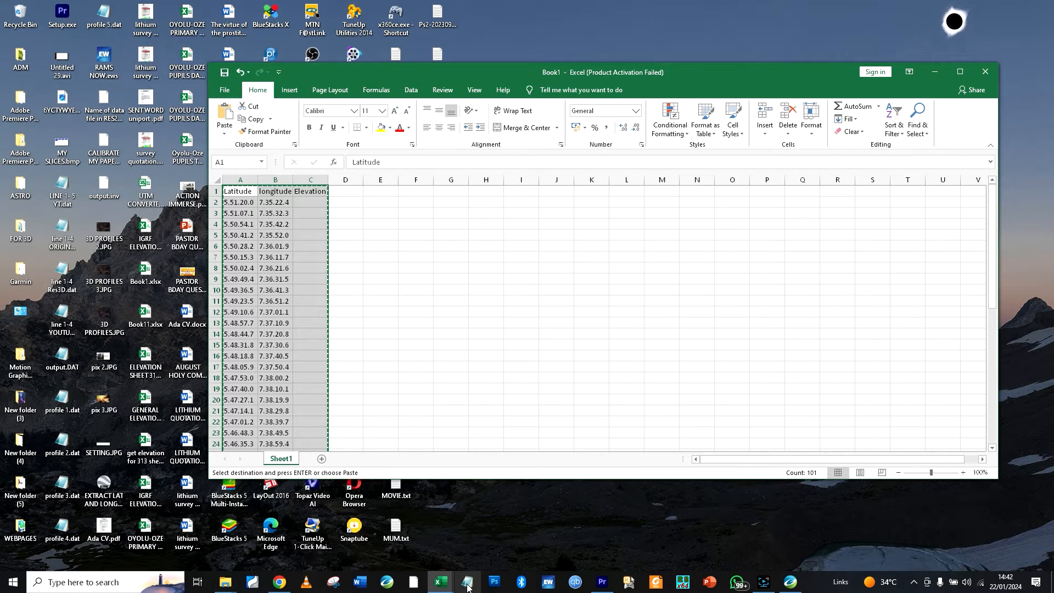
click(467, 582)
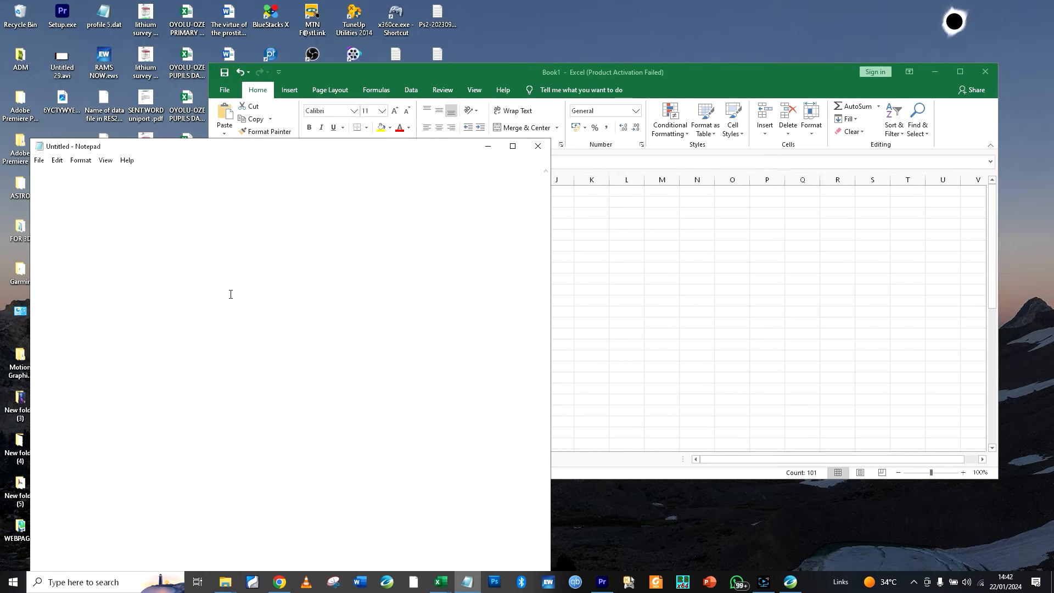
right_click(222, 267)
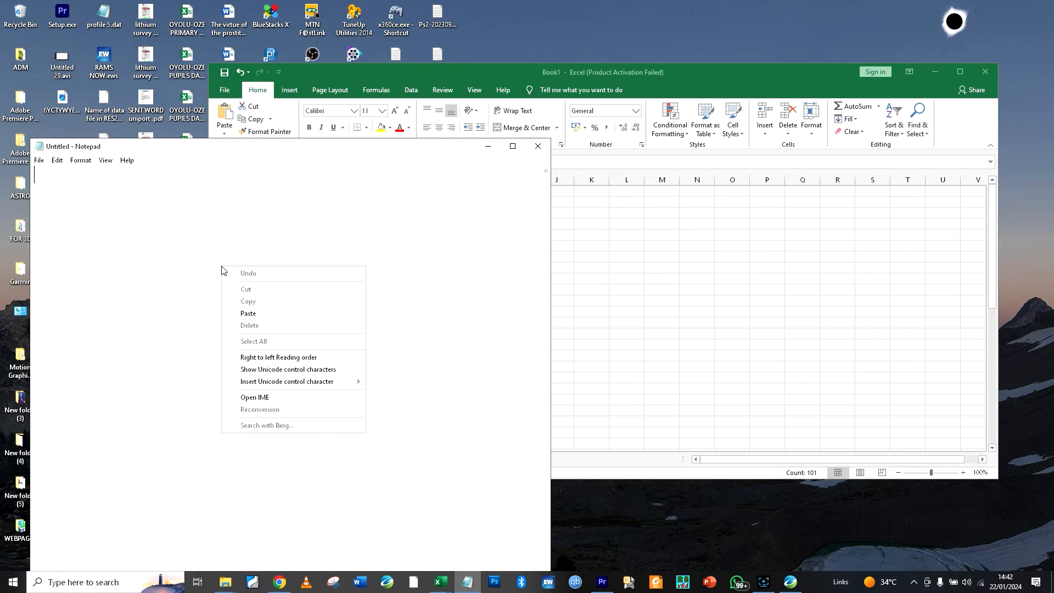
click(254, 317)
scroll(263, 301, up, 9)
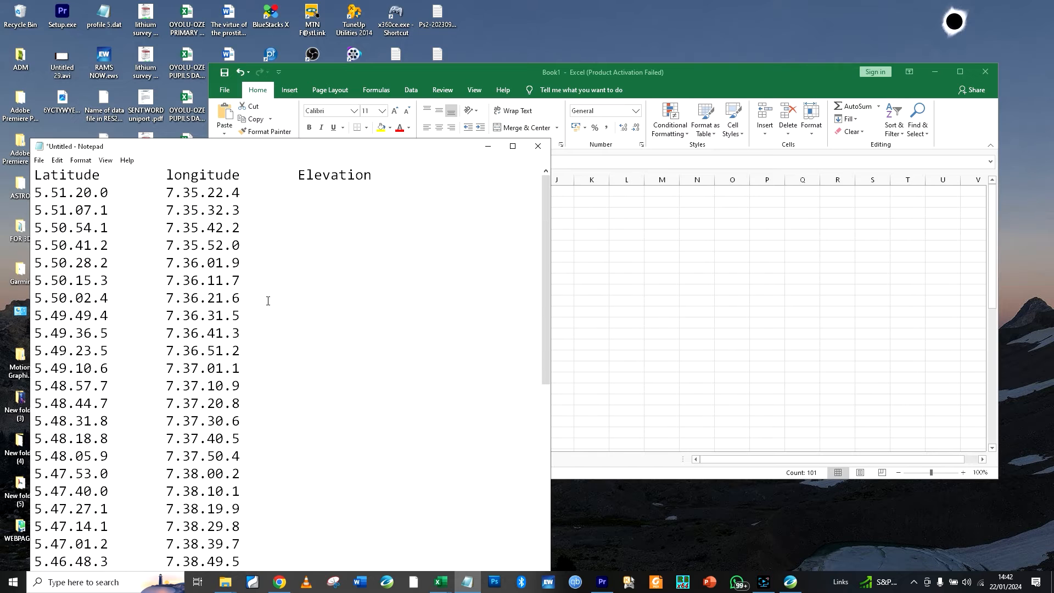
Save the Notepad document over the existing MAG ELEVATION.txt on the Desktop, and close it
click(39, 160)
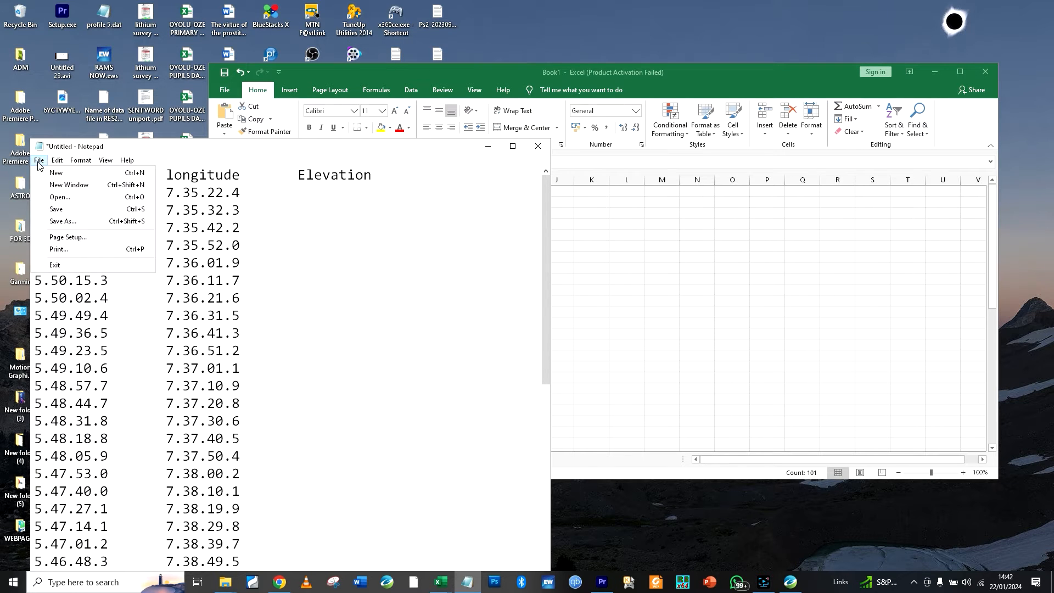
click(68, 209)
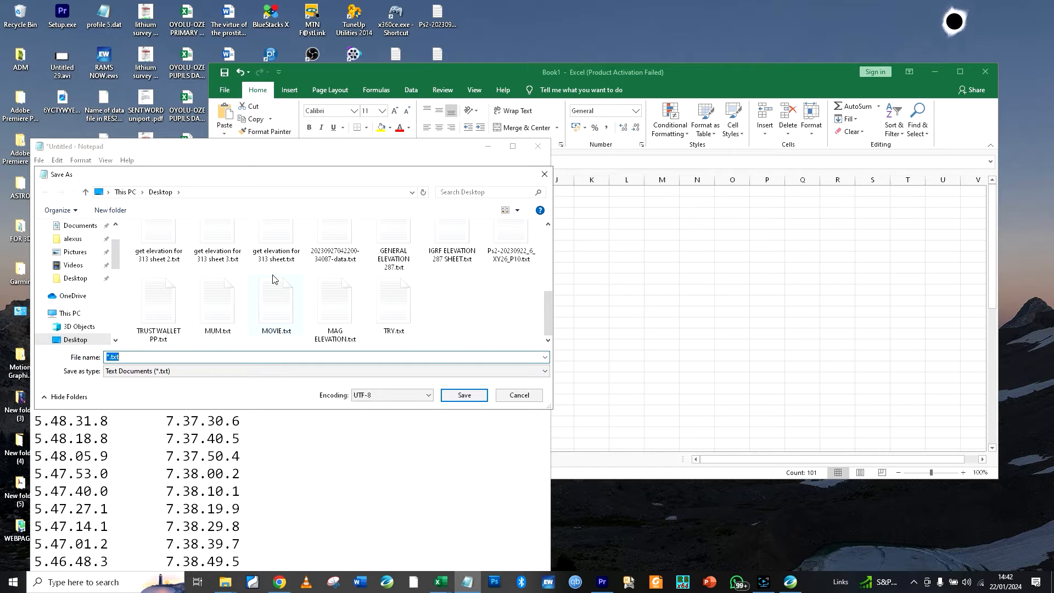
click(344, 331)
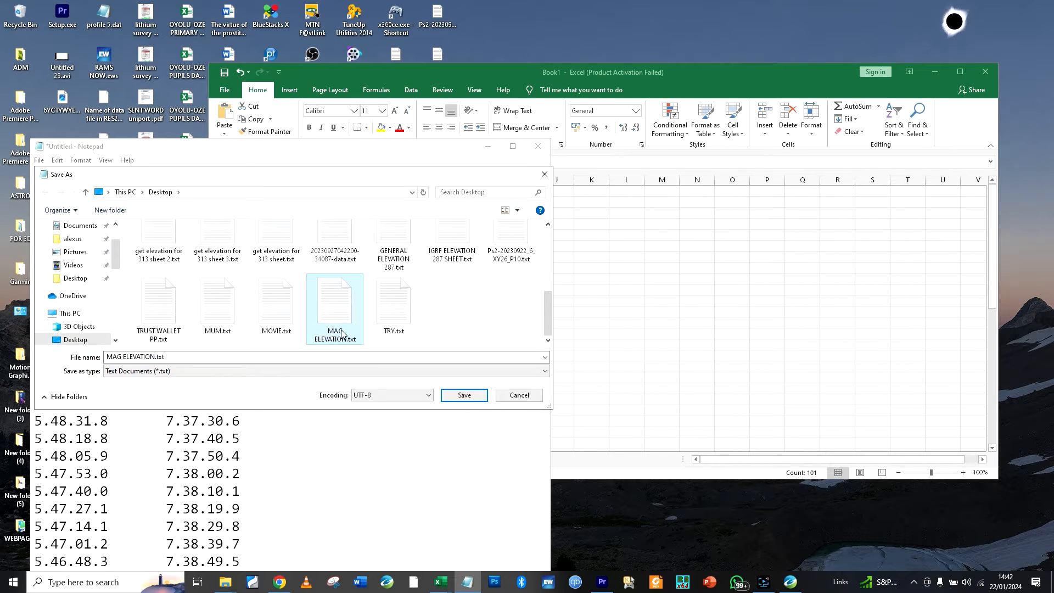
click(462, 395)
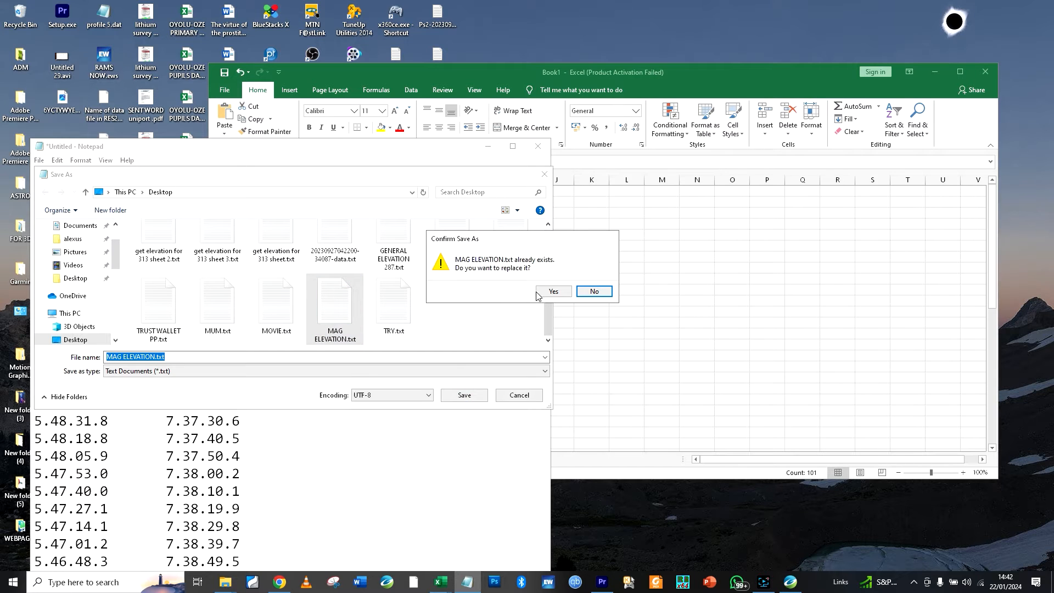
click(547, 291)
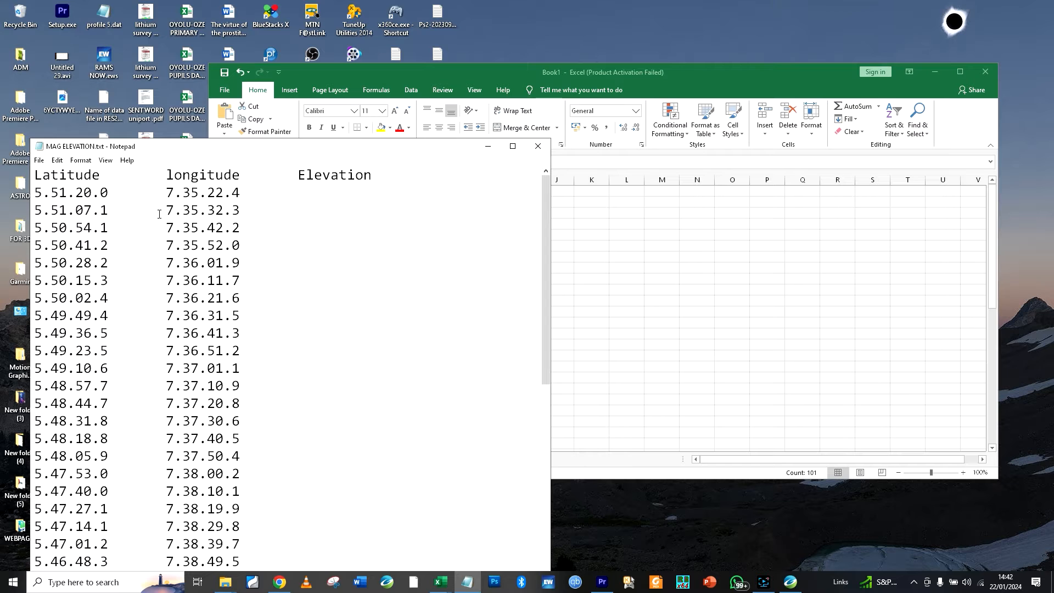
click(539, 146)
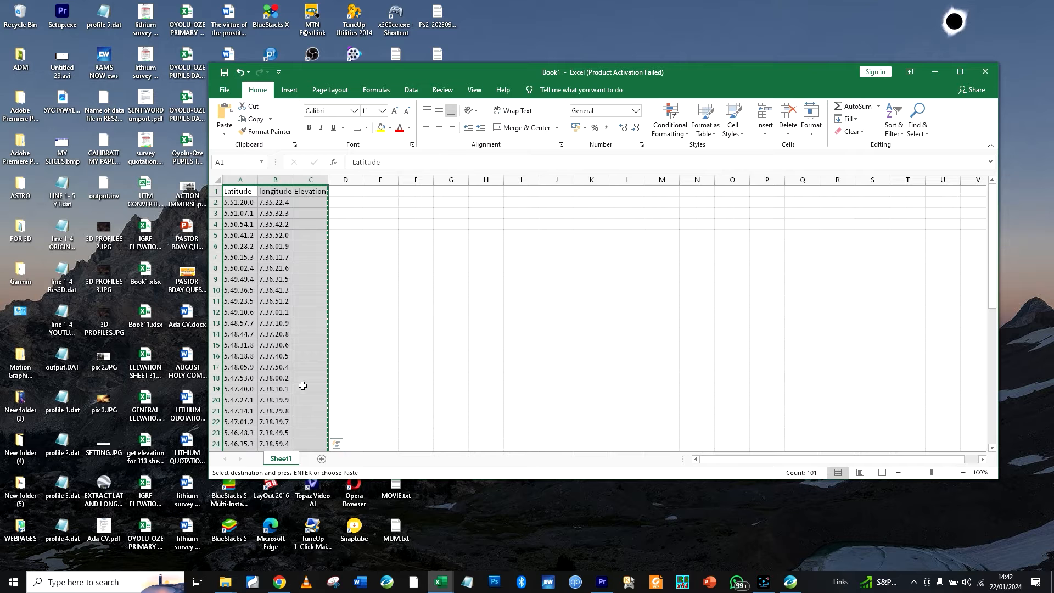
Switch to the GPS Visualizer elevation page in Chrome and choose MAG ELEVATION.txt from the Desktop as the upload file
click(280, 583)
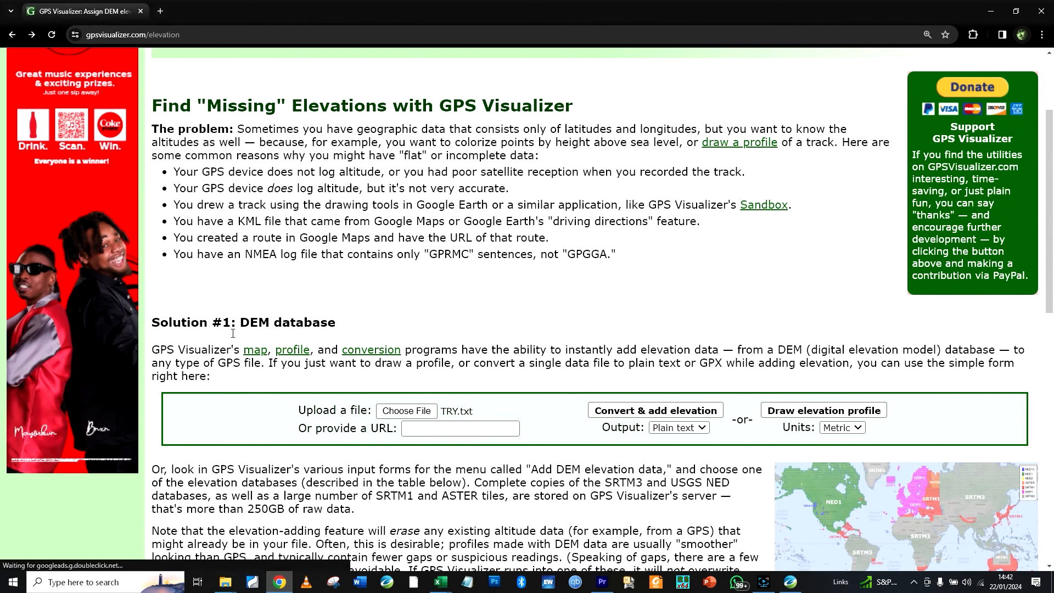
scroll(223, 165, up, 3)
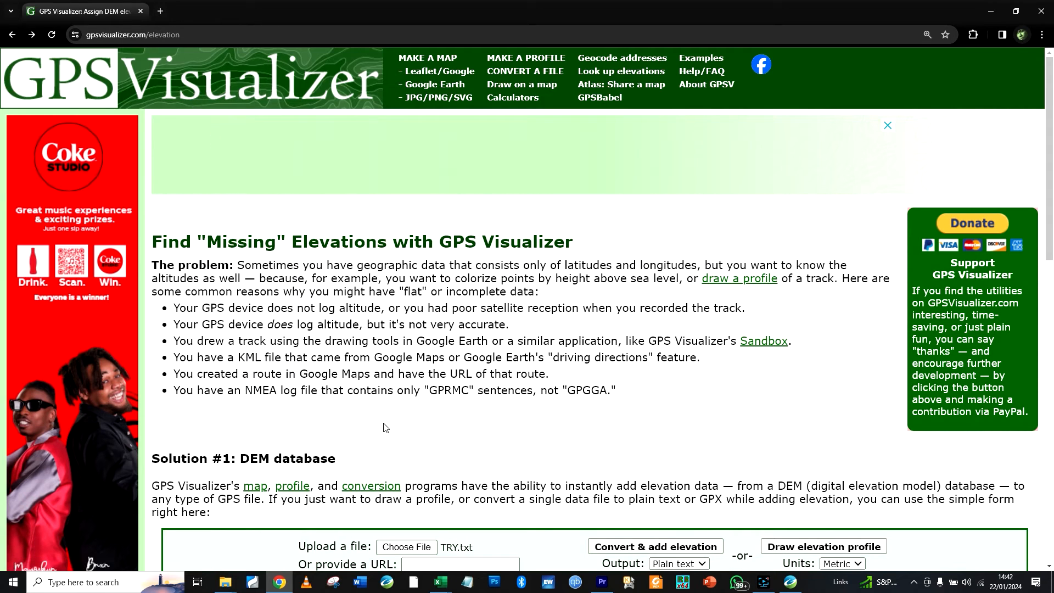
scroll(387, 429, down, 5)
scroll(423, 294, up, 5)
scroll(423, 294, down, 5)
click(419, 293)
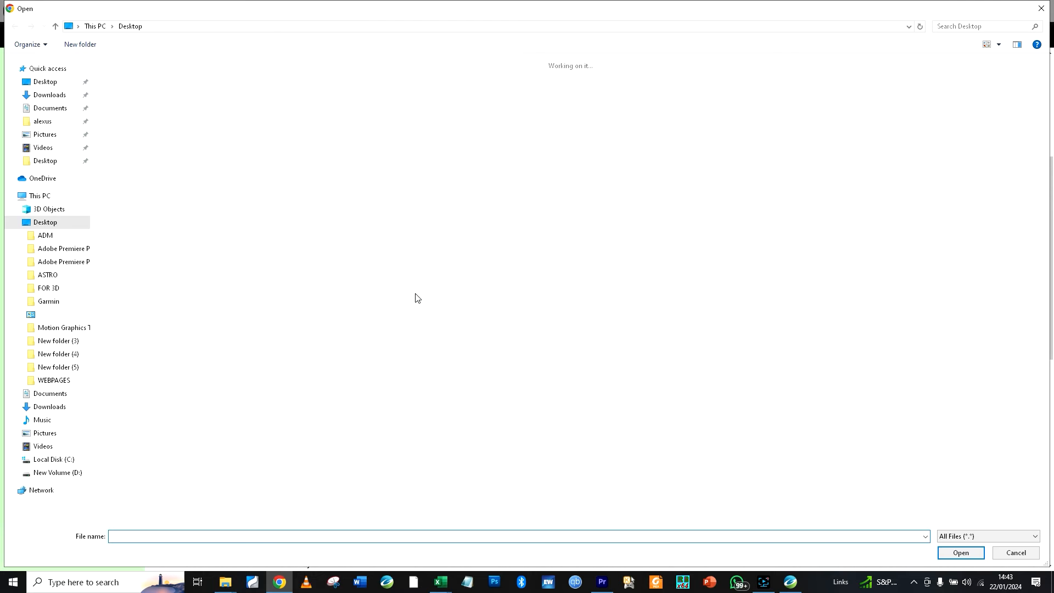
scroll(454, 338, down, 2)
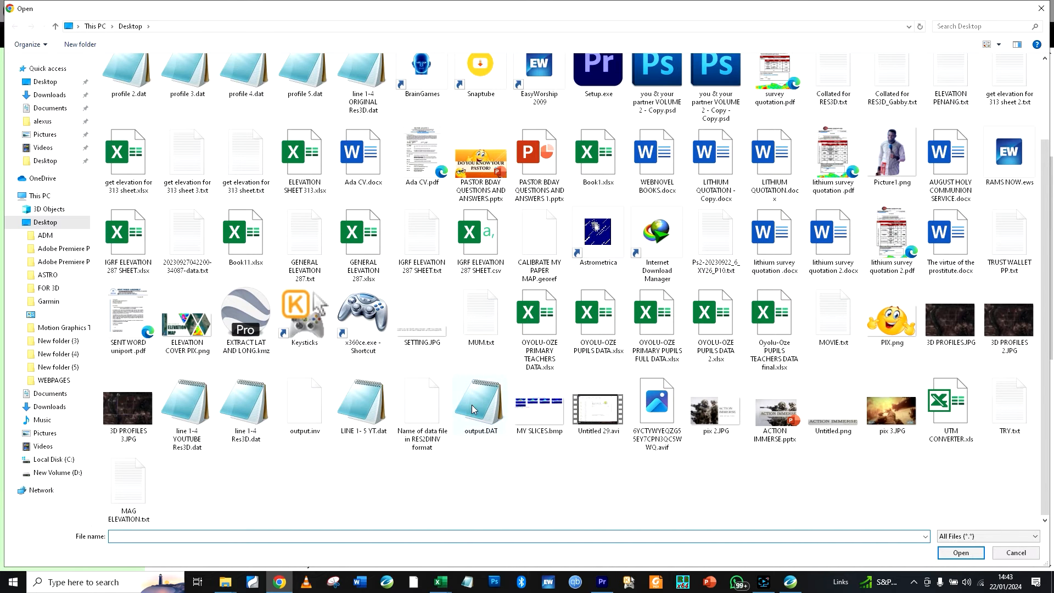
double_click(137, 495)
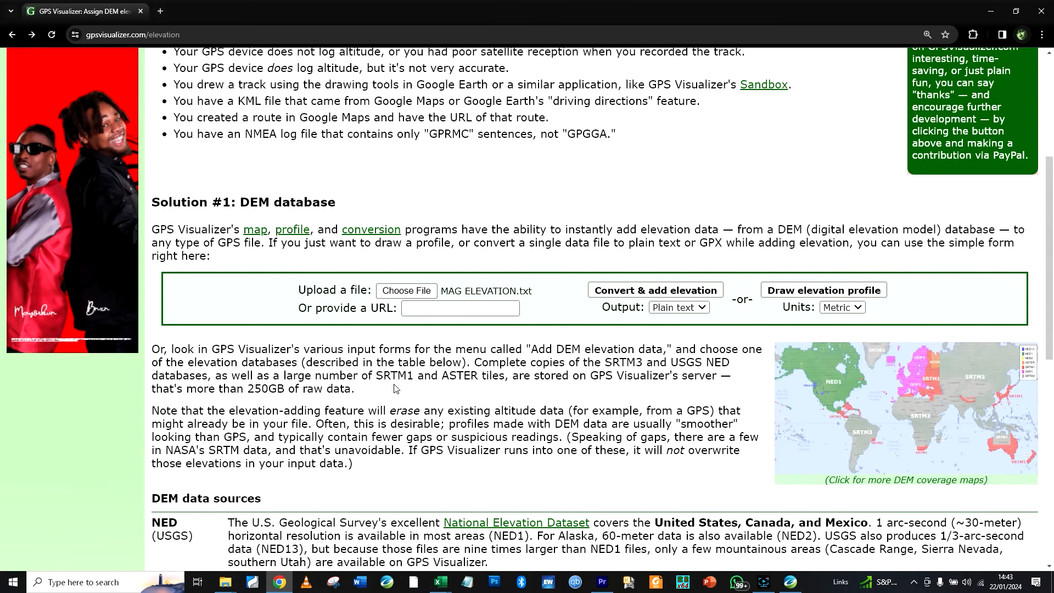
Convert the uploaded coordinate file to plain text with elevation data added, and look through the output
click(647, 292)
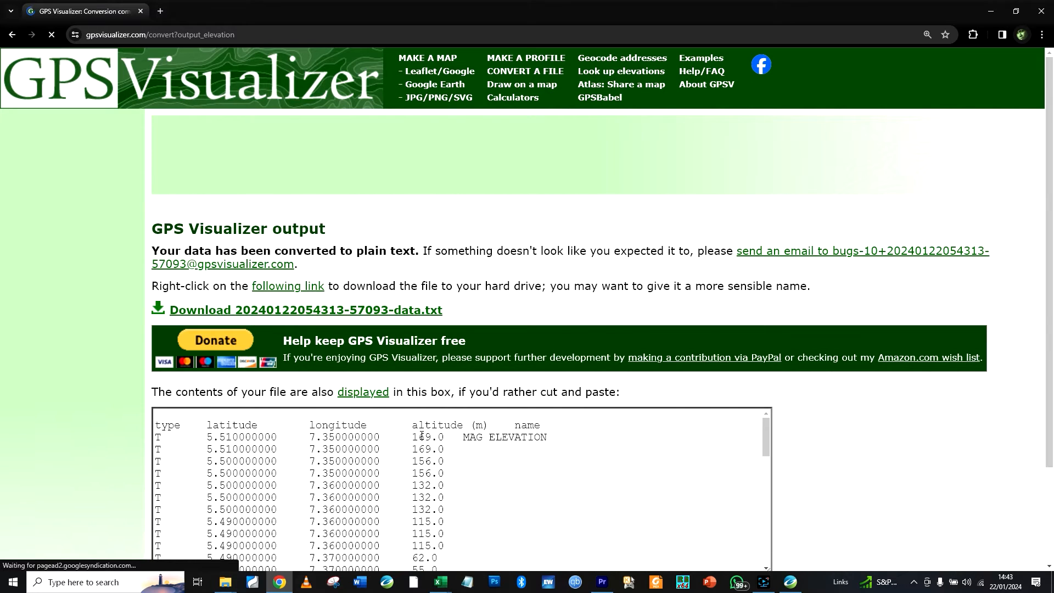
scroll(422, 436, down, 10)
scroll(424, 447, up, 10)
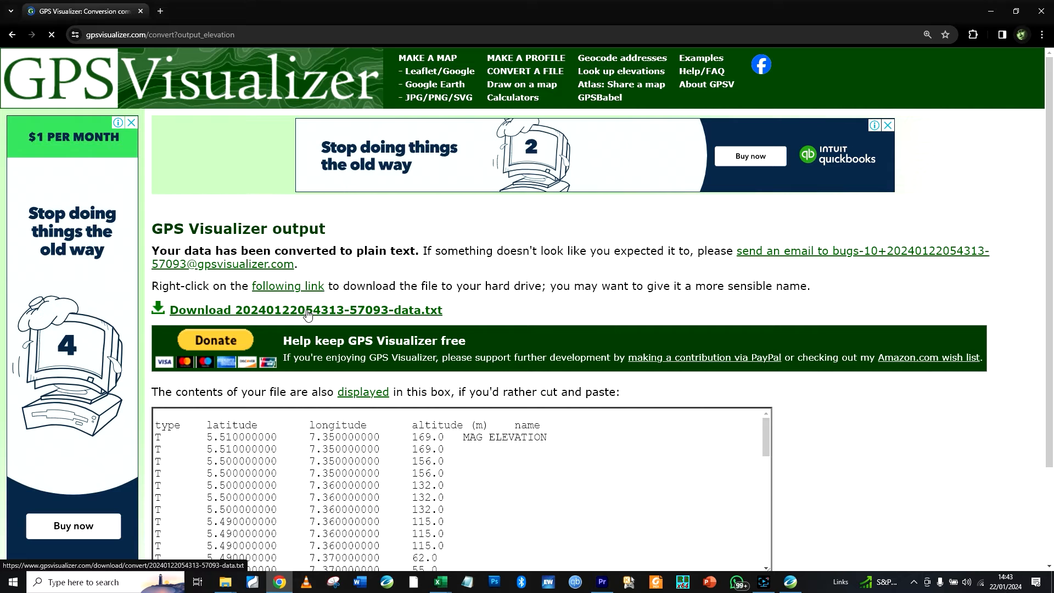
click(308, 310)
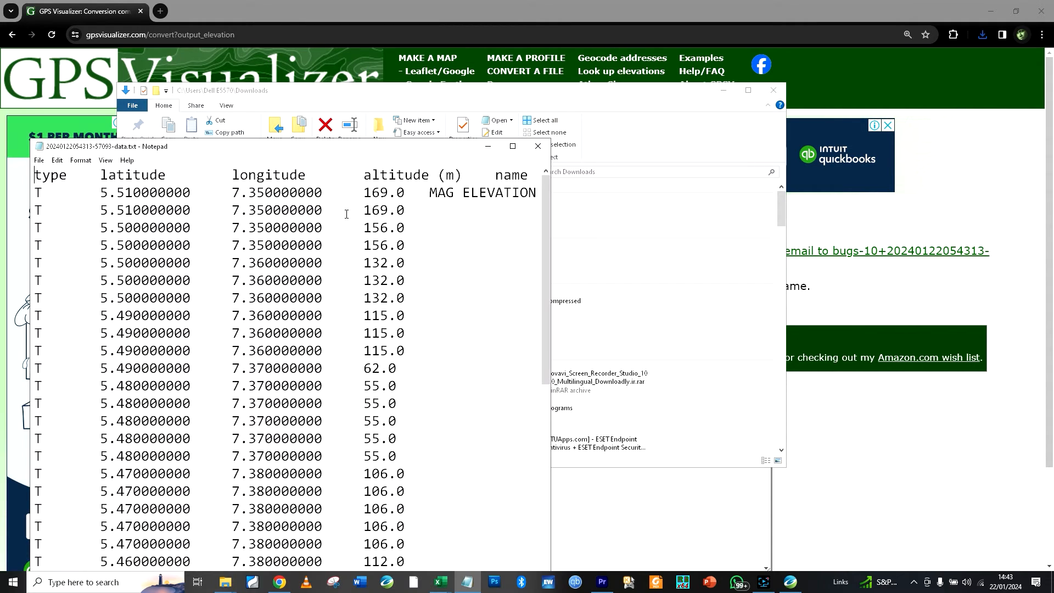
scroll(398, 285, down, 10)
scroll(398, 285, up, 10)
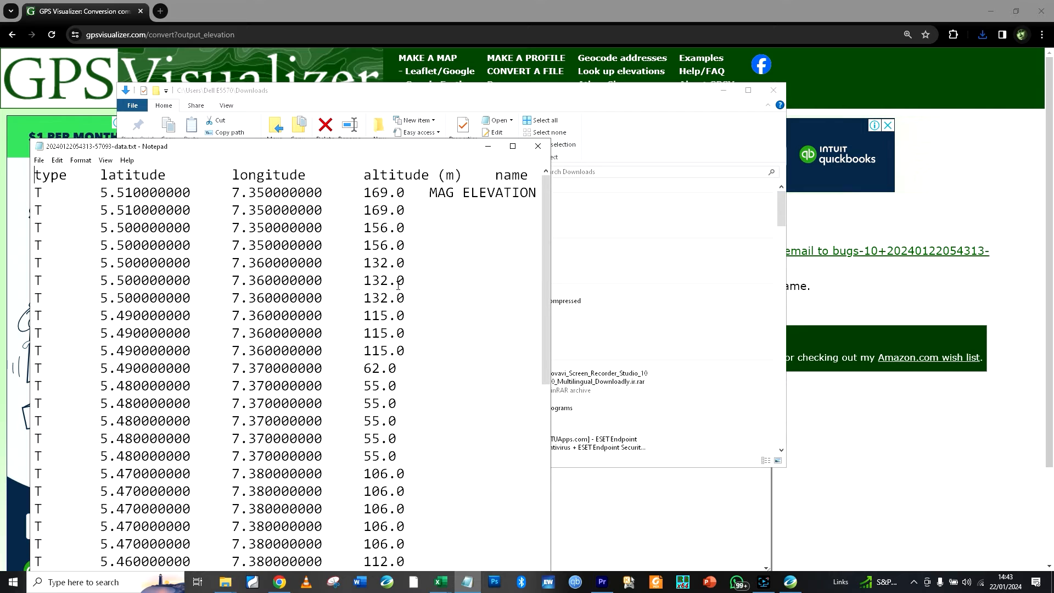
click(538, 151)
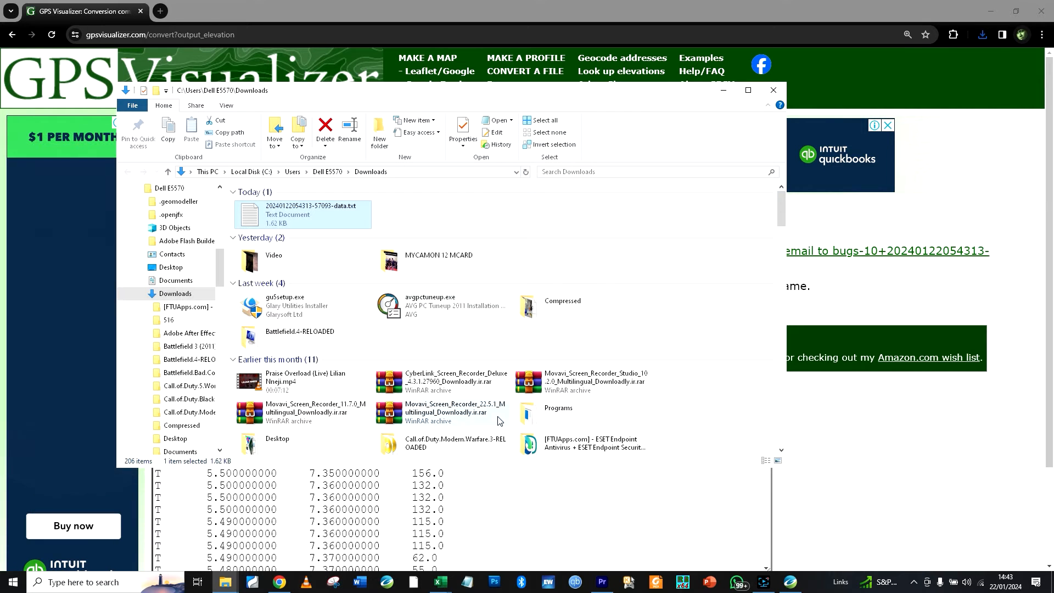
Return to the Book1 workbook in Excel and add a new blank worksheet
click(441, 583)
click(447, 549)
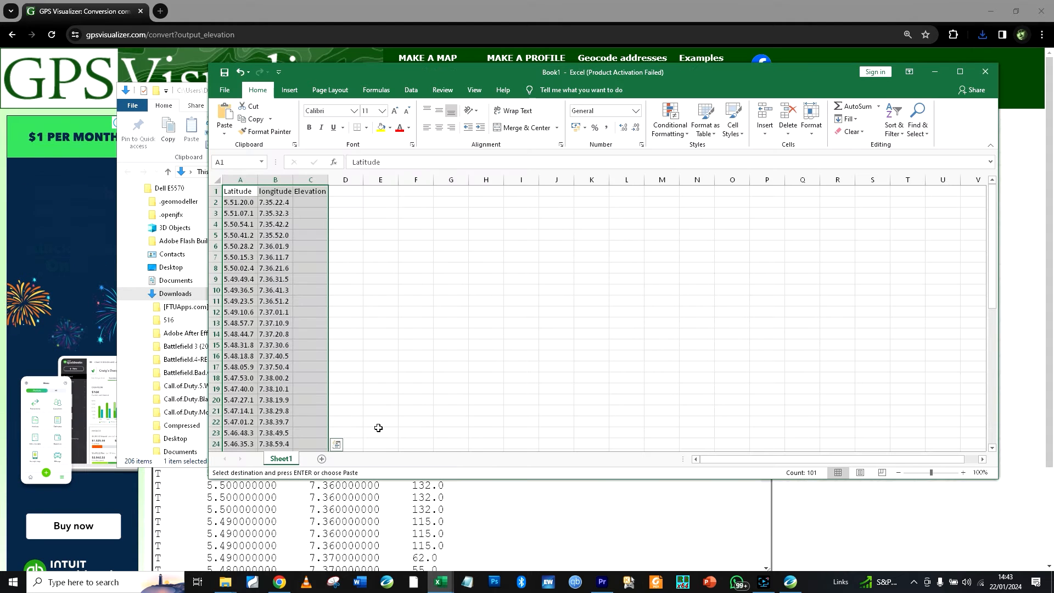
click(322, 458)
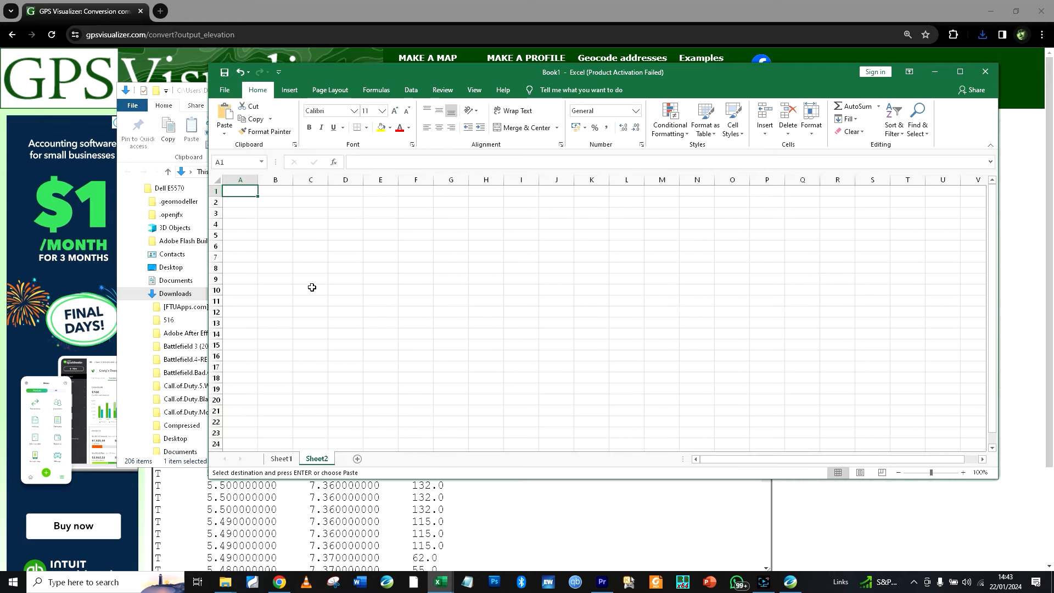
click(409, 91)
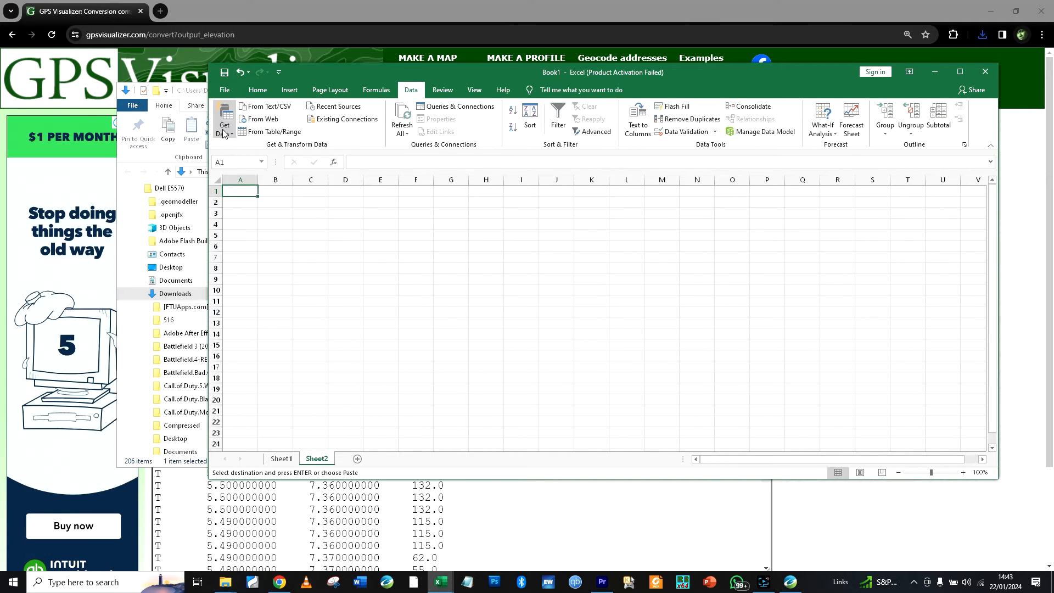
click(275, 112)
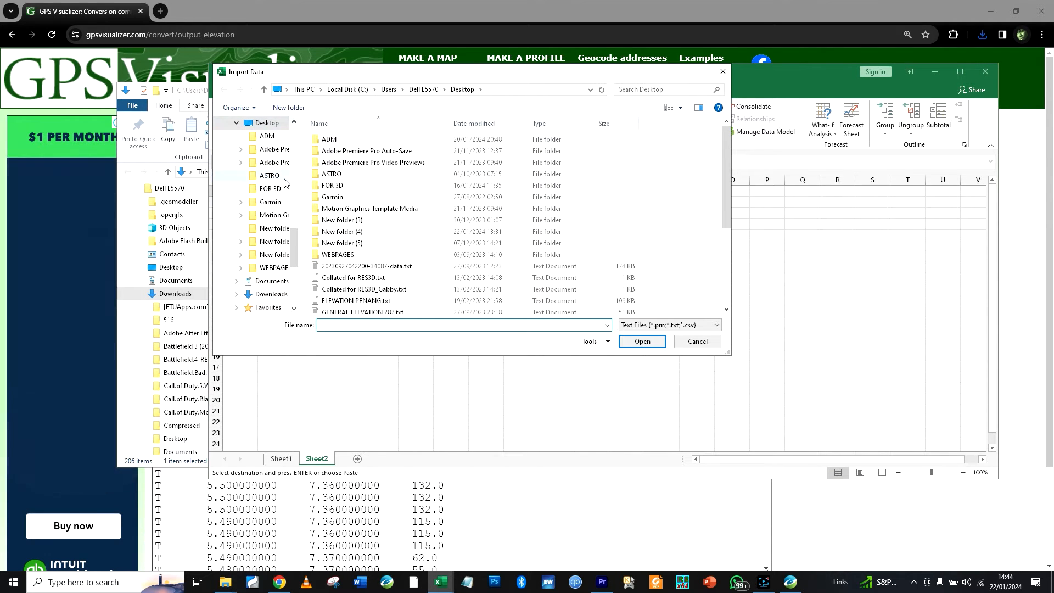
click(290, 162)
scroll(264, 160, up, 5)
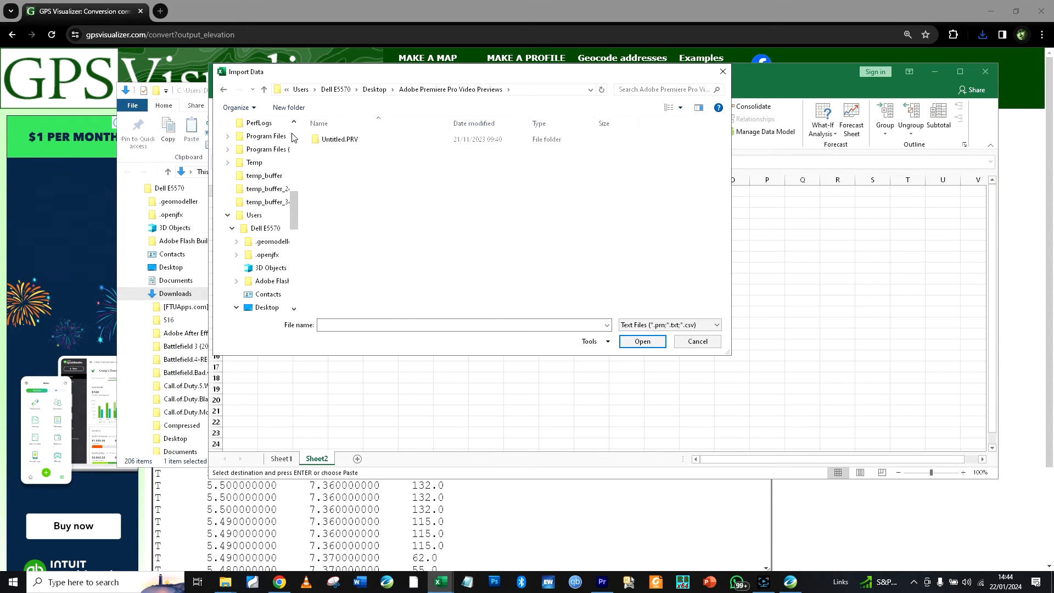
click(258, 158)
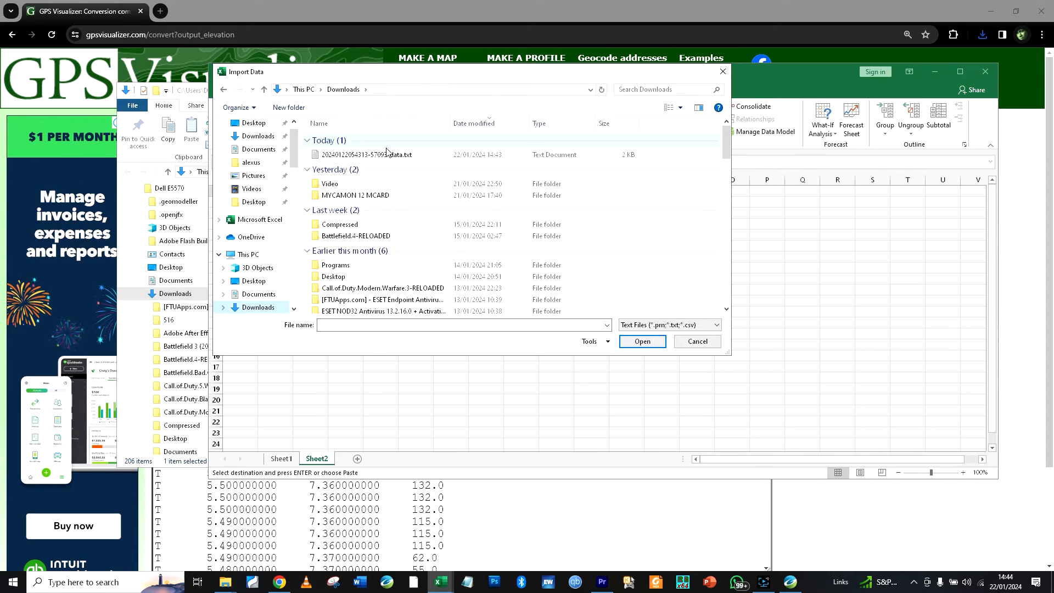
click(375, 155)
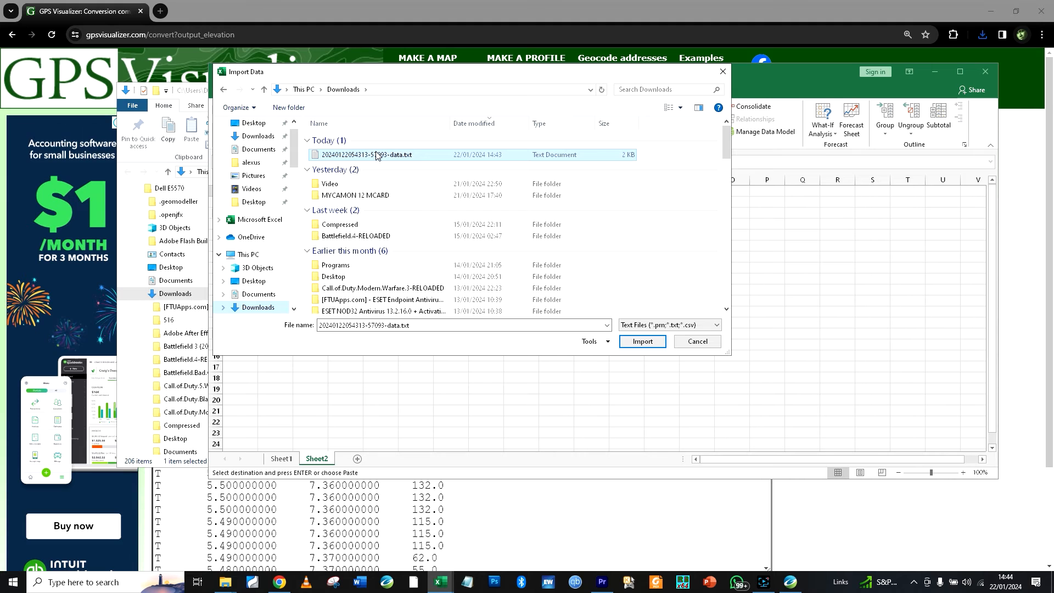
click(642, 342)
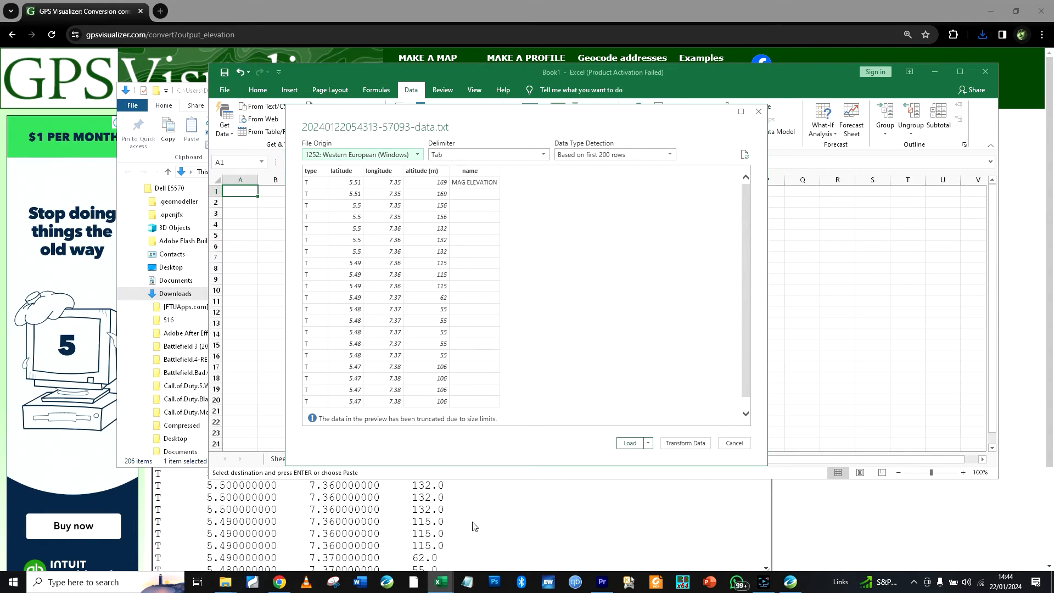
Load the previewed elevation data into the workbook as a table, keeping Tab as the delimiter
click(500, 522)
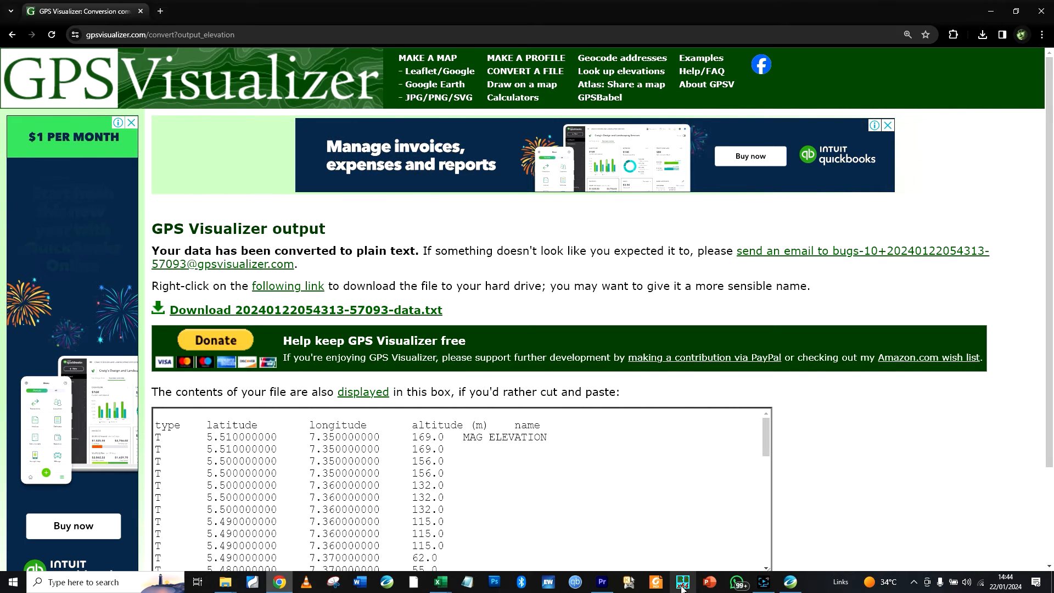
mouse_move(440, 582)
click(460, 551)
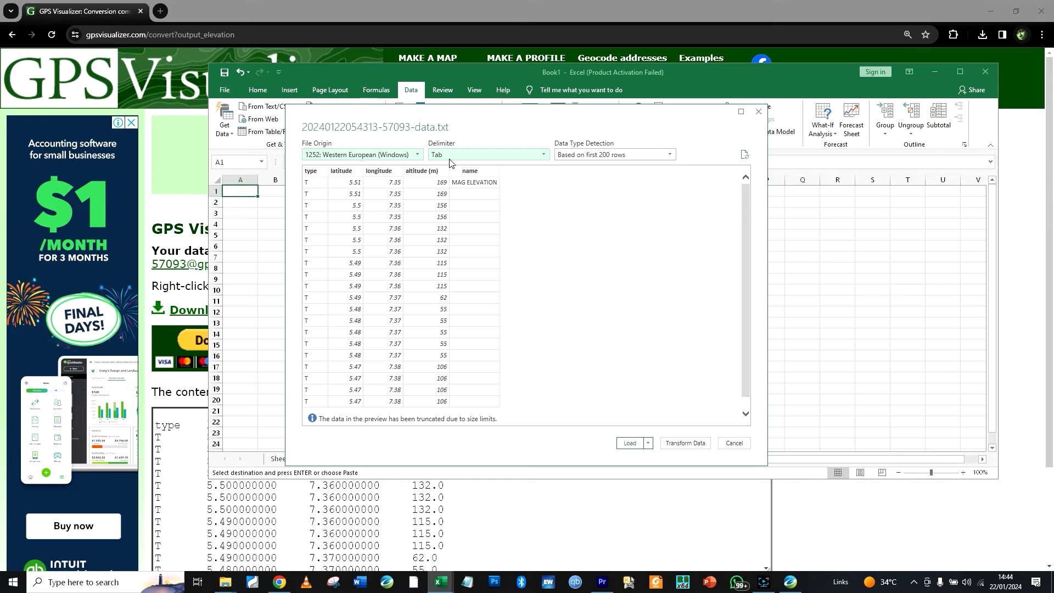
click(630, 443)
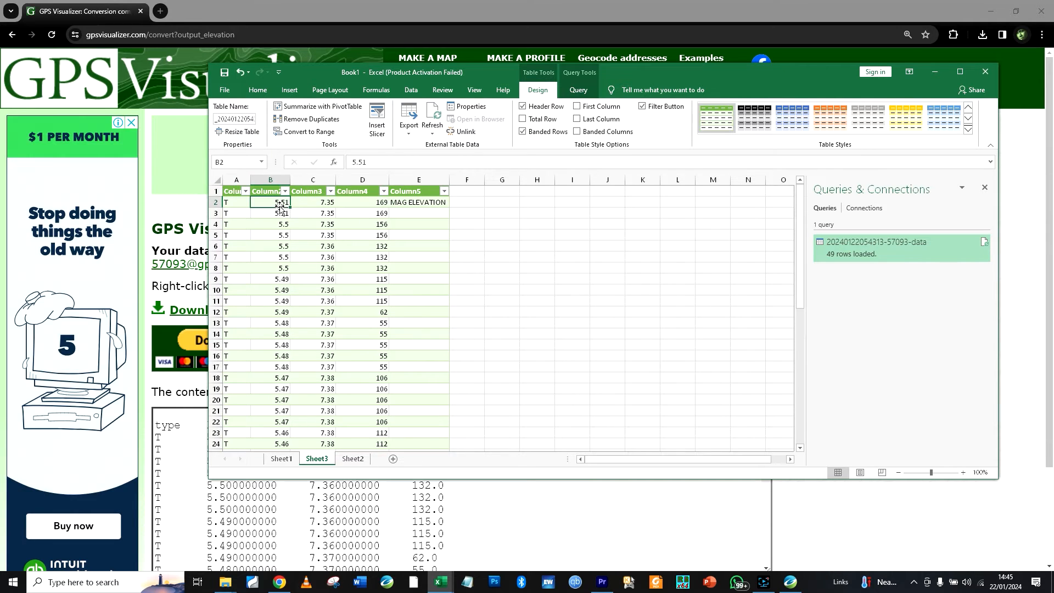
Copy the elevation values in Column4 of Sheet3, from D2 down to the last row of the table
click(374, 201)
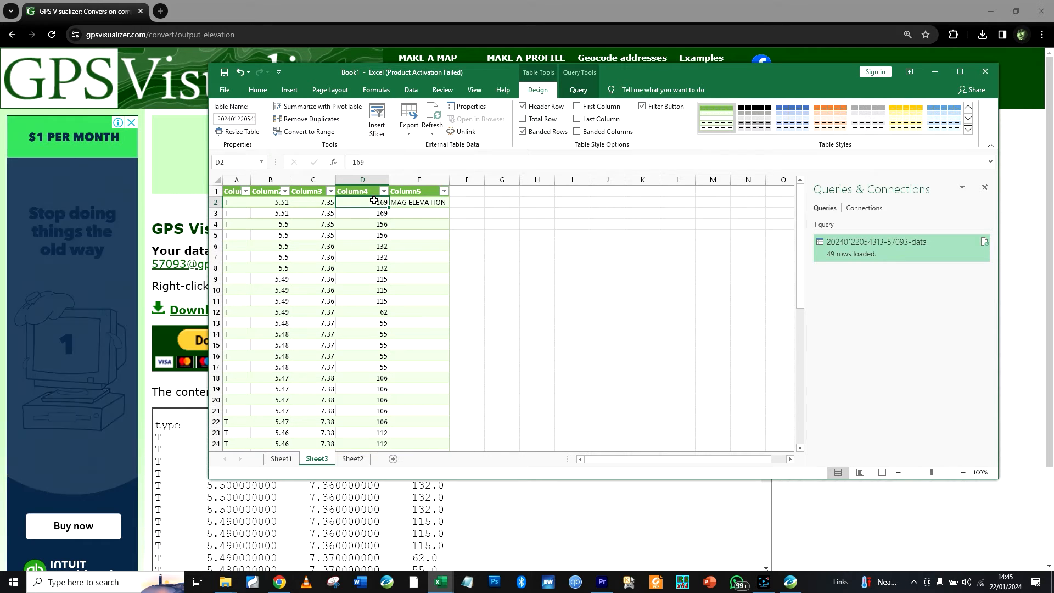
key(ctrl+shift+Down)
key(ctrl+q)
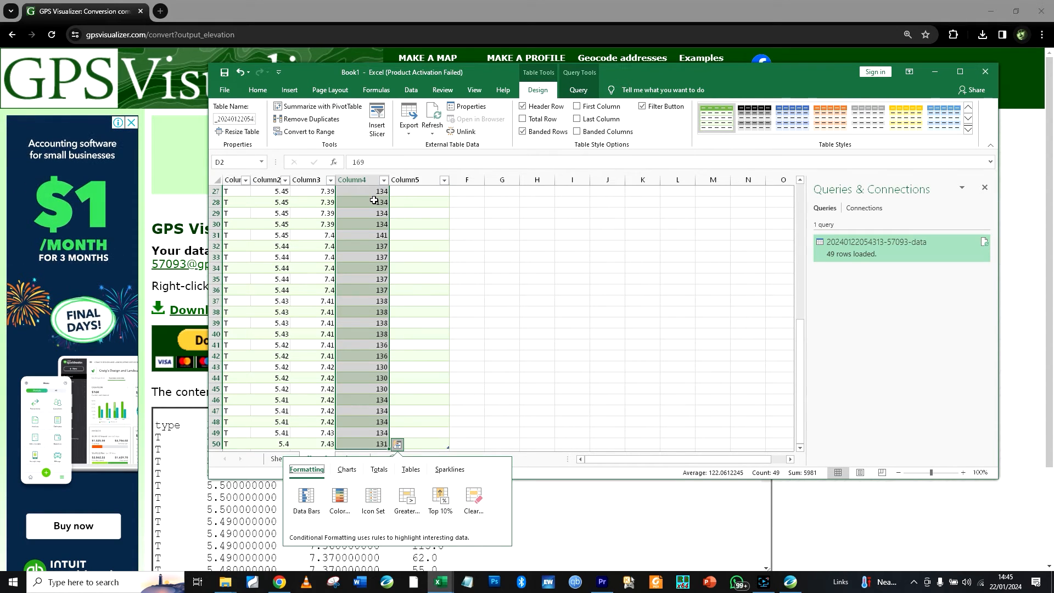
right_click(376, 204)
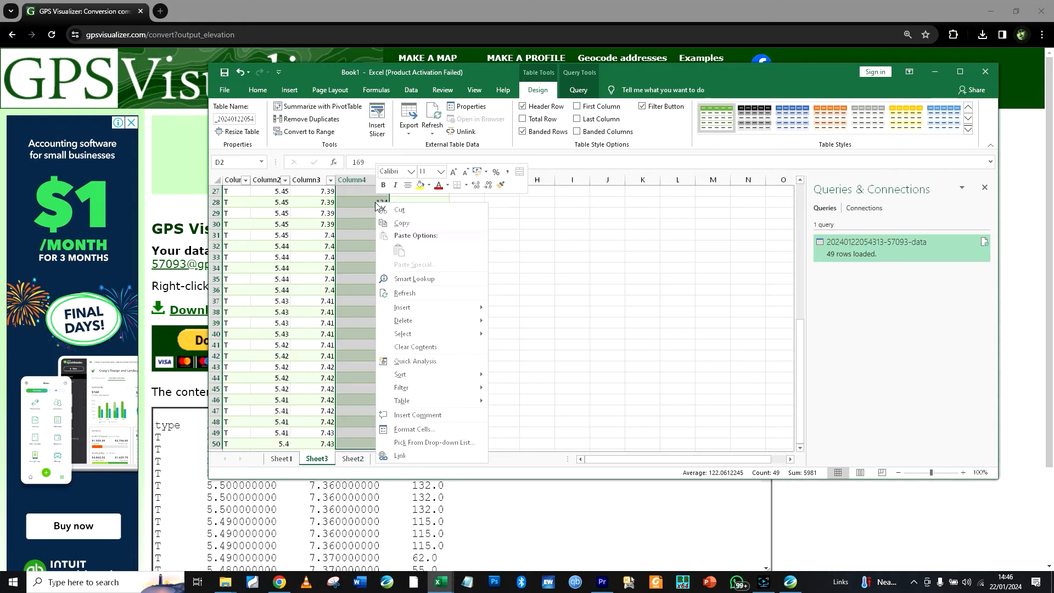
click(403, 222)
scroll(404, 221, up, 9)
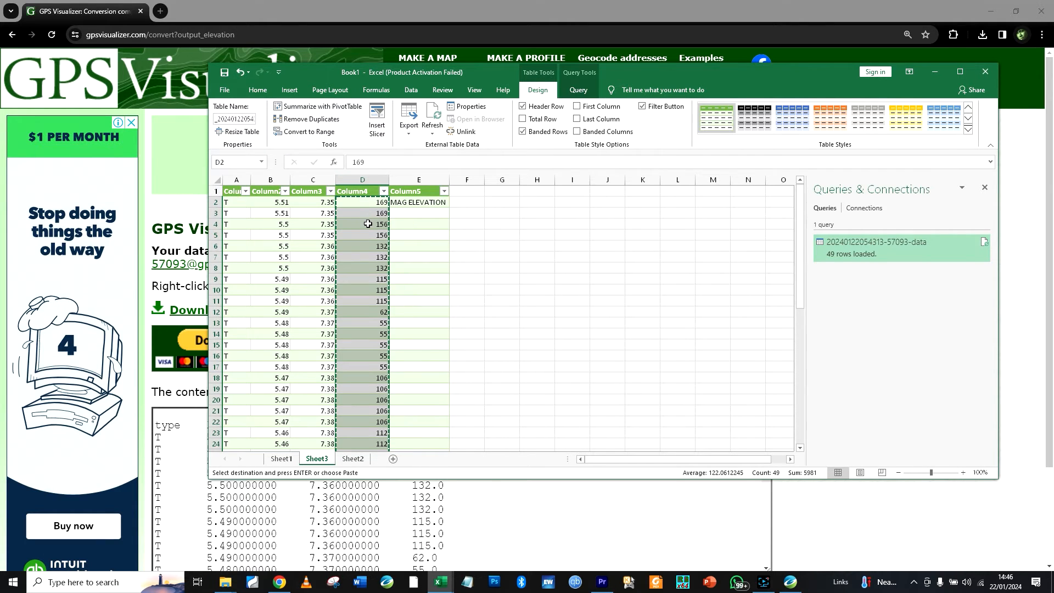
scroll(369, 224, down, 9)
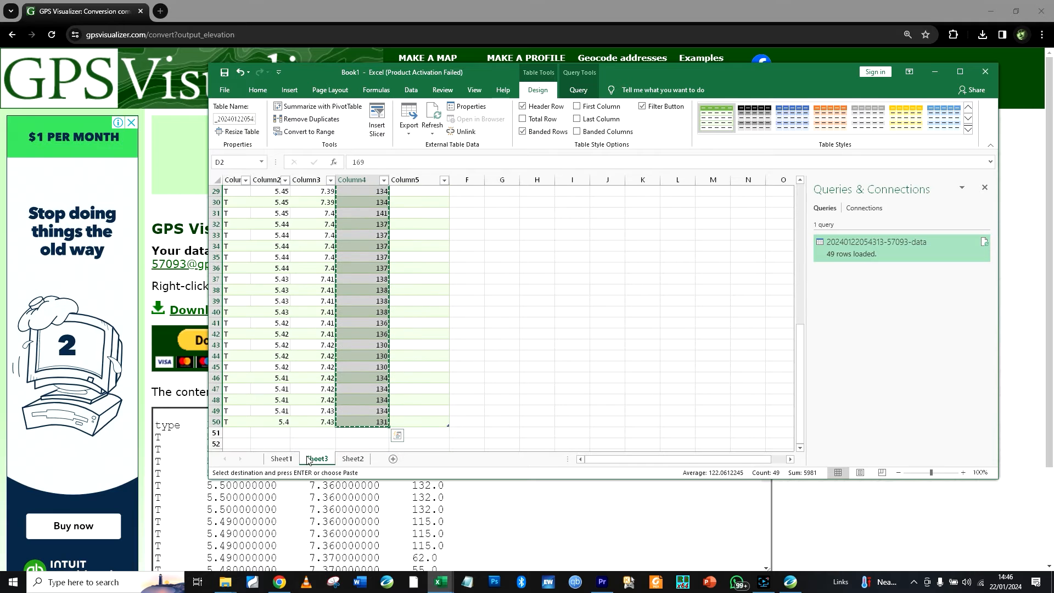
Paste the copied elevations into the Elevation column of Sheet1, starting at cell C2
click(291, 462)
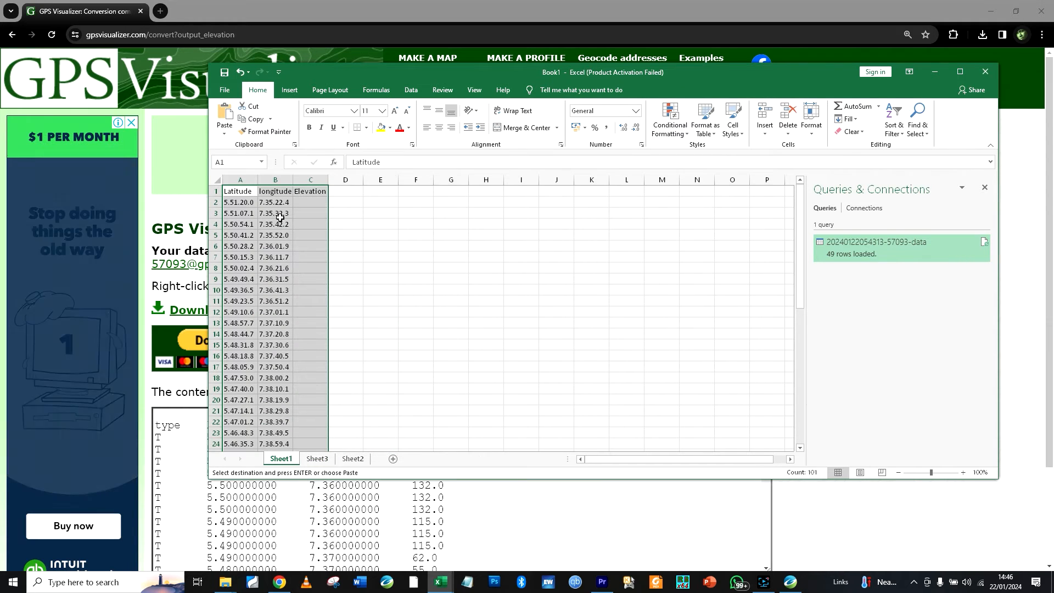
click(312, 201)
right_click(312, 201)
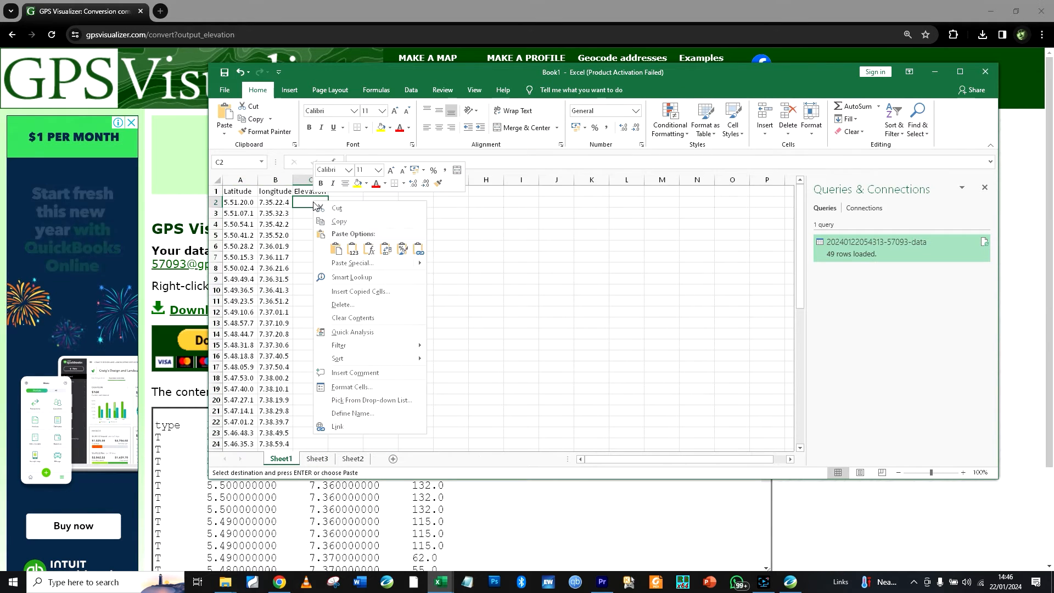
click(336, 250)
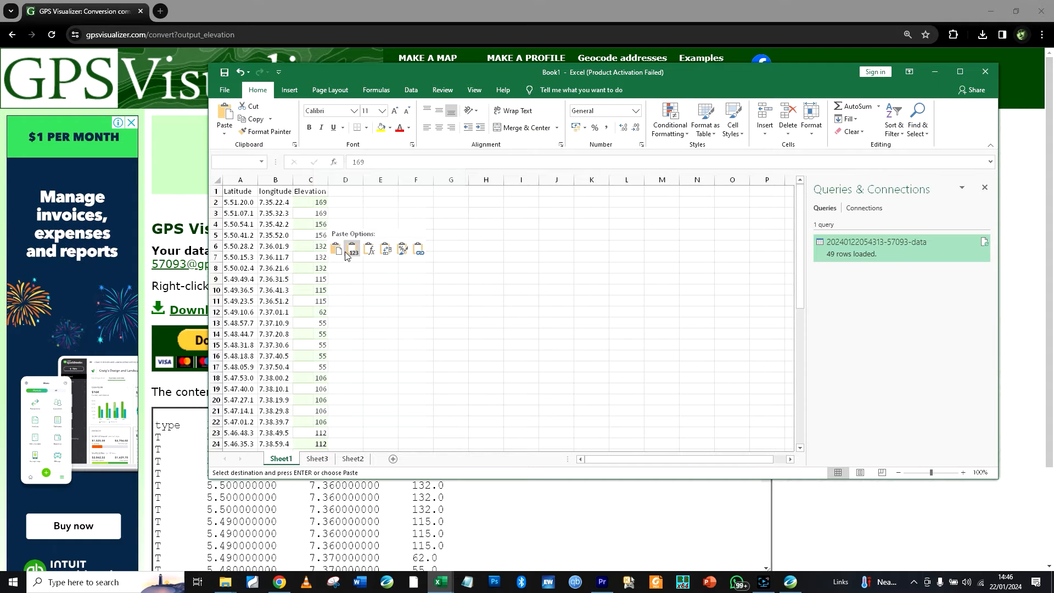
click(336, 251)
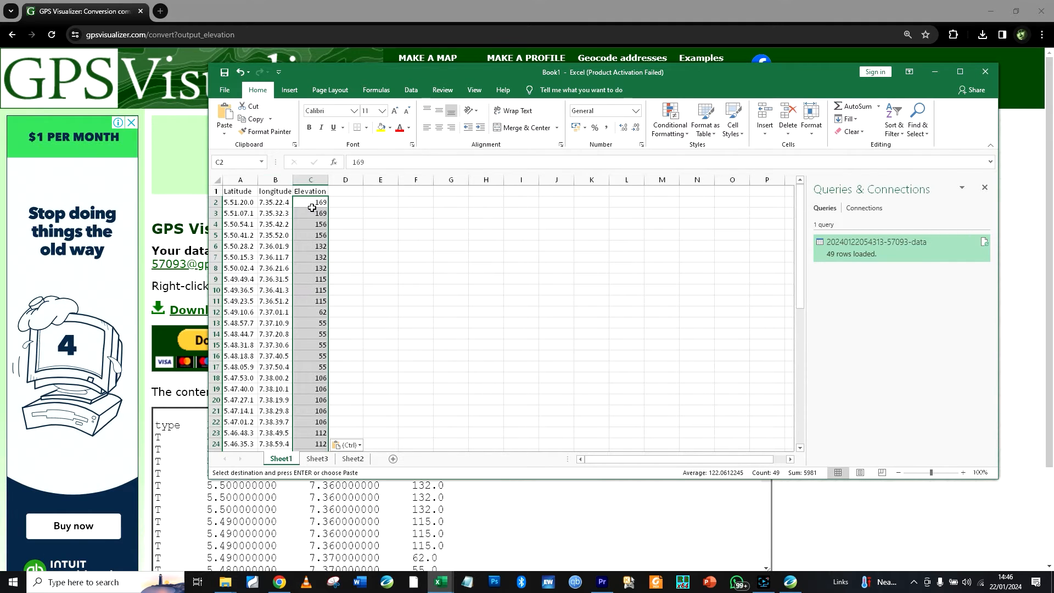
click(314, 213)
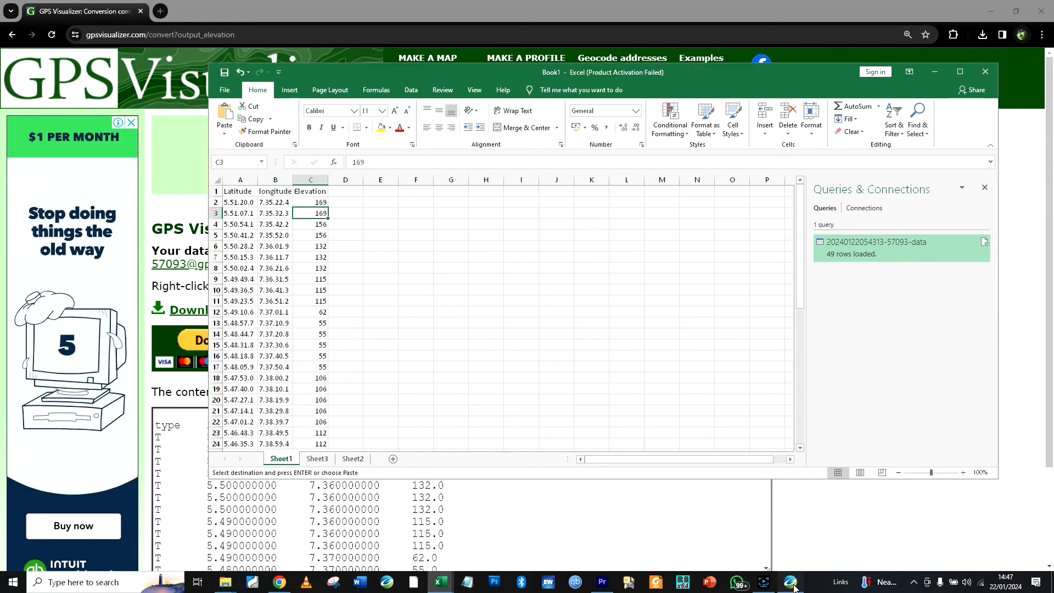
Switch to Oasis montaj and copy all values of the X channel in the MAG database
click(763, 582)
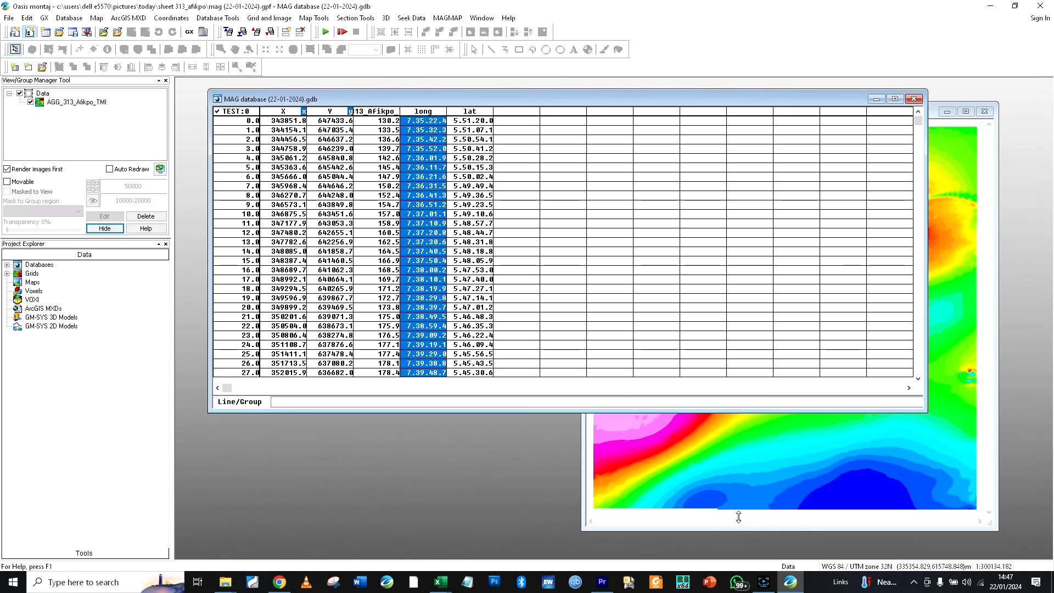
click(304, 122)
click(319, 121)
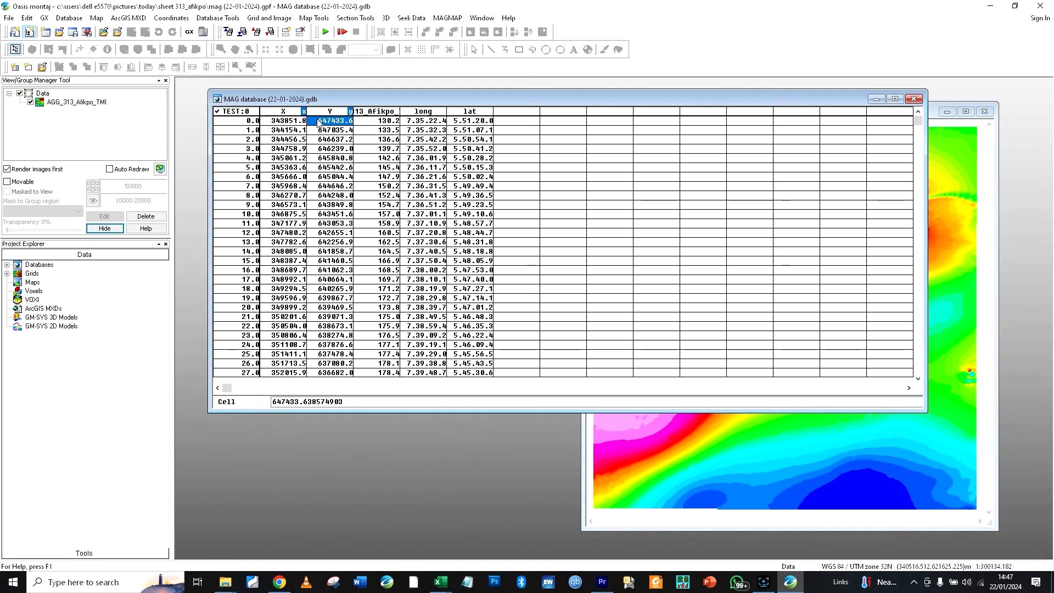
click(300, 122)
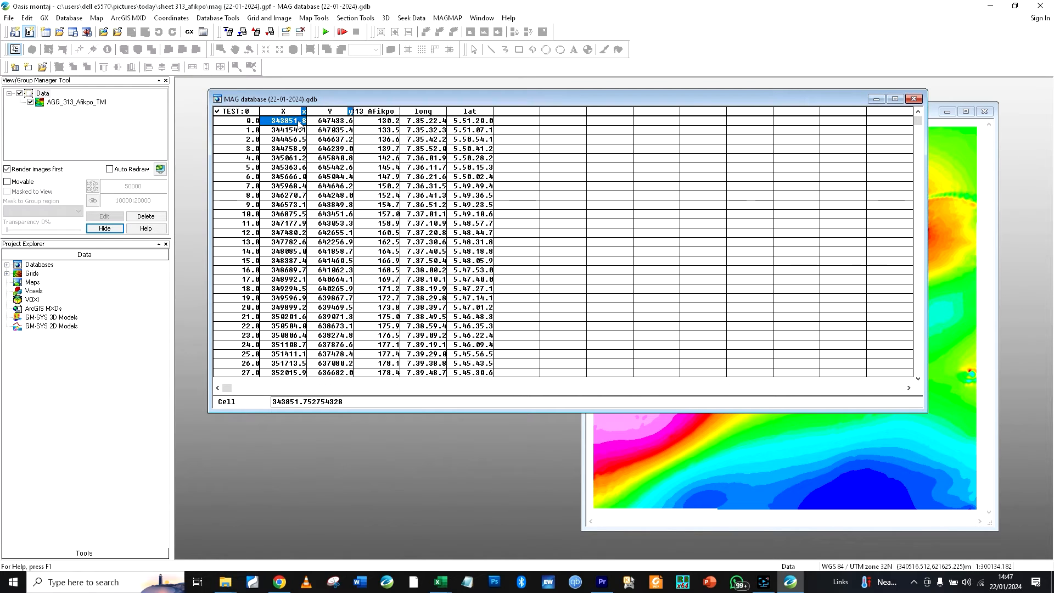
key(Right)
click(298, 122)
click(283, 113)
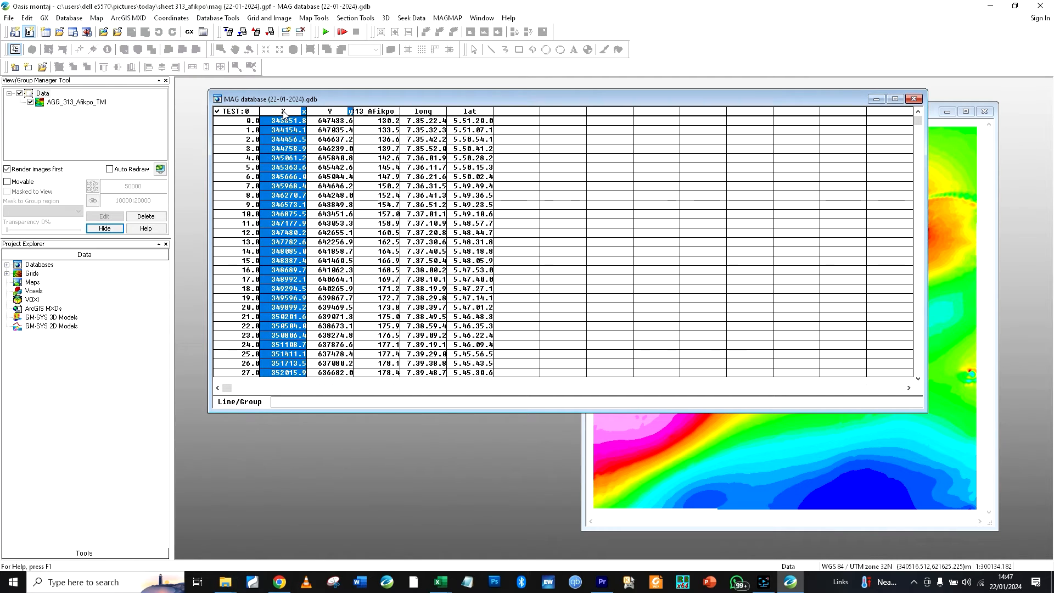
right_click(284, 126)
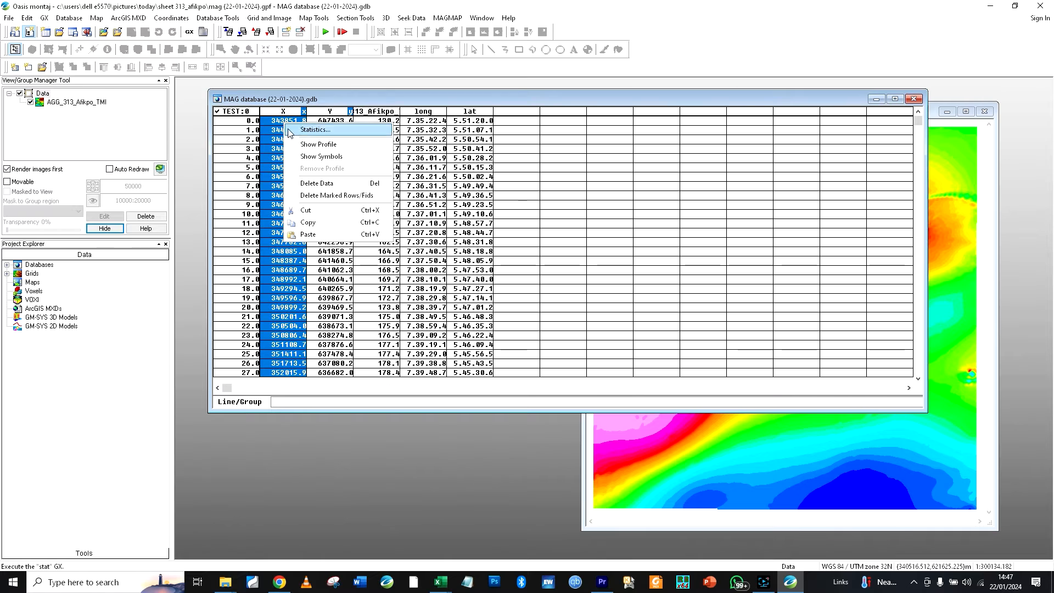
click(317, 223)
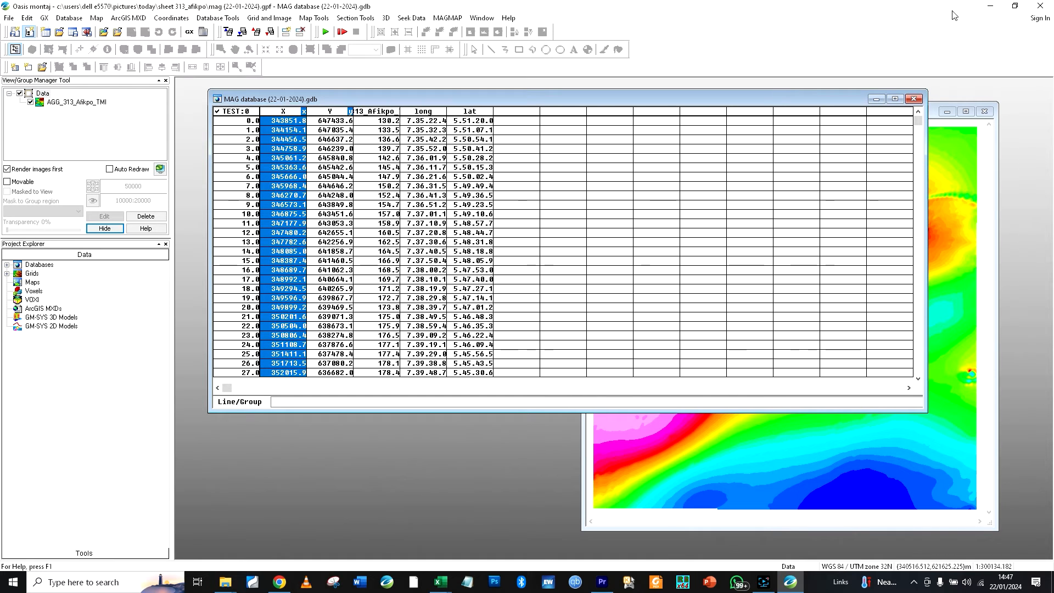
Return to Book1 in Excel and replace Sheet1's longitude values with the copied X coordinates, starting at B2
click(1002, 6)
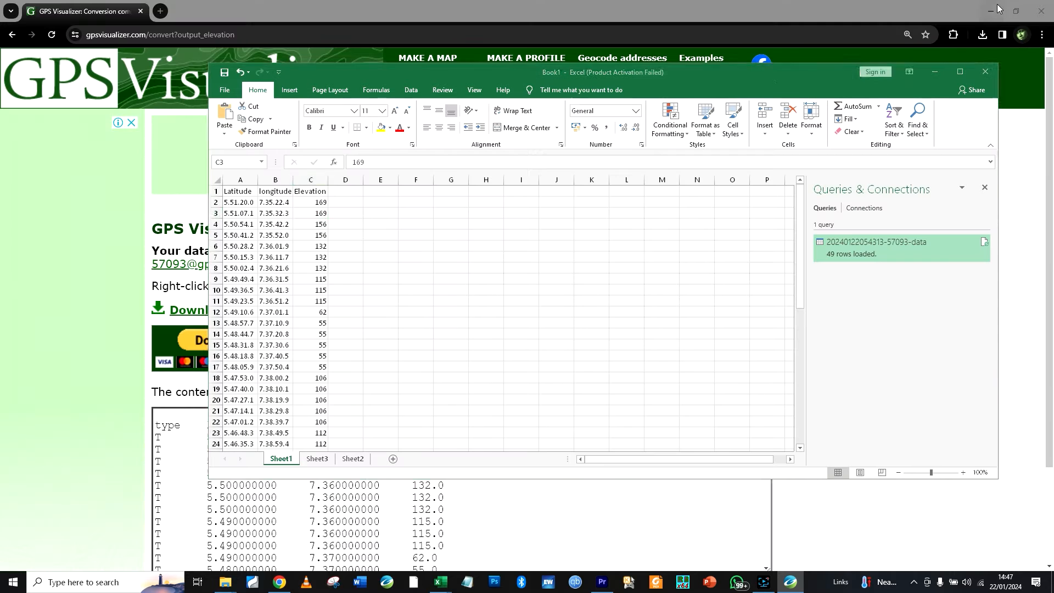
click(270, 202)
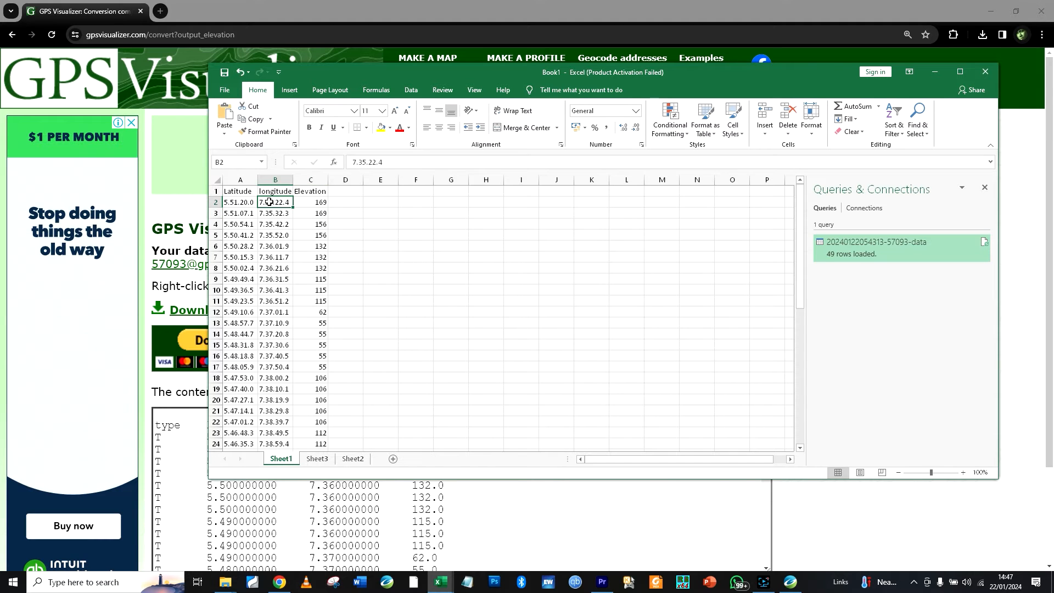
key(ctrl+v)
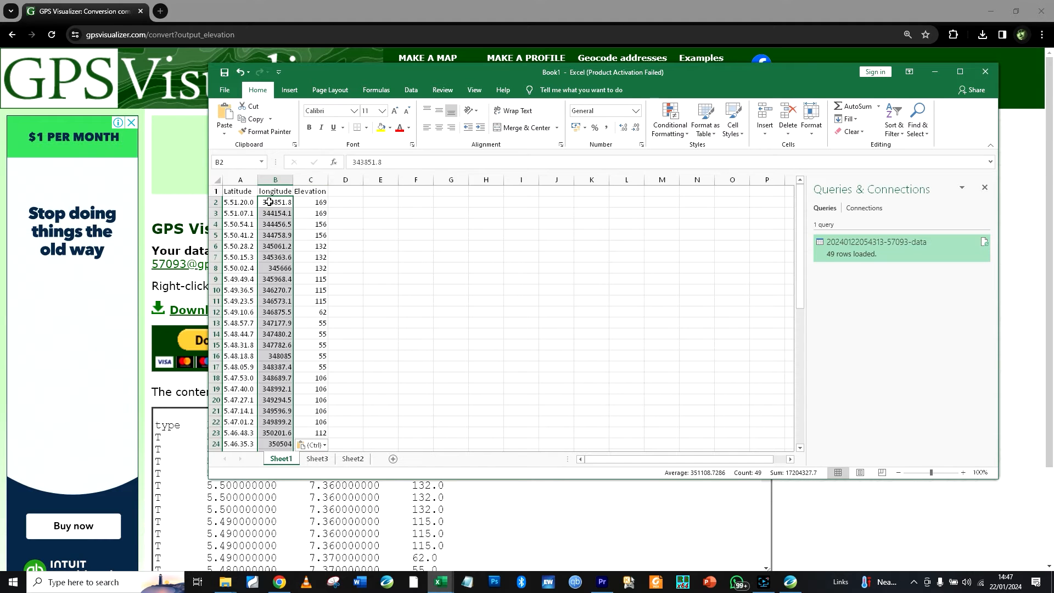
Switch to Oasis montaj and copy all values of the Y channel in the MAG database
click(790, 582)
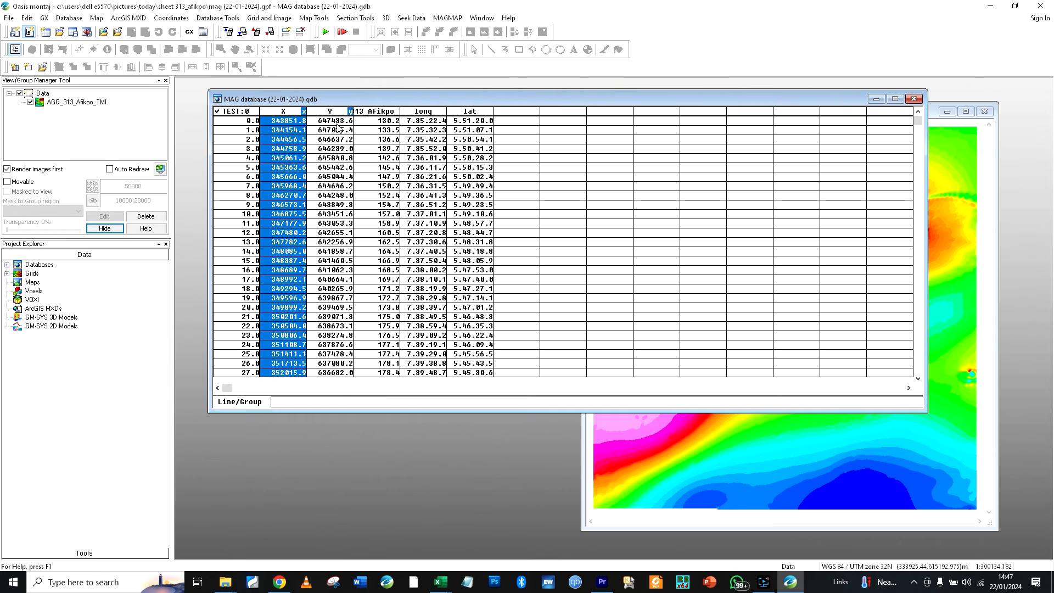
click(337, 122)
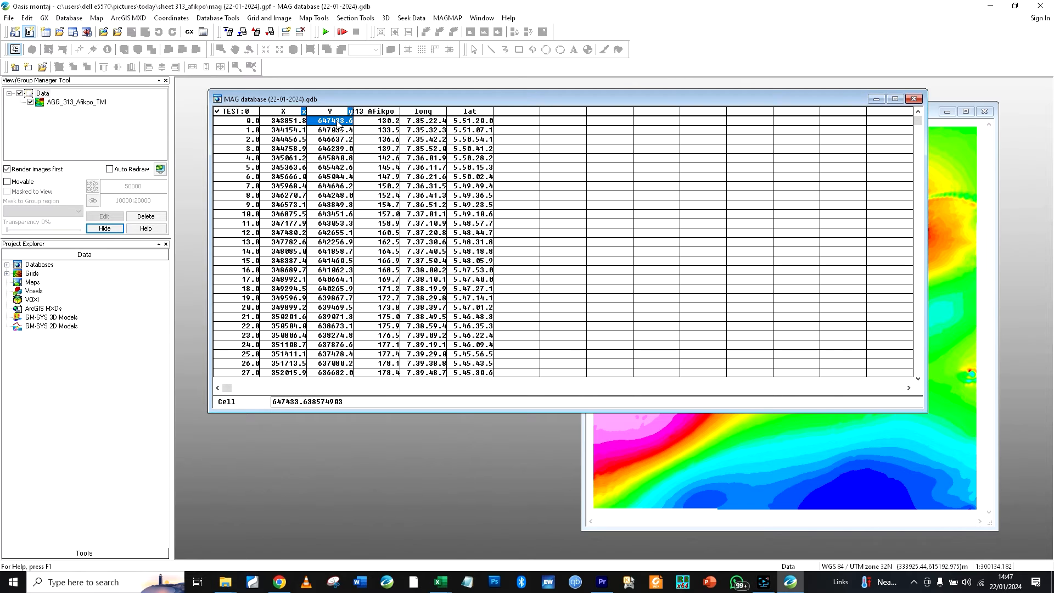
click(329, 112)
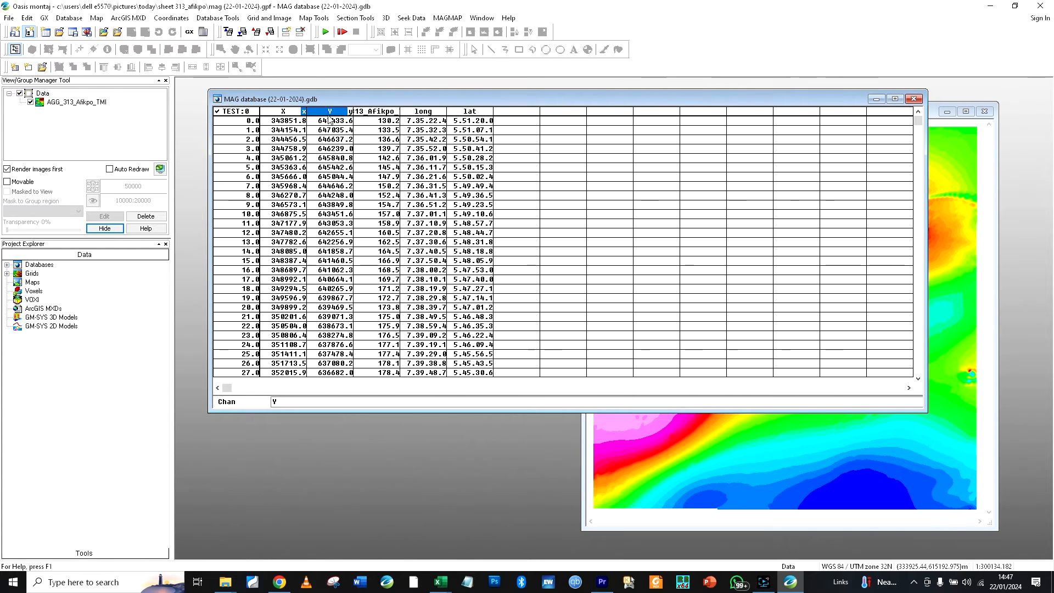
click(328, 113)
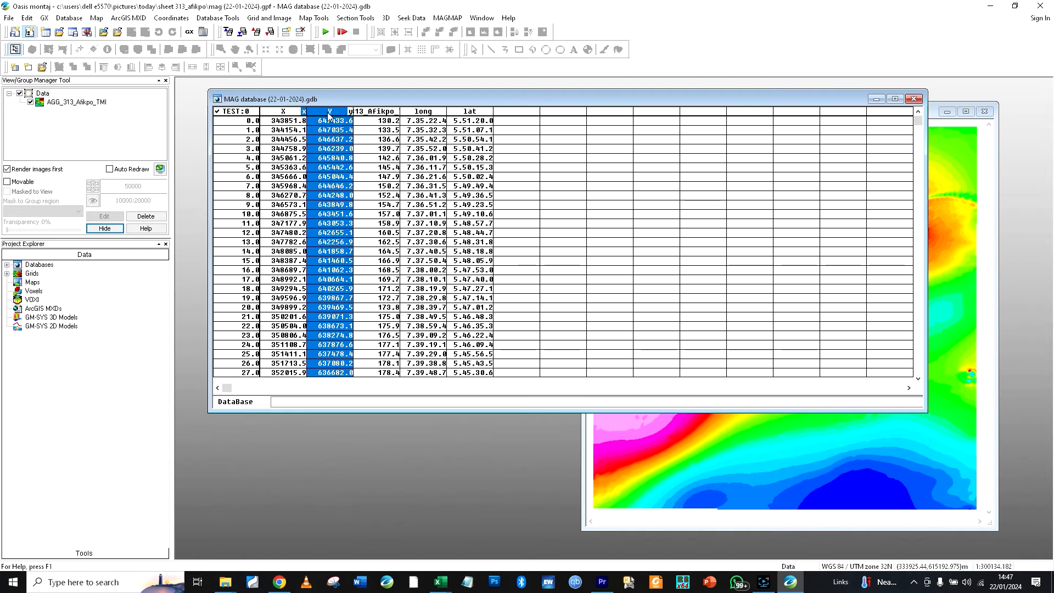
right_click(330, 126)
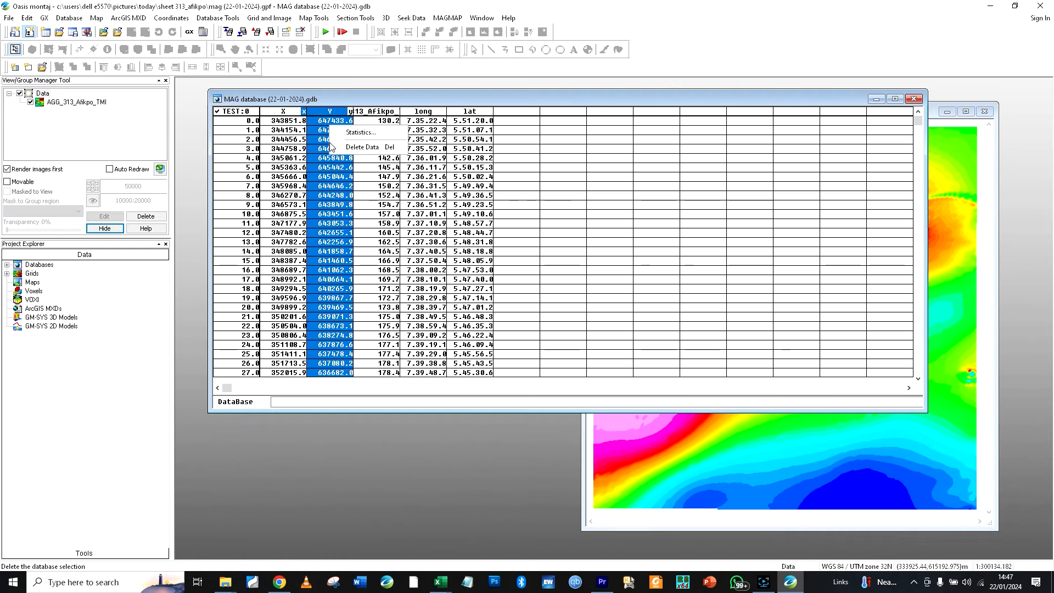
right_click(325, 145)
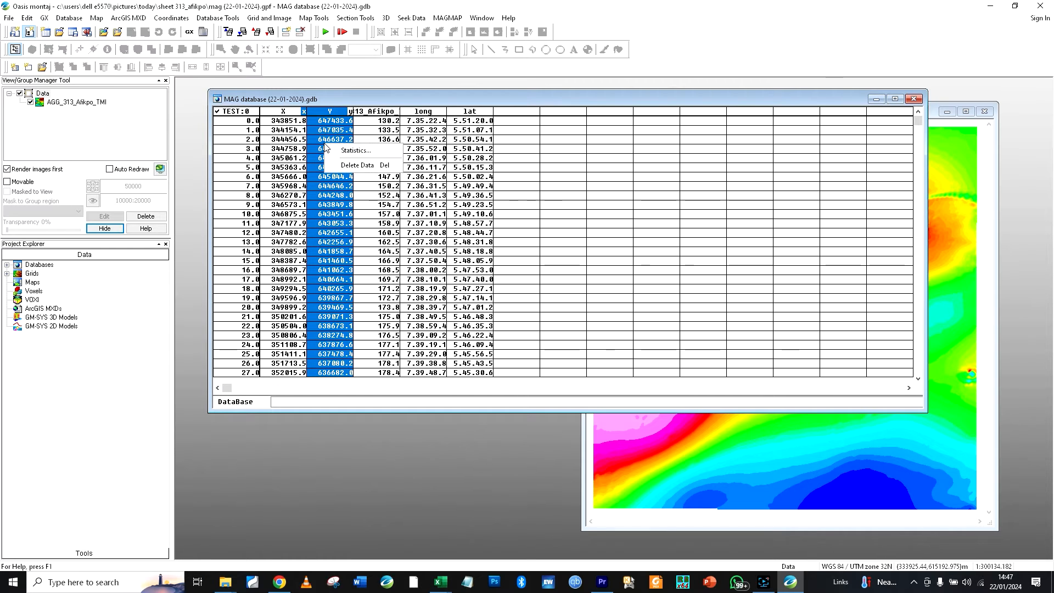
click(335, 113)
click(329, 114)
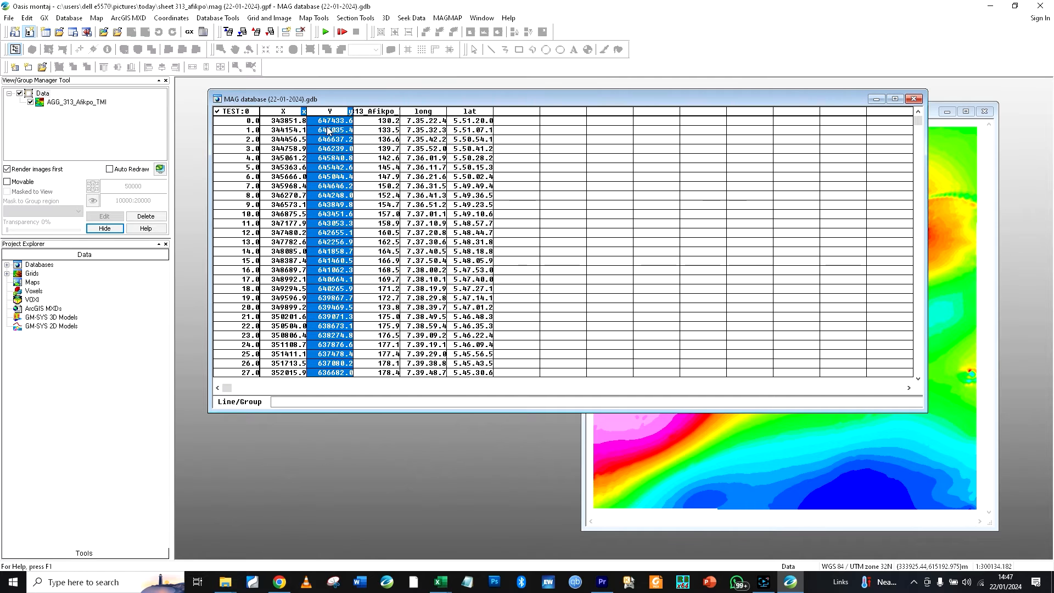
right_click(328, 130)
click(351, 222)
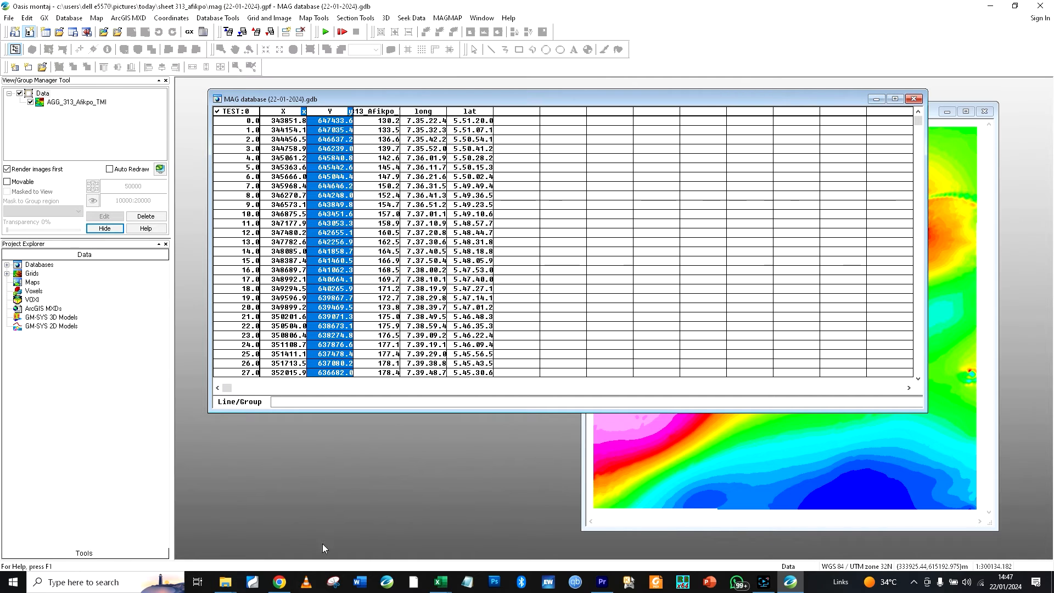
Return to Book1 in Excel and replace Sheet1's Latitude values with the copied Y coordinates, starting at A2
click(440, 582)
click(442, 552)
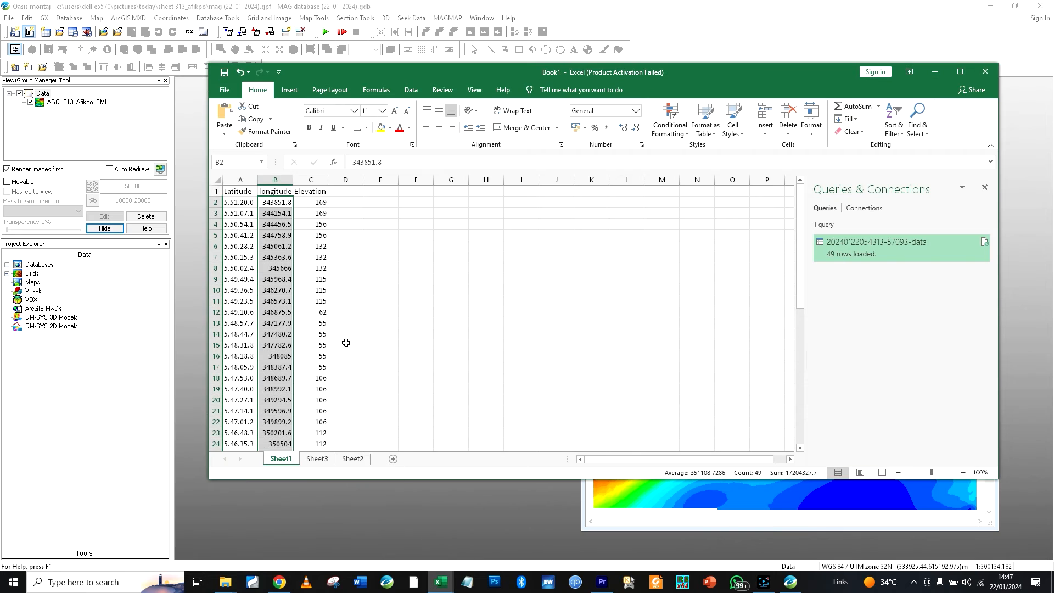
click(246, 203)
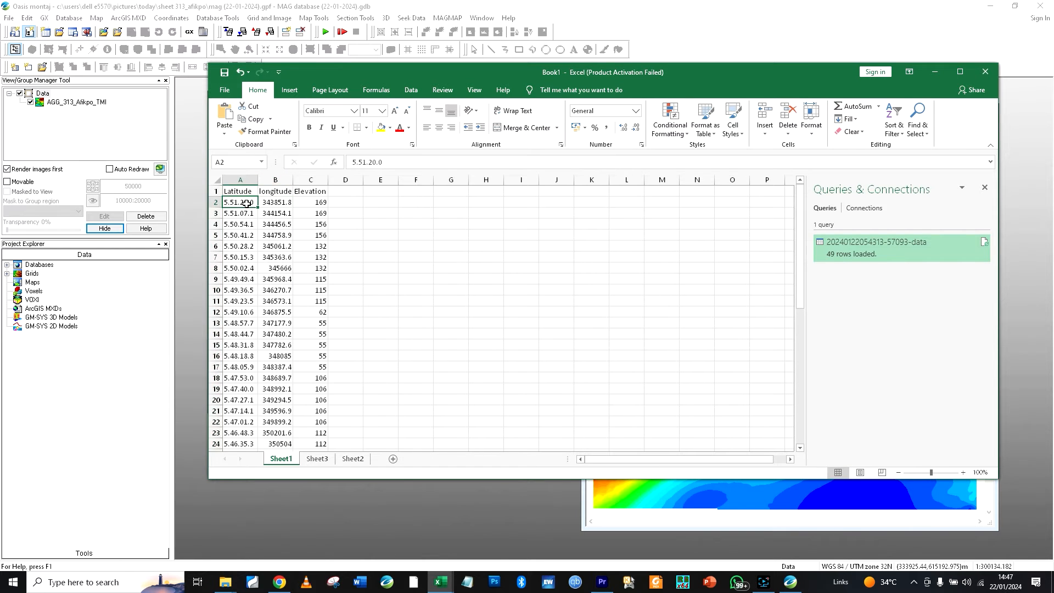
key(ctrl+v)
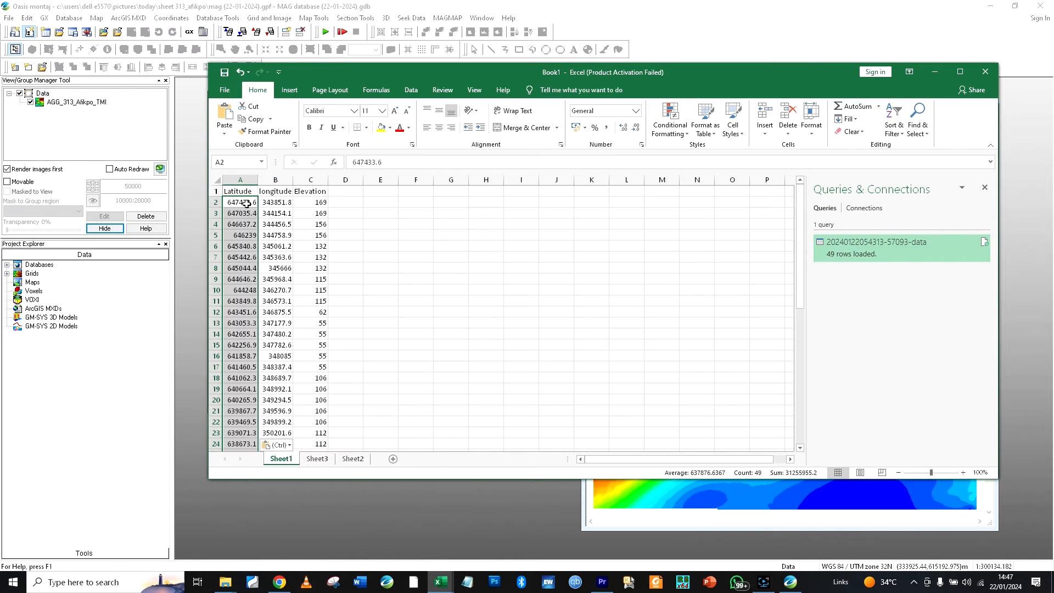
Move the whole longitude column of Sheet1 from column B to column E
click(269, 178)
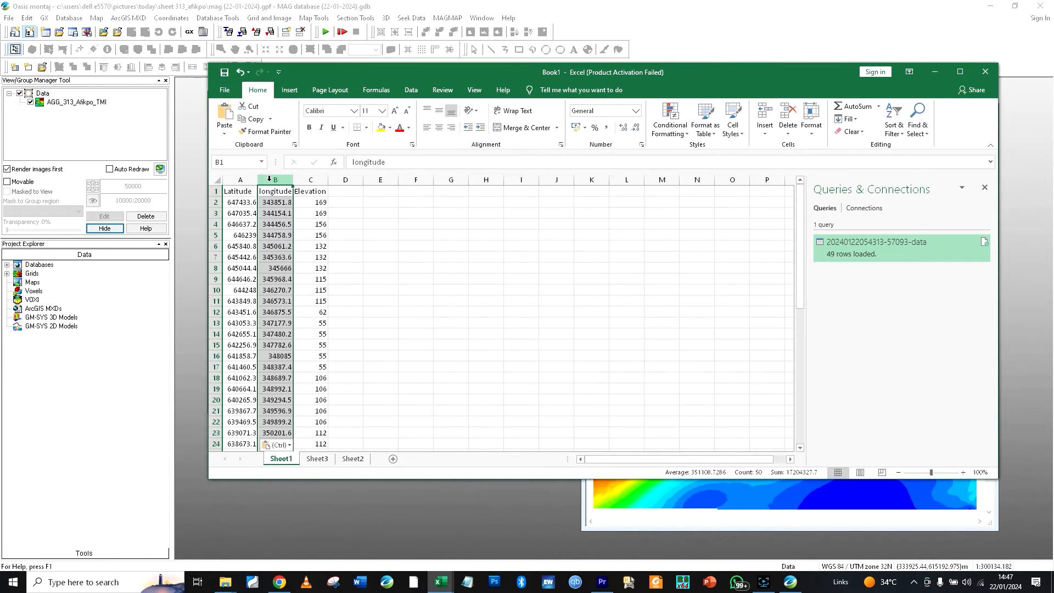
key(ctrl)
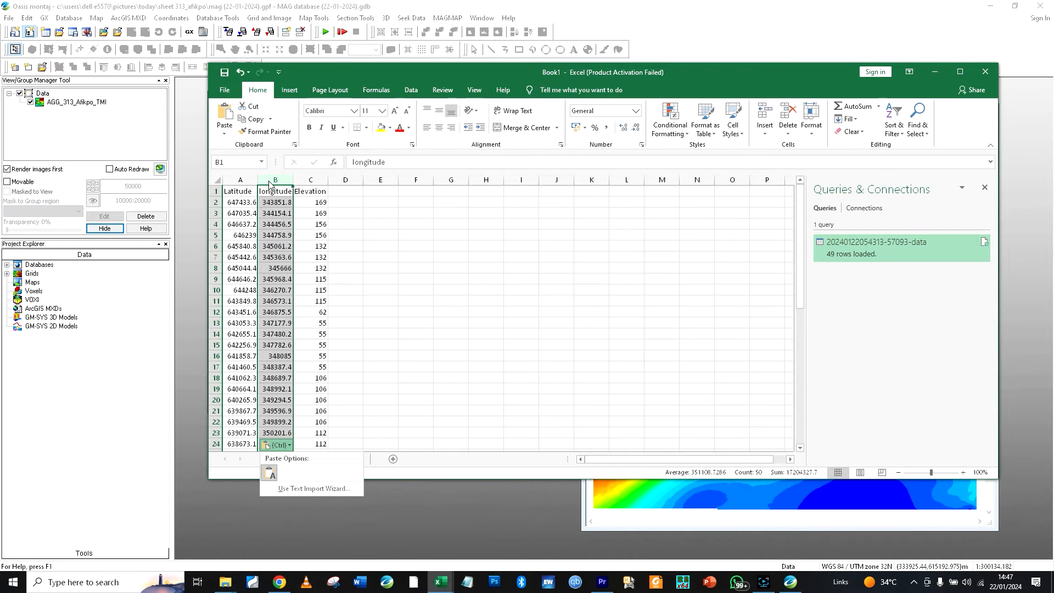
right_click(274, 181)
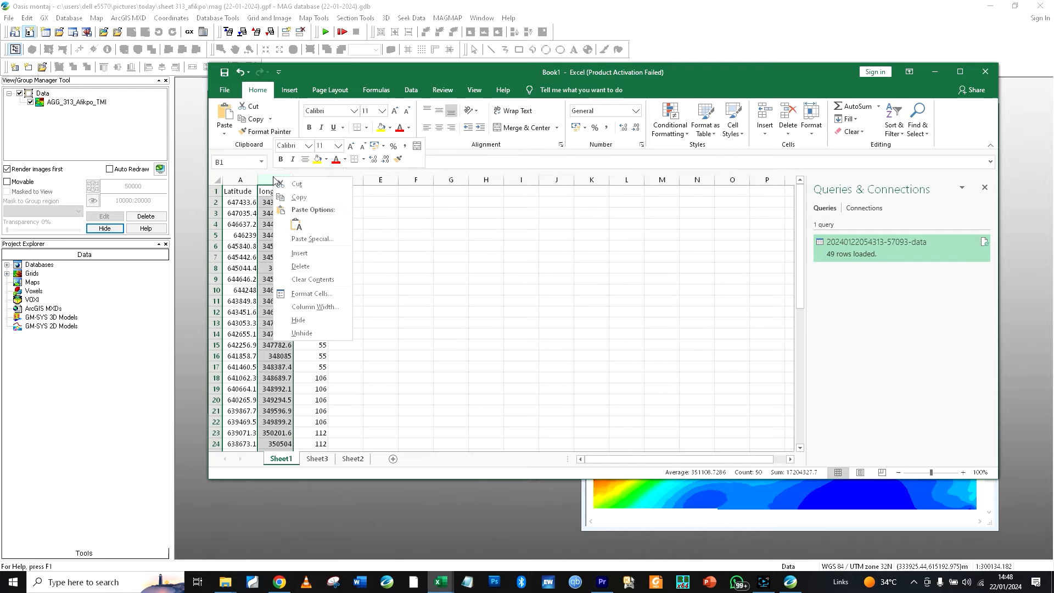
click(300, 196)
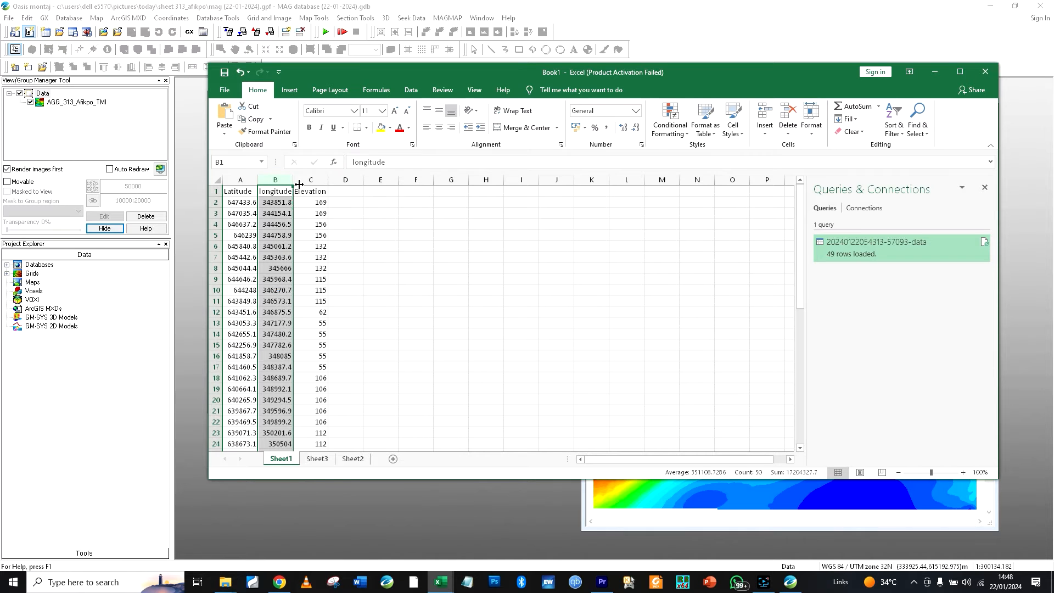
click(379, 180)
key(ctrl+v)
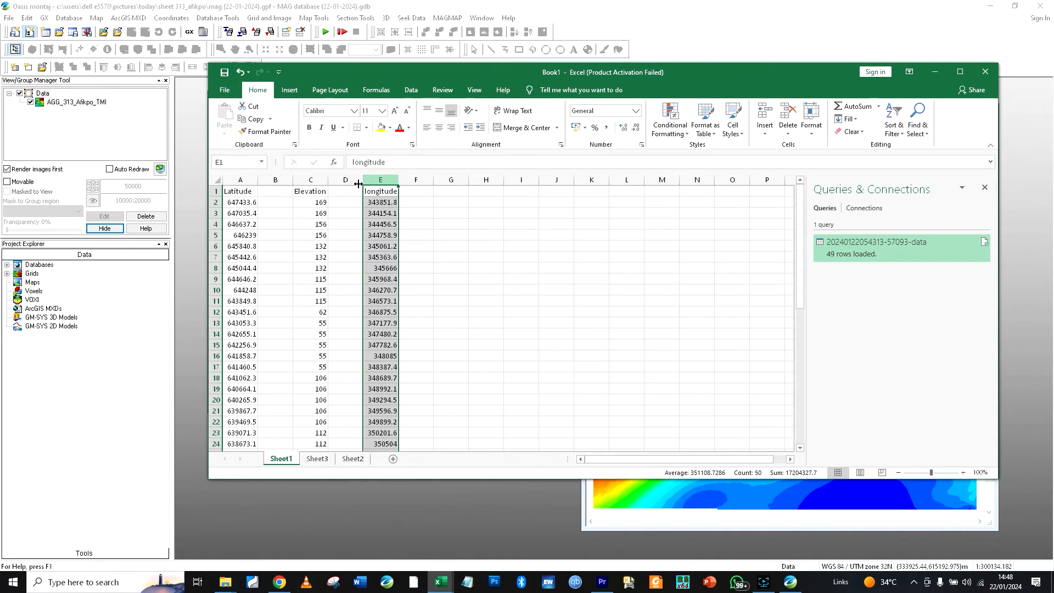
Reorder Sheet1 by moving the whole Latitude column to column B and the longitude column to column A
click(247, 180)
key(ctrl+x)
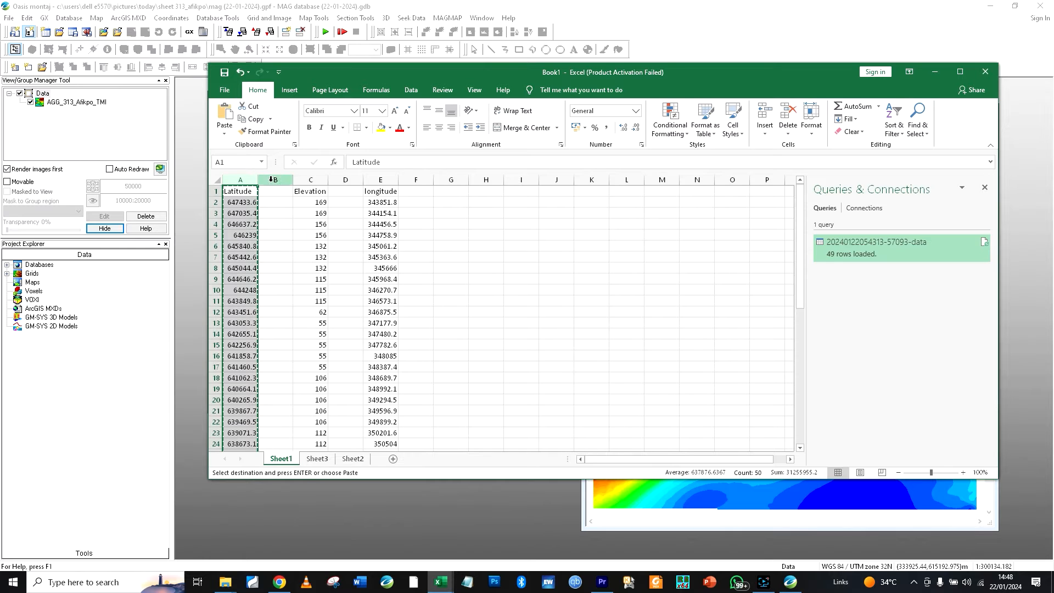
click(275, 179)
key(ctrl+v)
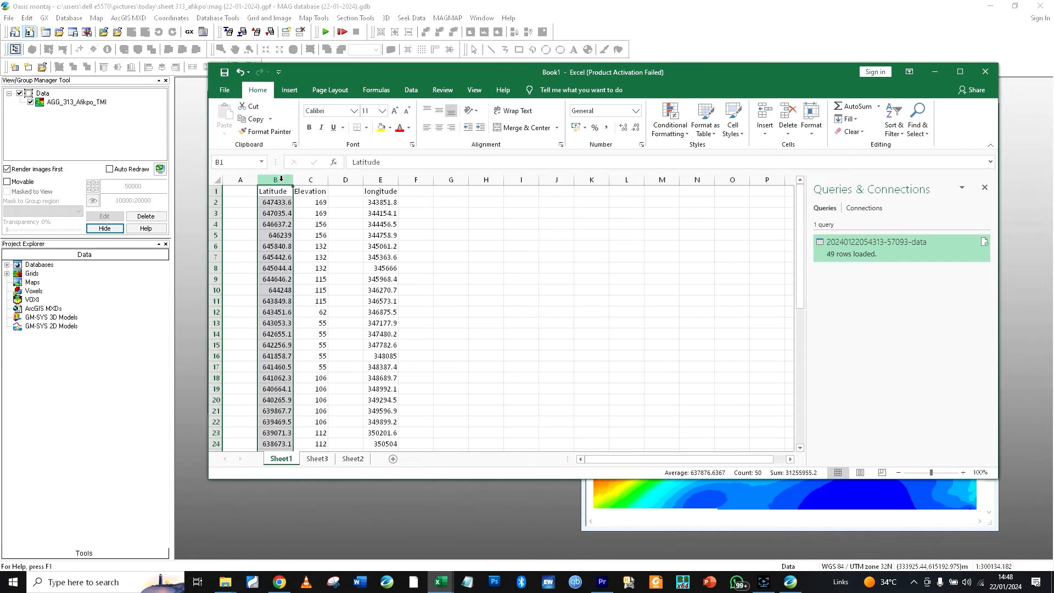
click(371, 177)
key(ctrl+x)
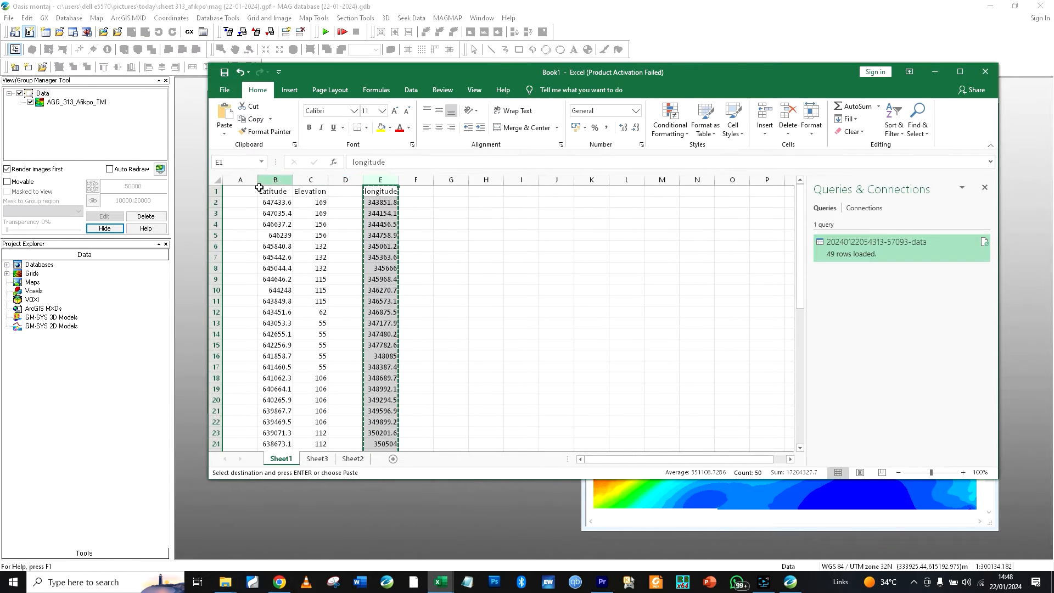
click(233, 177)
key(ctrl+v)
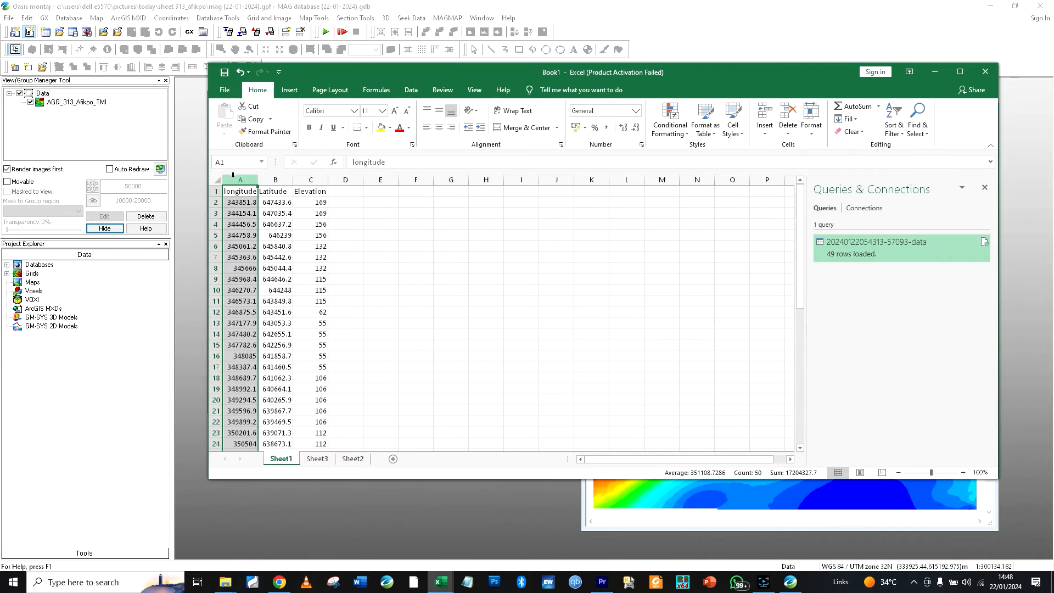
scroll(295, 231, down, 15)
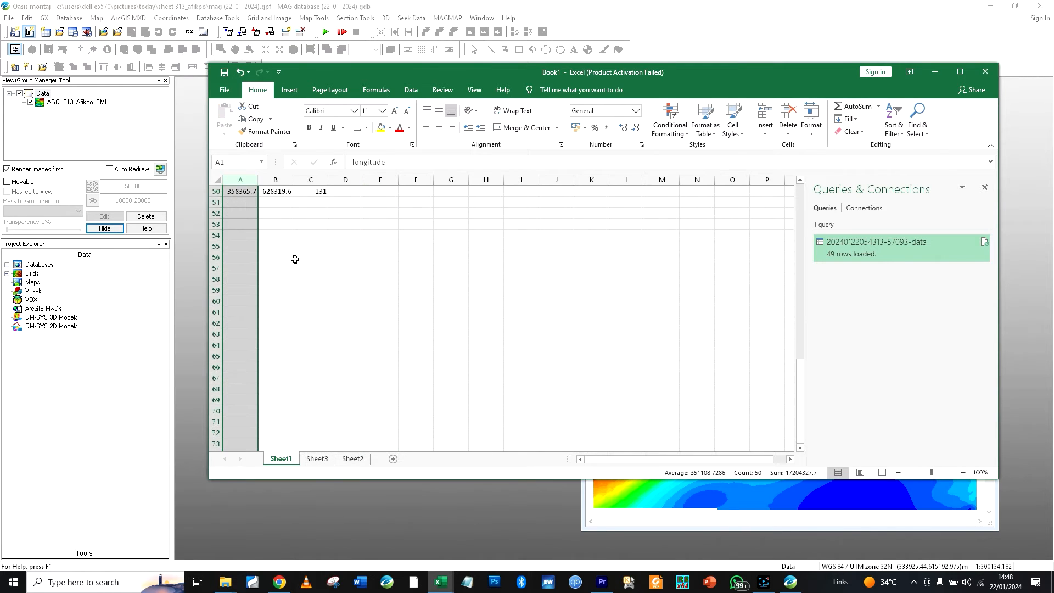
scroll(294, 258, up, 15)
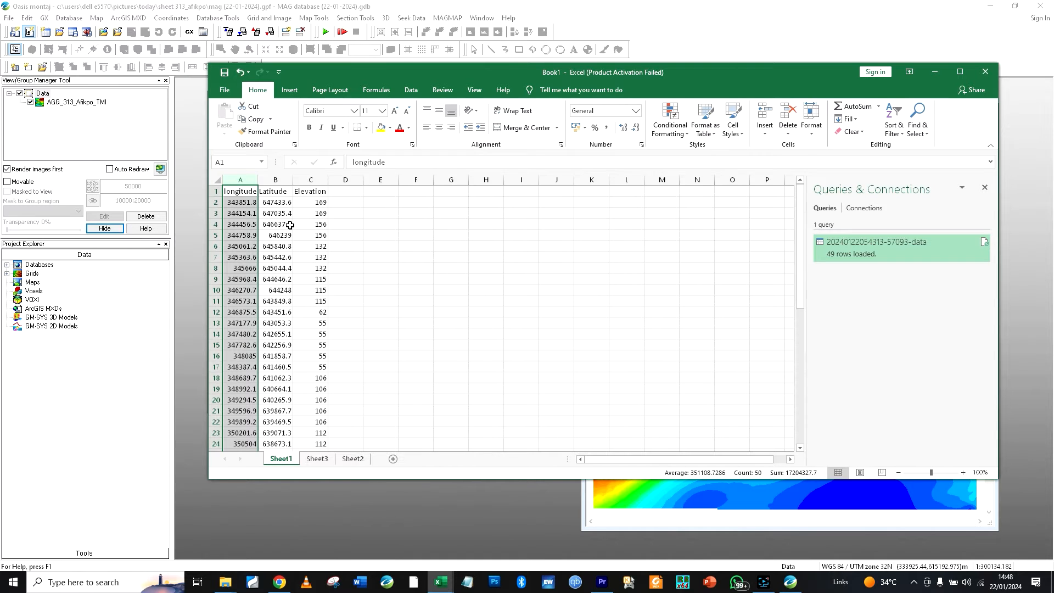
Save the active sheet to the Desktop as the tab-delimited text file "elevation data" and close the workbook, saving its changes
click(227, 89)
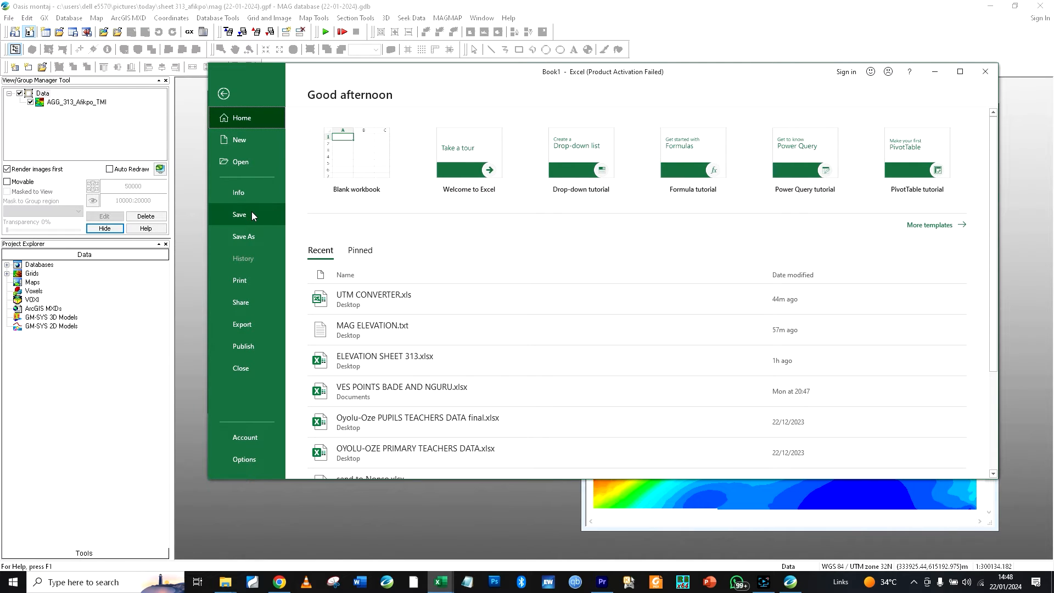
click(256, 239)
click(335, 325)
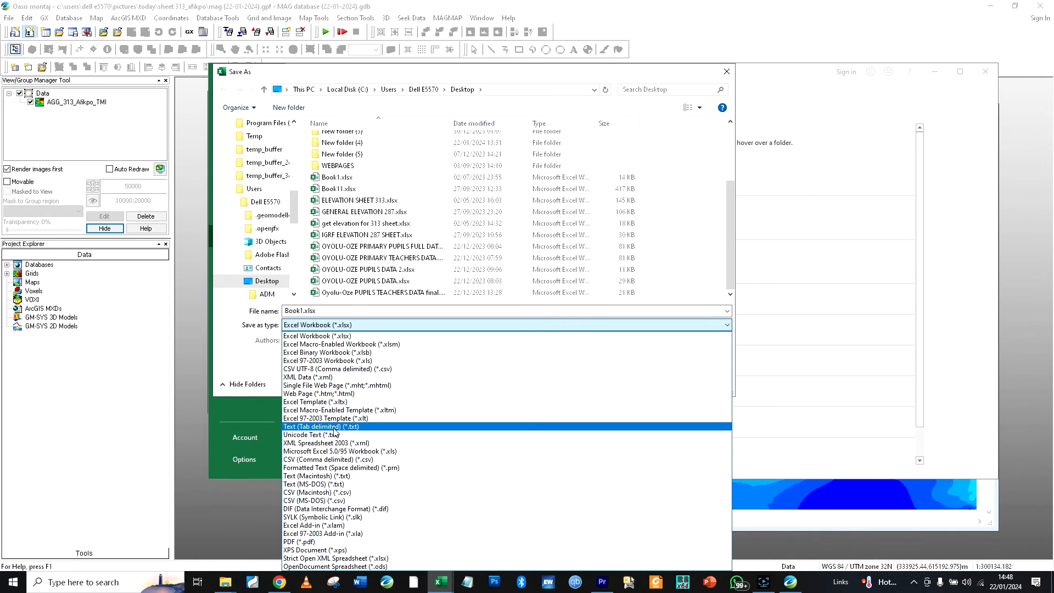
click(335, 427)
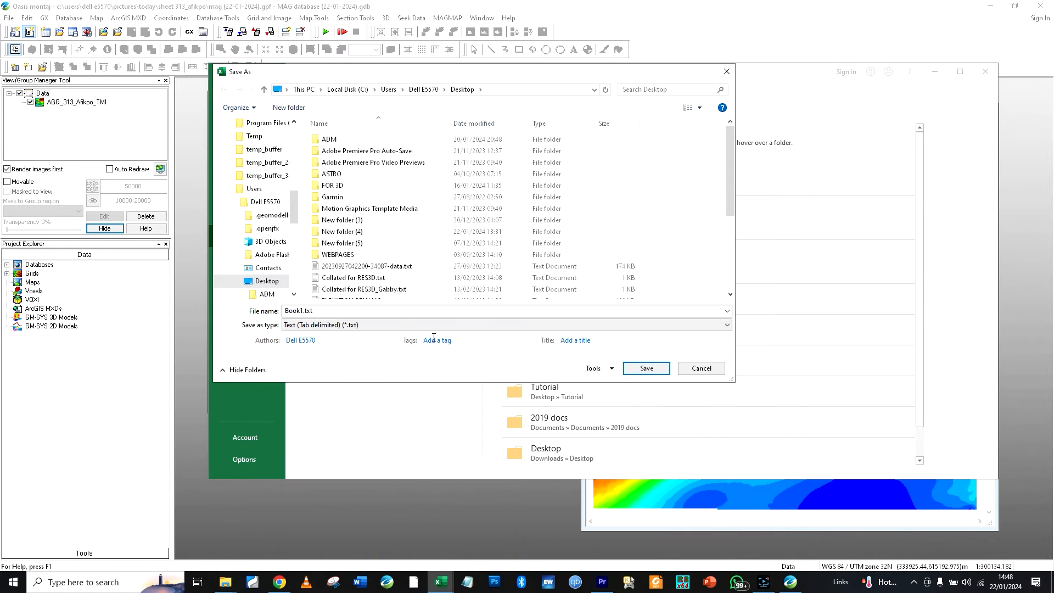
double_click(315, 311)
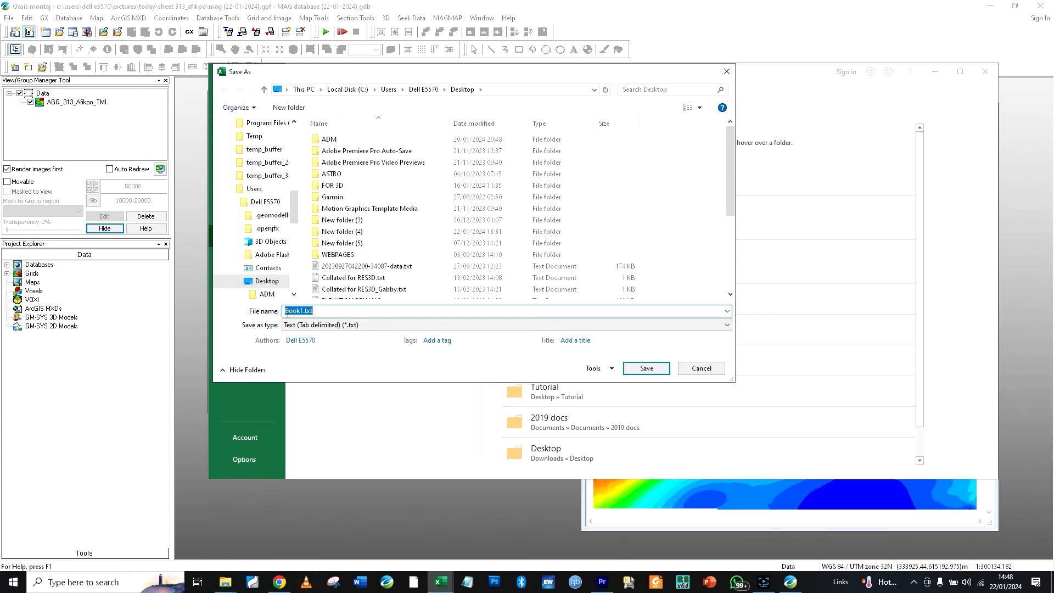
text(elev)
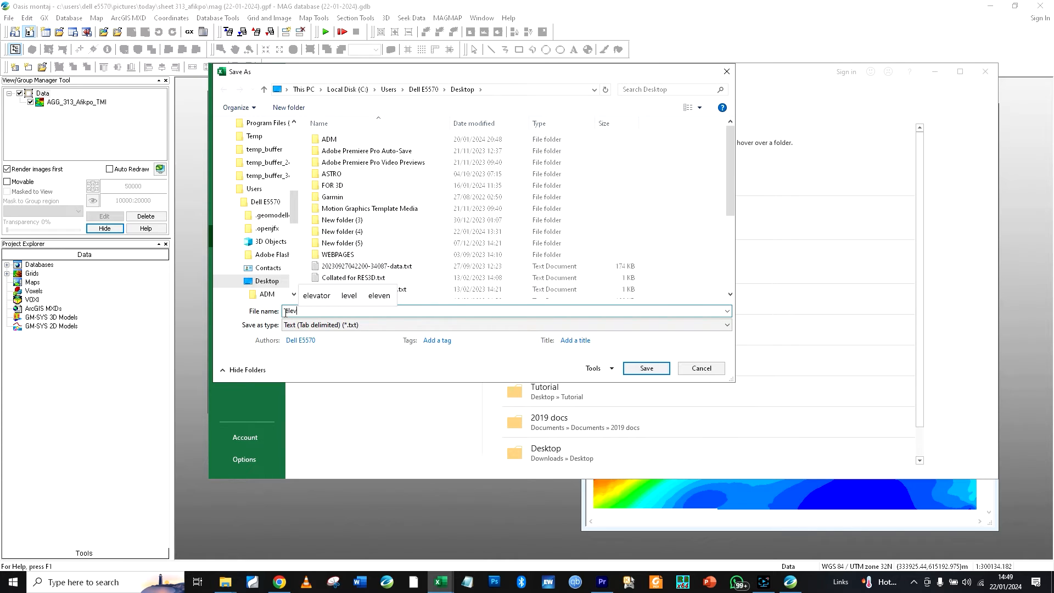
text(atio)
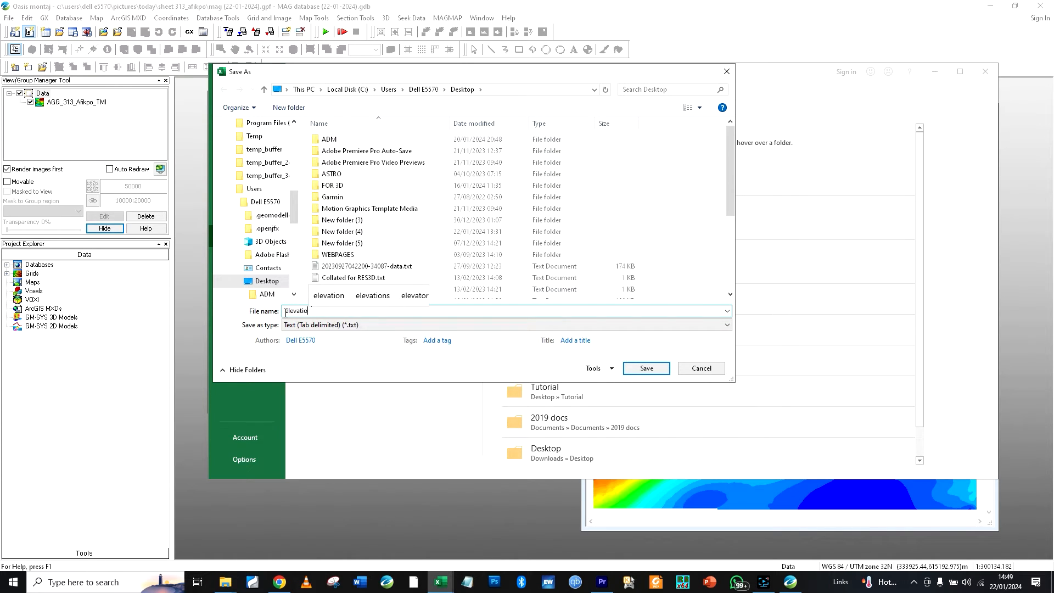
text(n data)
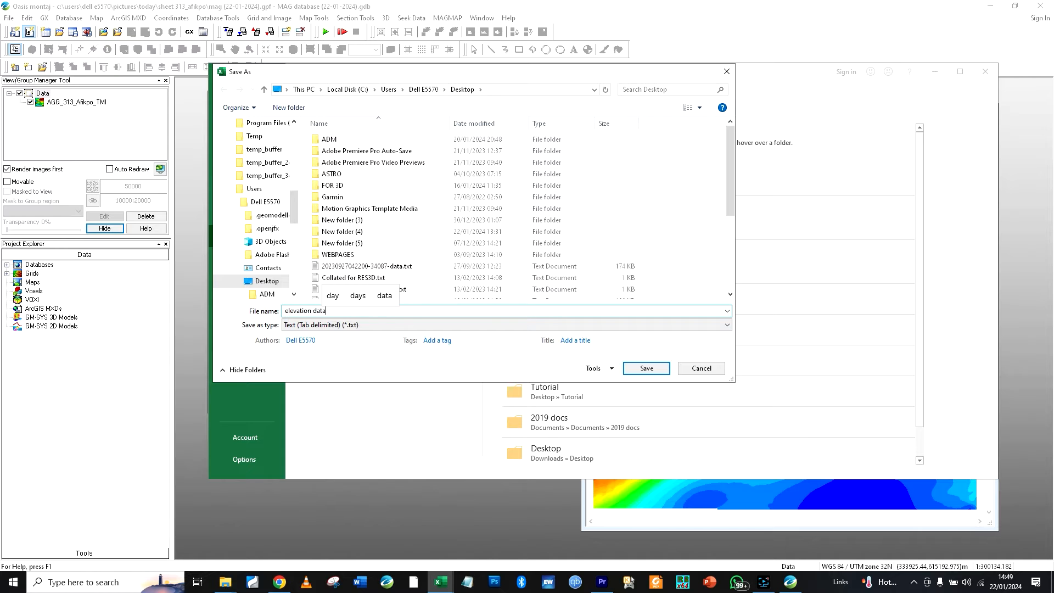
click(648, 370)
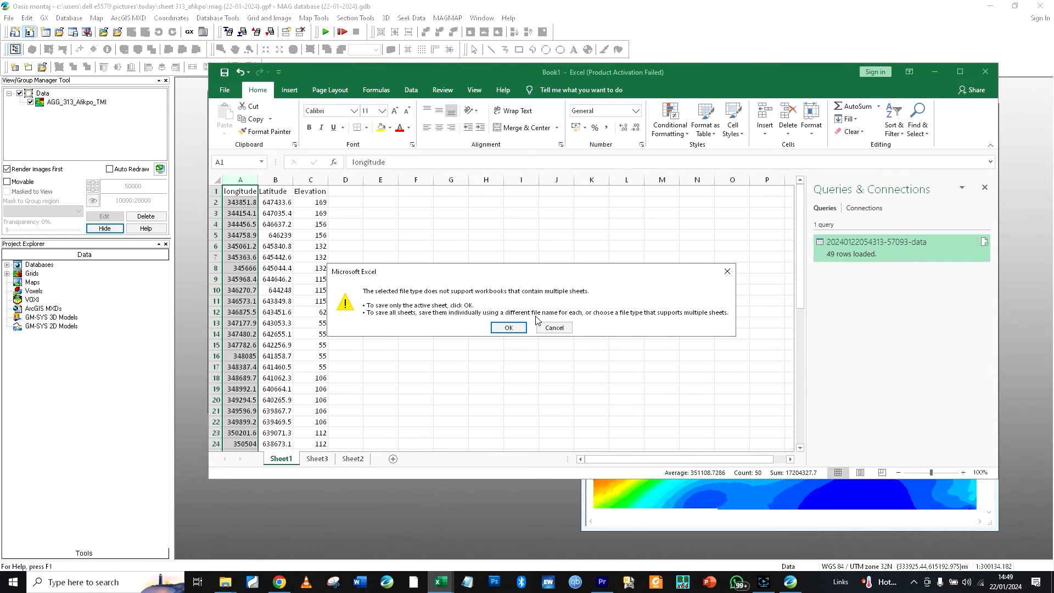
click(509, 328)
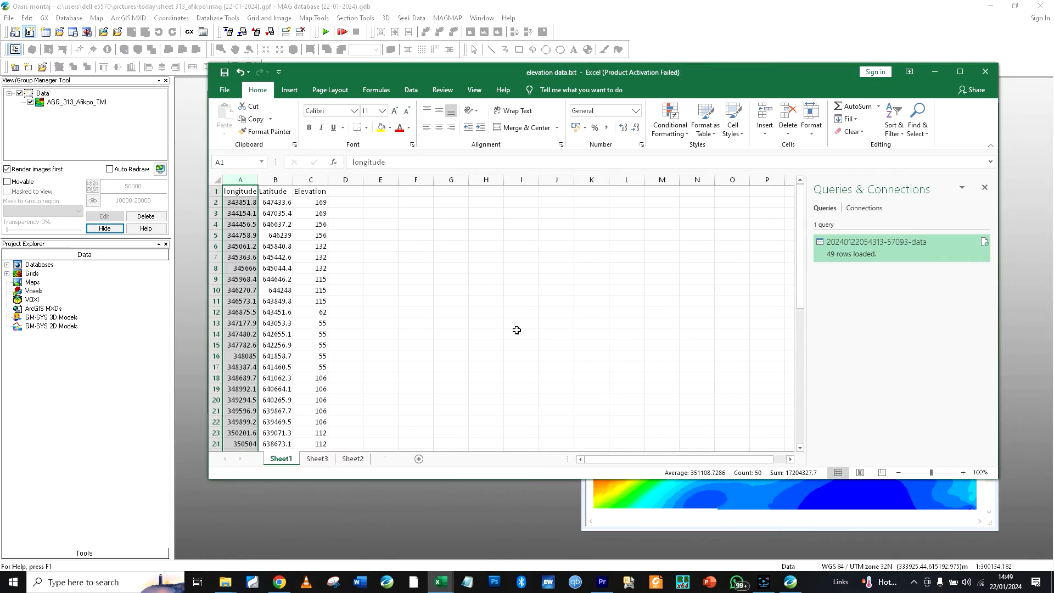
click(986, 72)
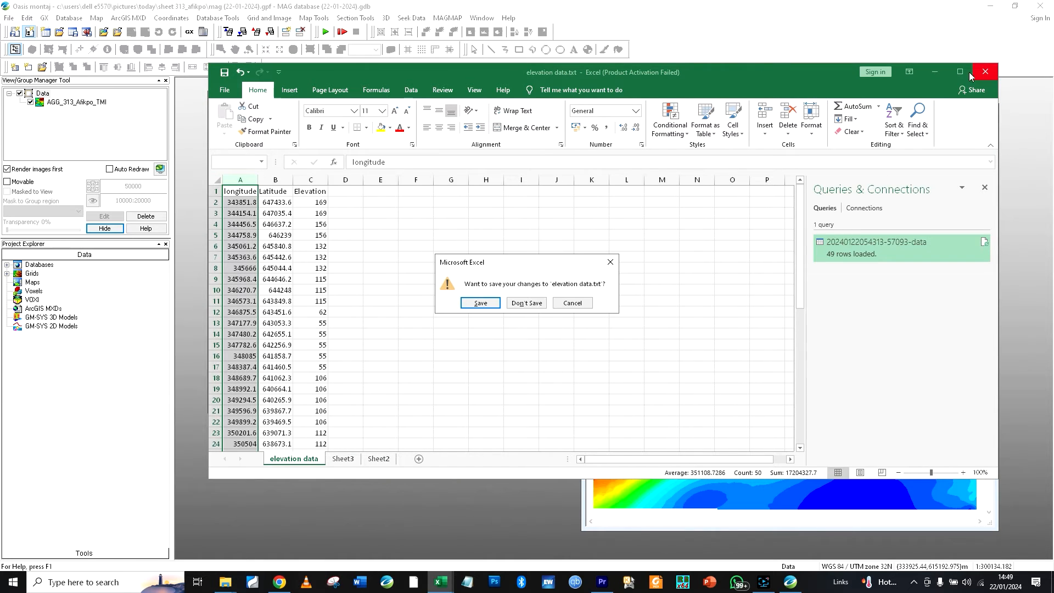
click(486, 303)
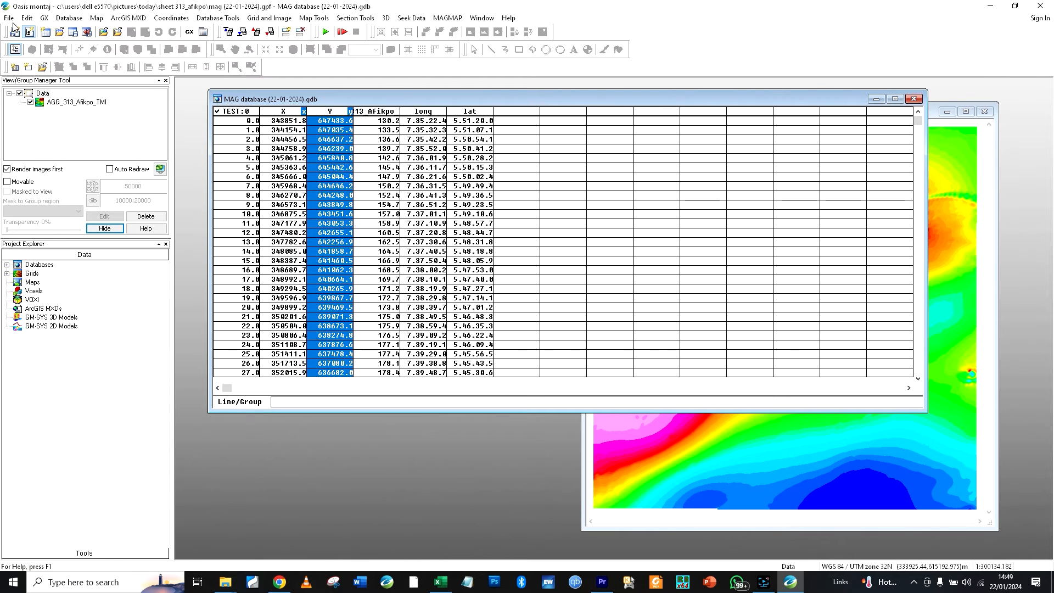
In Oasis montaj, start an ASCII import into the database and choose elevation data.txt from the Desktop as the file to import
click(65, 20)
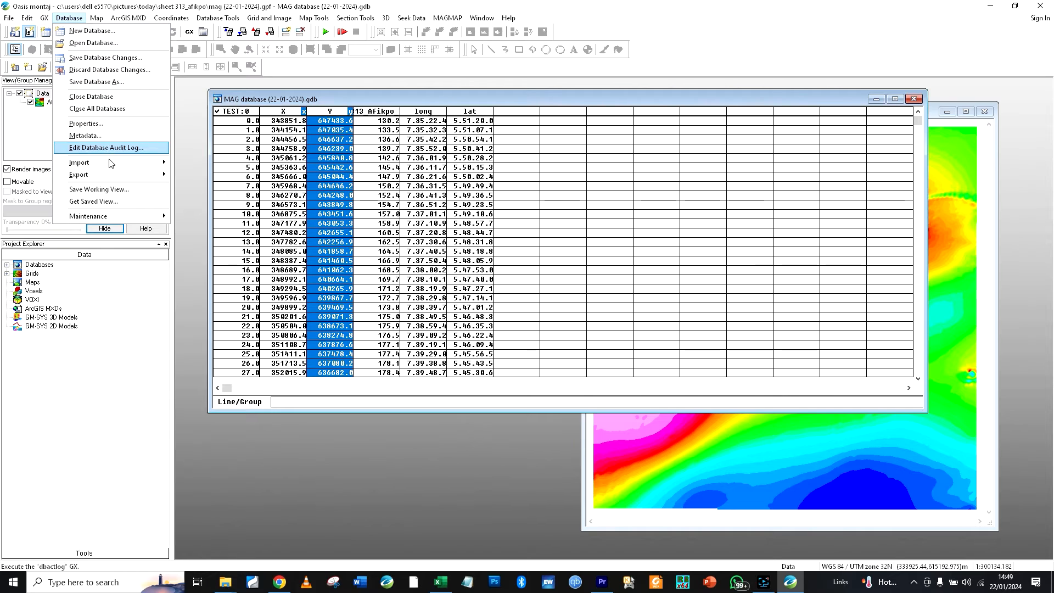
mouse_move(110, 163)
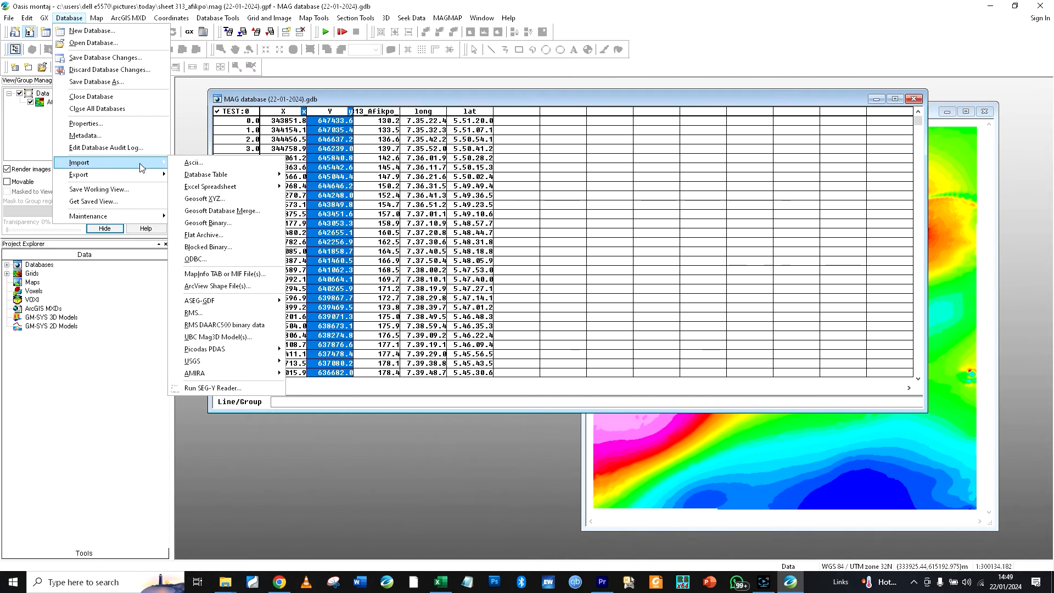
click(193, 163)
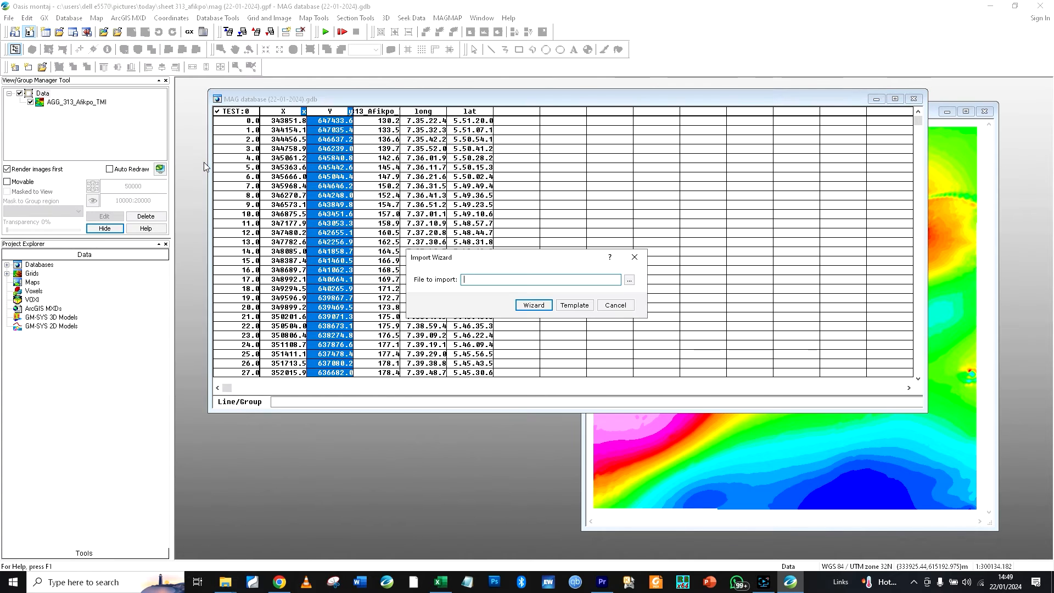
click(629, 280)
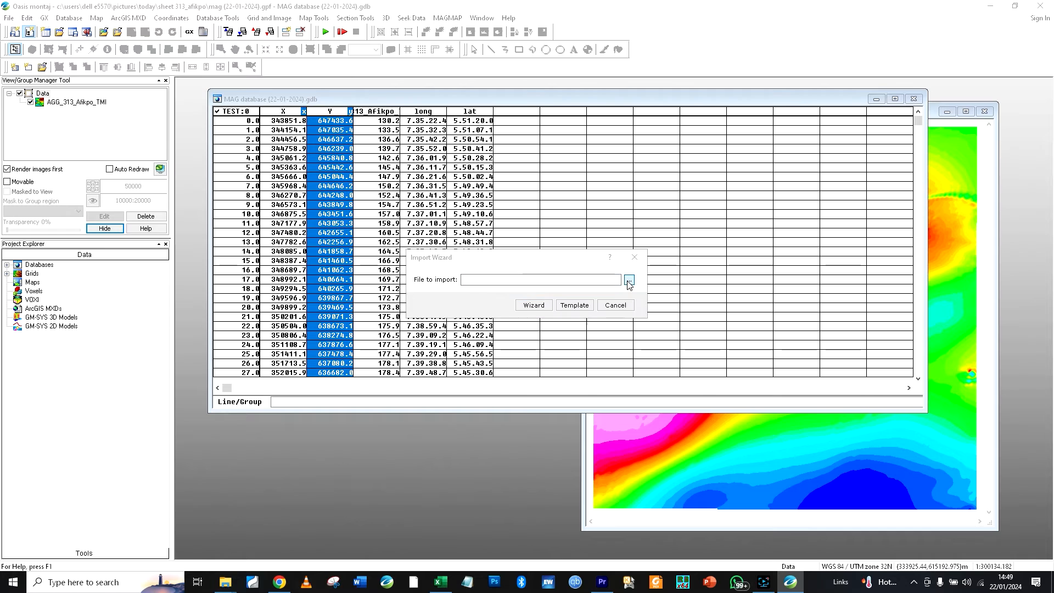
scroll(609, 282, down, 10)
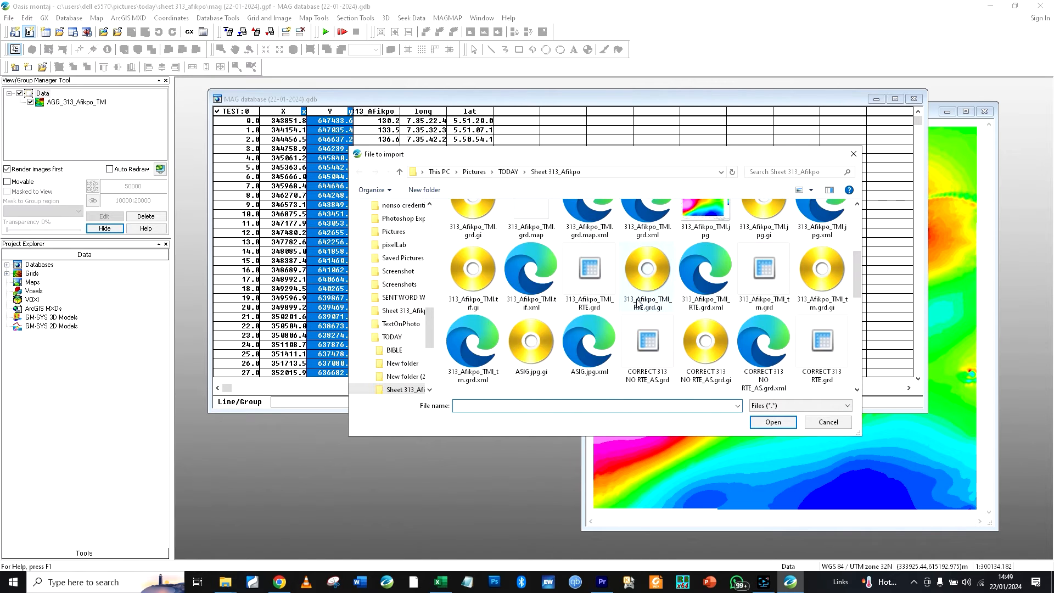
scroll(480, 258, up, 5)
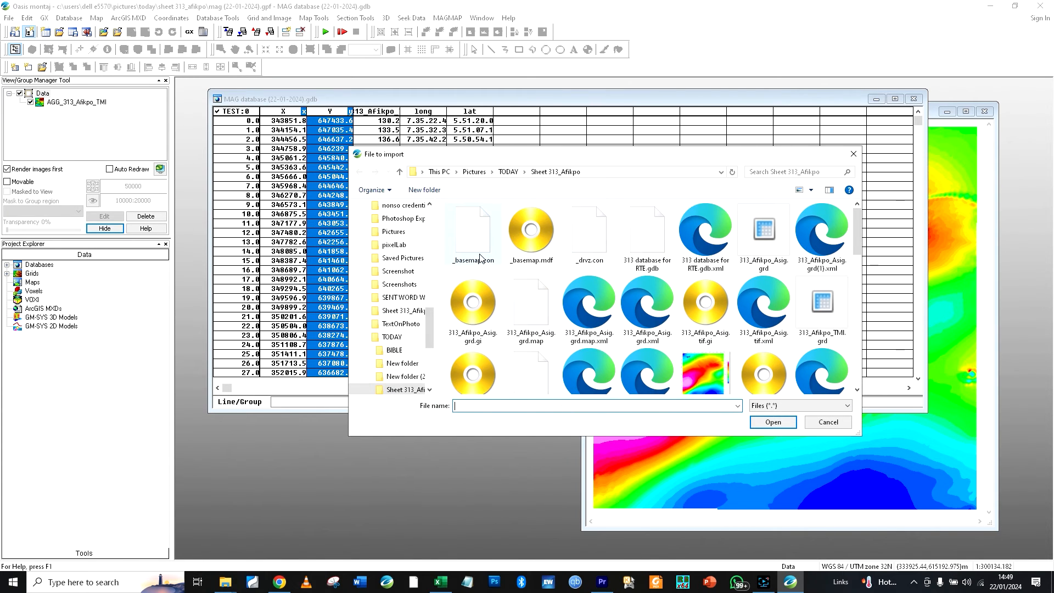
drag(431, 311, 431, 225)
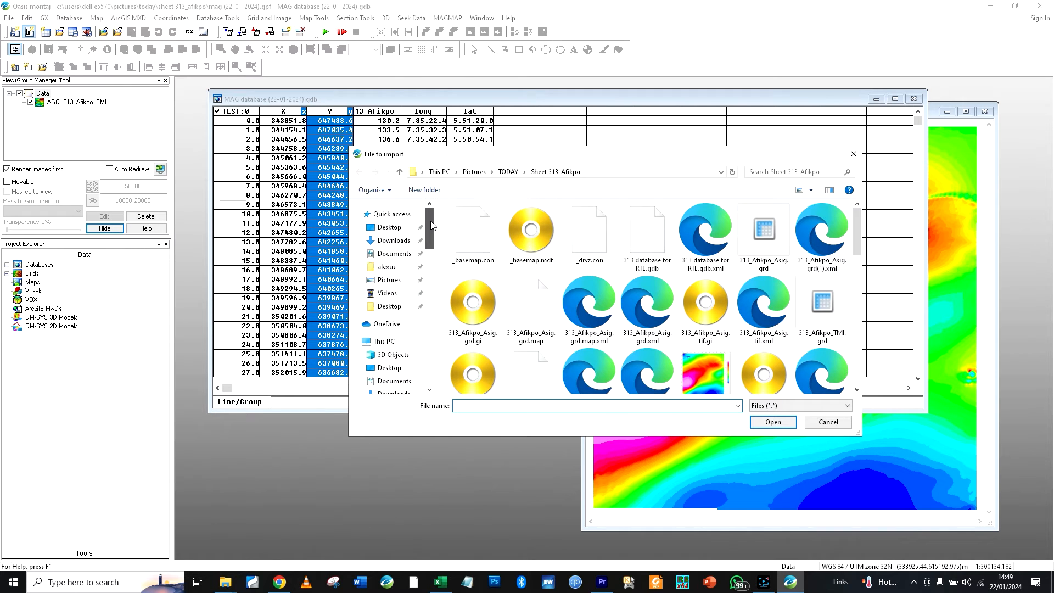
click(390, 228)
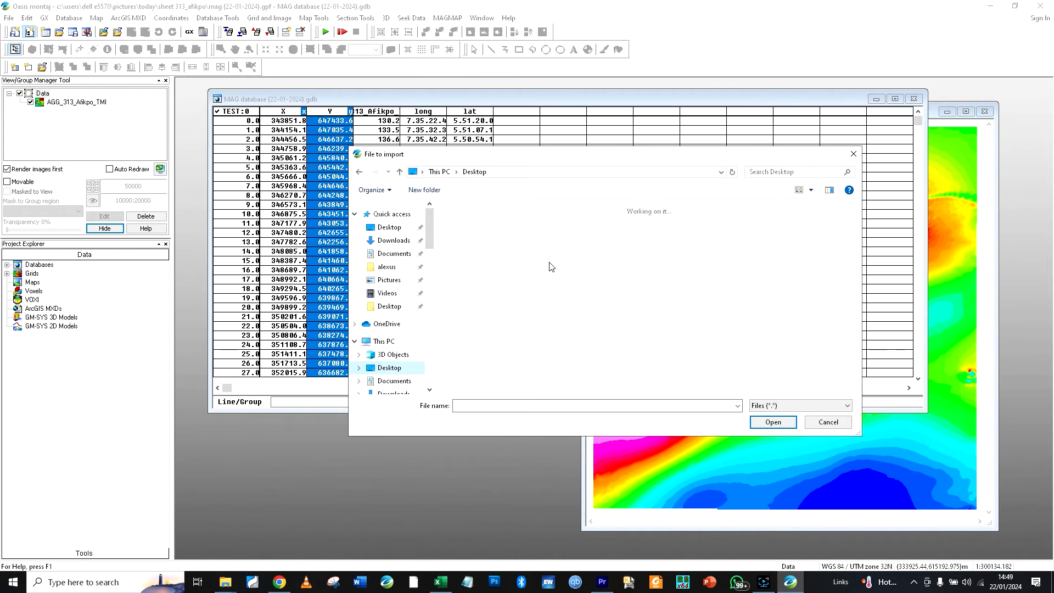
scroll(557, 275, down, 5)
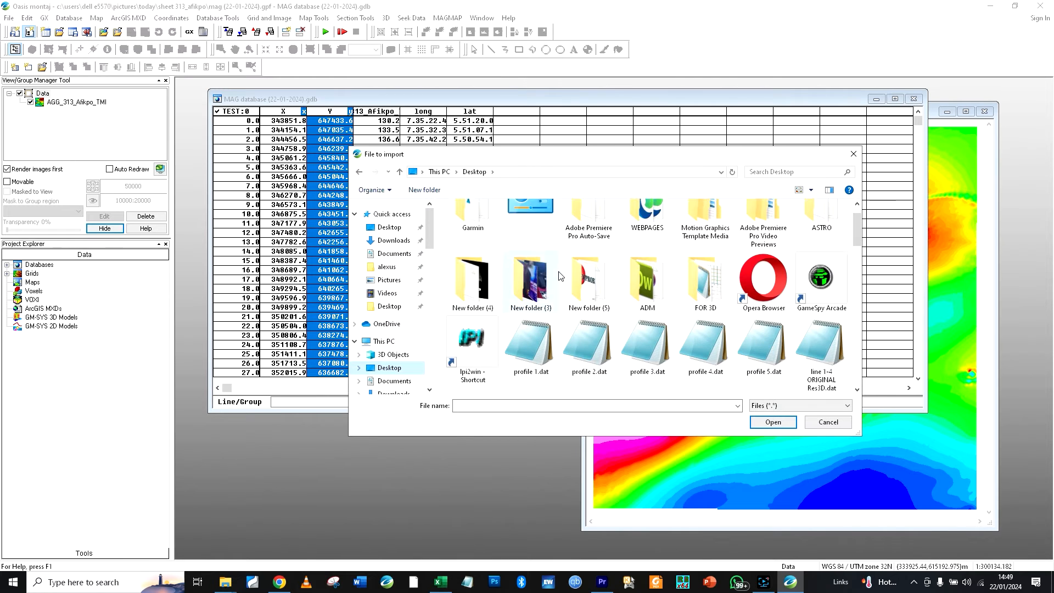
scroll(563, 280, down, 10)
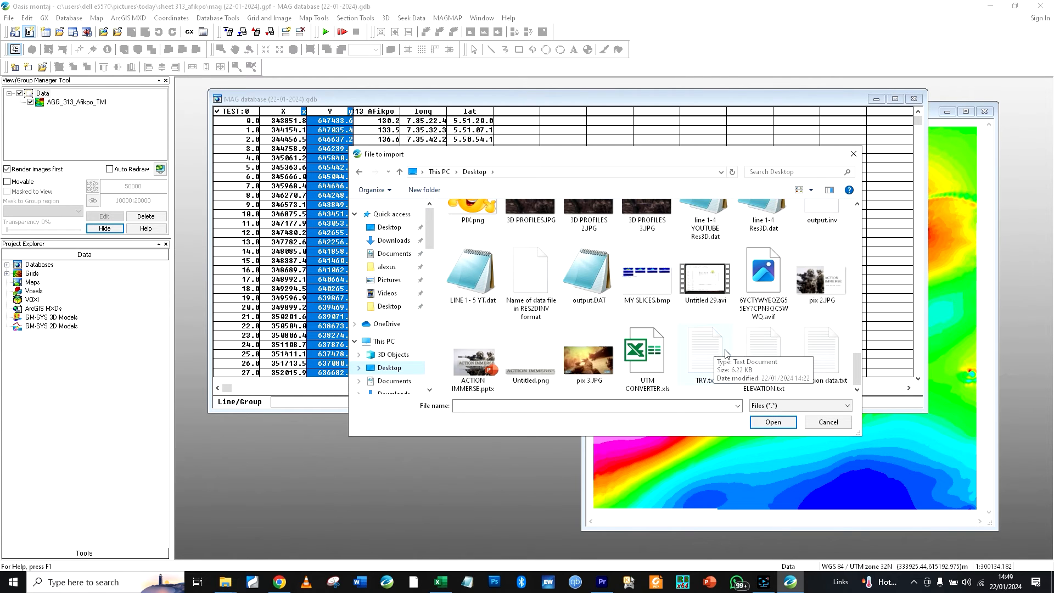
click(819, 370)
click(773, 421)
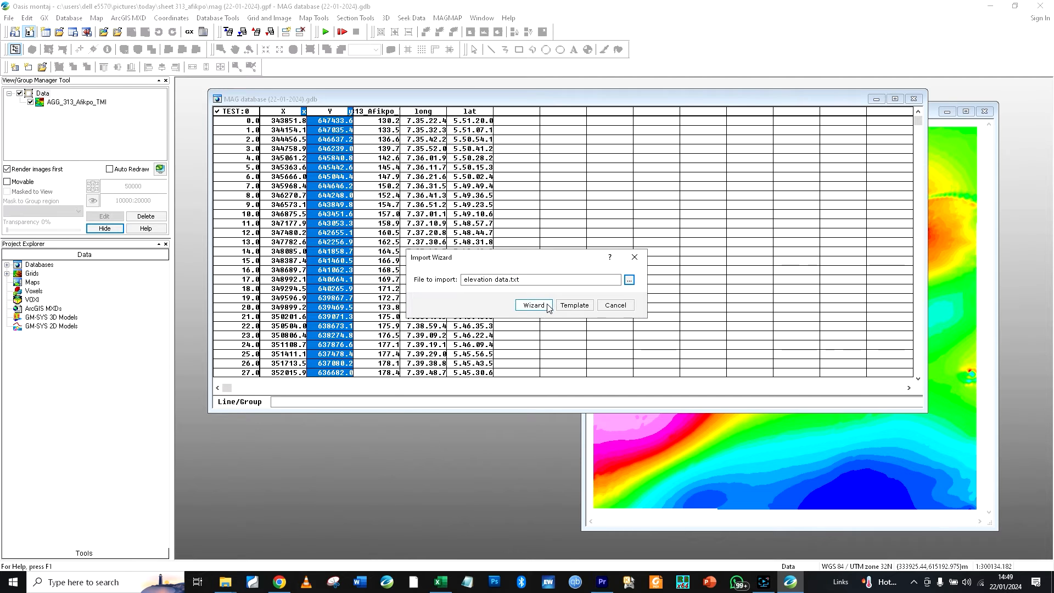
Complete the data import wizard for the elevation file as Delimited with Tab Delimited columns, keeping the longitude, Latitude and Elevation channels
click(548, 307)
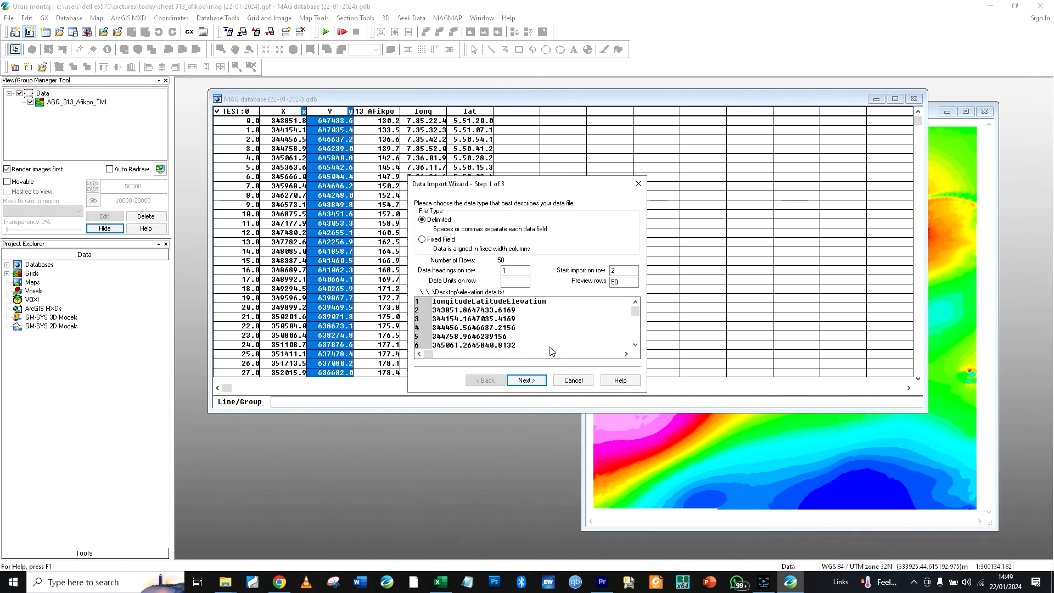
click(533, 379)
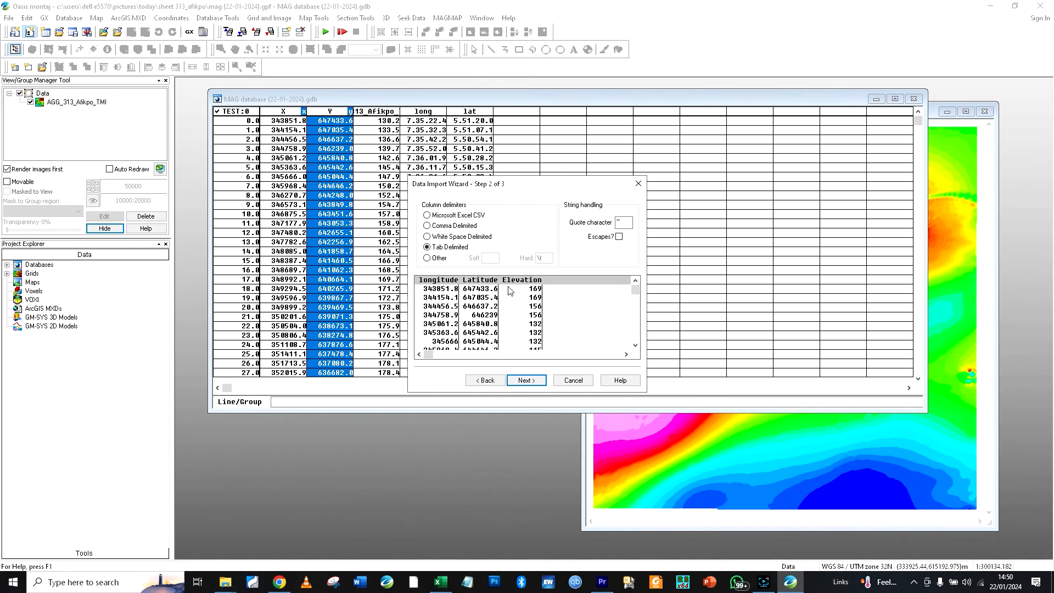
click(530, 381)
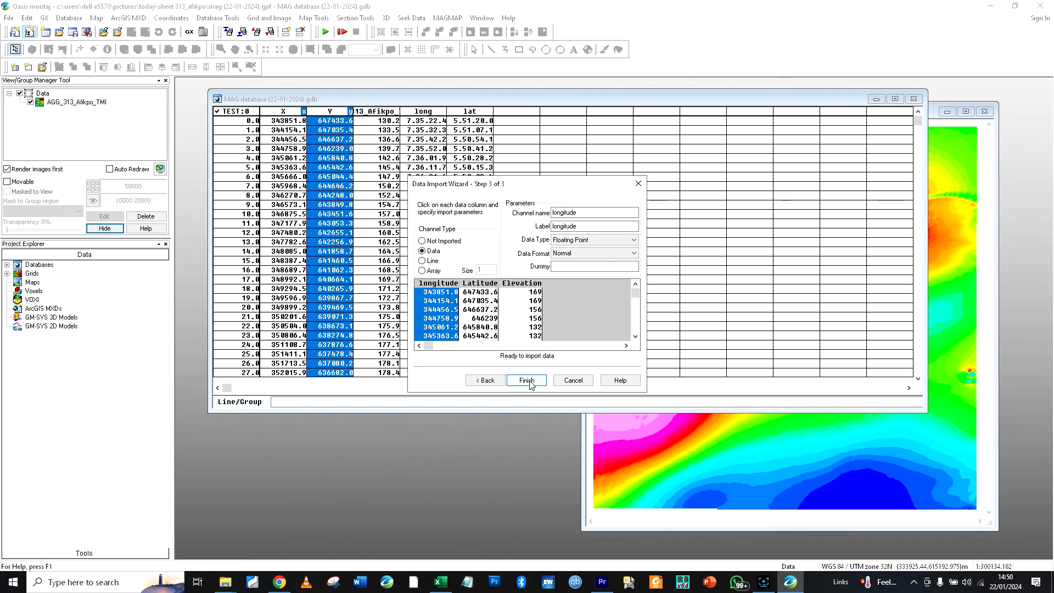
click(527, 380)
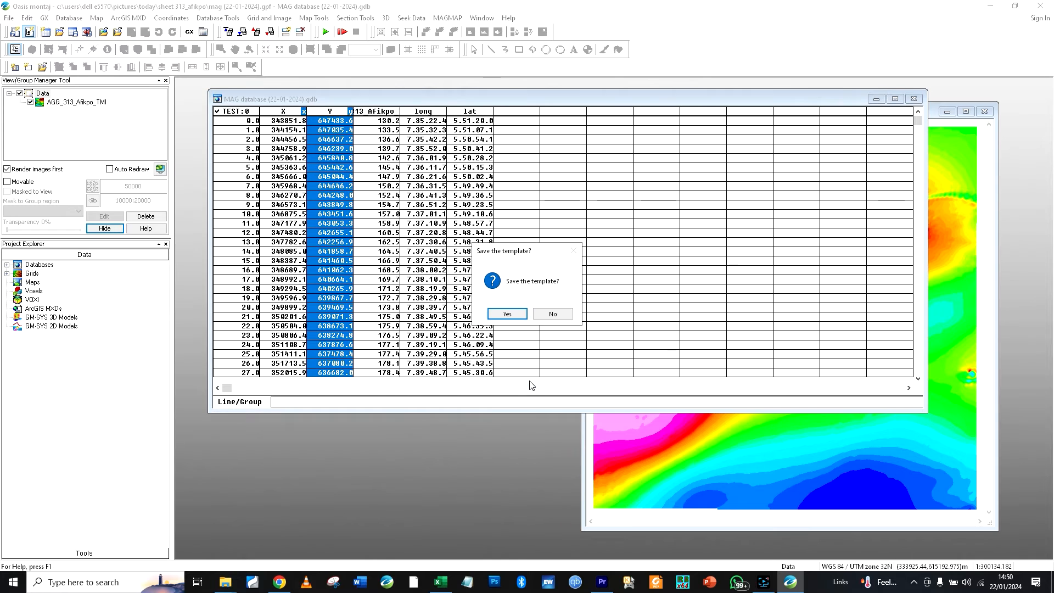
Save the import template as elevation data.i3 and choose not to import the data into the current database
click(516, 317)
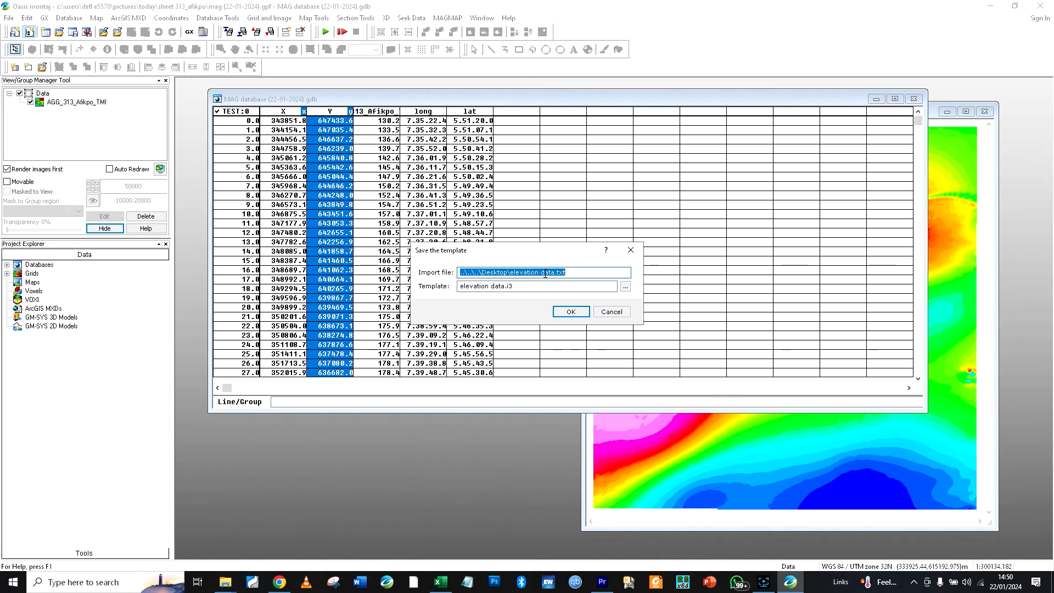
click(565, 312)
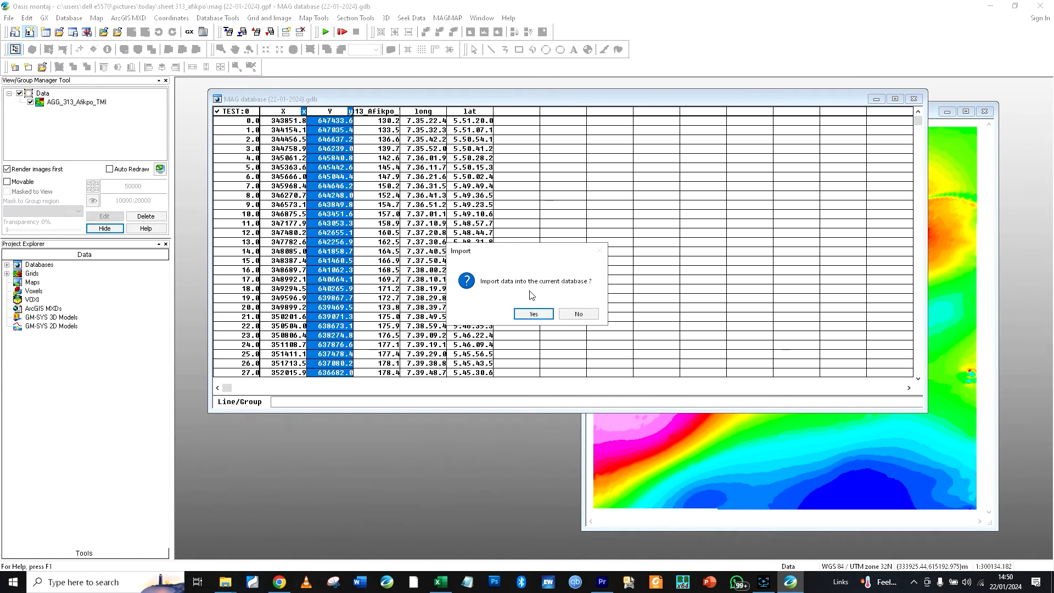
click(561, 312)
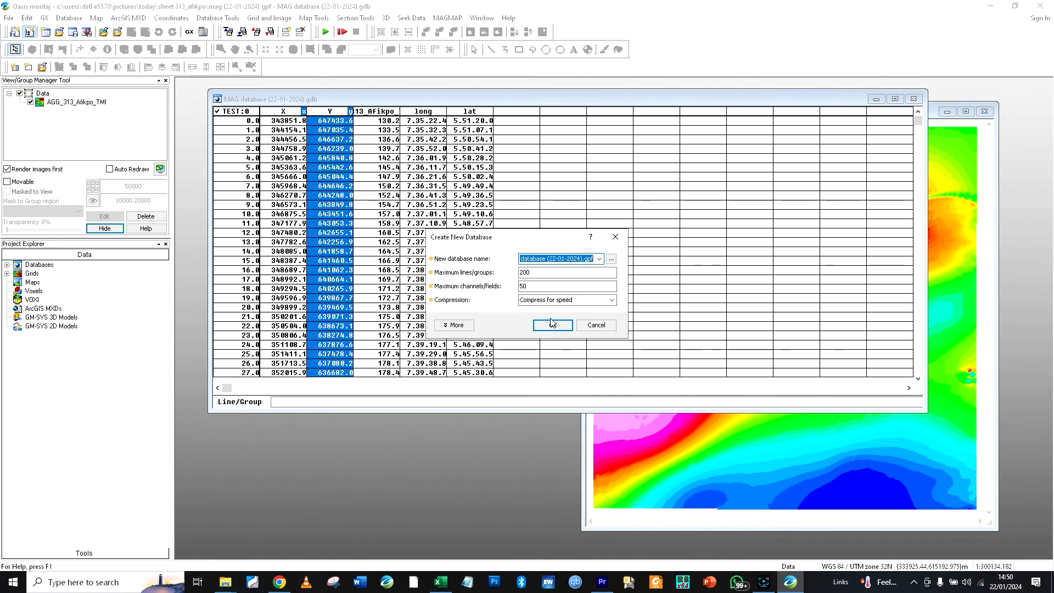
Create a new database named MAG elevation database (22-01-2024) for the imported data and reposition its window over the workspace
click(528, 258)
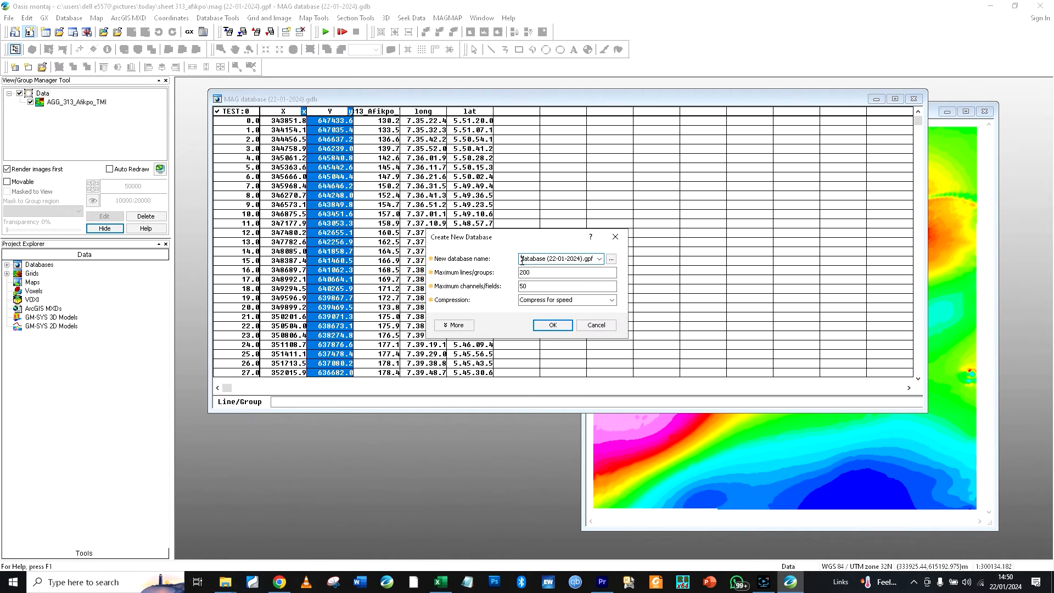
click(521, 259)
text(elevati)
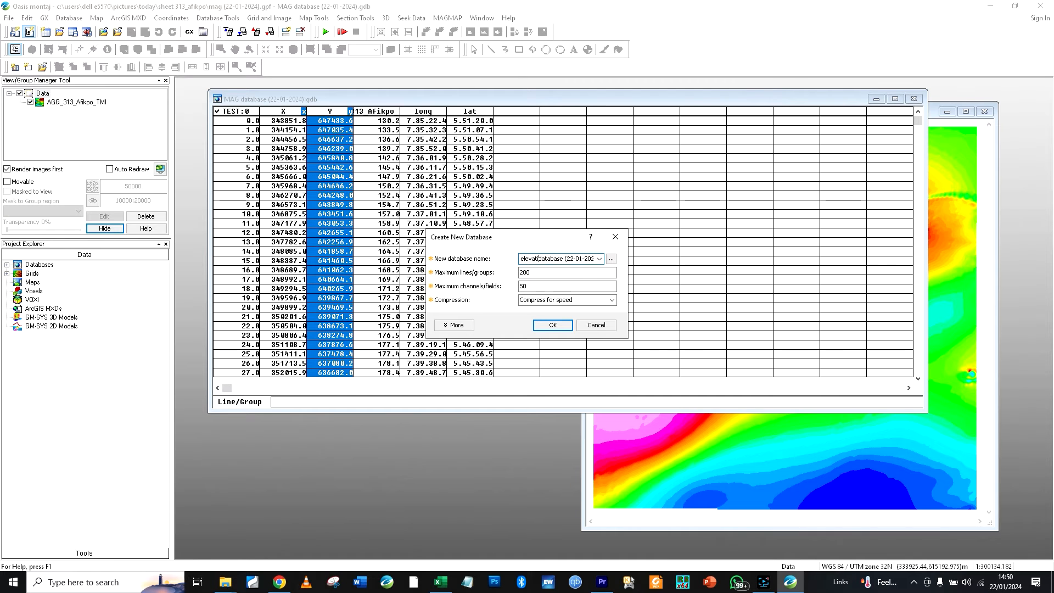
text(on)
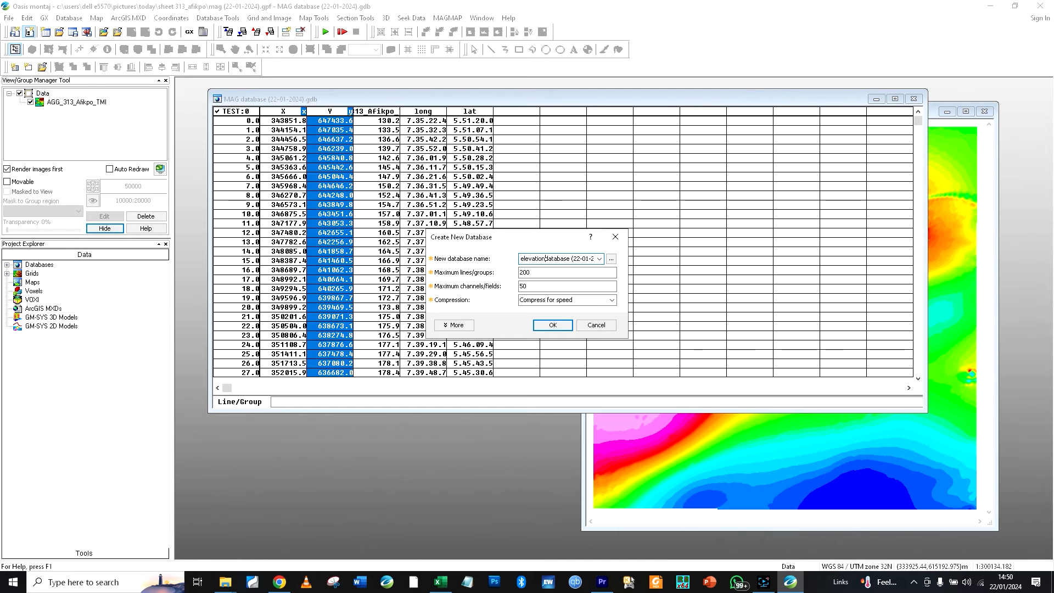
click(552, 326)
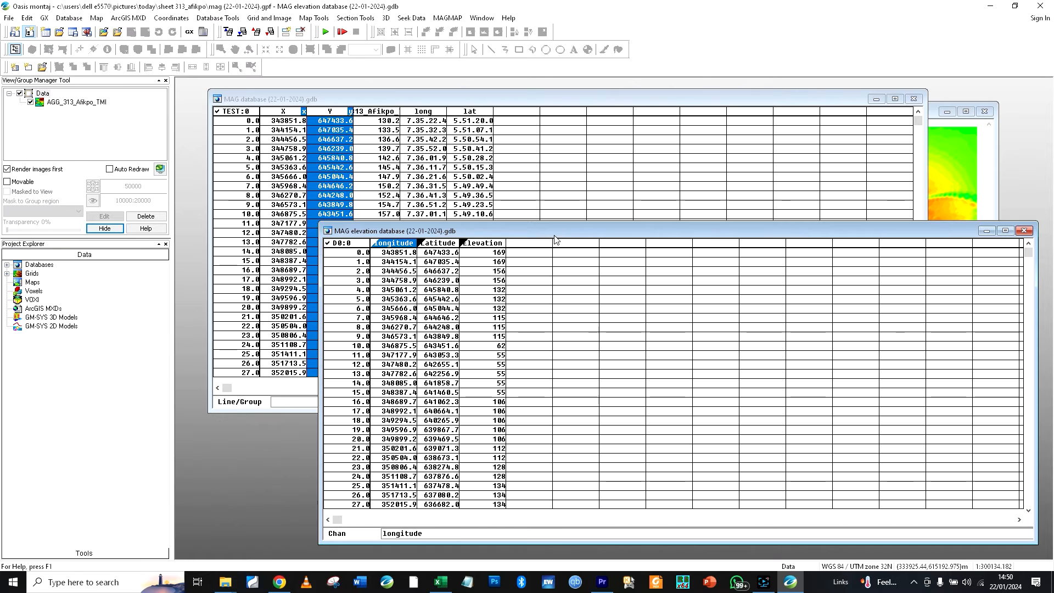
drag(554, 232, 505, 160)
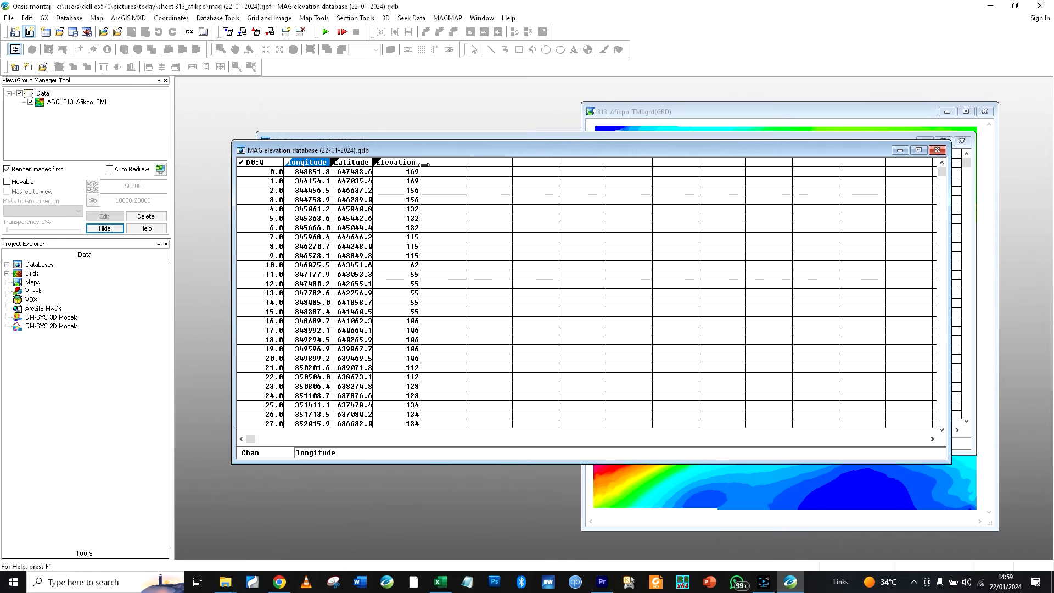
Set the elevation database's current X channel to longitude, Y to Latitude and Z to Elevation
click(427, 165)
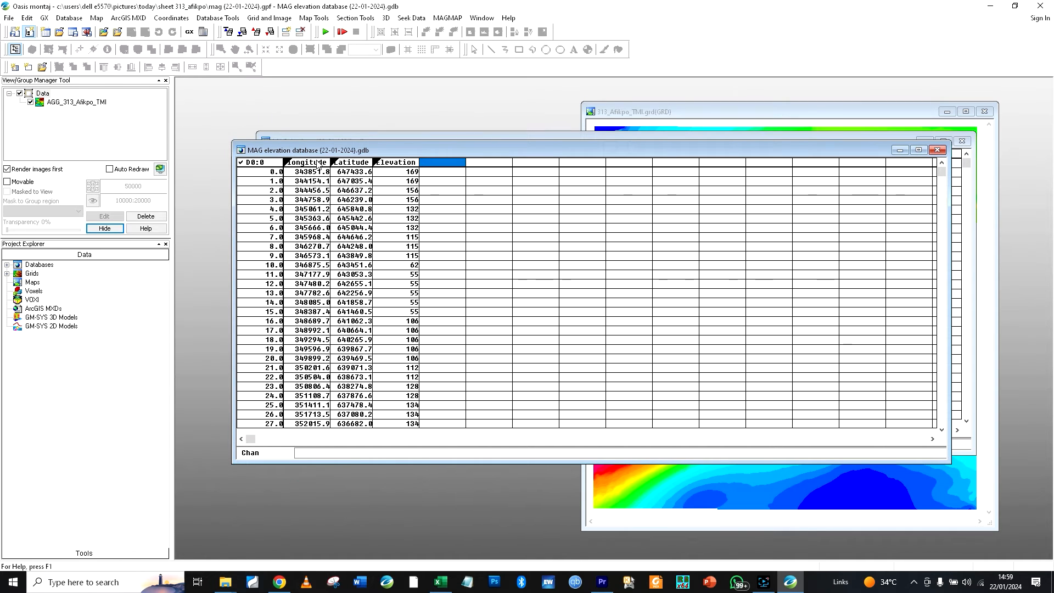
click(166, 20)
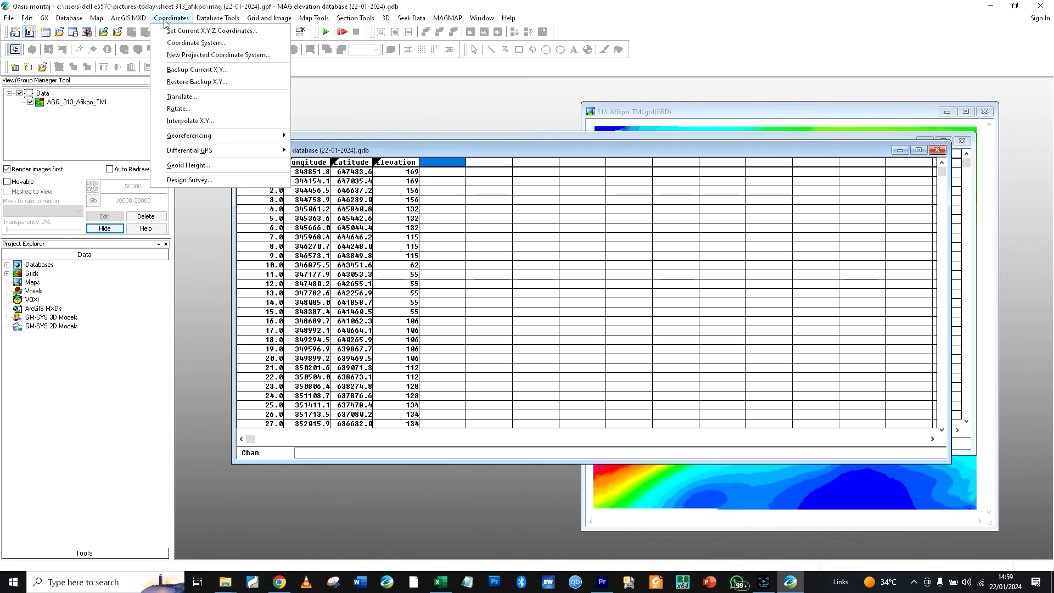
click(192, 31)
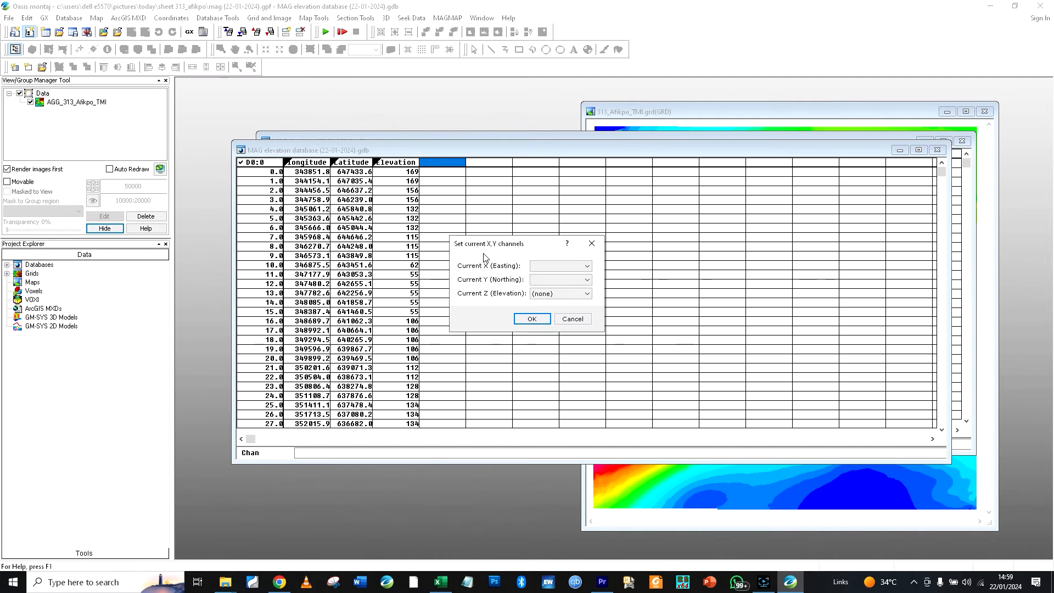
click(551, 267)
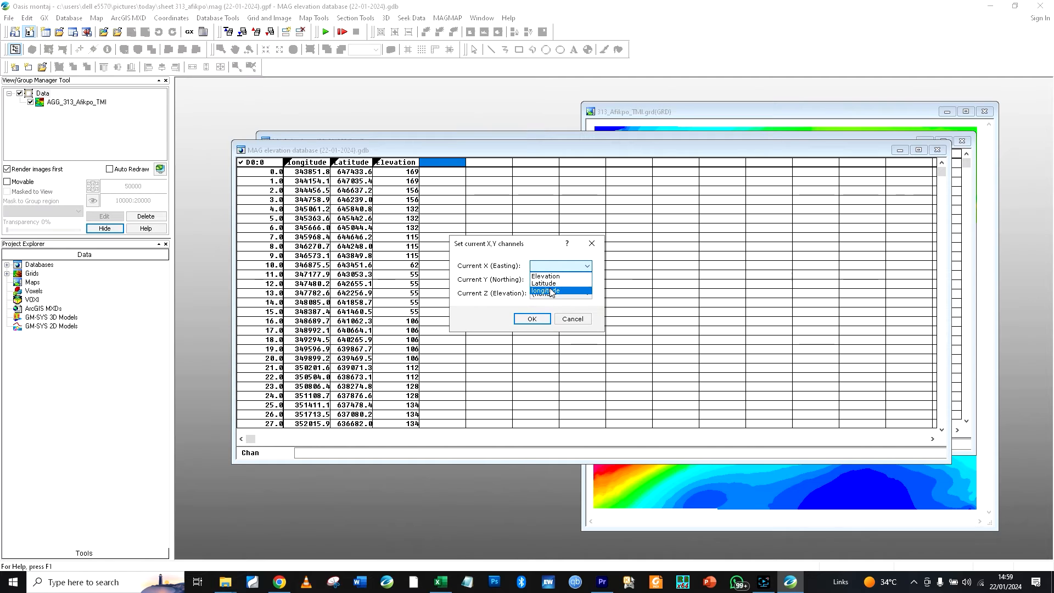
click(551, 290)
click(552, 280)
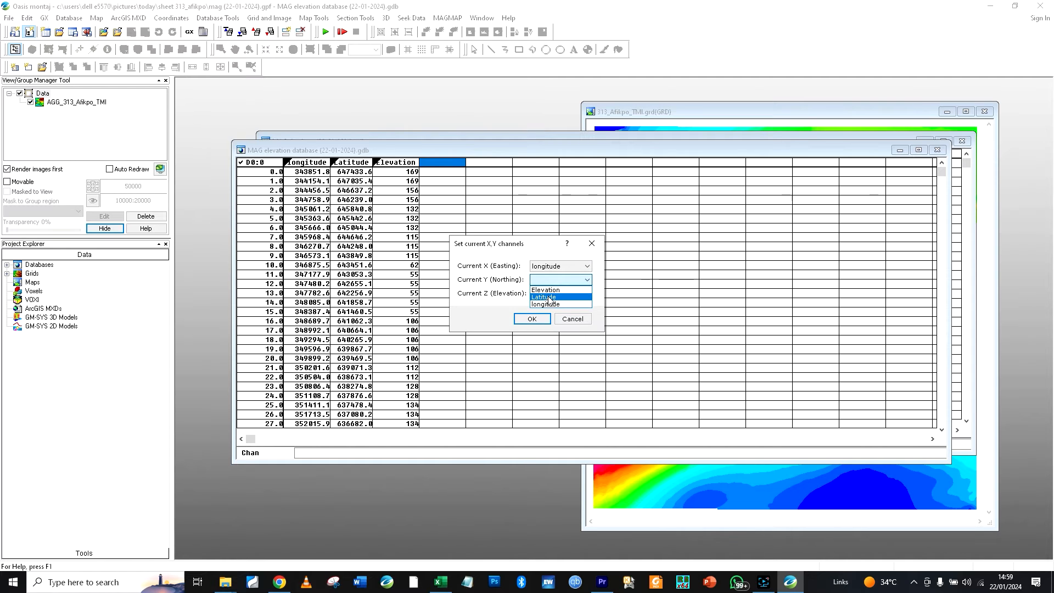
click(549, 298)
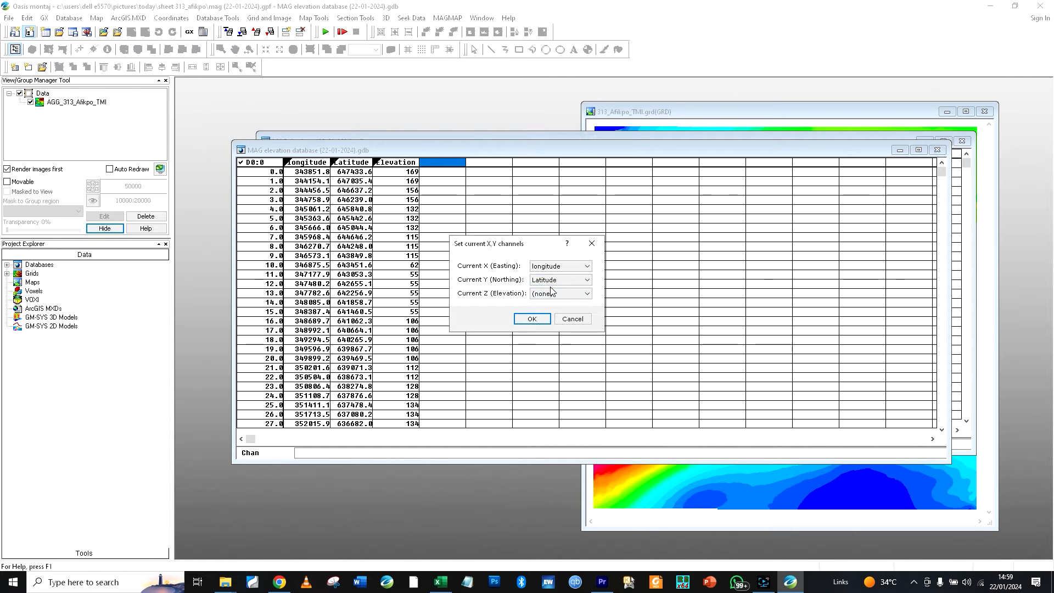
click(551, 292)
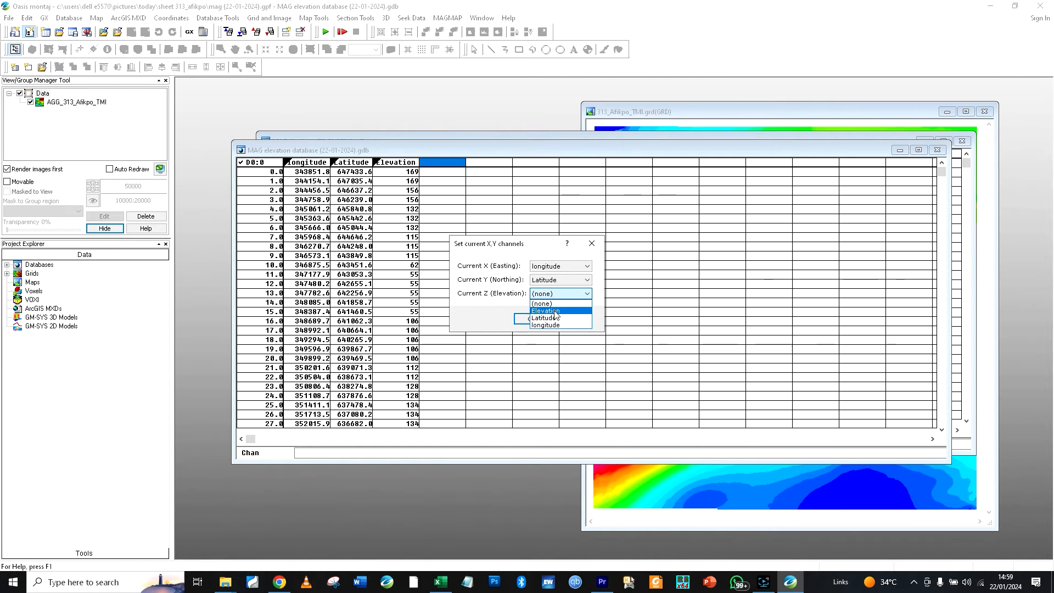
click(555, 312)
click(536, 320)
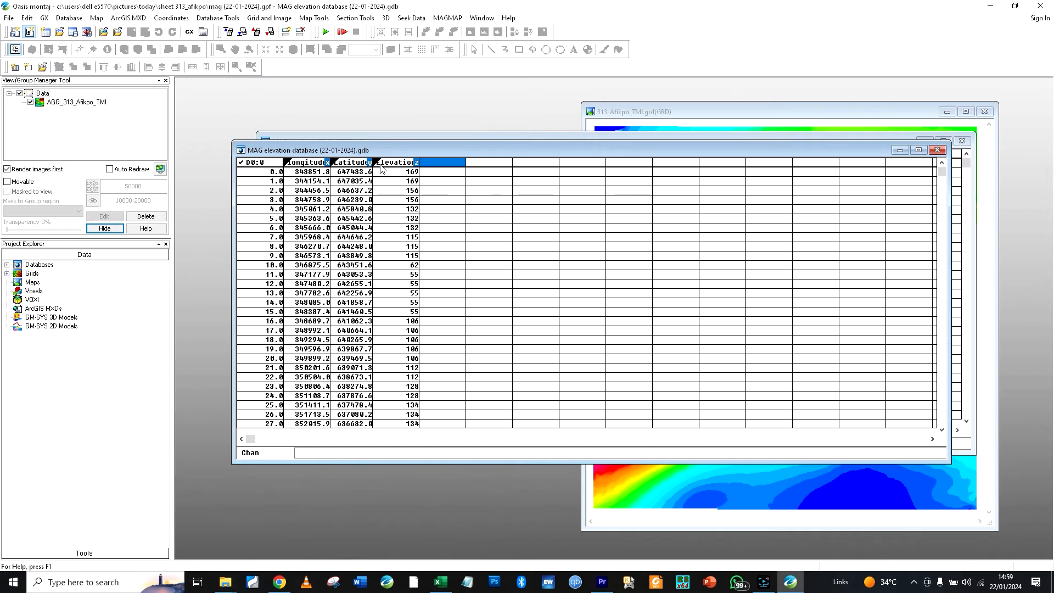
Grid the Elevation channel with Minimum Curvature into Mag elevation.grd, leaving the cell size blank, and reposition the grid window
click(267, 19)
mouse_move(277, 31)
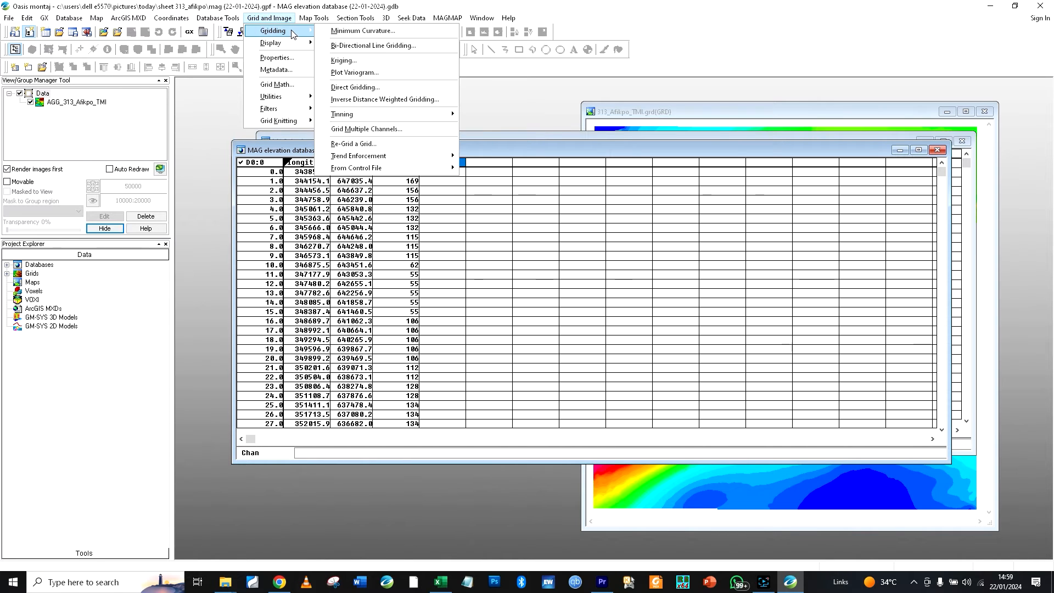
click(344, 32)
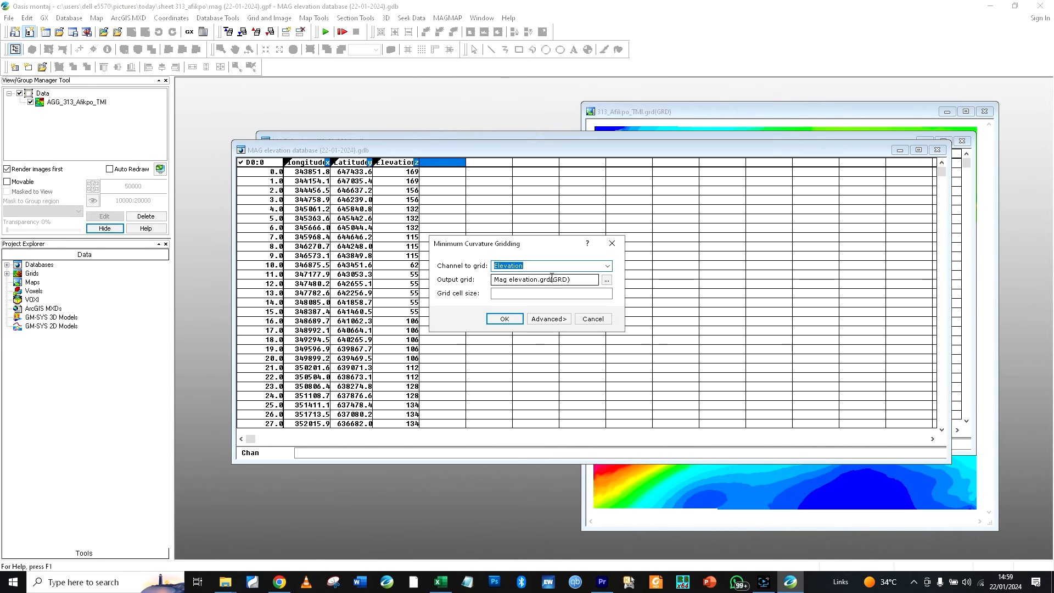
click(505, 319)
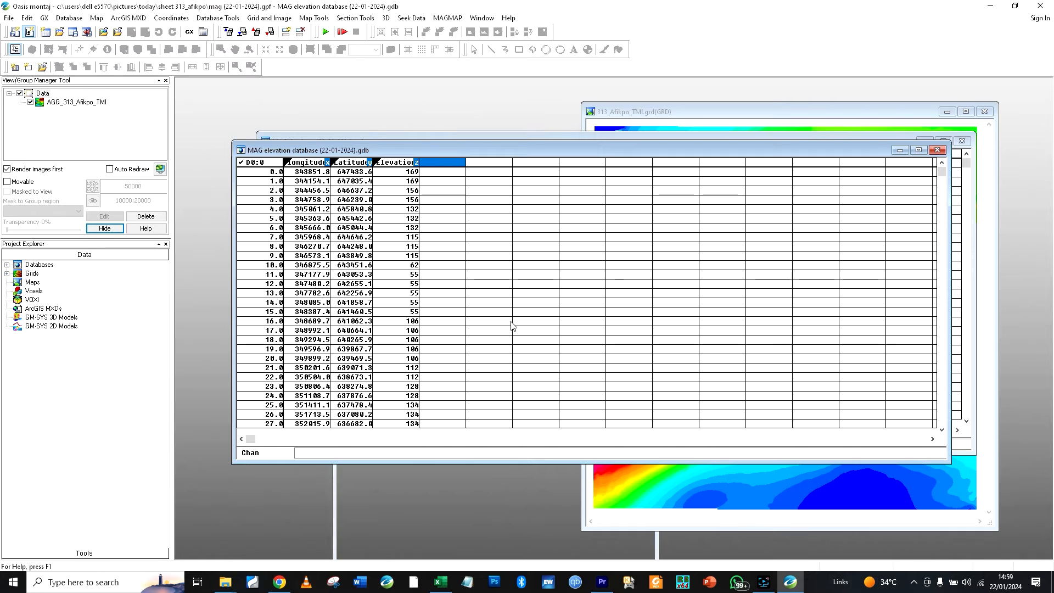
mouse_move(497, 242)
mouse_down()
mouse_move(634, 123)
mouse_move(608, 112)
mouse_up()
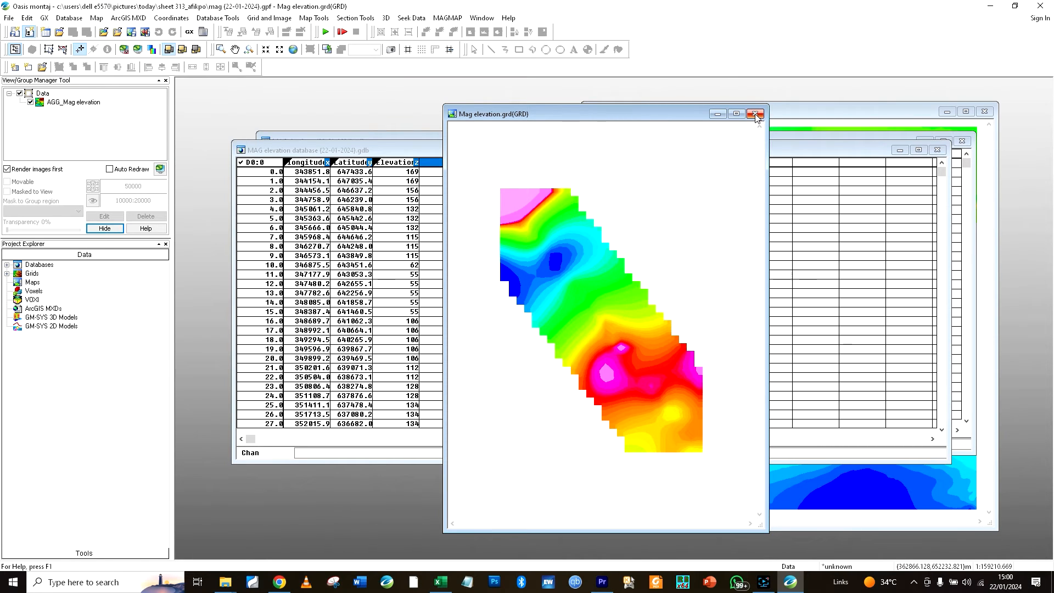
Select Mag elevation.grd in the project's grid list, minimise the elevation grid and elevation database windows, and bring MAG database (22-01-2024) into view
click(7, 273)
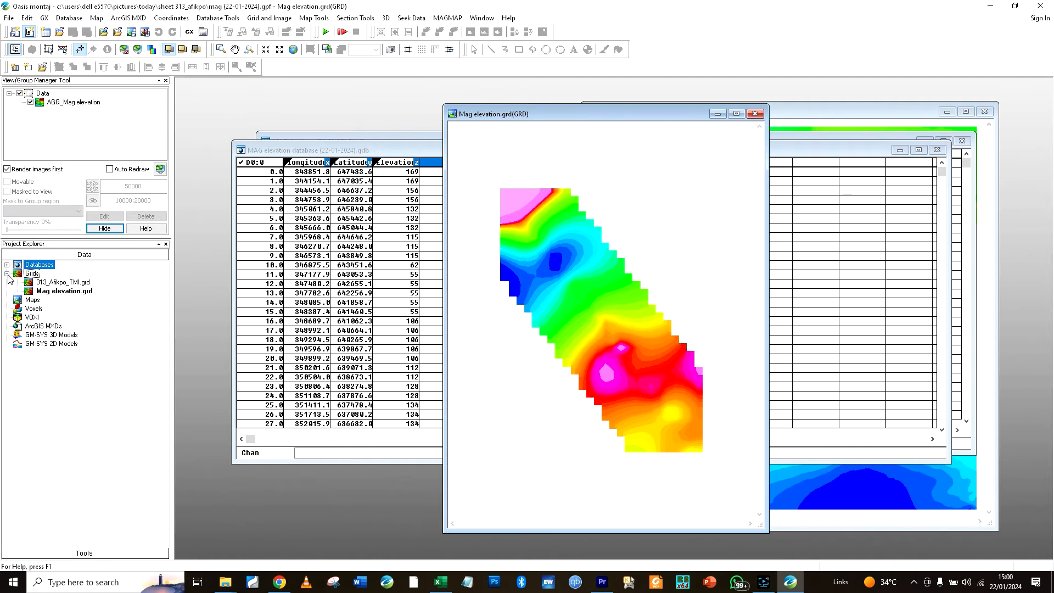
click(51, 295)
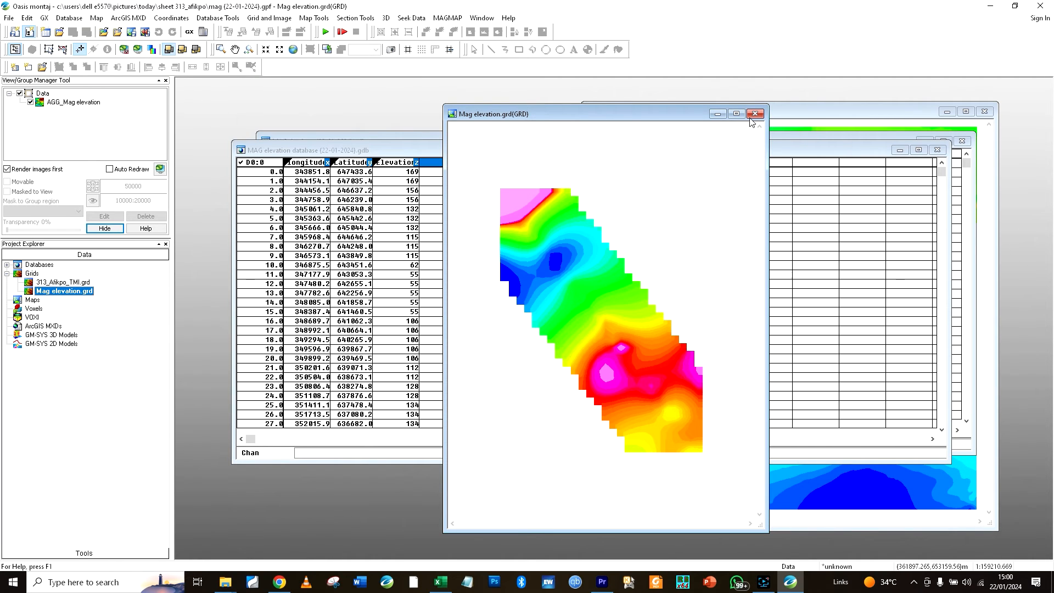
click(717, 114)
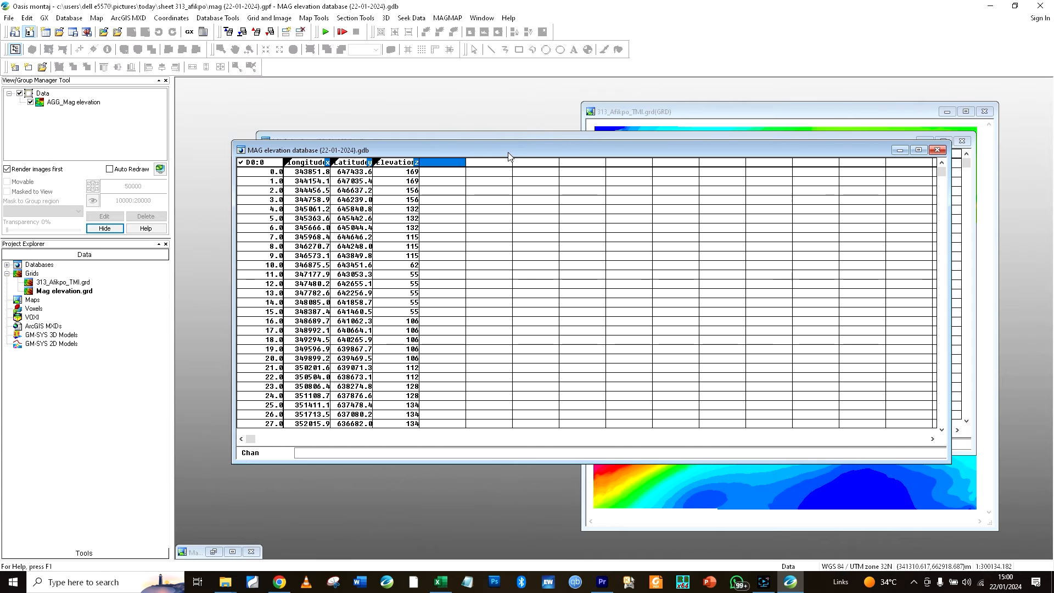
drag(583, 142, 578, 172)
click(895, 180)
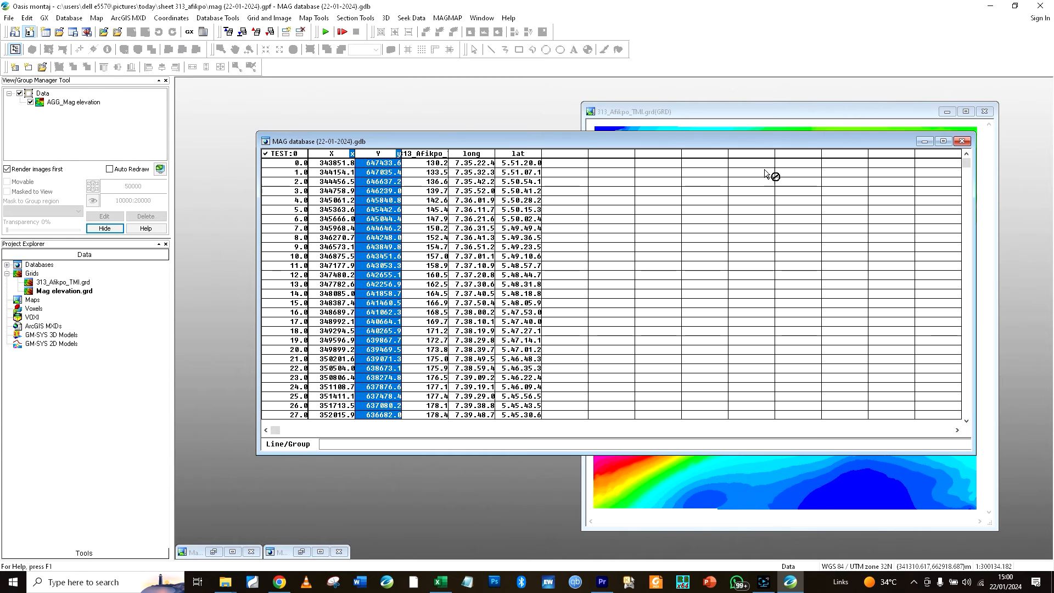
drag(486, 141, 458, 126)
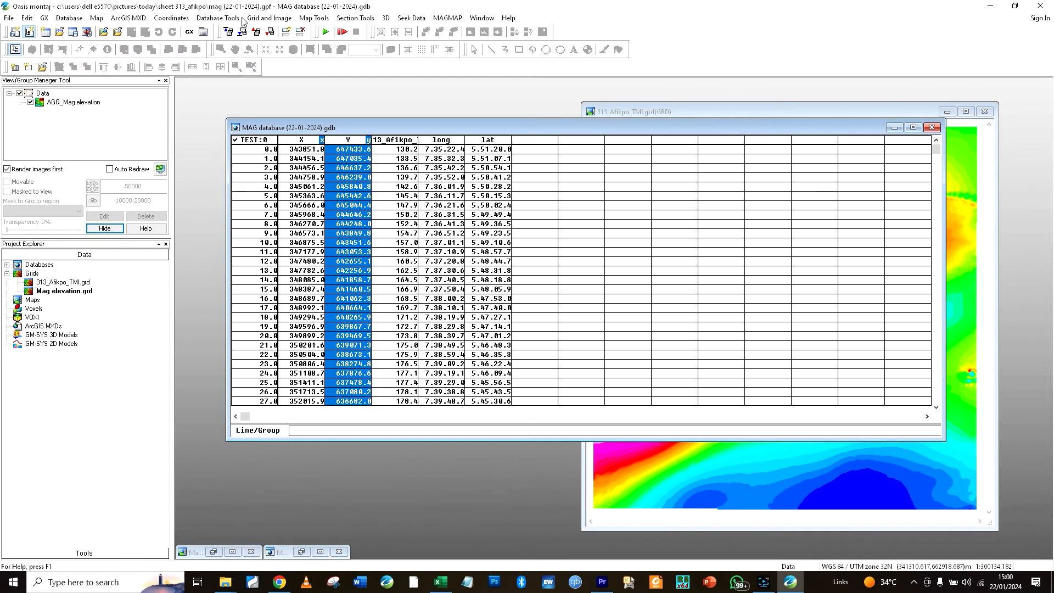
Sample Mag elevation.grd into a new Elevation channel of the MAG database using the X and Y reference channels, and check its rows
click(261, 19)
mouse_move(272, 96)
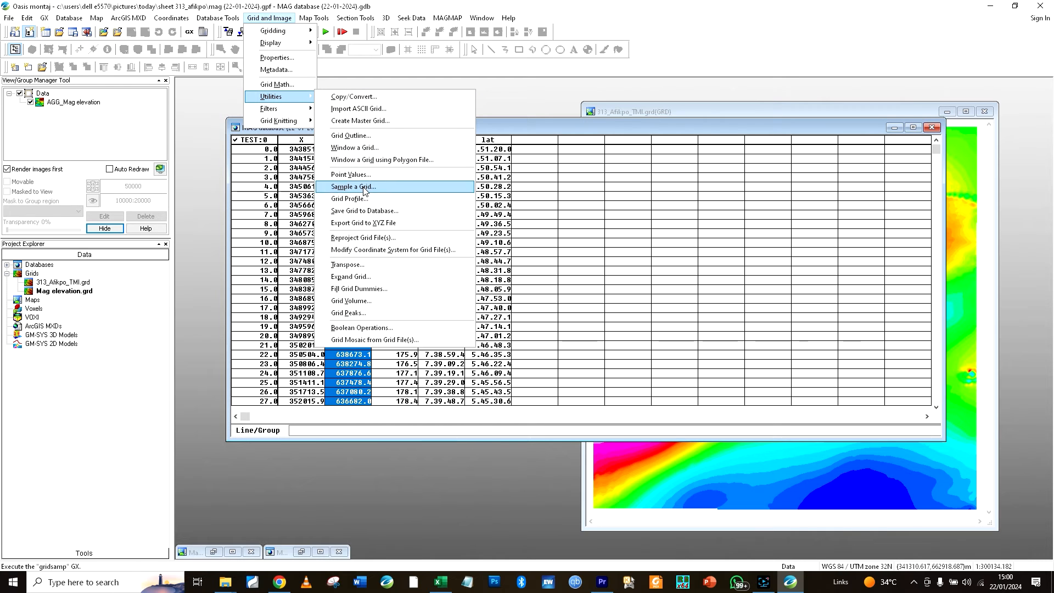
click(364, 188)
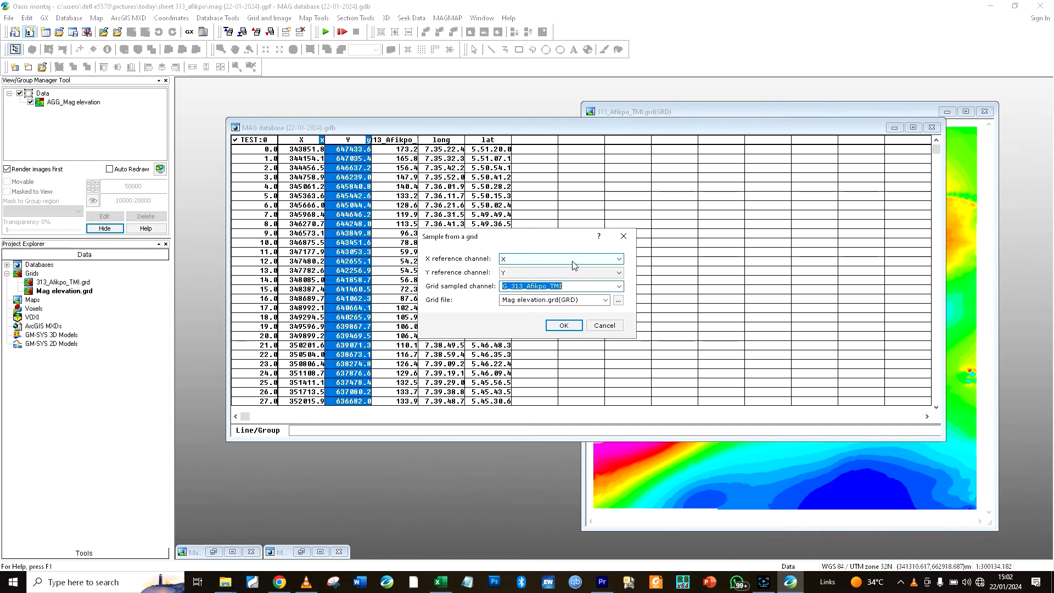
text(E)
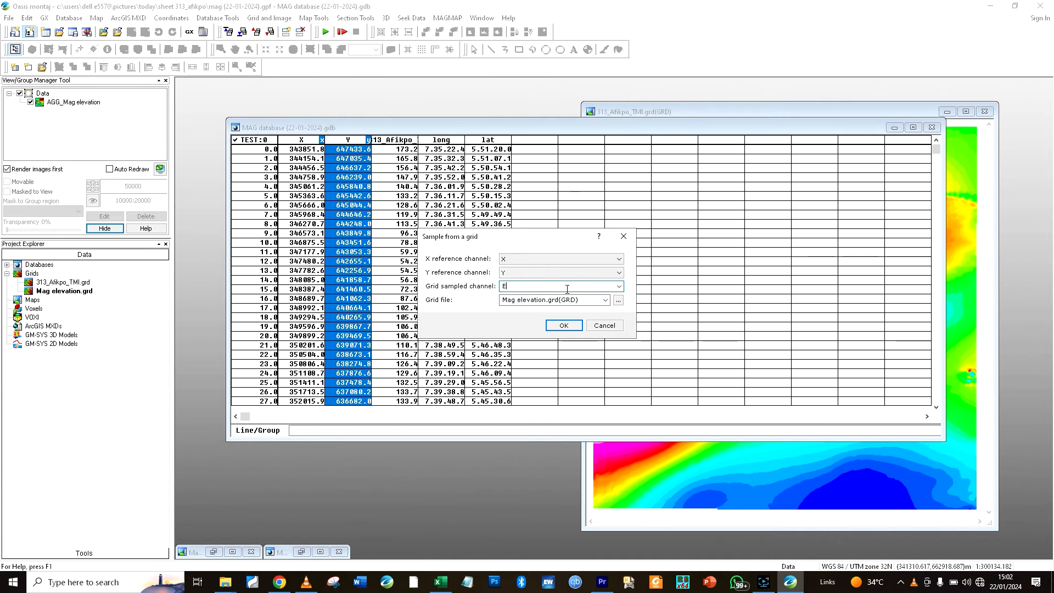
text(lavation)
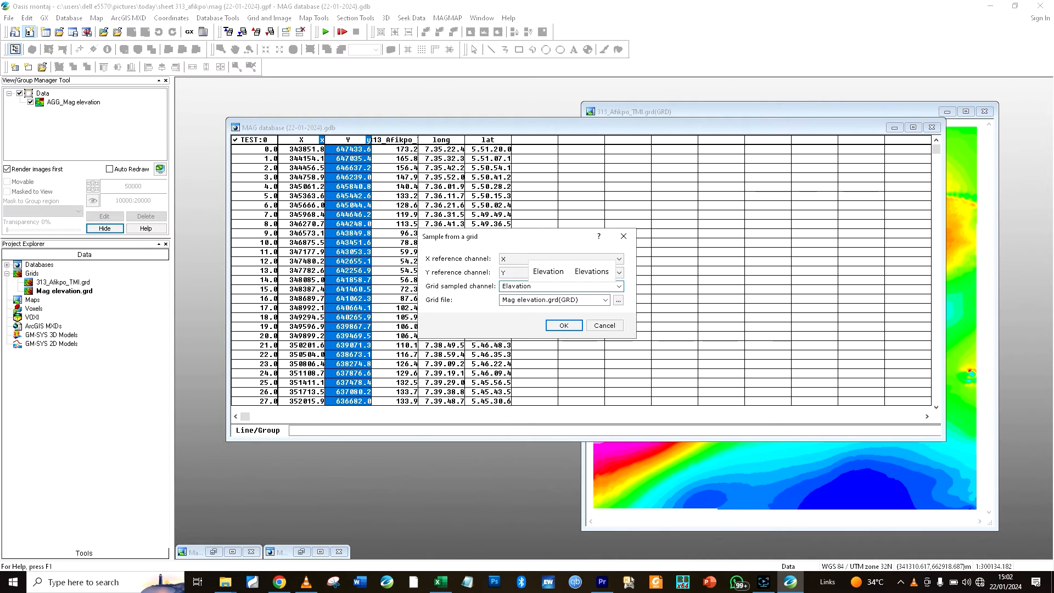
click(548, 274)
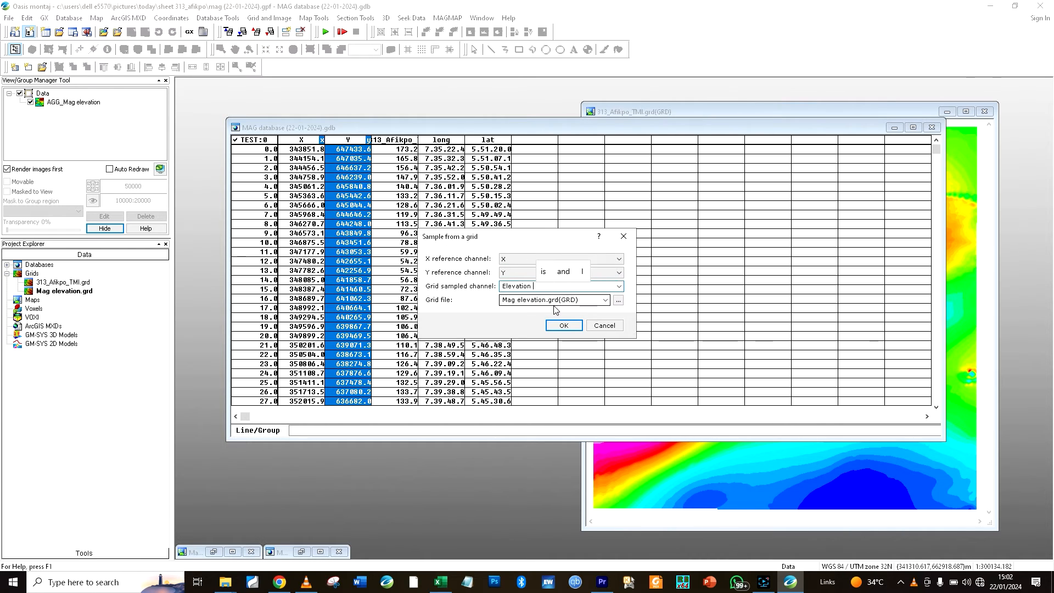
click(605, 301)
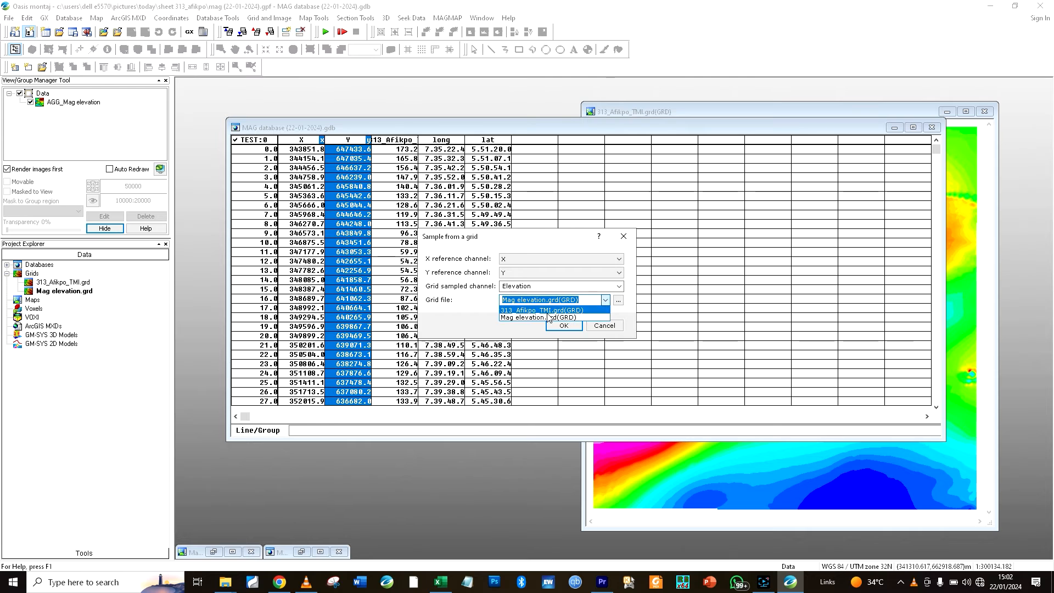
click(536, 318)
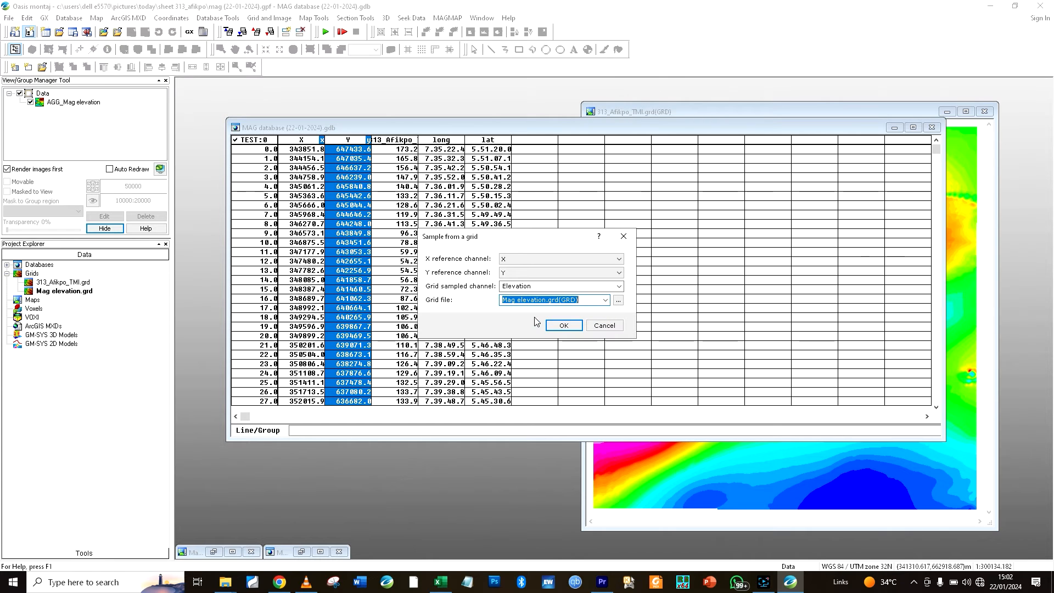
click(562, 325)
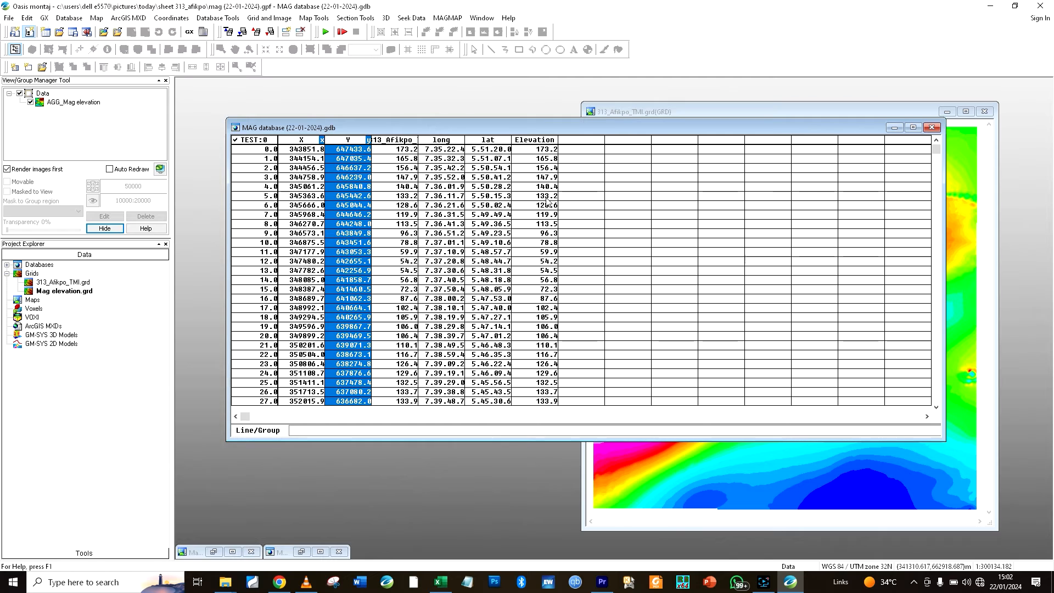
scroll(543, 275, down, 7)
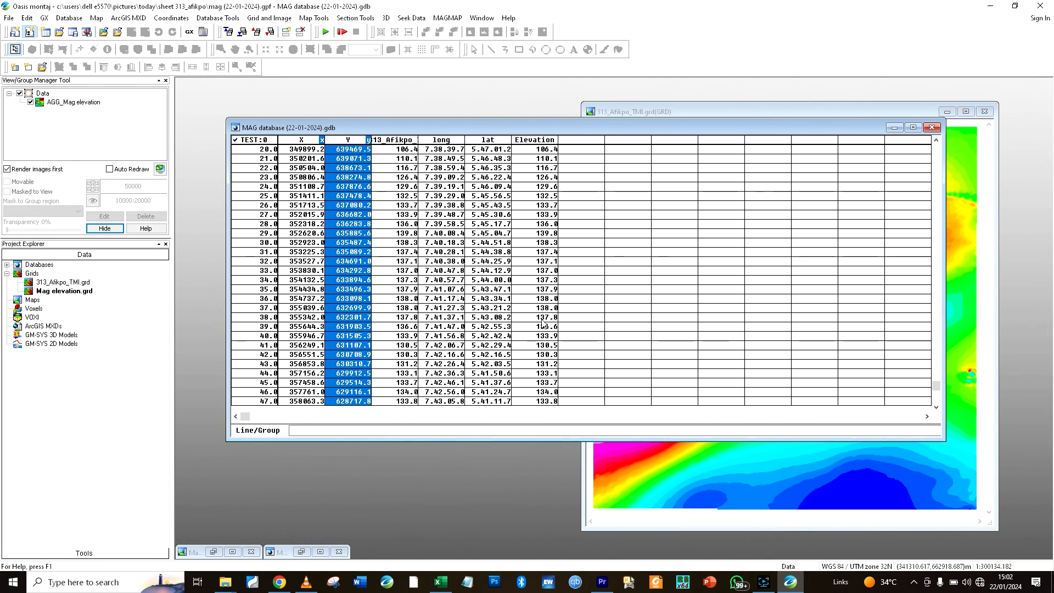
scroll(544, 263, up, 7)
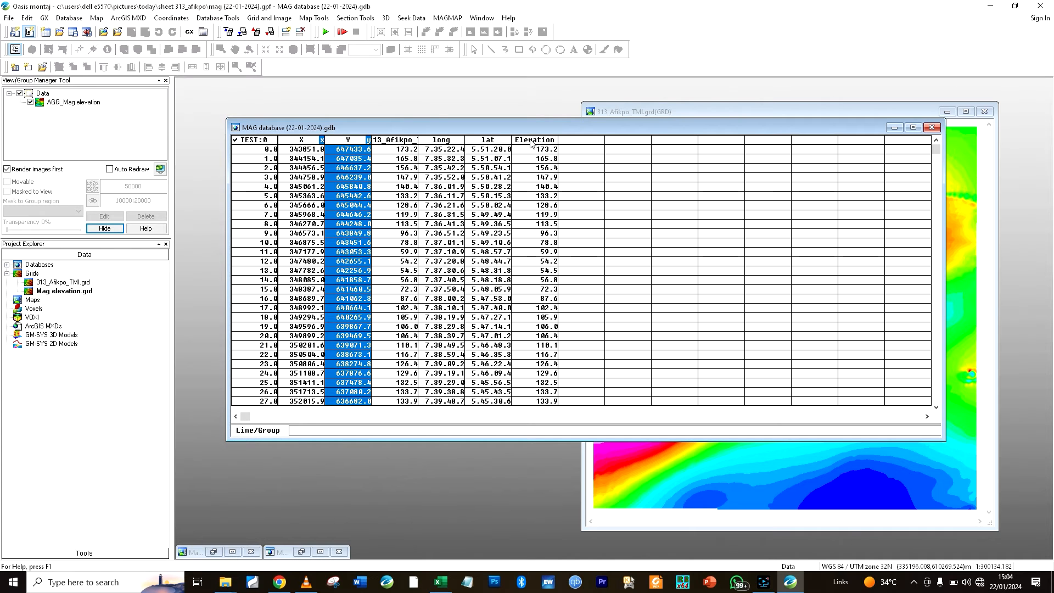
Load the igrf.omn menu to make the IGRF tools available for the MAG database
click(564, 140)
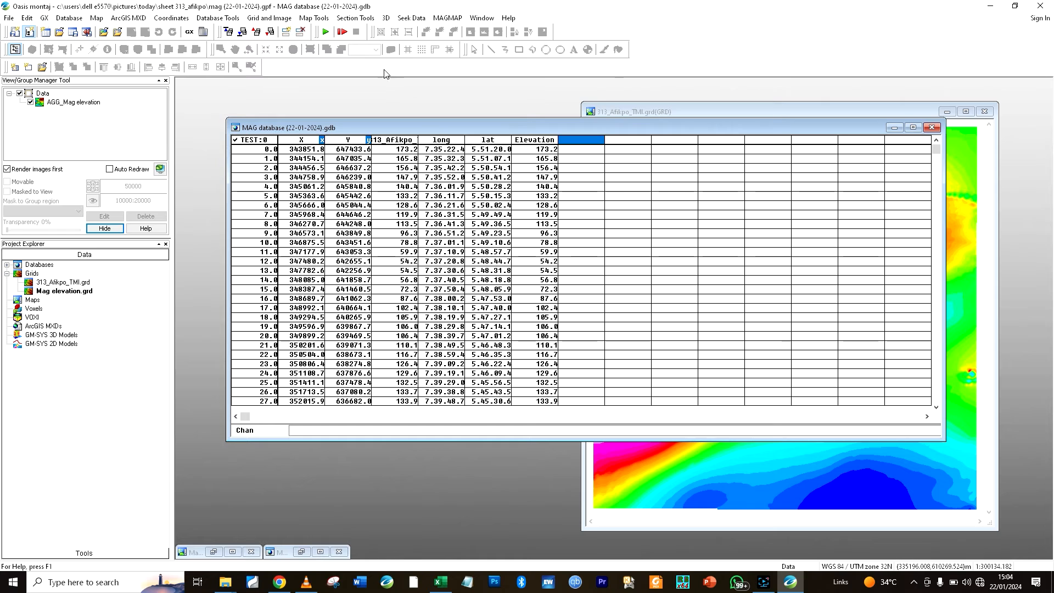
click(44, 18)
click(58, 31)
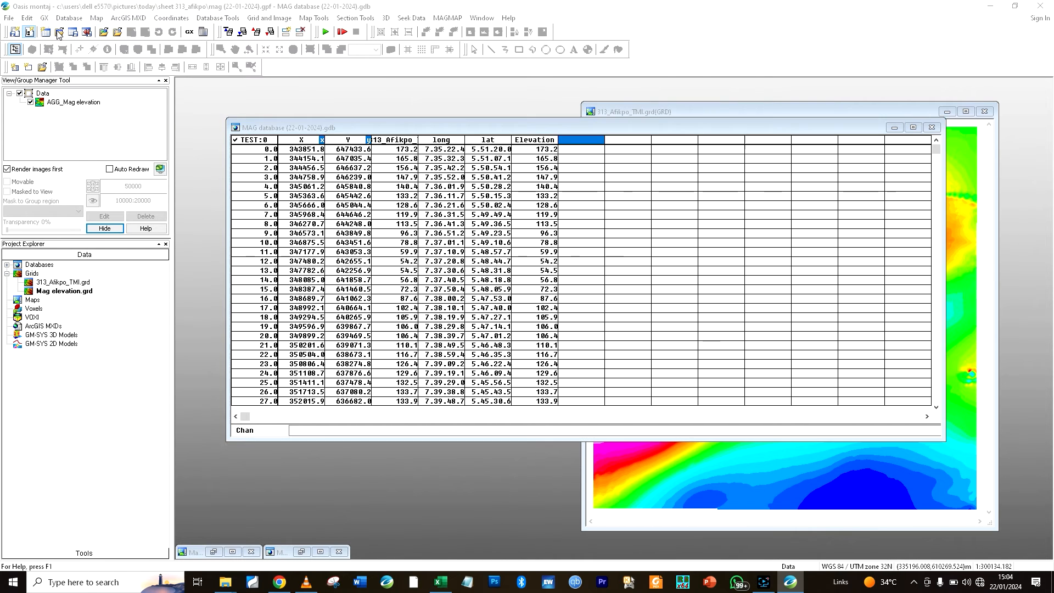
click(416, 279)
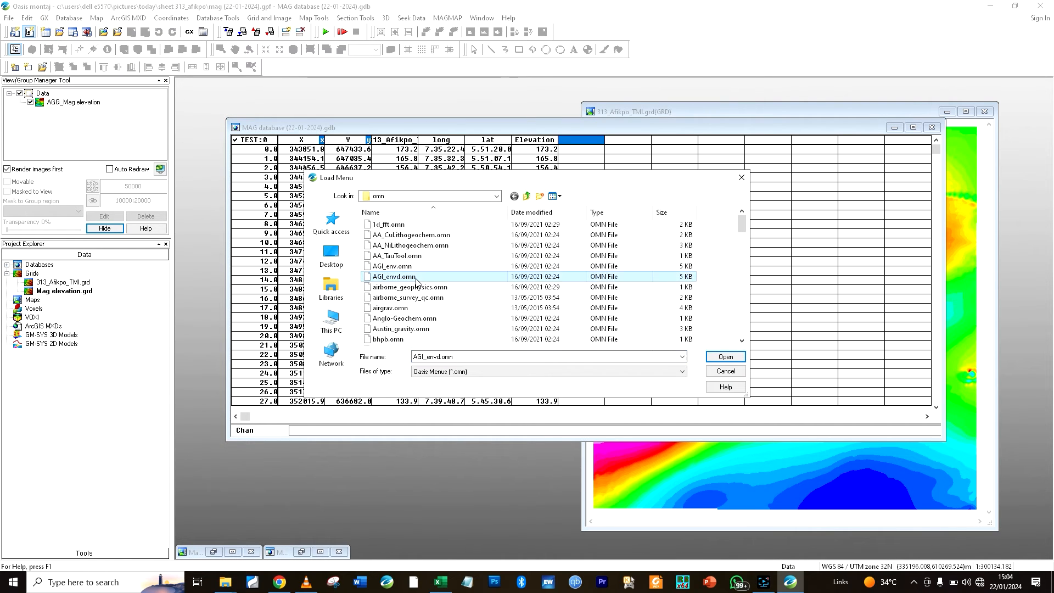
key(i)
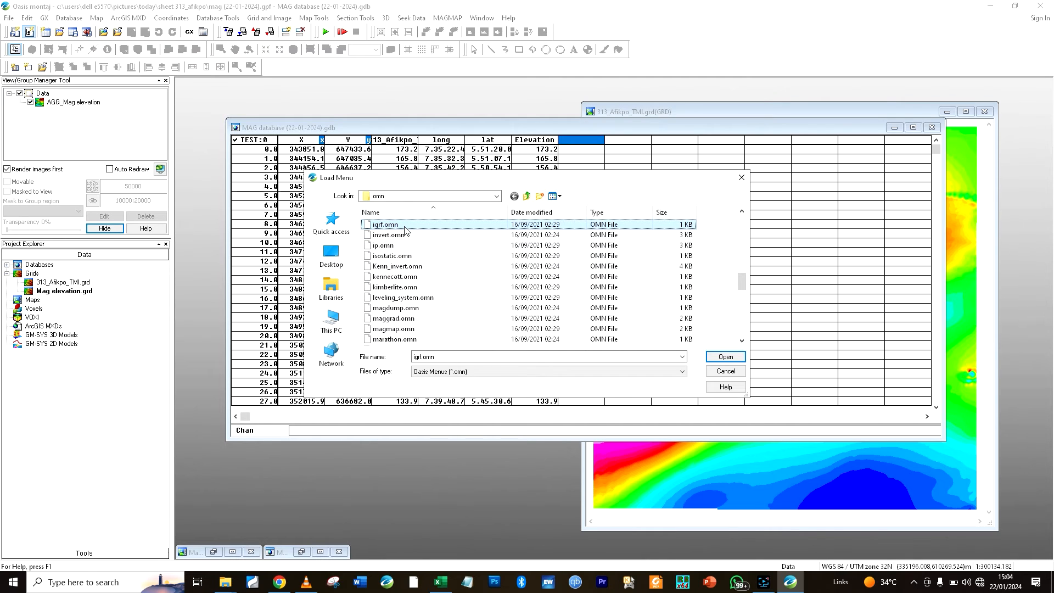
double_click(394, 224)
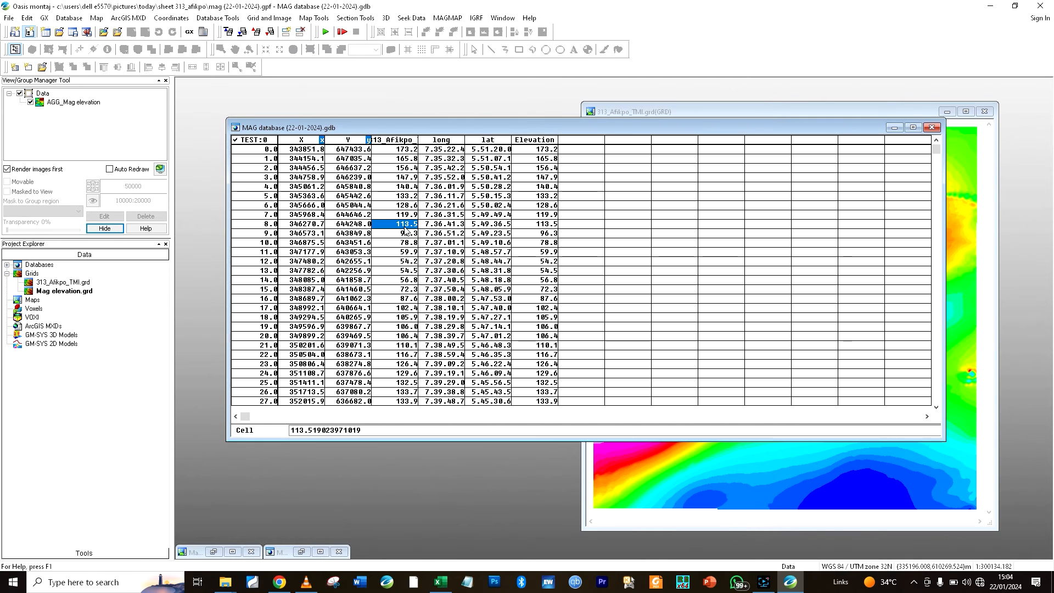
Start an IGRF channel computation for the MAG database and set the survey date to 2001/01/01
click(476, 18)
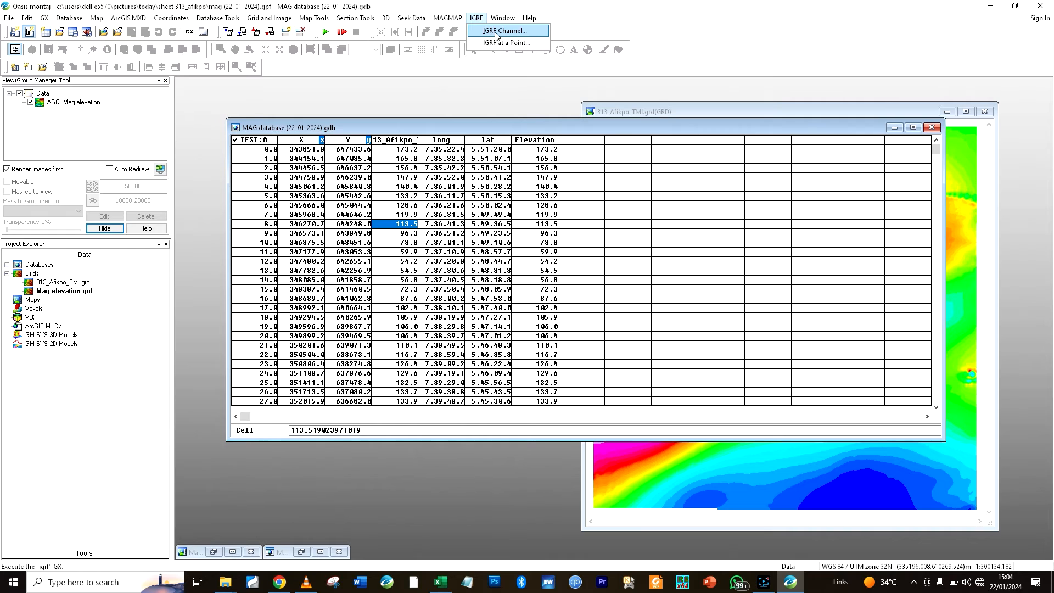
click(496, 31)
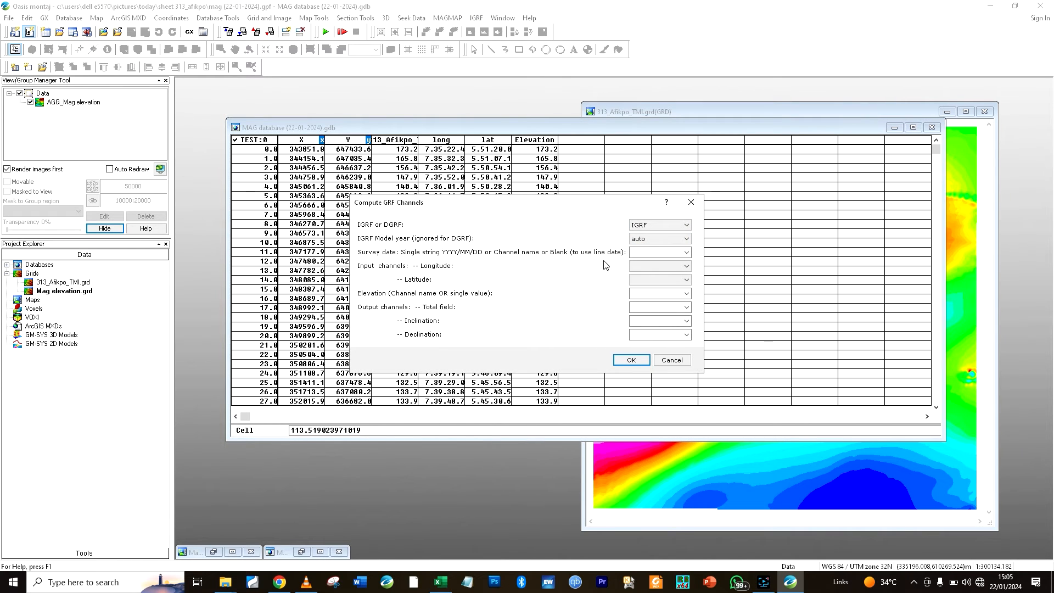
click(648, 256)
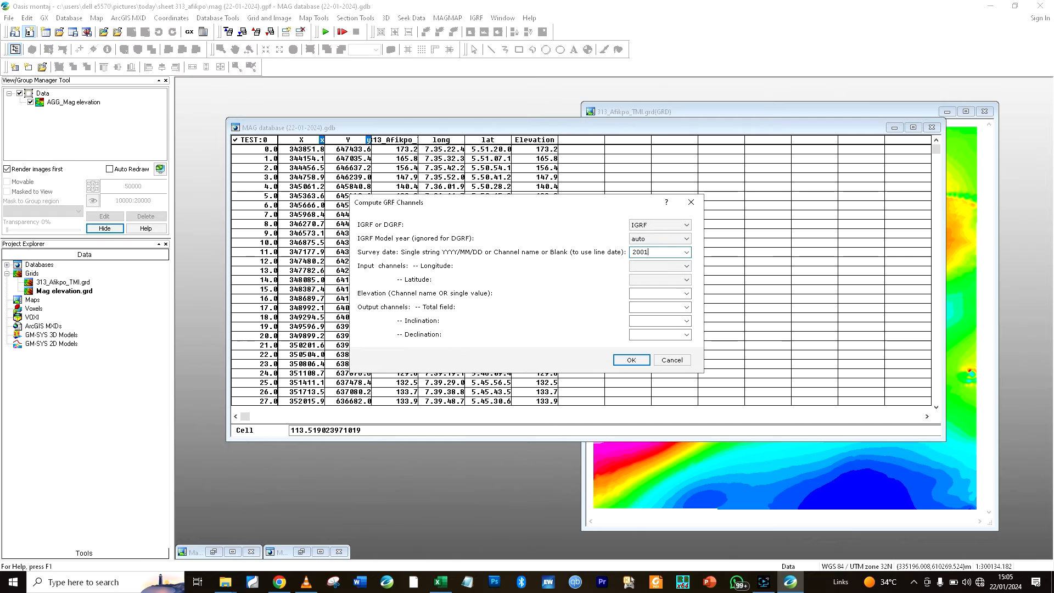
text(/01/01)
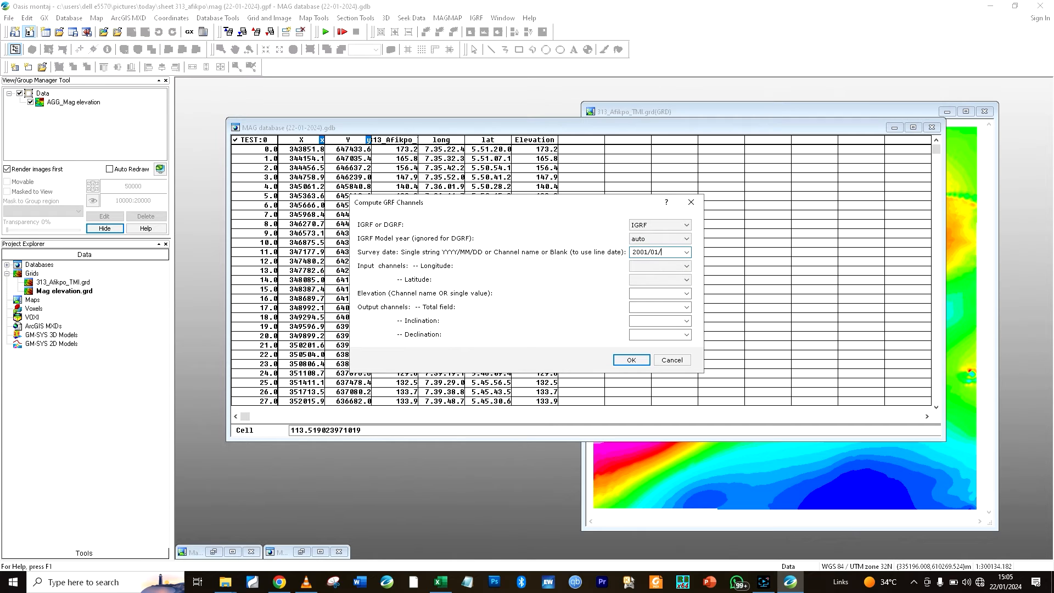
click(644, 268)
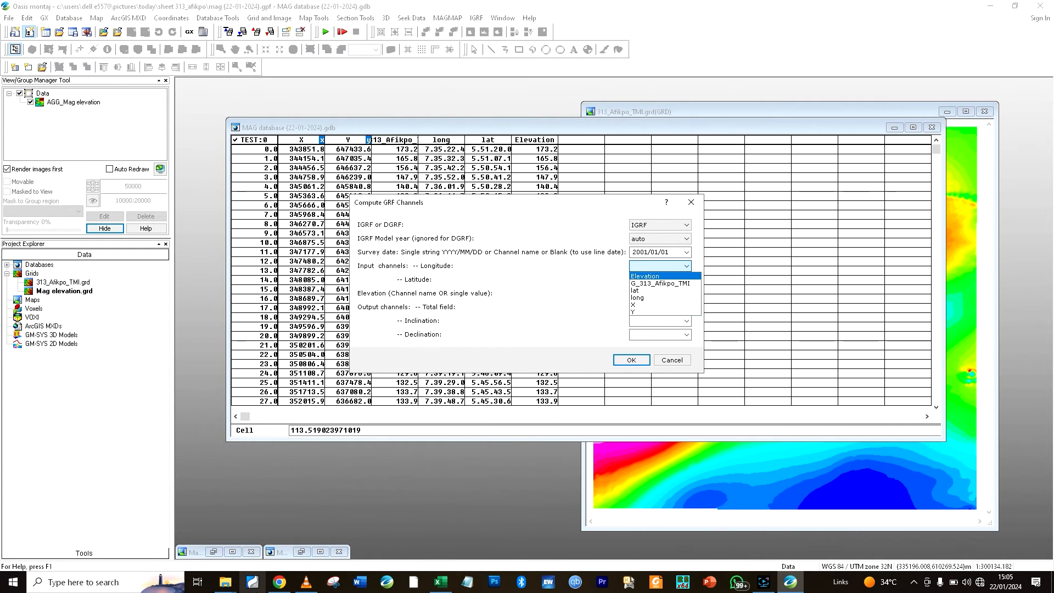
Switch to the VLC tutorial video, review the part showing the Compute GRF Channels settings, and return to Oasis montaj
click(306, 582)
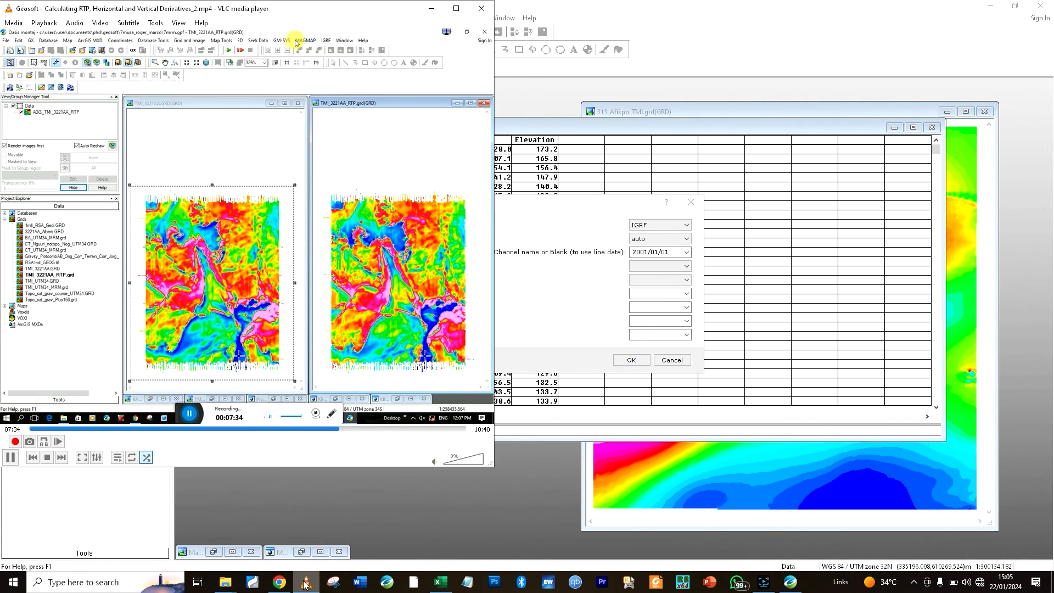
click(314, 429)
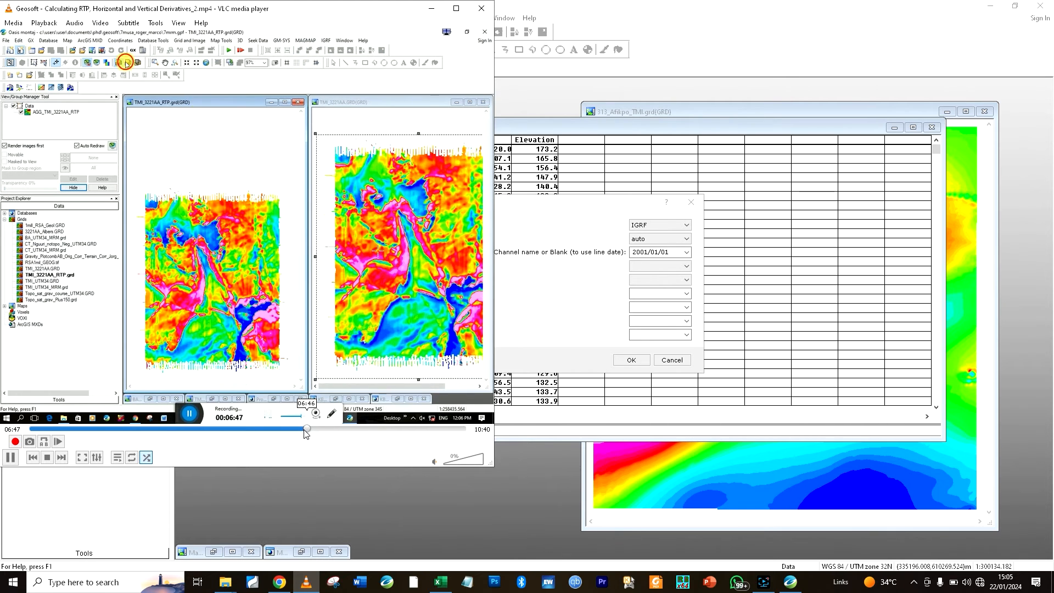
click(296, 429)
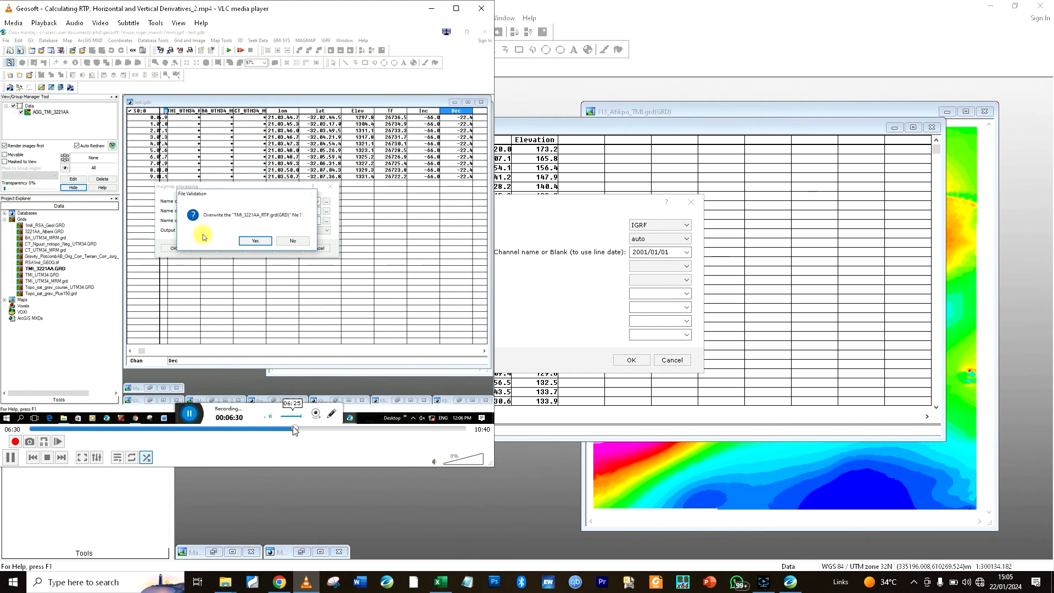
click(292, 429)
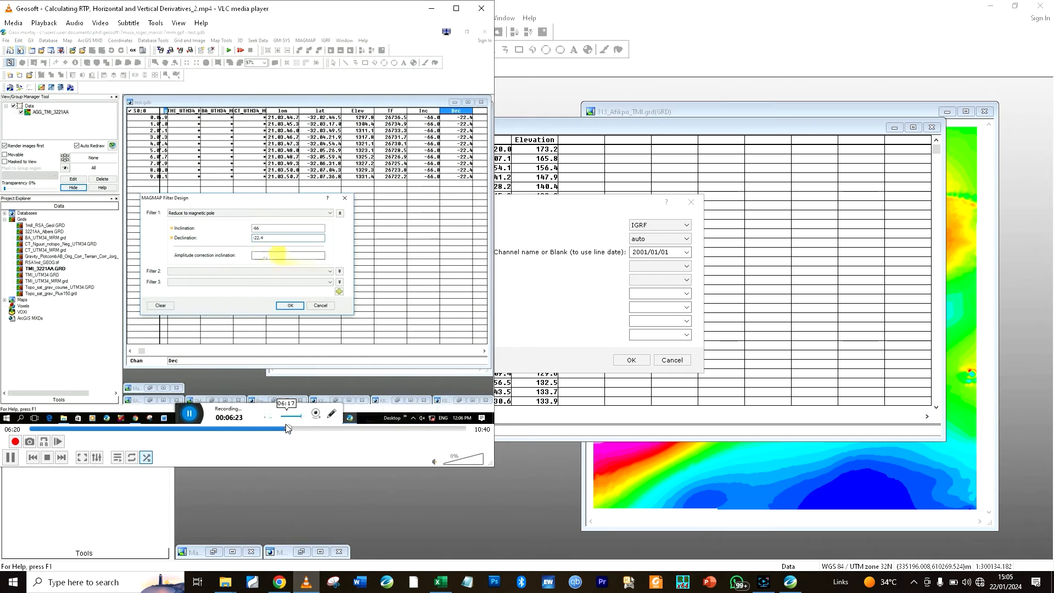
click(258, 429)
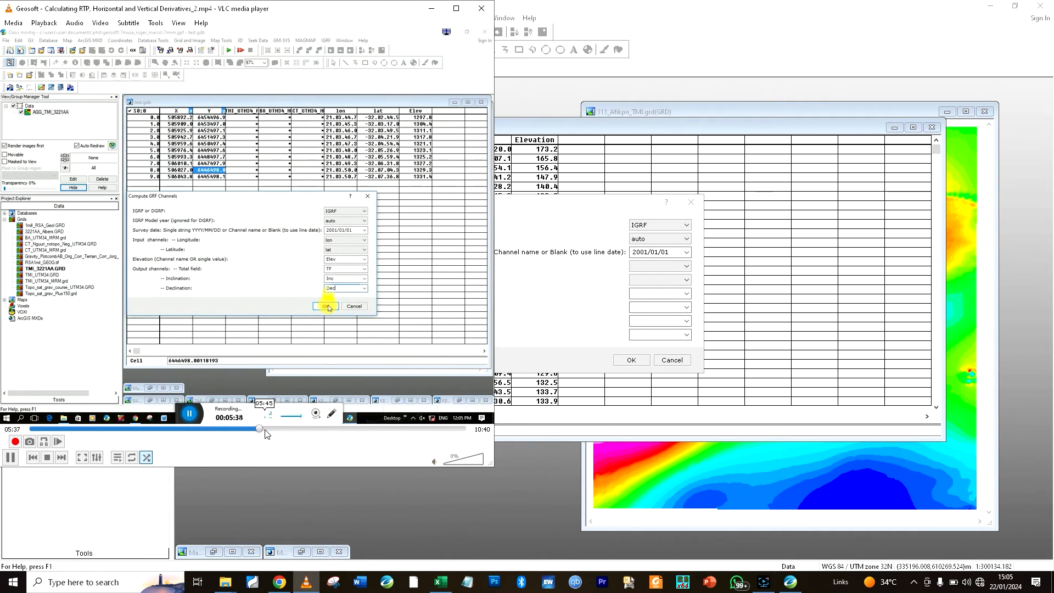
click(269, 429)
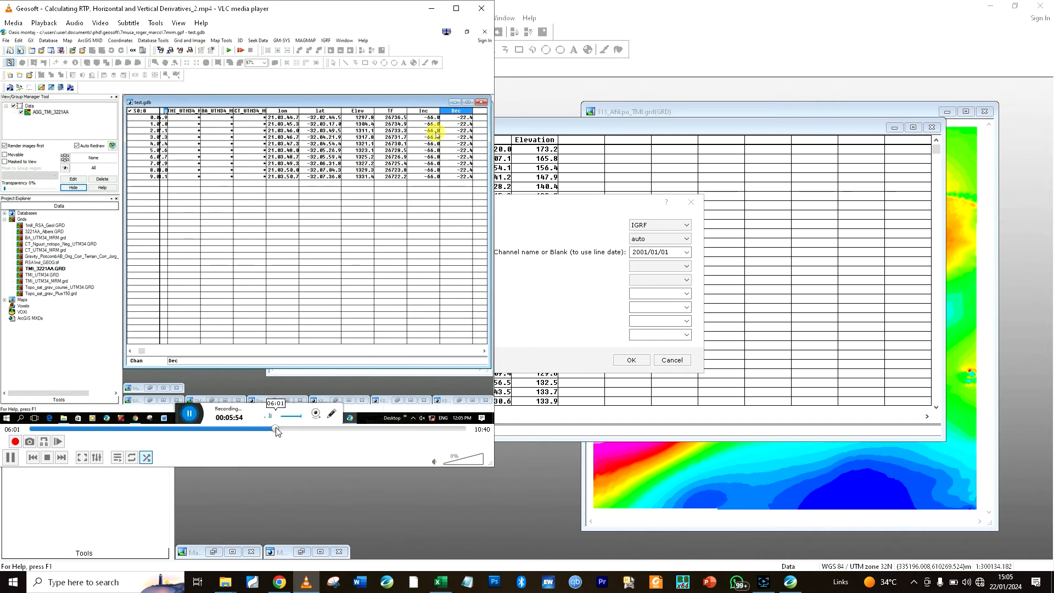
click(257, 429)
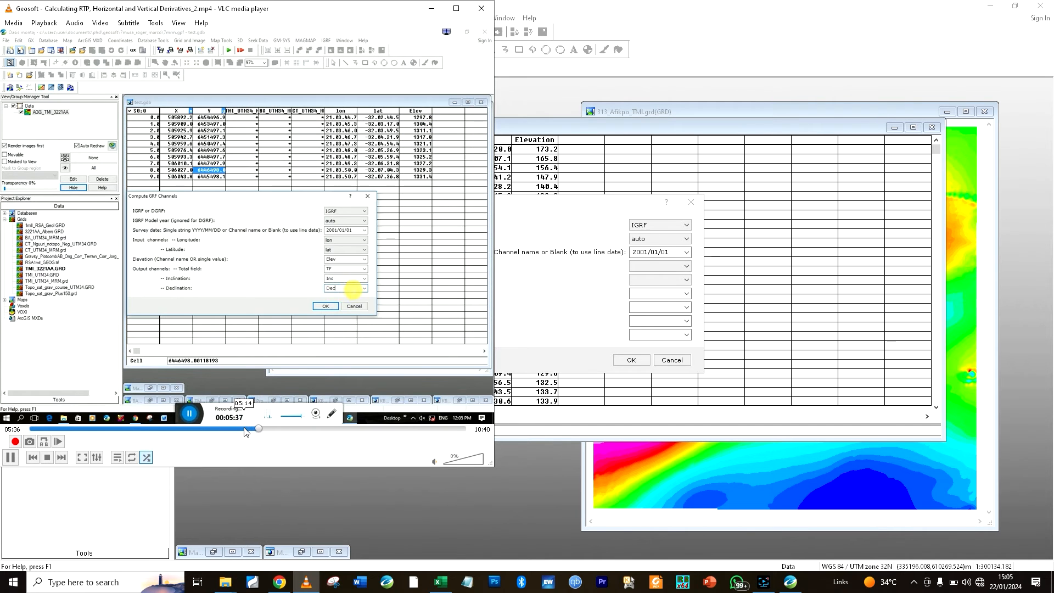
click(513, 297)
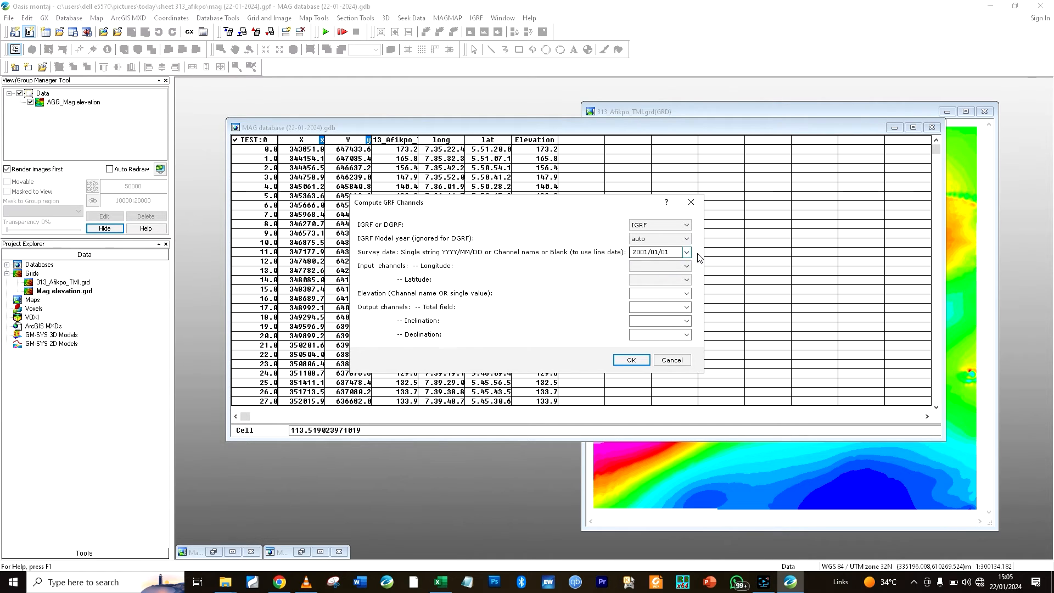
Set the IGRF input channels to long for longitude, lat for latitude and Elevation for elevation
click(665, 266)
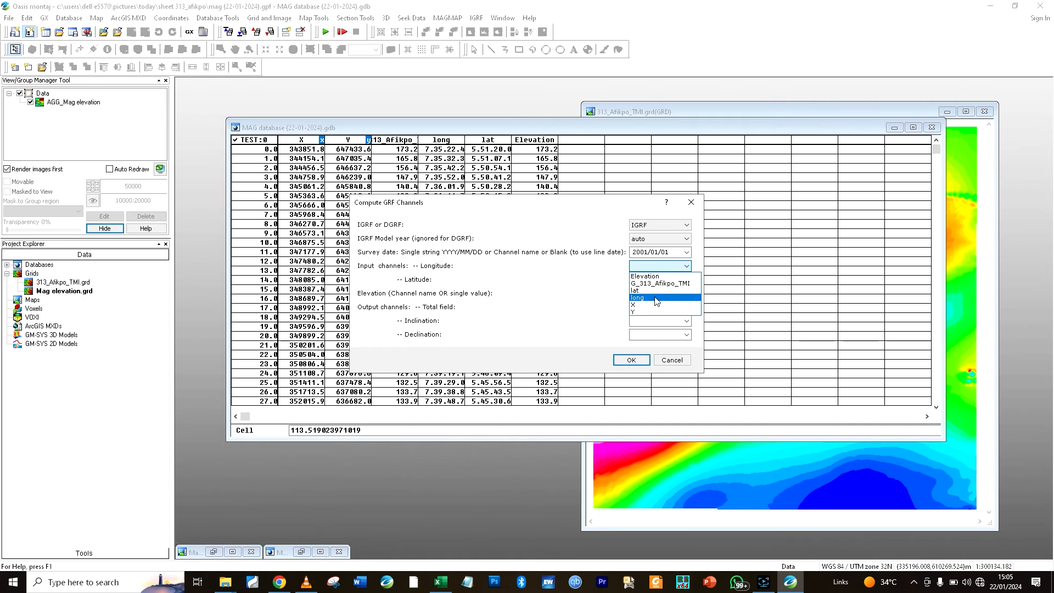
click(657, 297)
click(652, 280)
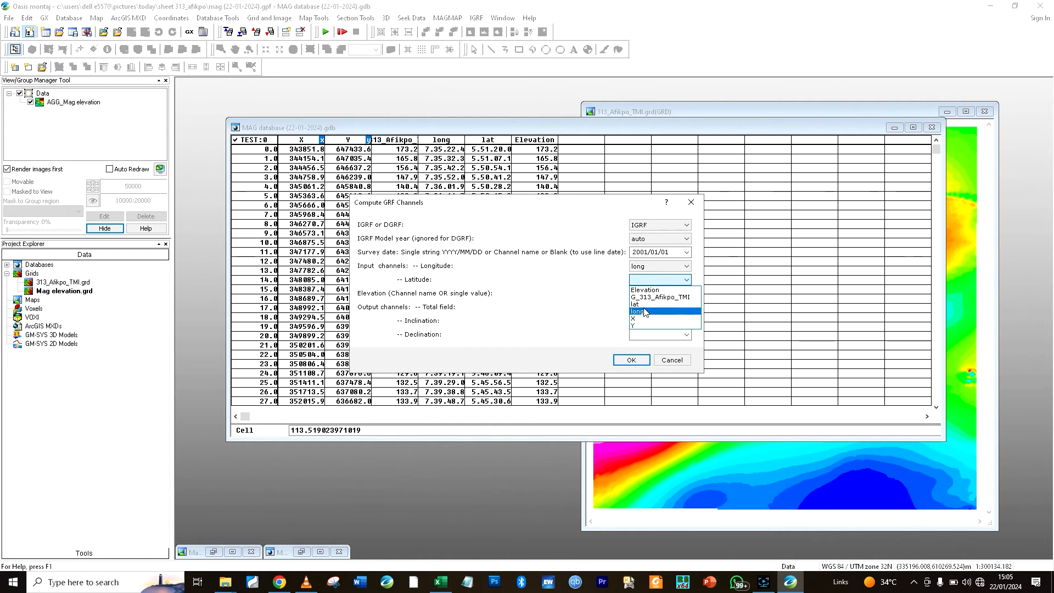
click(638, 304)
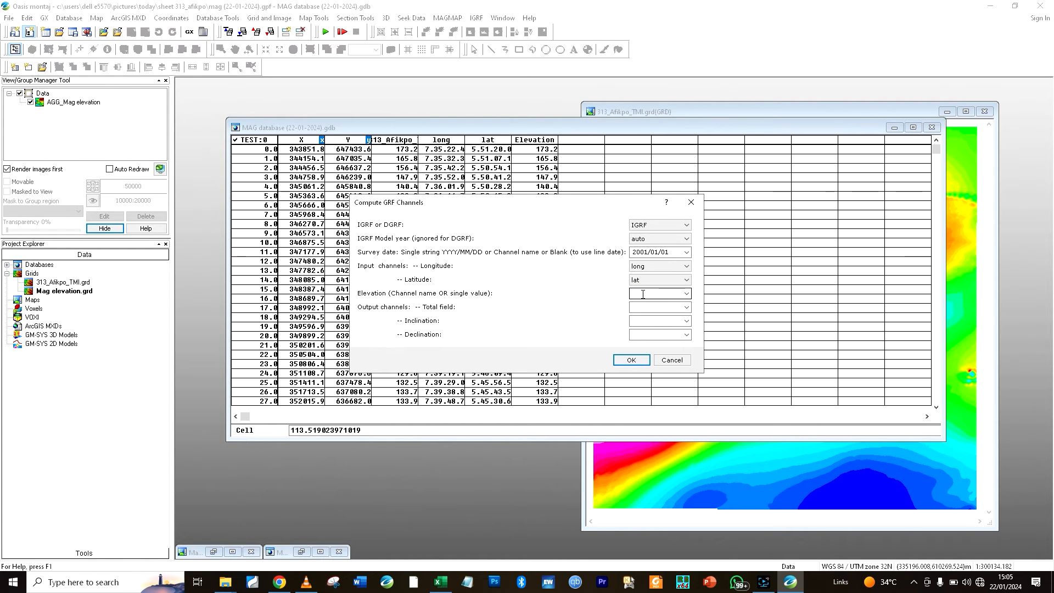
click(687, 294)
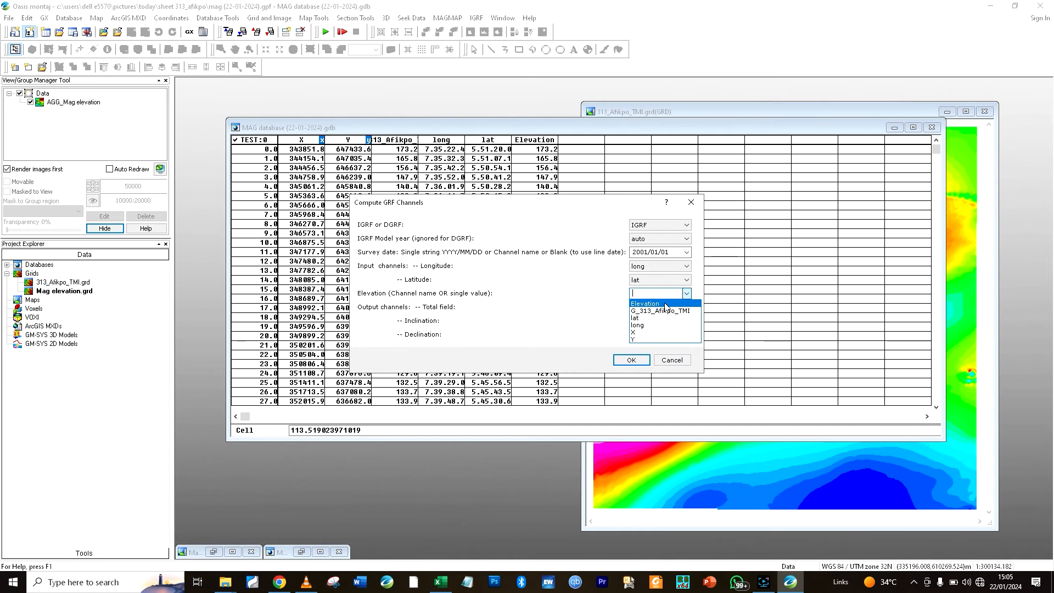
click(653, 303)
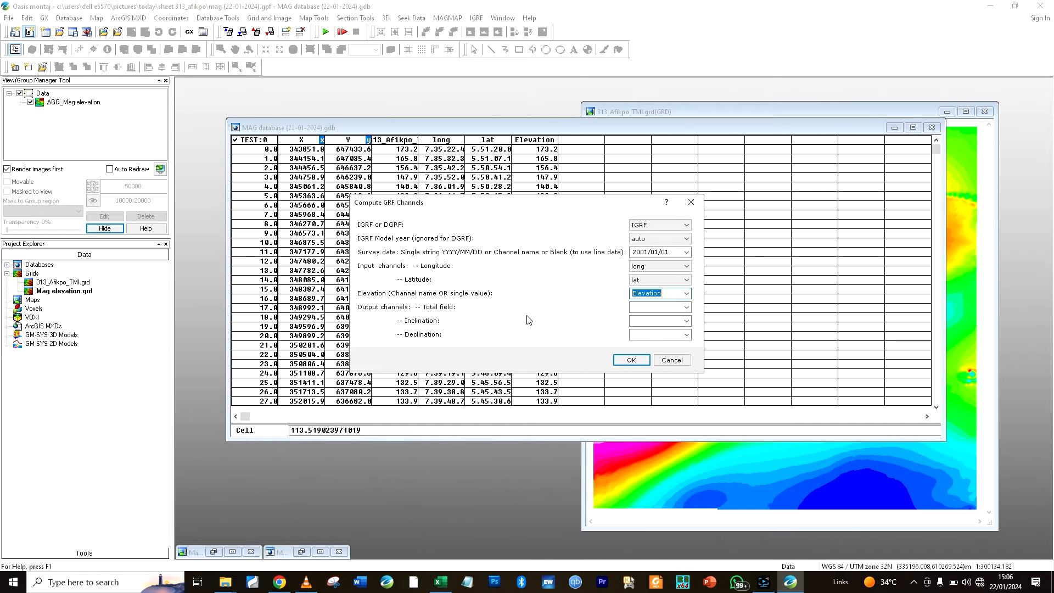
Name the output channels TF for total field, INC for inclination and DEC for declination, and compute them
click(647, 307)
text(t)
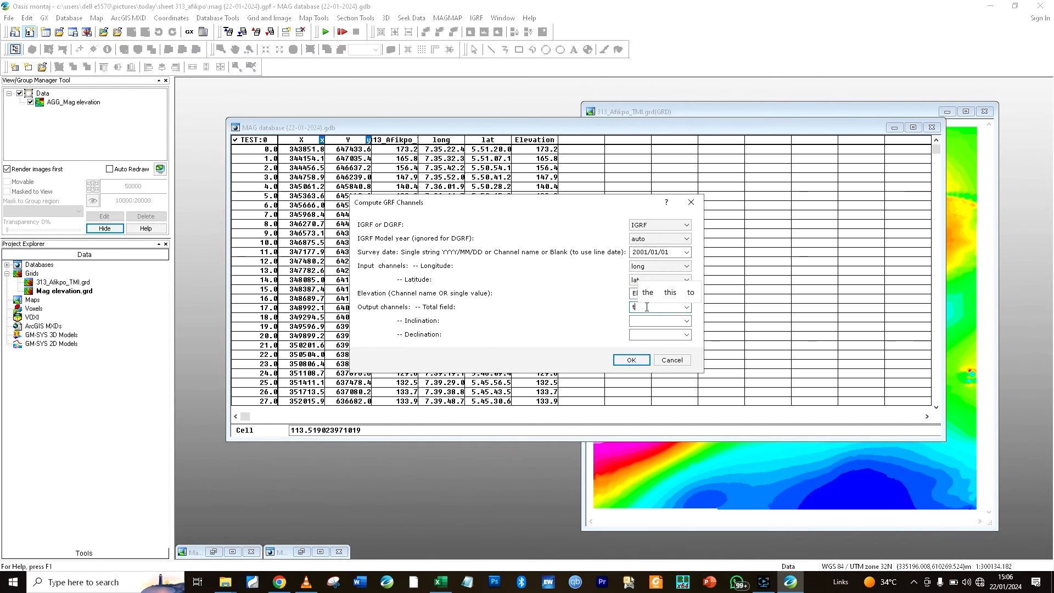
key(BackSpace)
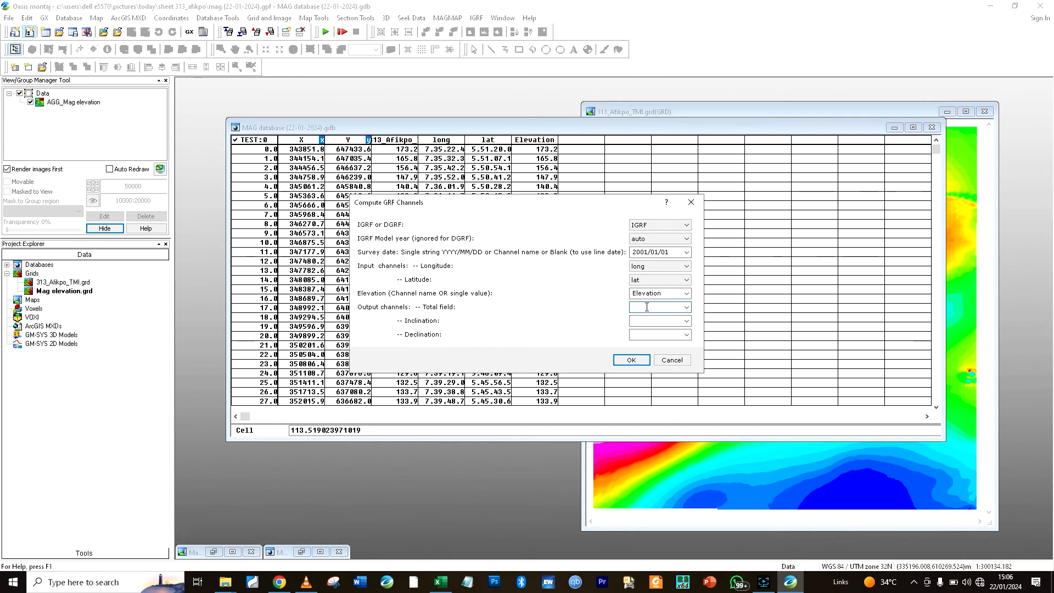
text(TF)
click(648, 320)
text(INC)
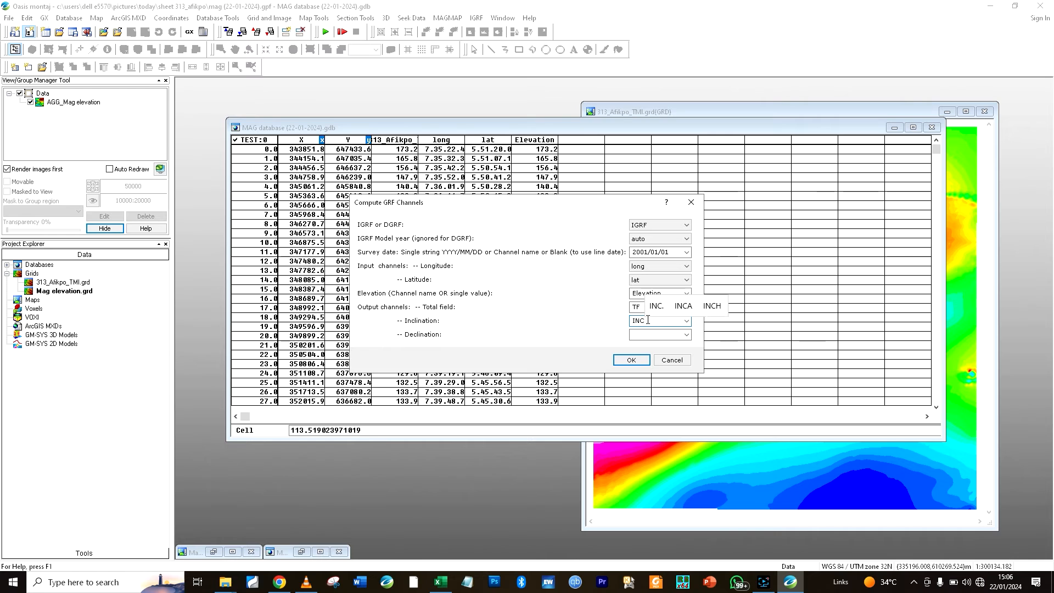
click(642, 334)
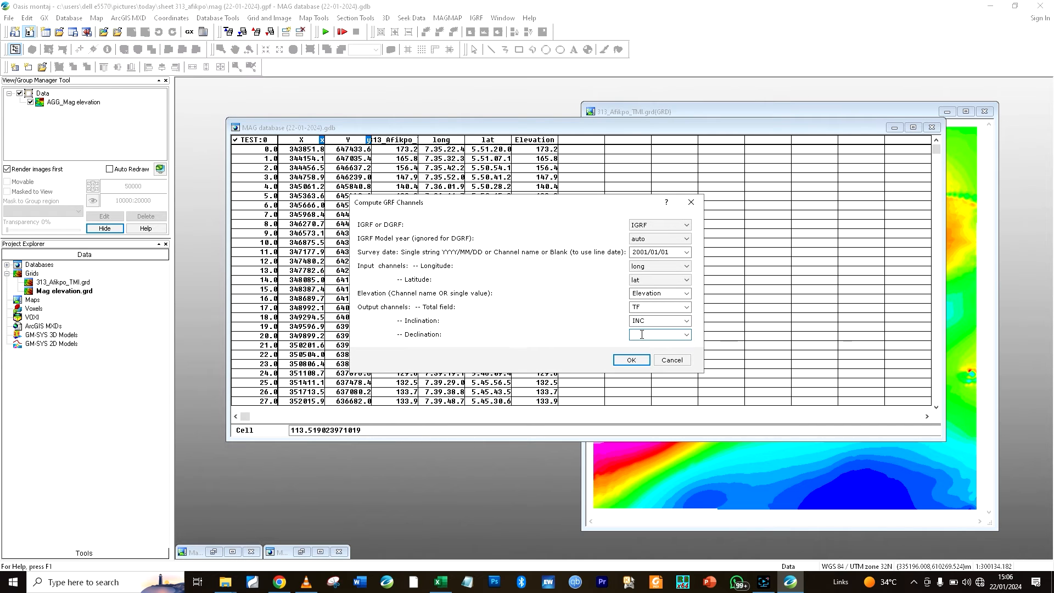
text(DEC)
click(639, 361)
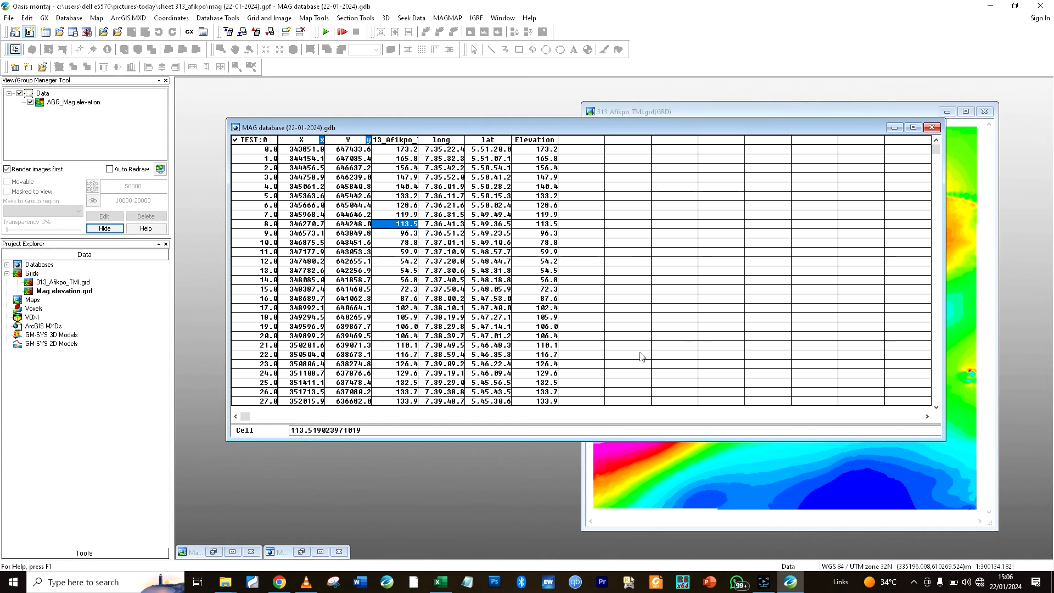
Display the computed TF and INC channels in the empty columns after Elevation in the MAG database
right_click(580, 141)
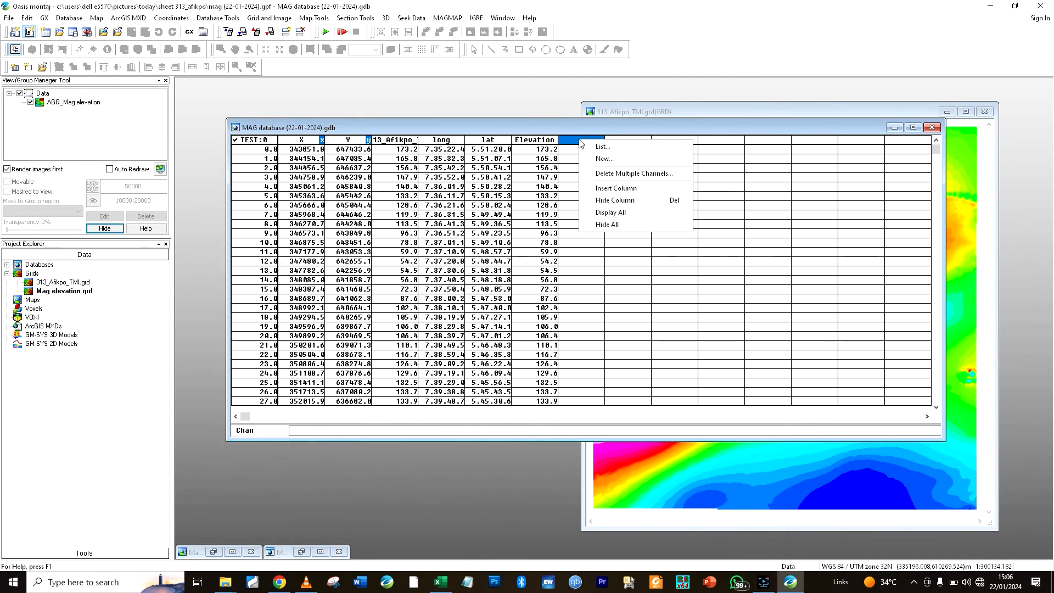
click(601, 148)
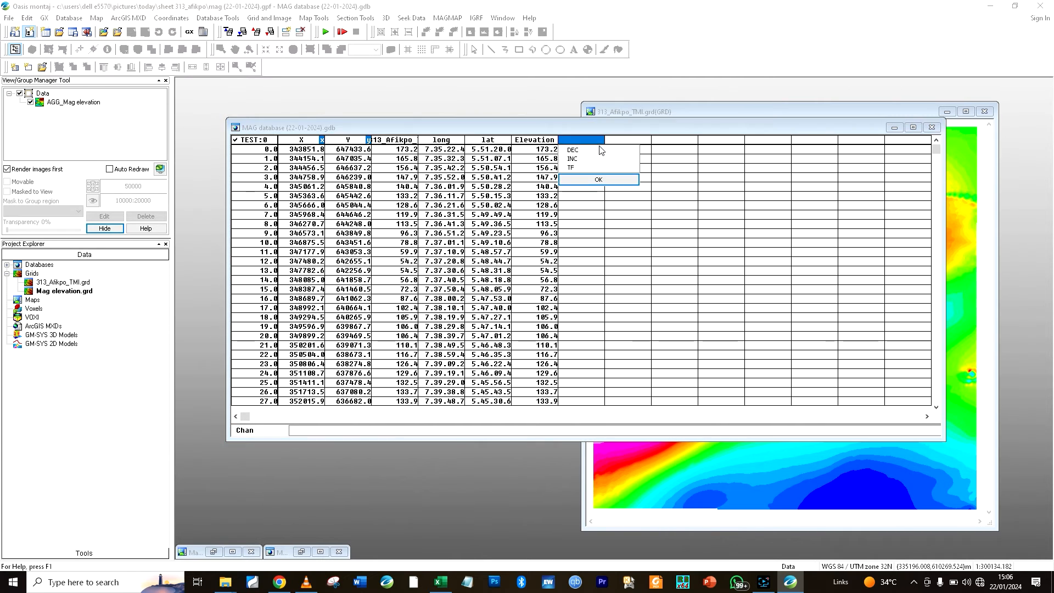
click(573, 168)
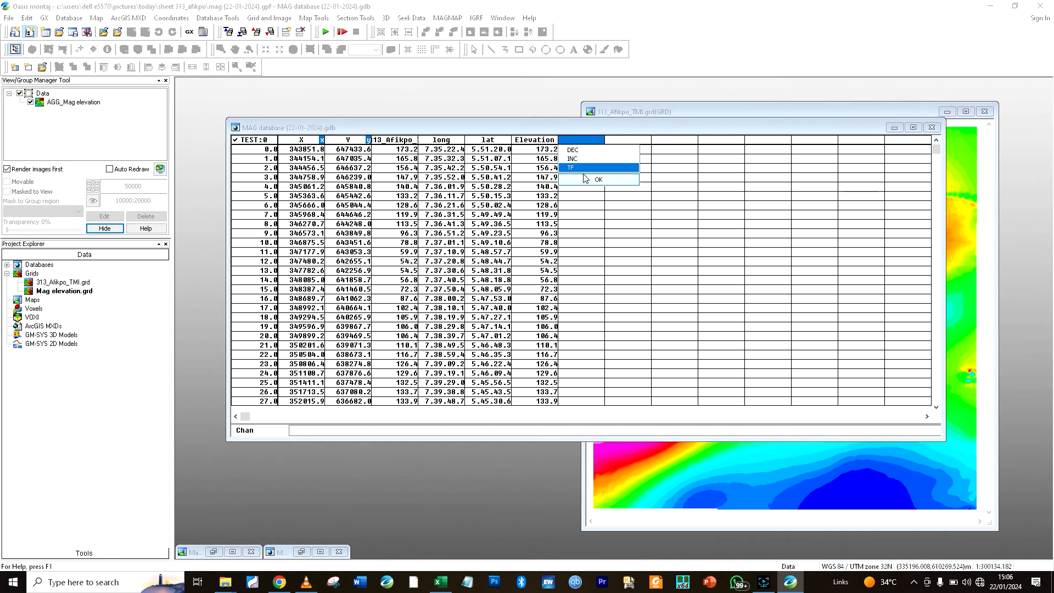
click(586, 180)
right_click(625, 141)
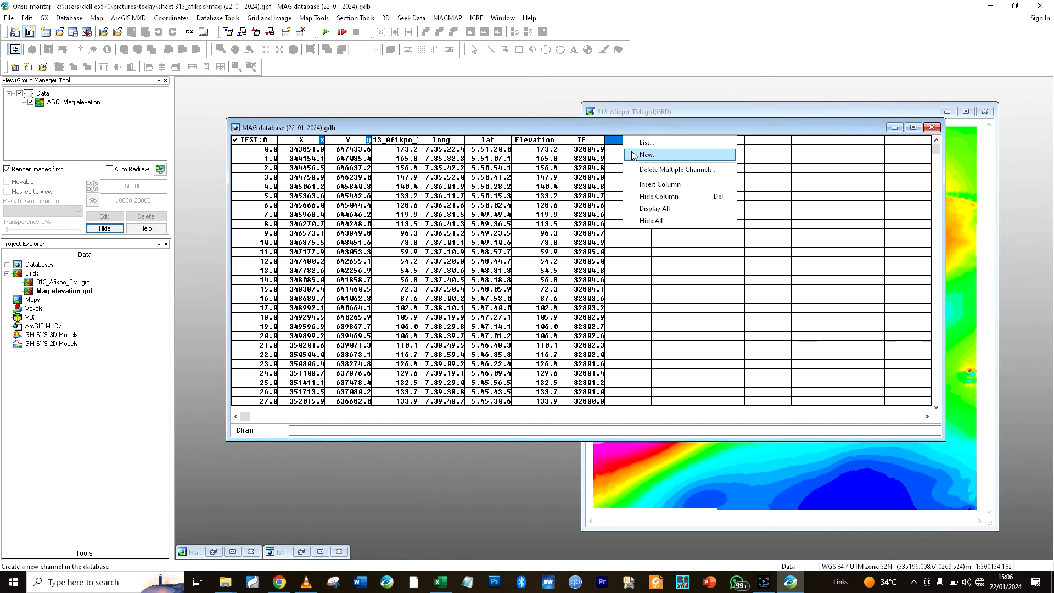
click(645, 149)
click(645, 160)
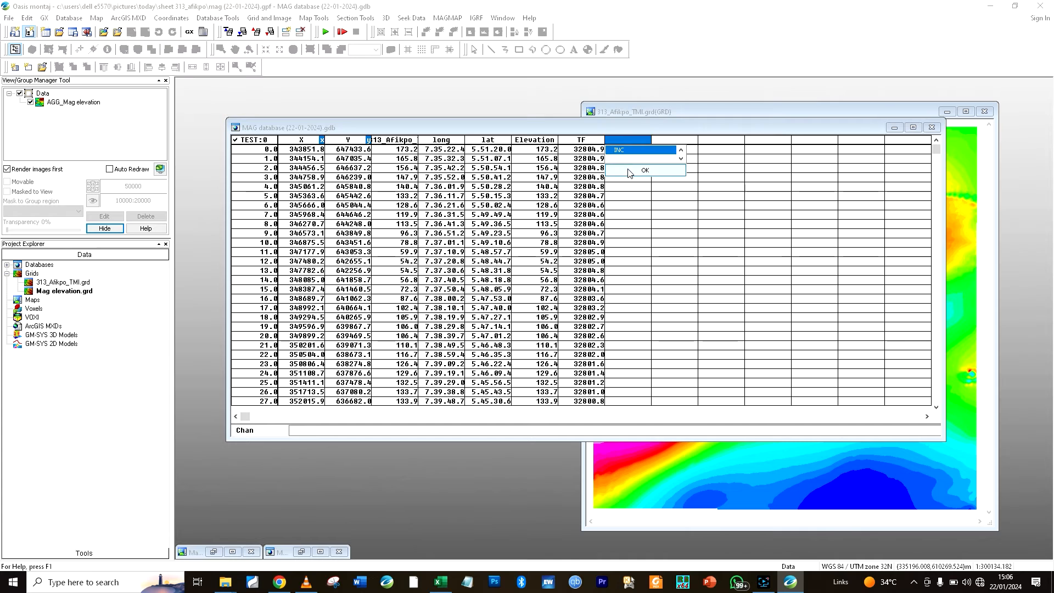
click(645, 170)
Display the computed DEC channel in the empty column after INC in the MAG database
right_click(670, 144)
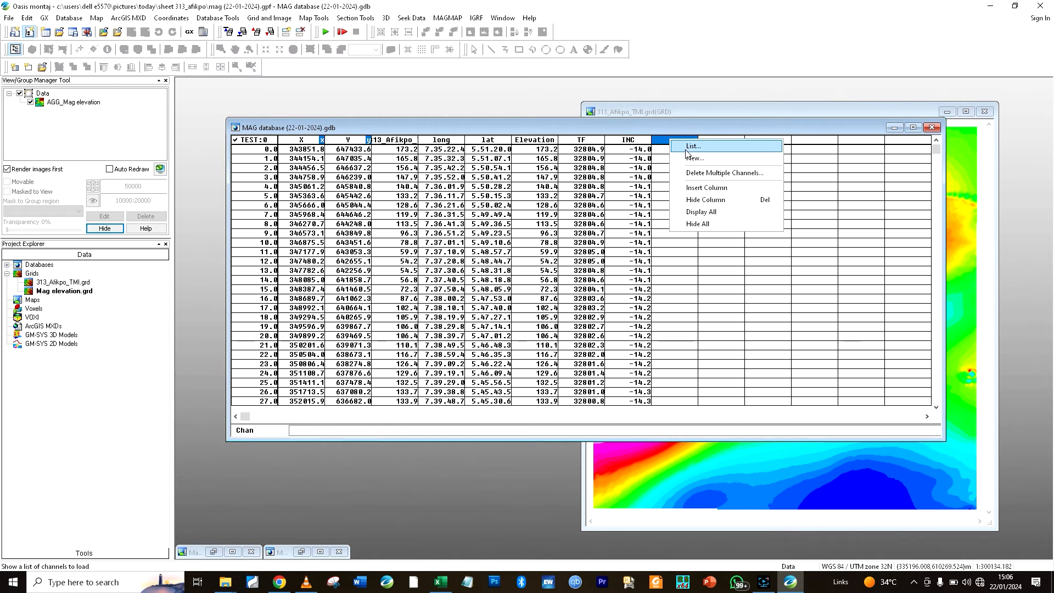
click(686, 151)
click(675, 149)
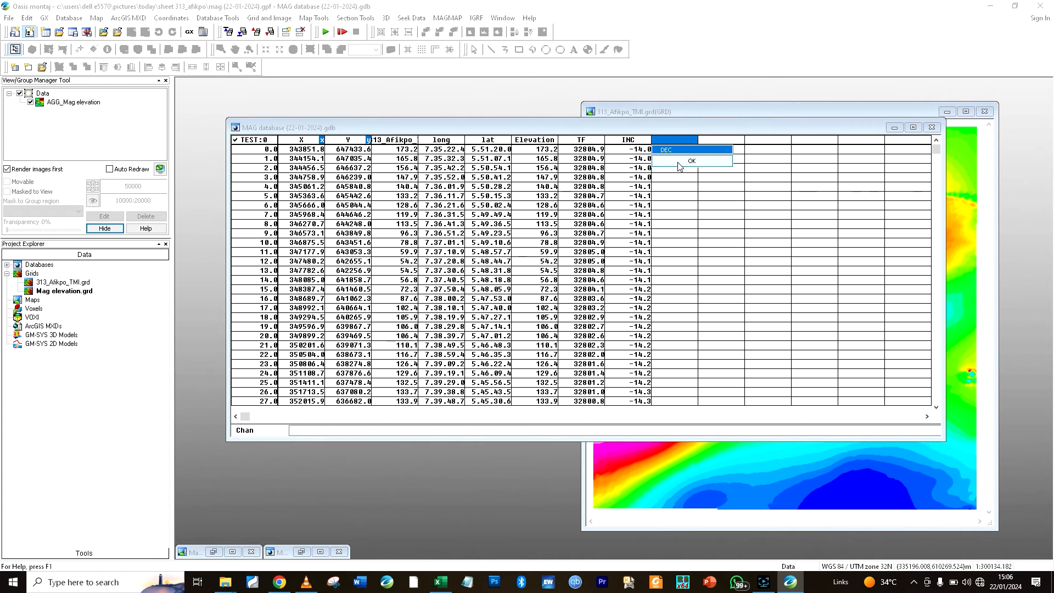
click(681, 161)
Examine the computed TF, INC and DEC values down the rows of the MAG database to judge representative inclination and declination
scroll(654, 253, down, 5)
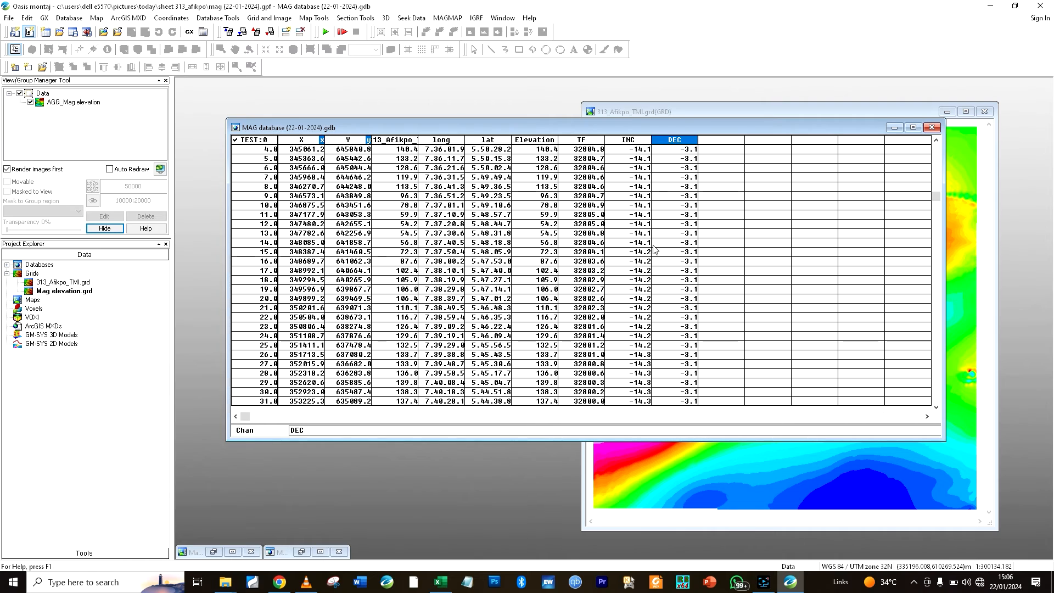
scroll(655, 261, down, 2)
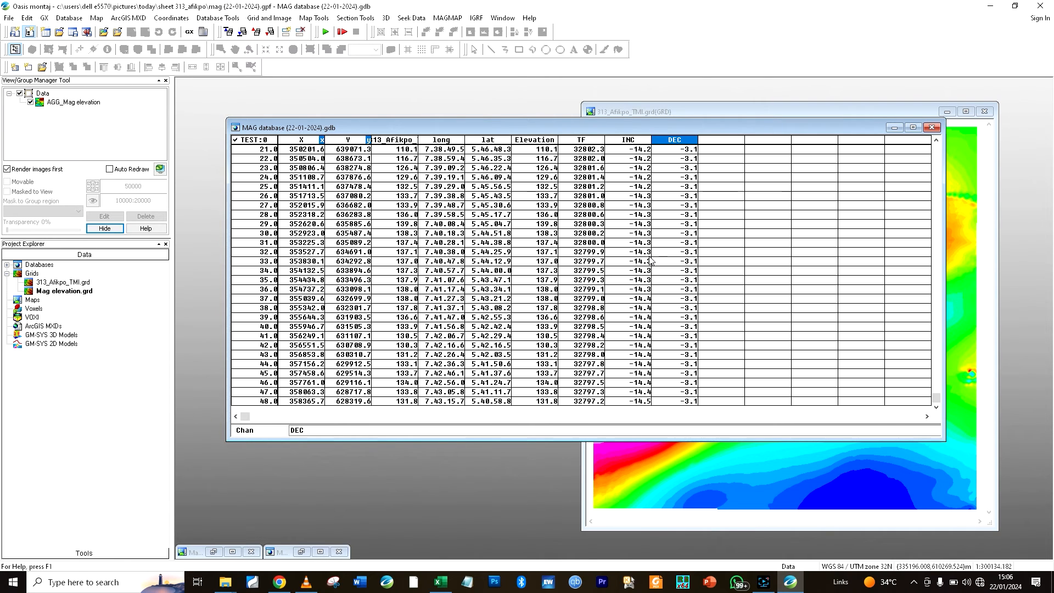
scroll(651, 260, up, 7)
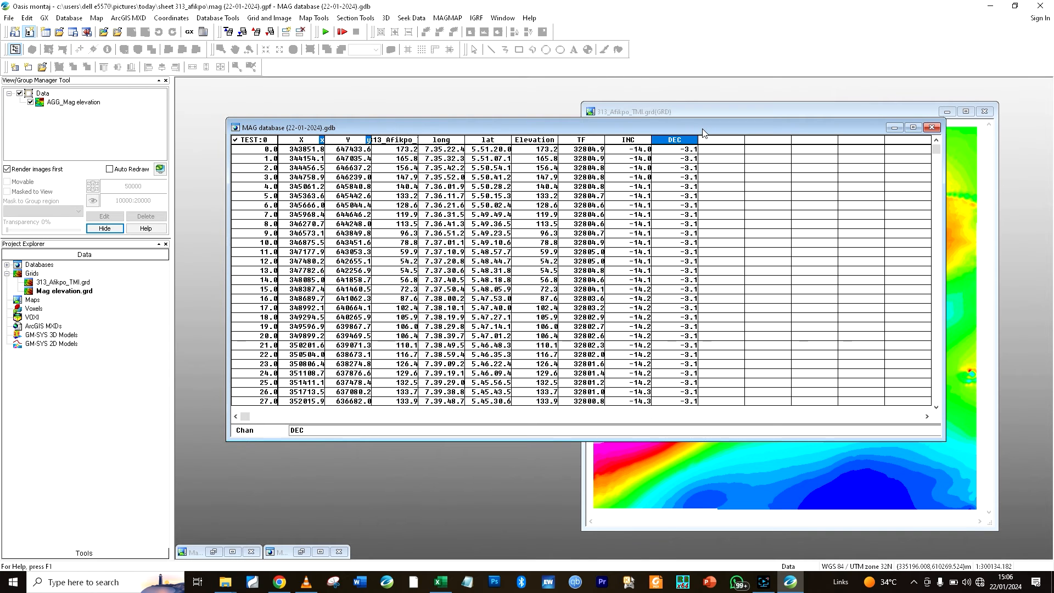
drag(711, 132, 497, 354)
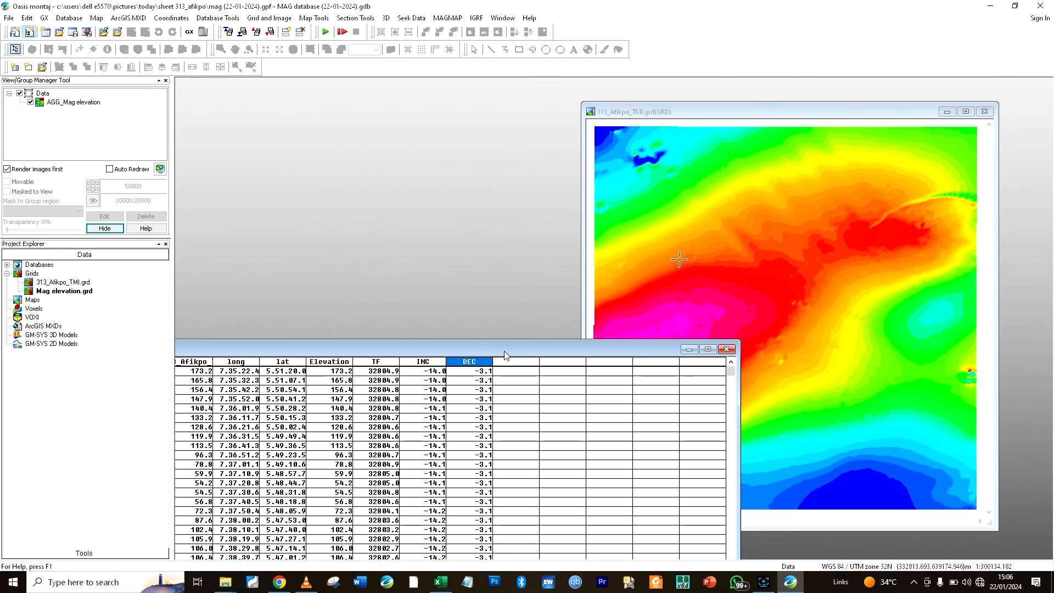
drag(505, 354, 671, 120)
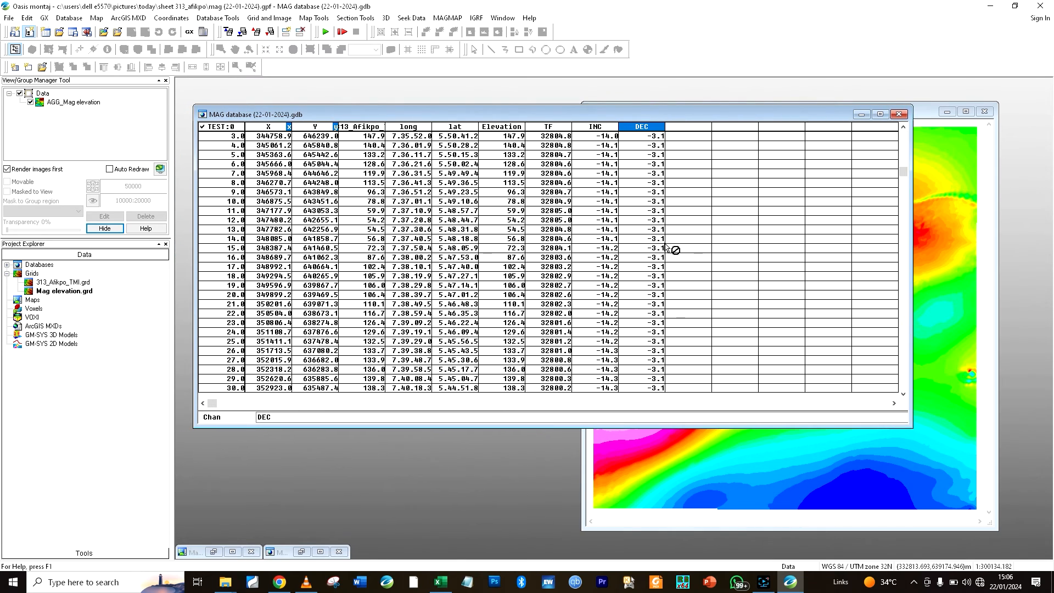
scroll(667, 248, down, 5)
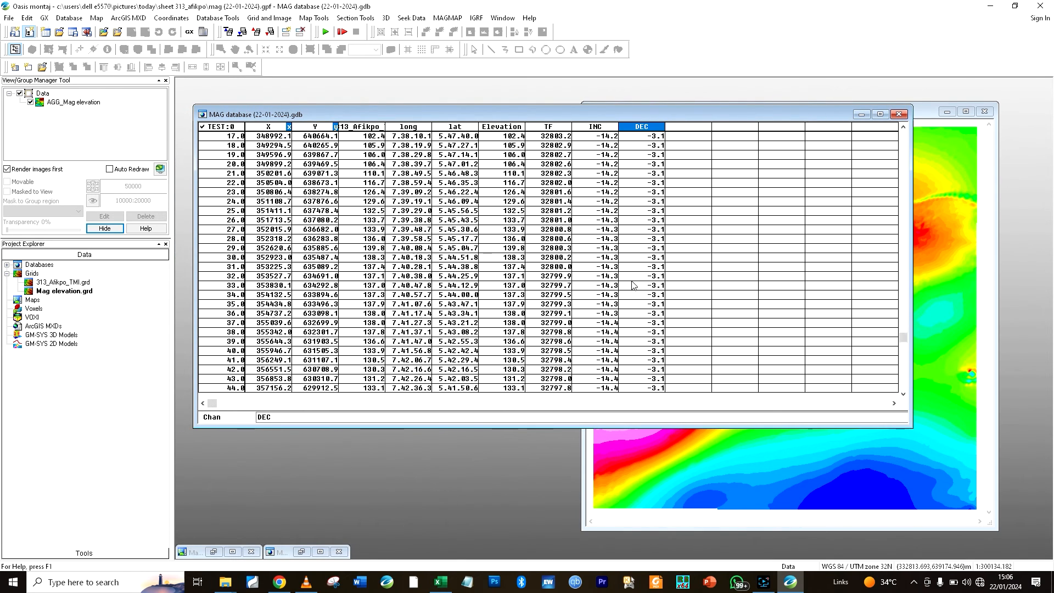
scroll(634, 285, up, 1)
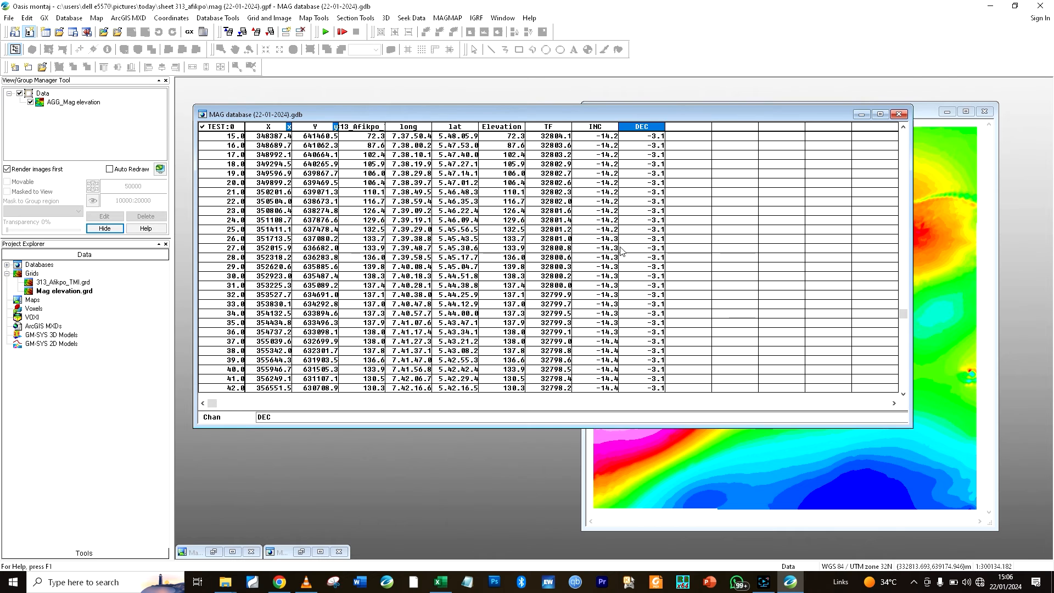
scroll(625, 251, up, 4)
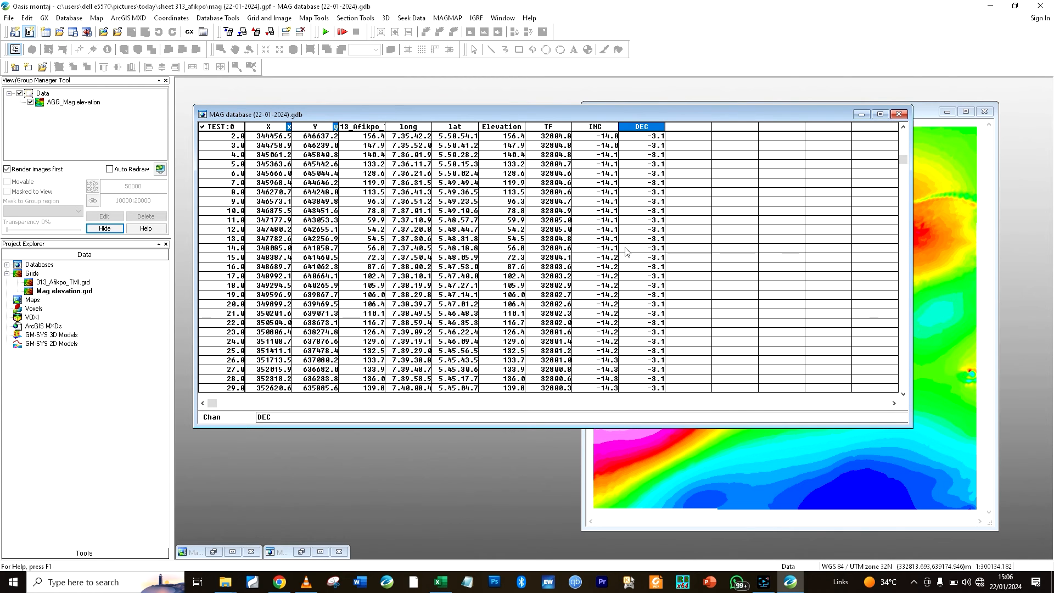
scroll(626, 251, up, 1)
scroll(627, 251, down, 2)
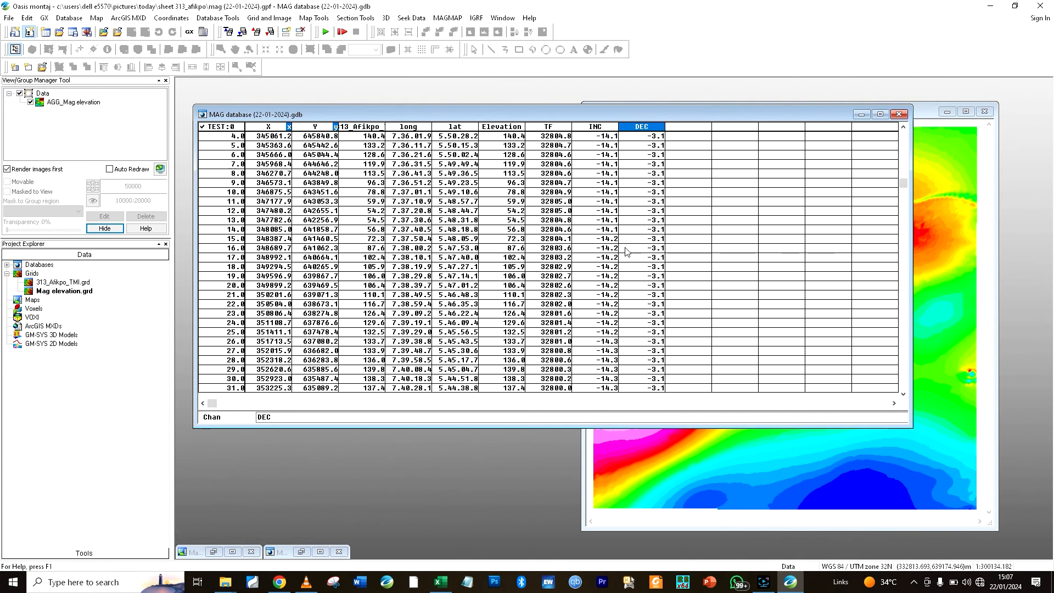
scroll(627, 251, down, 5)
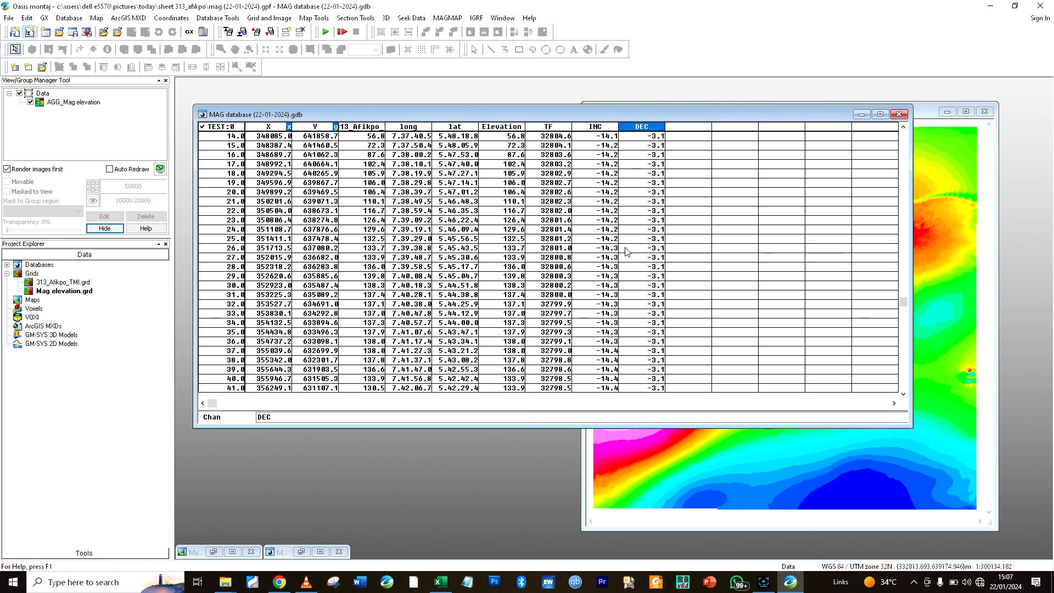
scroll(626, 251, up, 3)
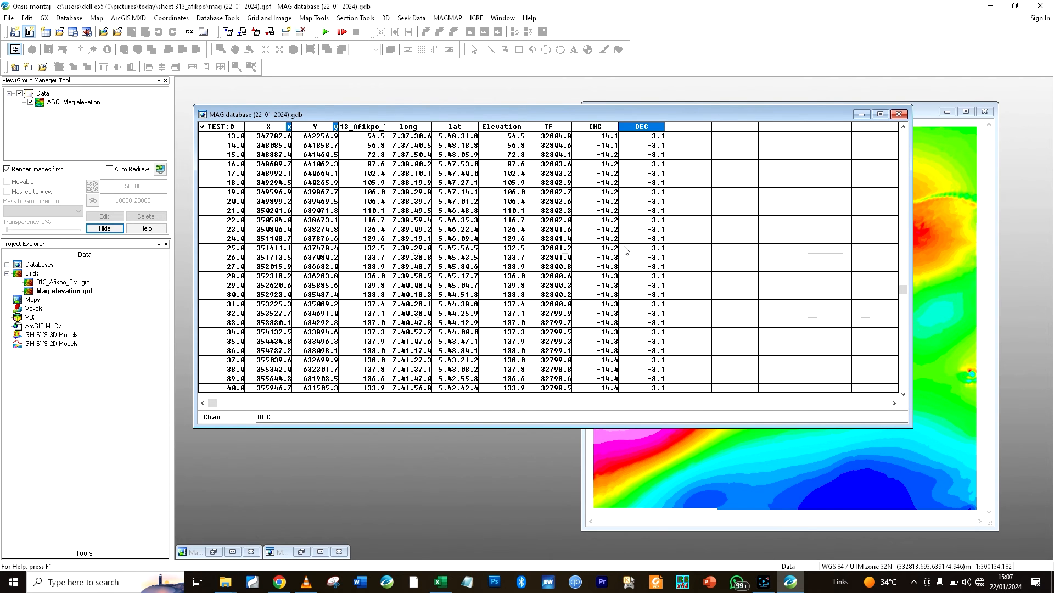
scroll(626, 251, up, 2)
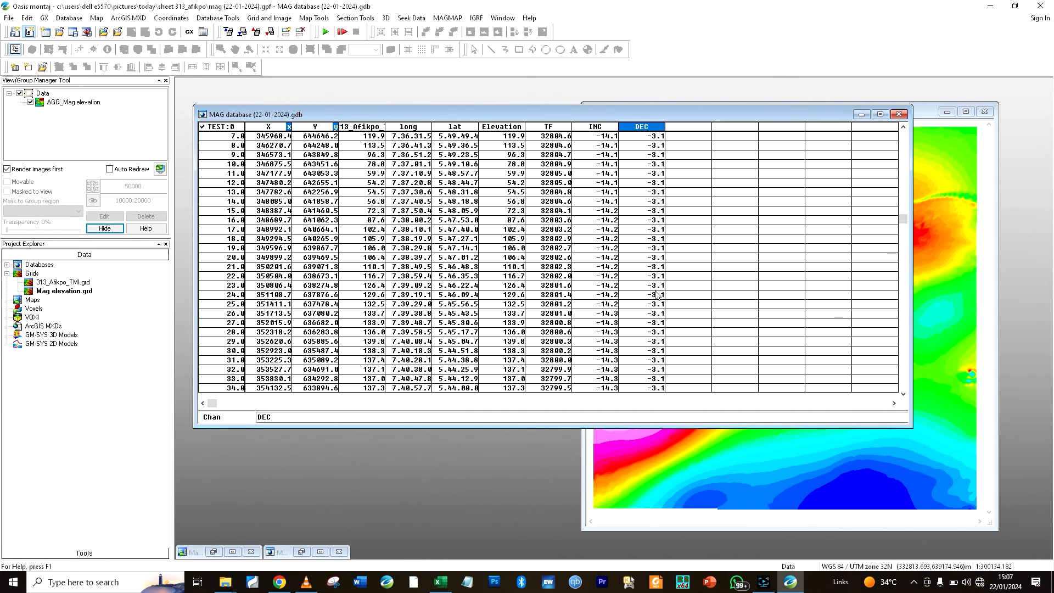
scroll(657, 295, down, 1)
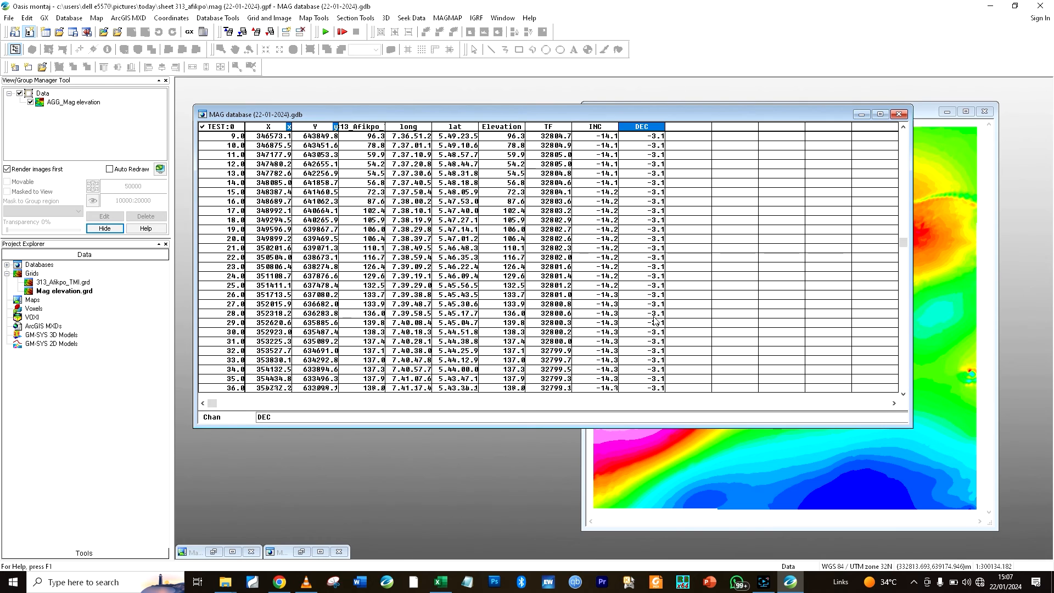
scroll(655, 321, up, 3)
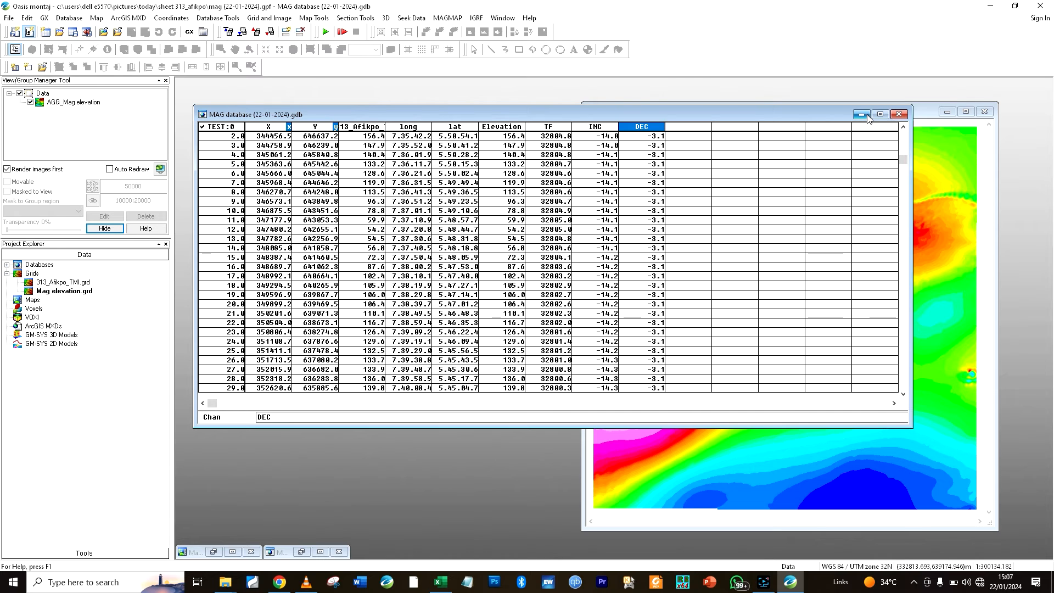
Minimize the MAG database and set the MAGMAP 1-Step Filtering reduce to magnetic equator filter to inclination -14.3 and declination -3.1
click(868, 117)
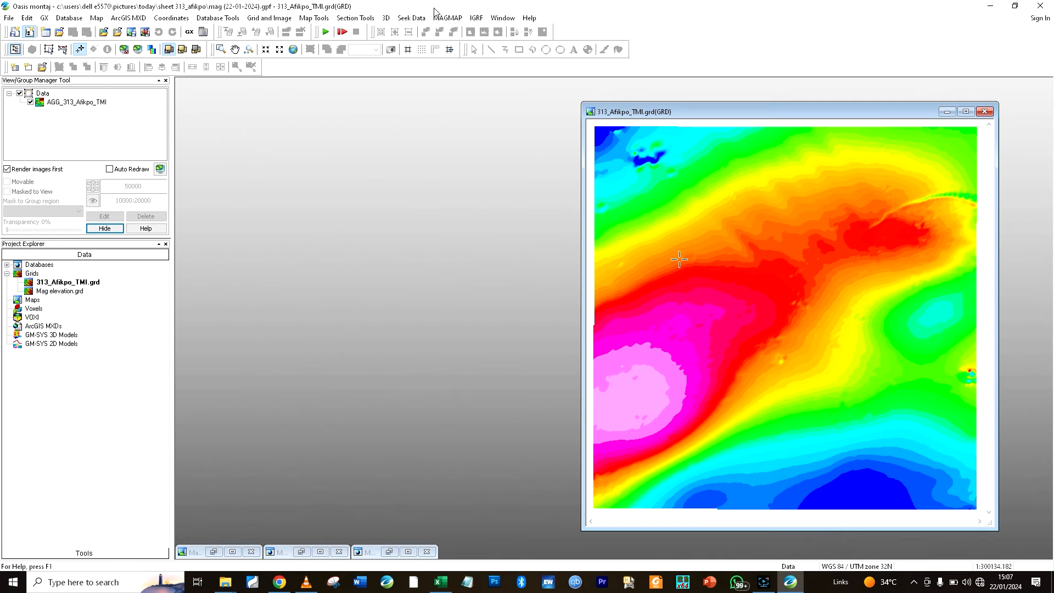
click(449, 20)
click(457, 33)
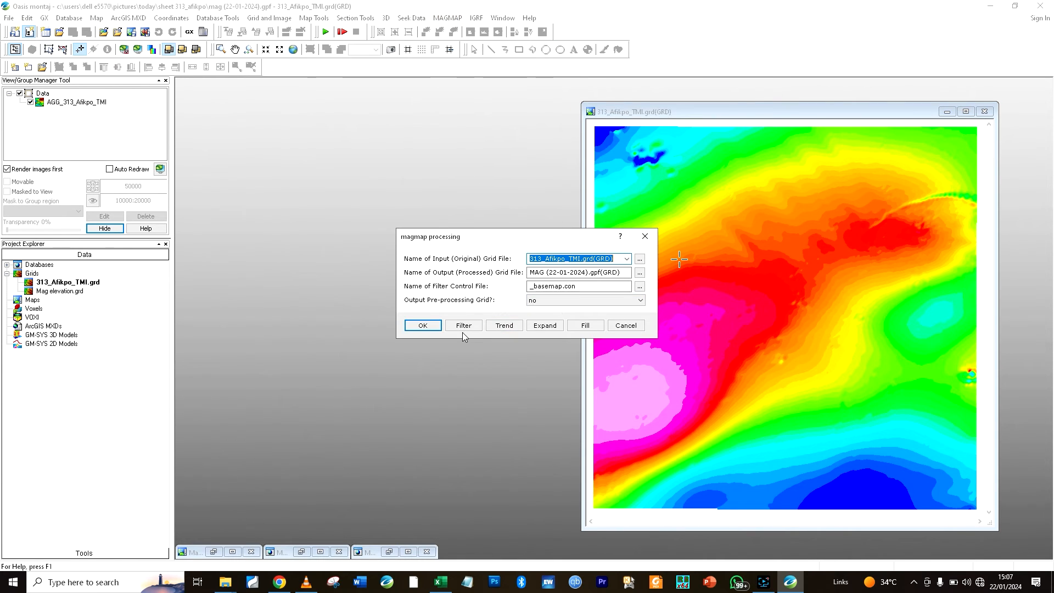
click(463, 325)
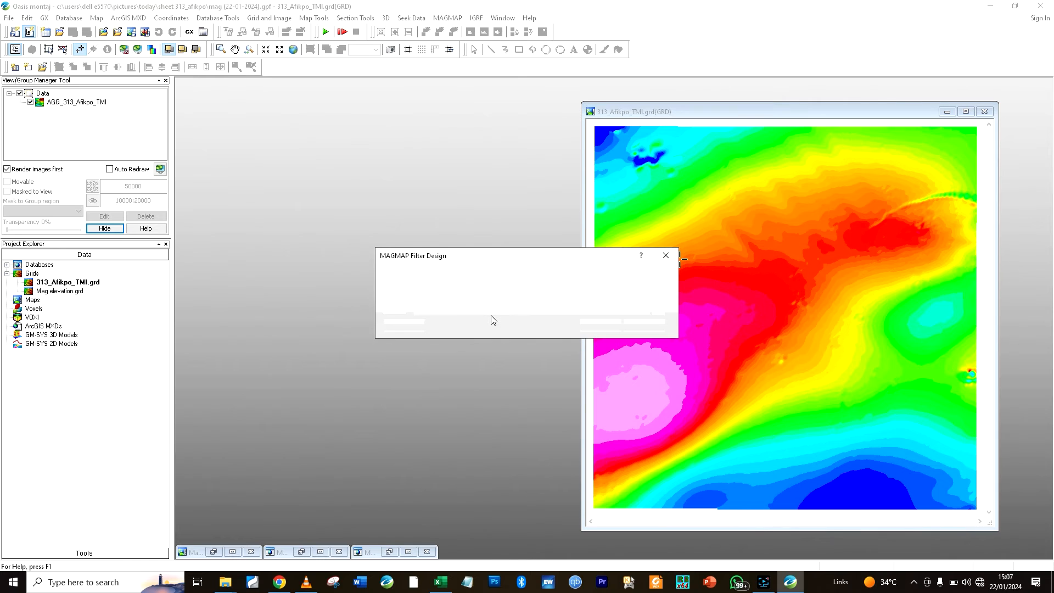
click(547, 313)
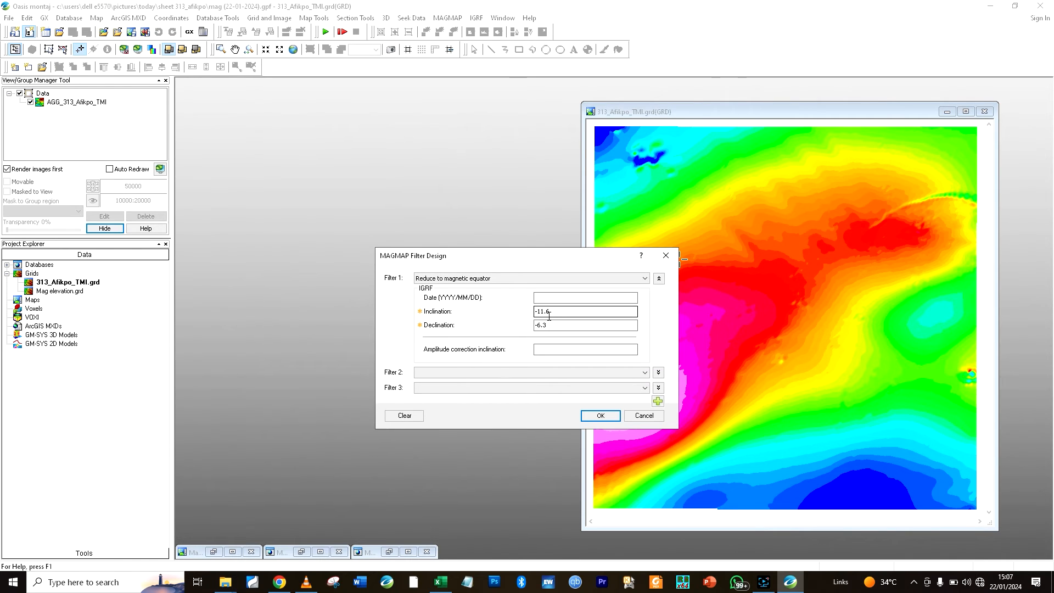
drag(549, 311, 512, 303)
text(-)
drag(549, 325, 522, 329)
text(-)
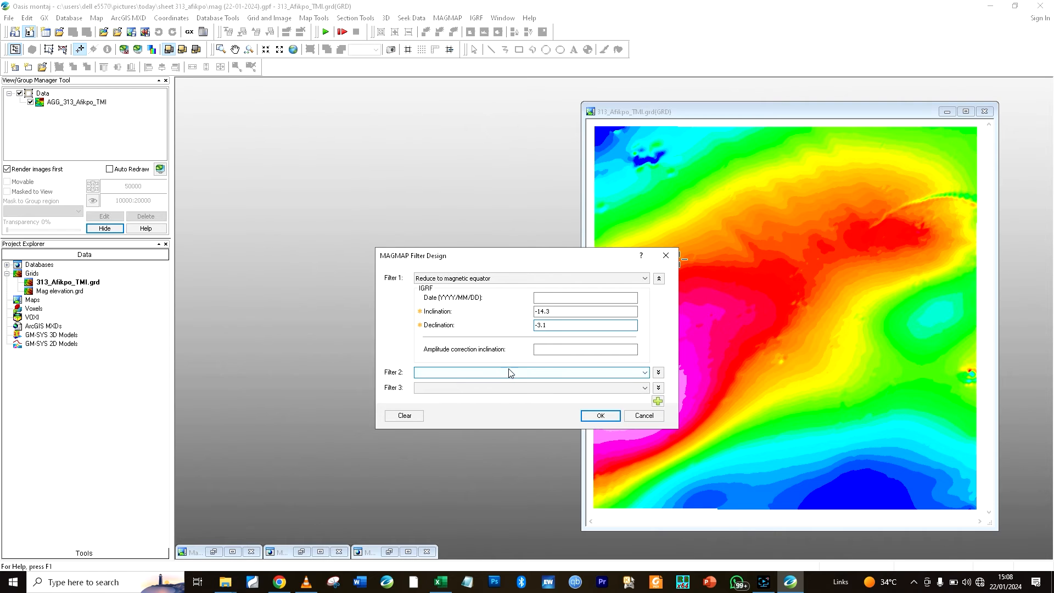
click(598, 418)
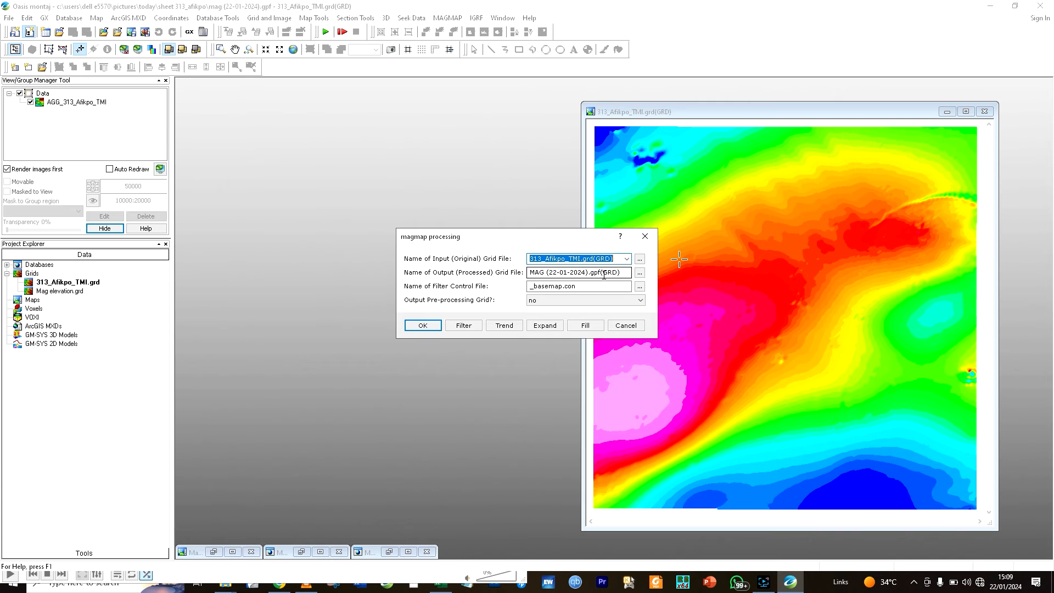
Remove the .gpf extension from the output grid name, leaving MAG (22-01-2024), and run the filtering on the 313_Afikpo_TMI grid
click(600, 273)
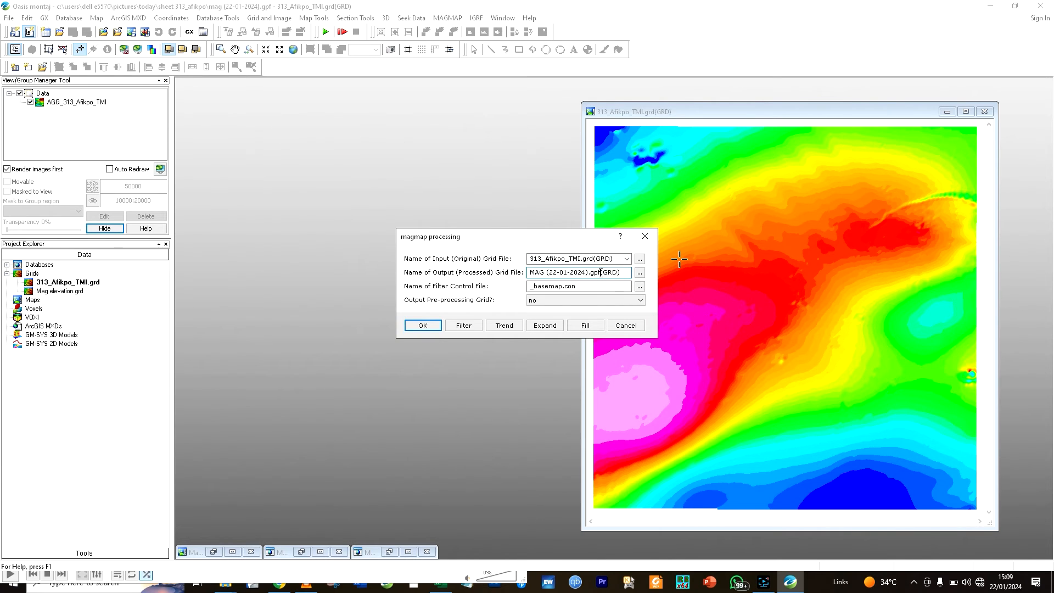
key(BackSpace)
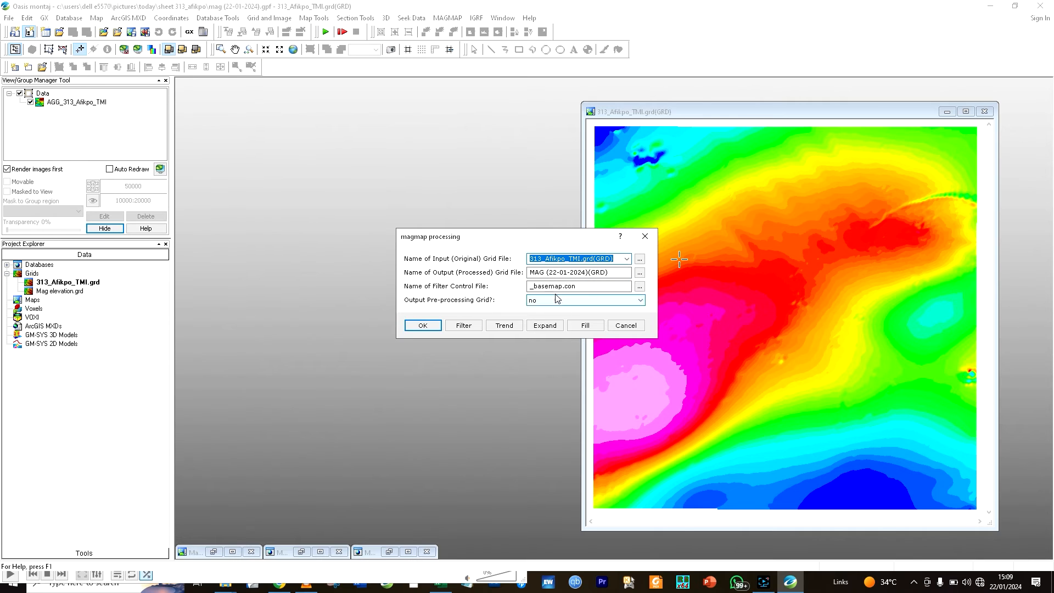
click(427, 326)
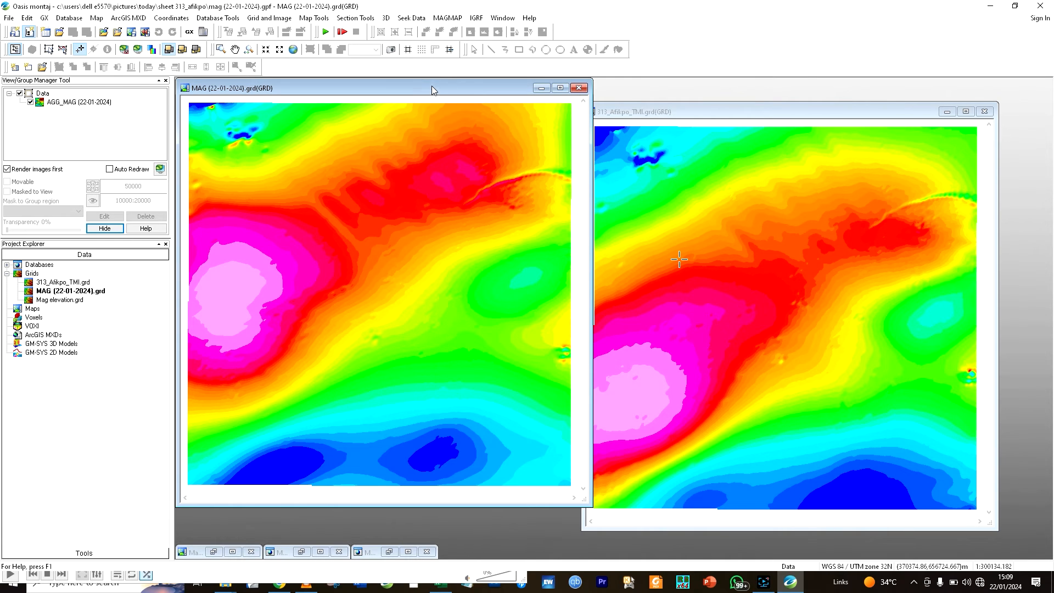
Arrange the MAG (22-01-2024) and 313_Afikpo_TMI grid windows side by side and compare the same locations on both
drag(433, 91, 448, 97)
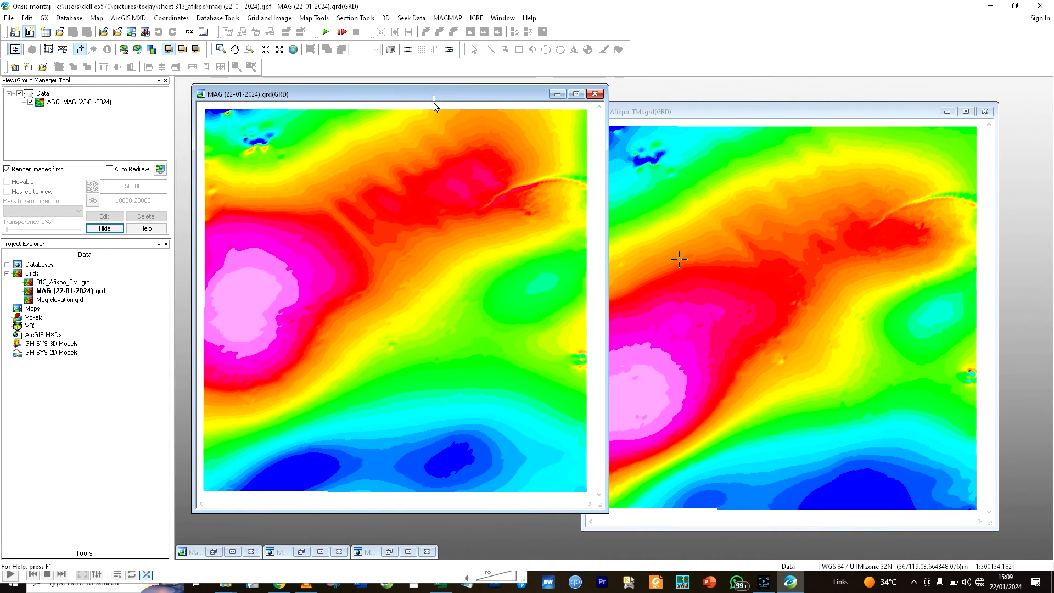
drag(670, 112, 690, 103)
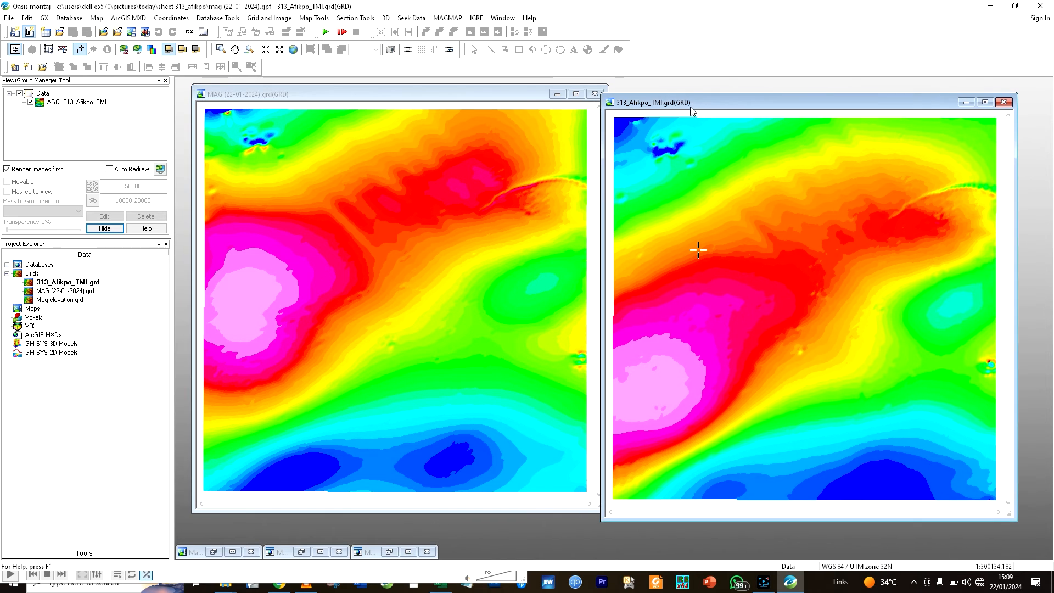
drag(296, 94, 289, 97)
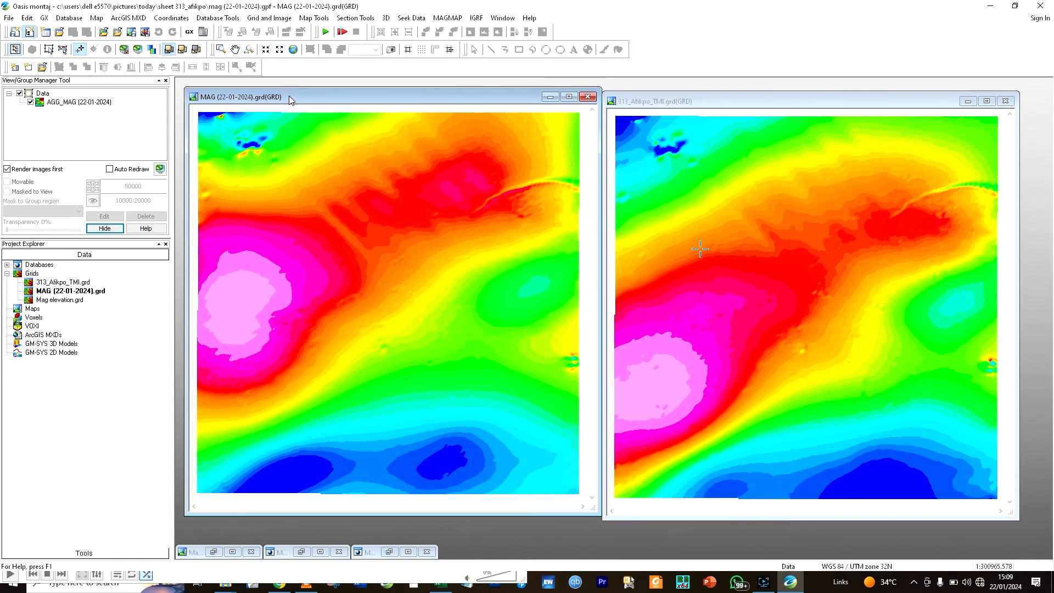
click(792, 207)
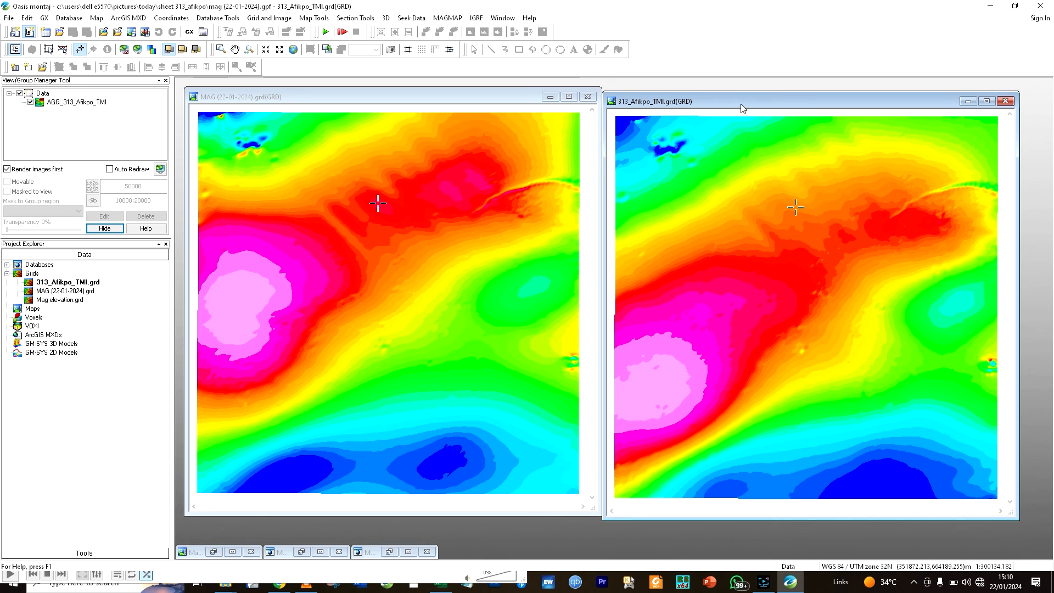
drag(746, 98, 750, 94)
click(420, 242)
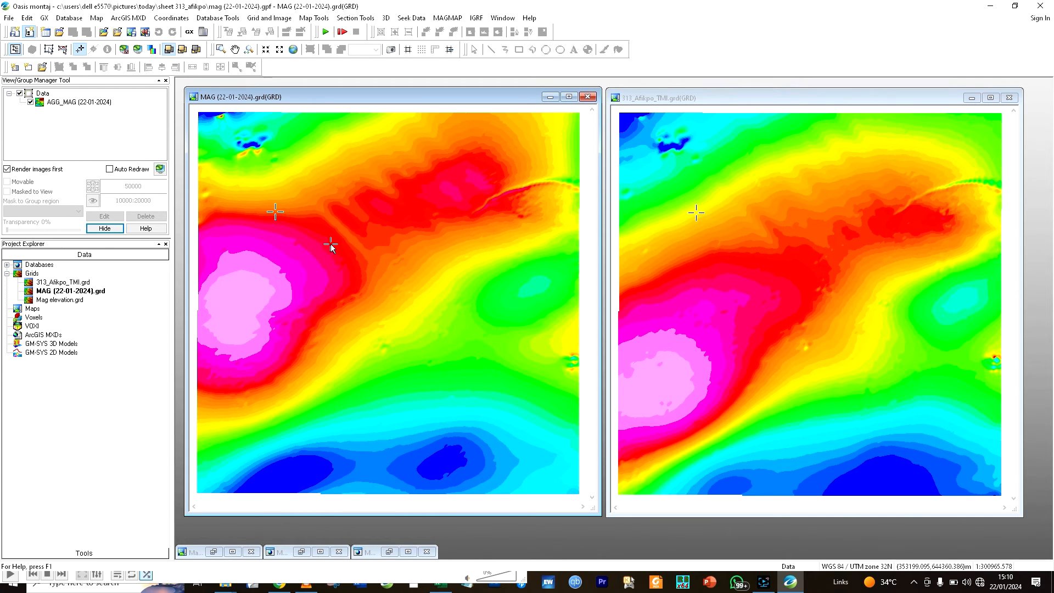
click(679, 102)
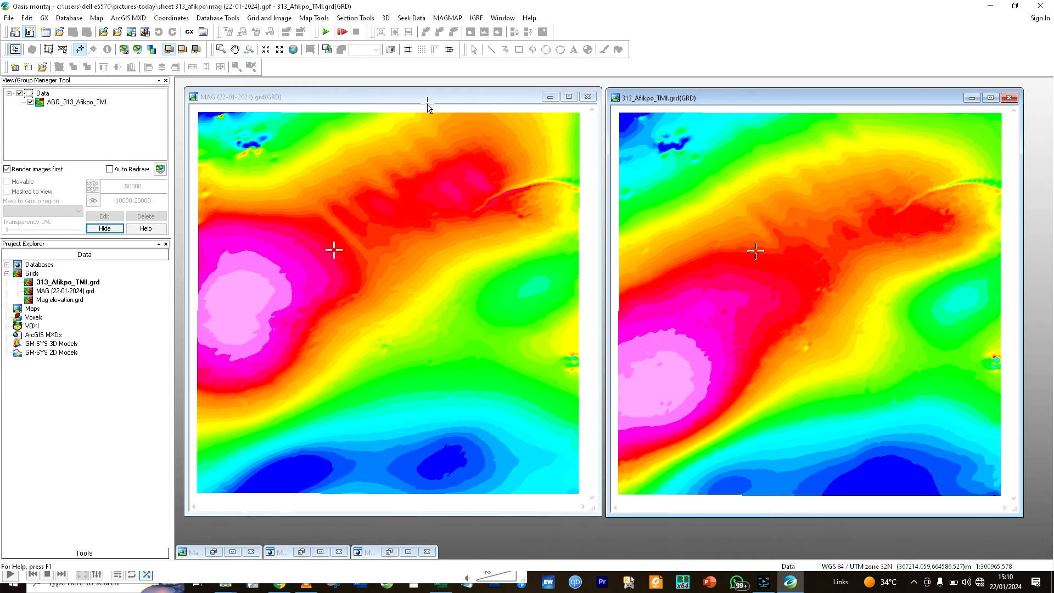
drag(429, 104, 432, 106)
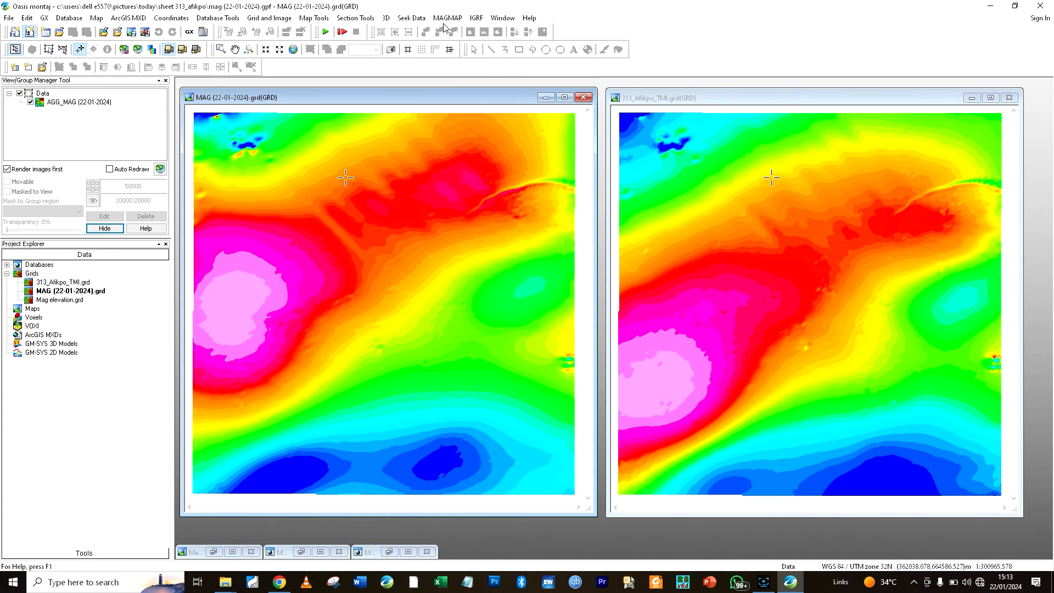
Open the MAGMAP 1-Step Filtering filter design for the 313_Afikpo_TMI grid and bring up the filter choices
click(447, 18)
mouse_move(476, 47)
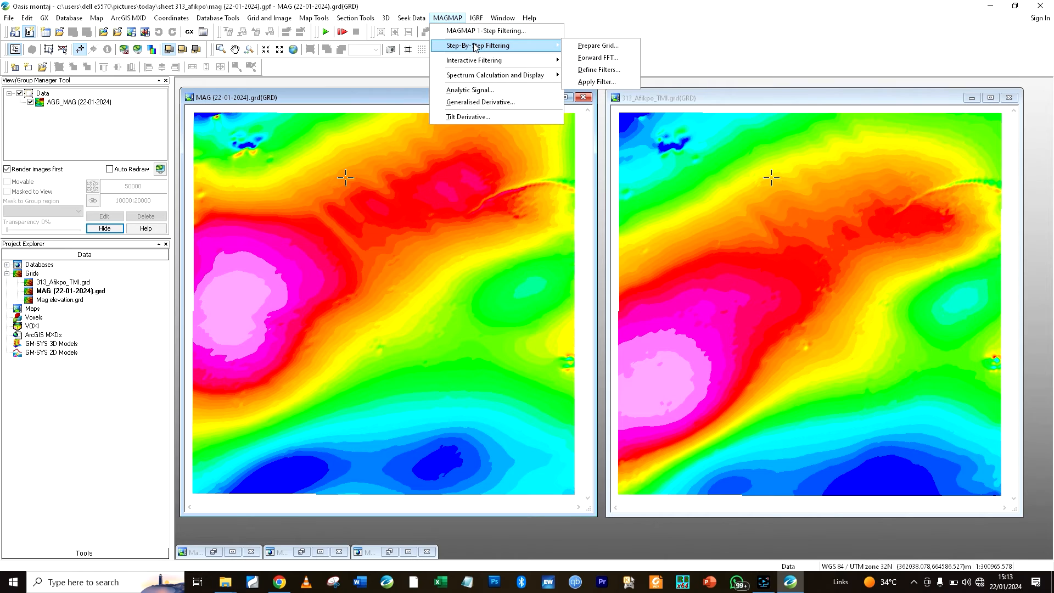
click(531, 33)
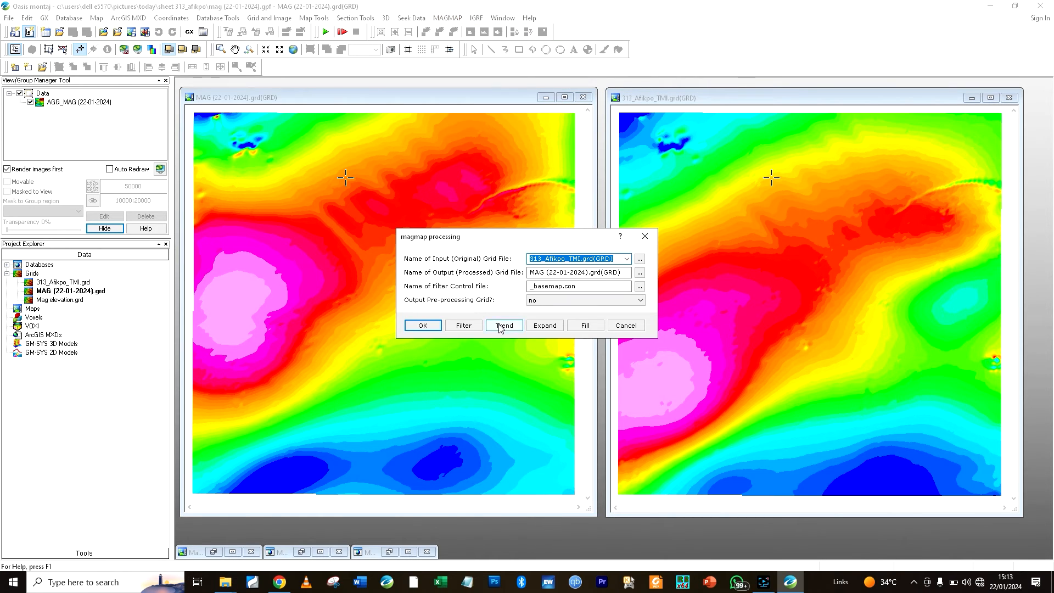
click(467, 325)
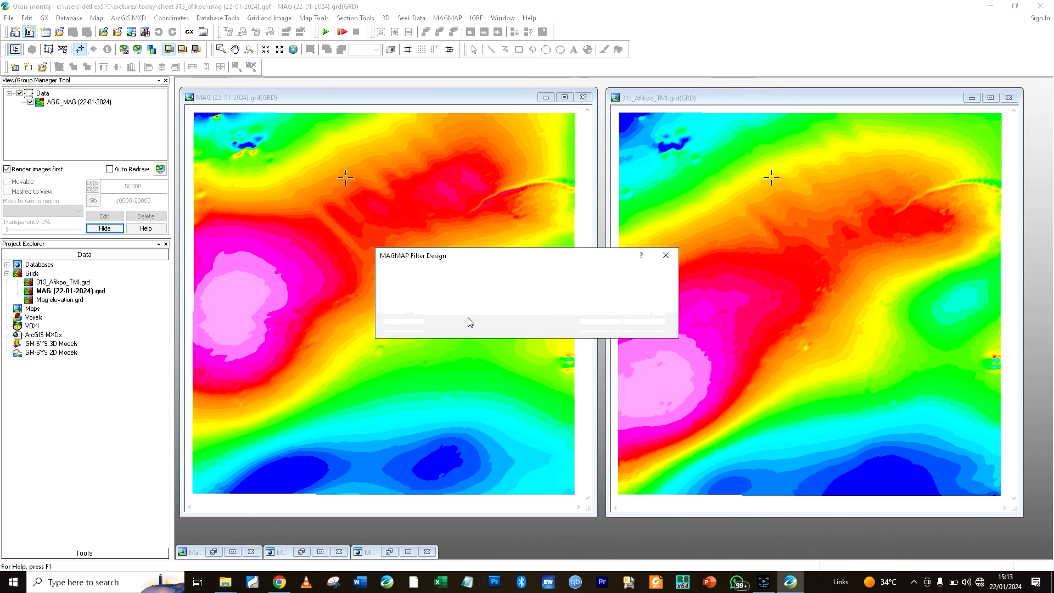
click(487, 278)
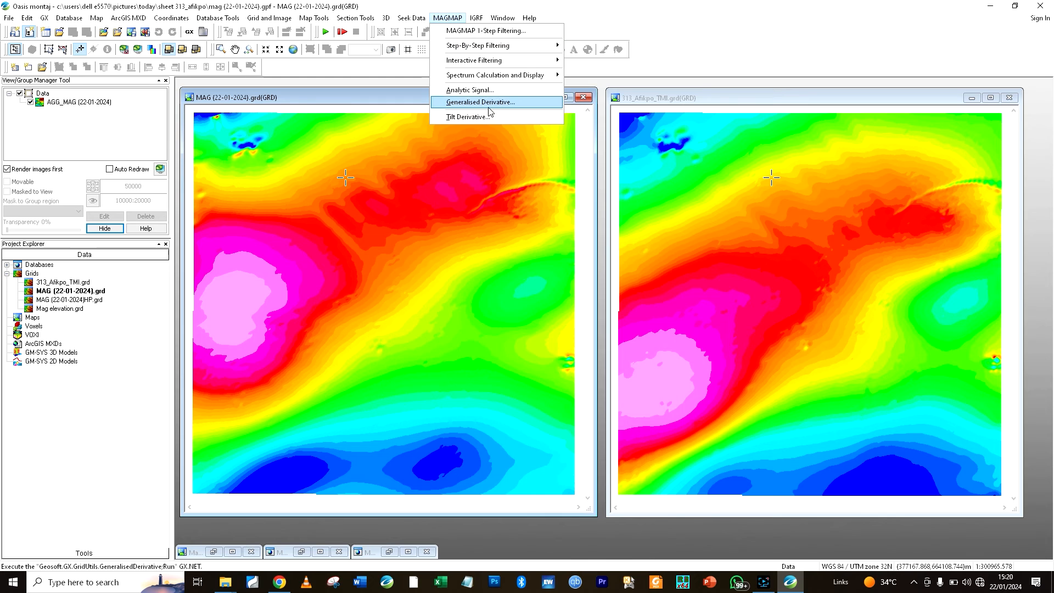
Set up an analytic signal calculation with the MAG (22-01-2024) grid as input
click(476, 91)
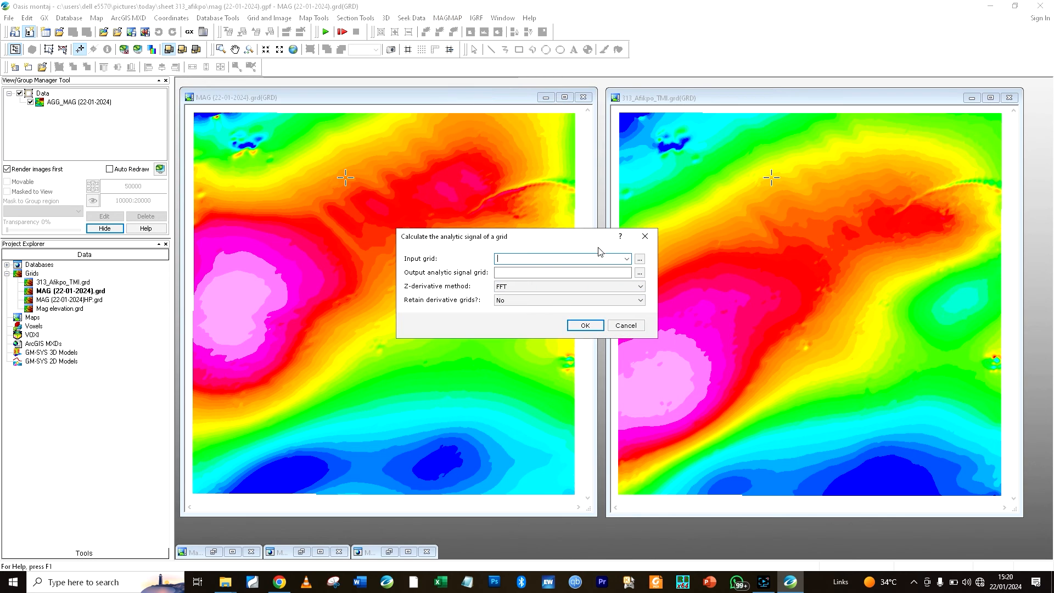
click(627, 259)
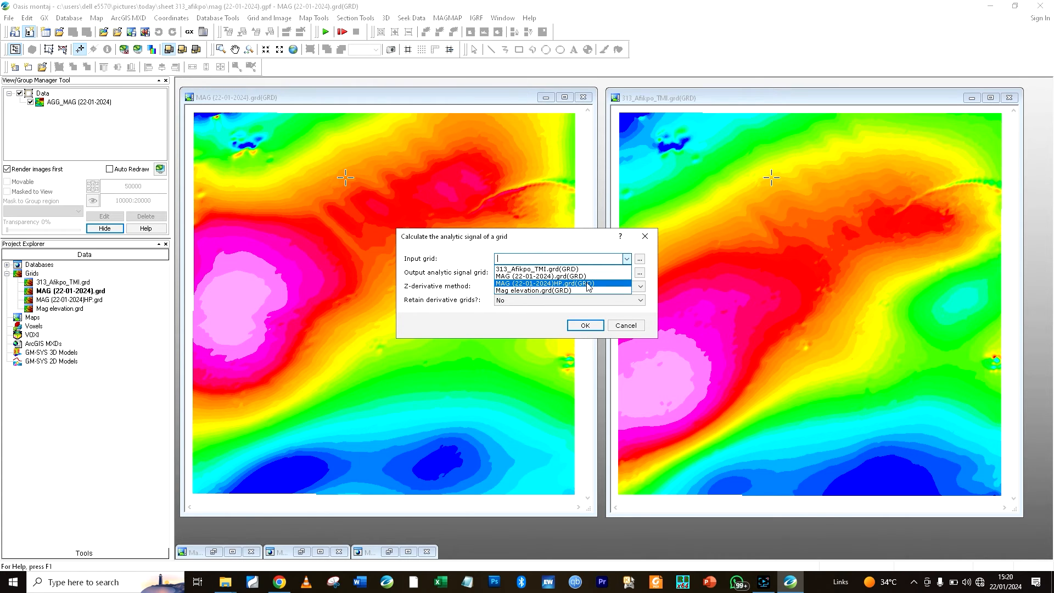
click(543, 276)
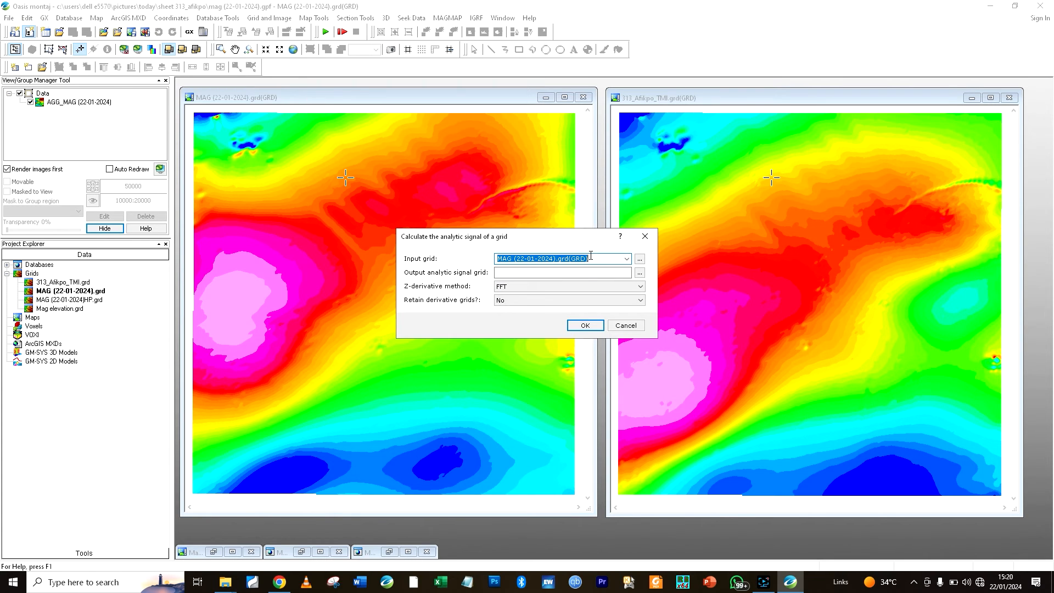
Reuse the input grid's name for the analytic signal output, extending it to MAG (22-01-2024)ANALYTICAL.grd(GRD)
click(596, 273)
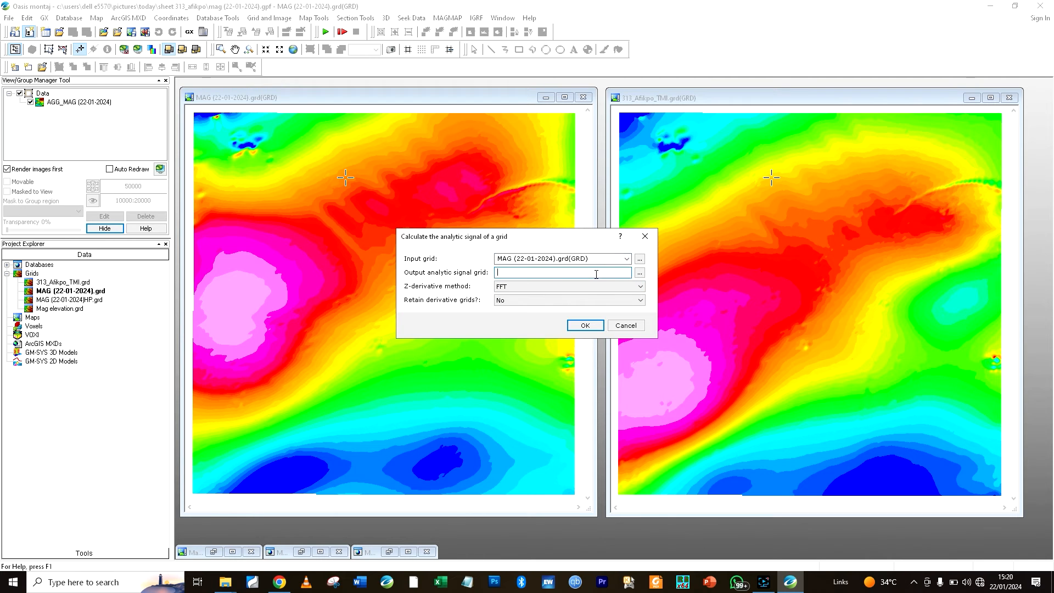
click(540, 260)
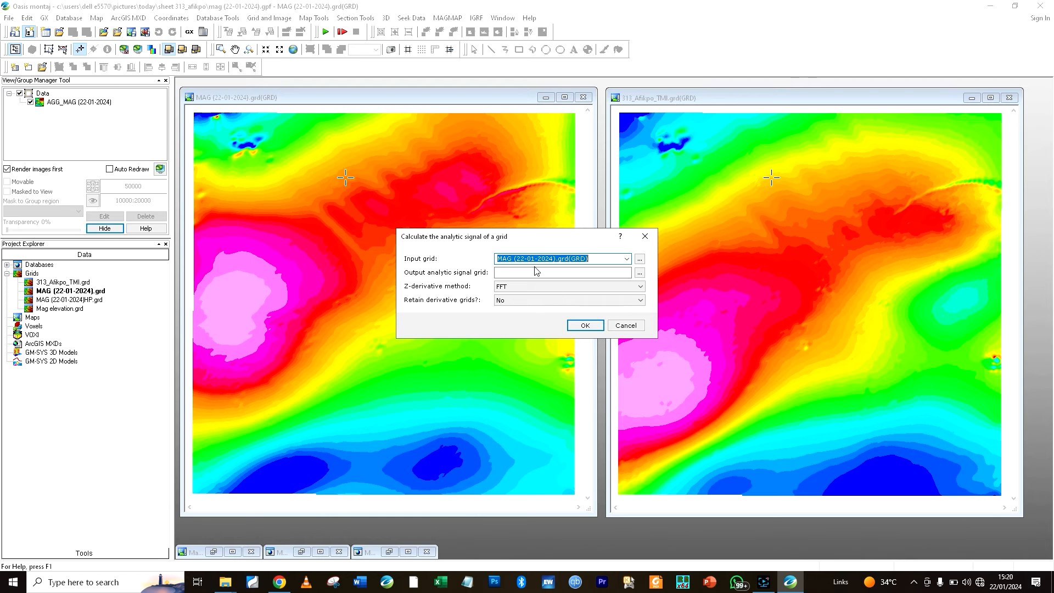
click(536, 270)
click(523, 259)
key(ctrl+c)
click(517, 273)
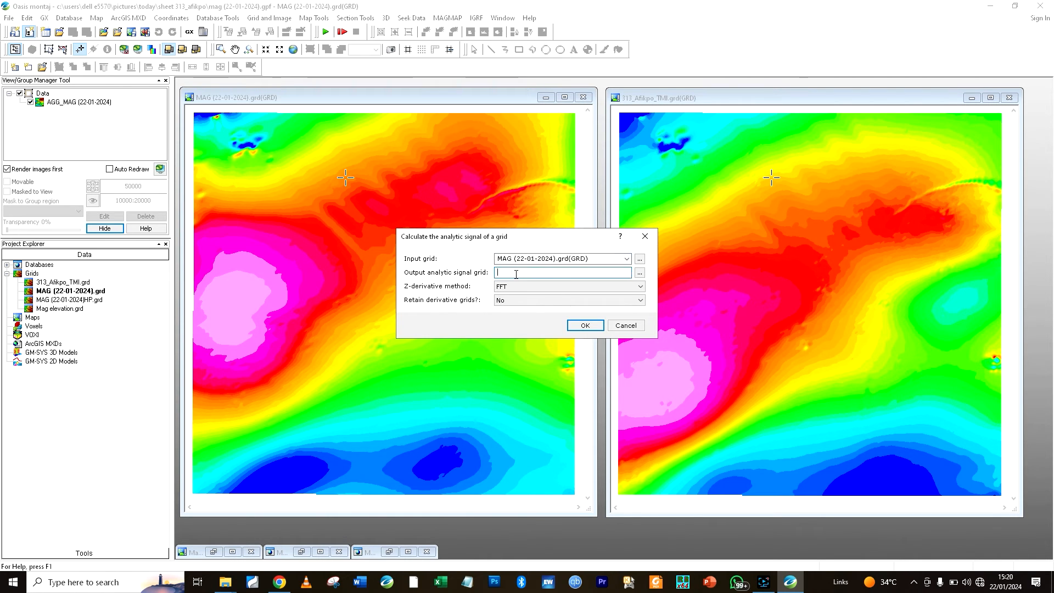
key(ctrl+v)
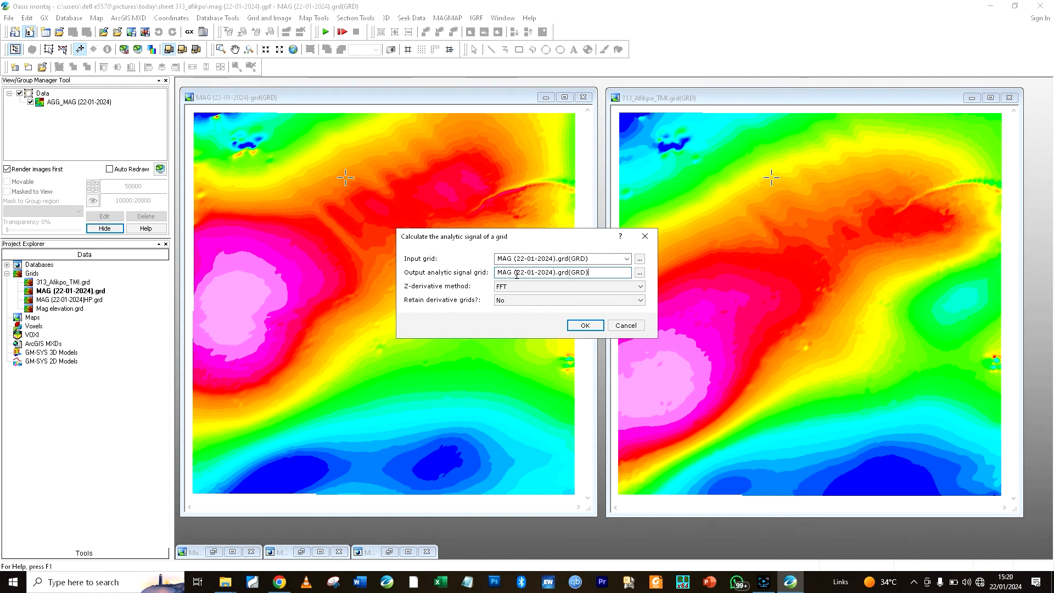
click(556, 273)
text(ANALU)
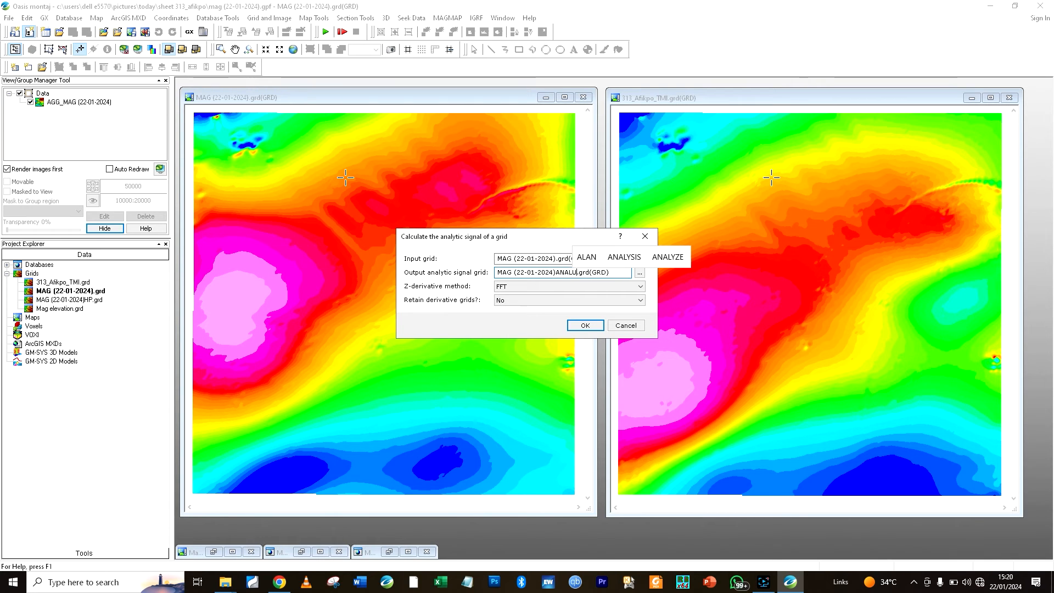
key(BackSpace)
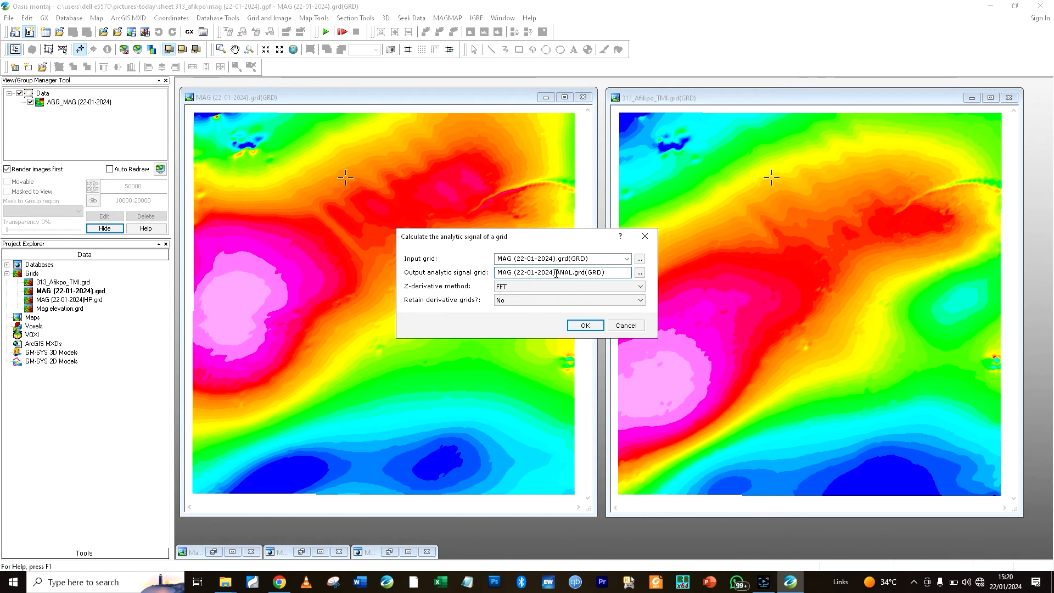
text(YTIC)
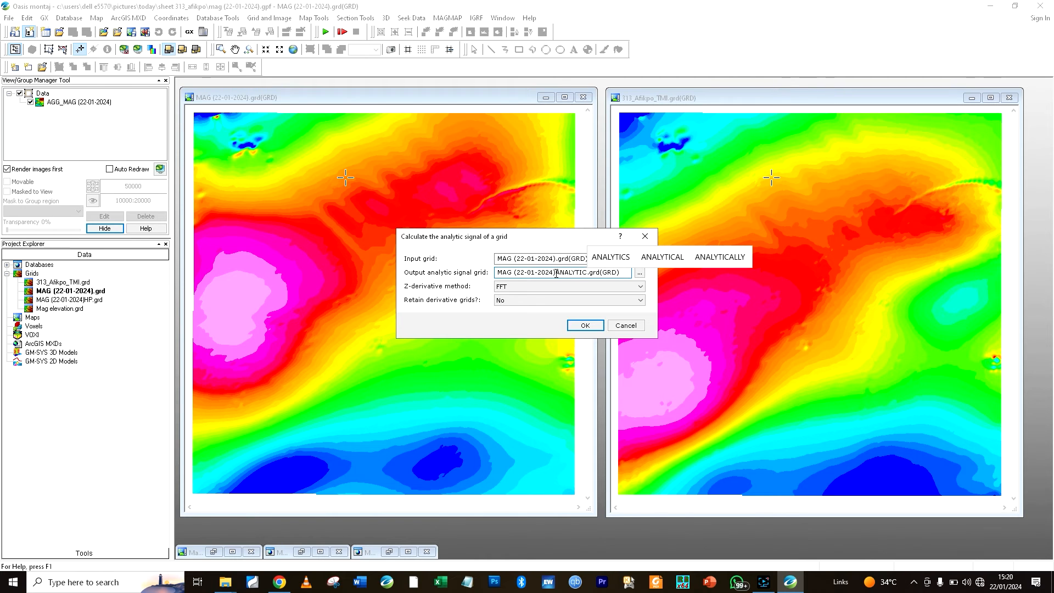
text(AL)
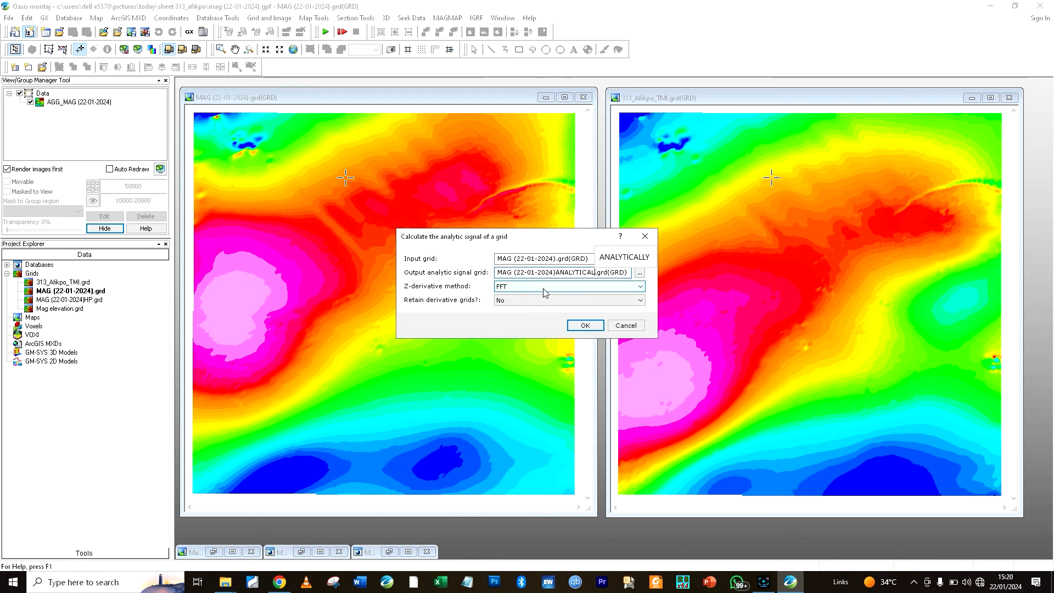
Keep FFT as the Z-derivative method and run the analytic signal calculation
click(544, 289)
click(544, 289)
click(585, 324)
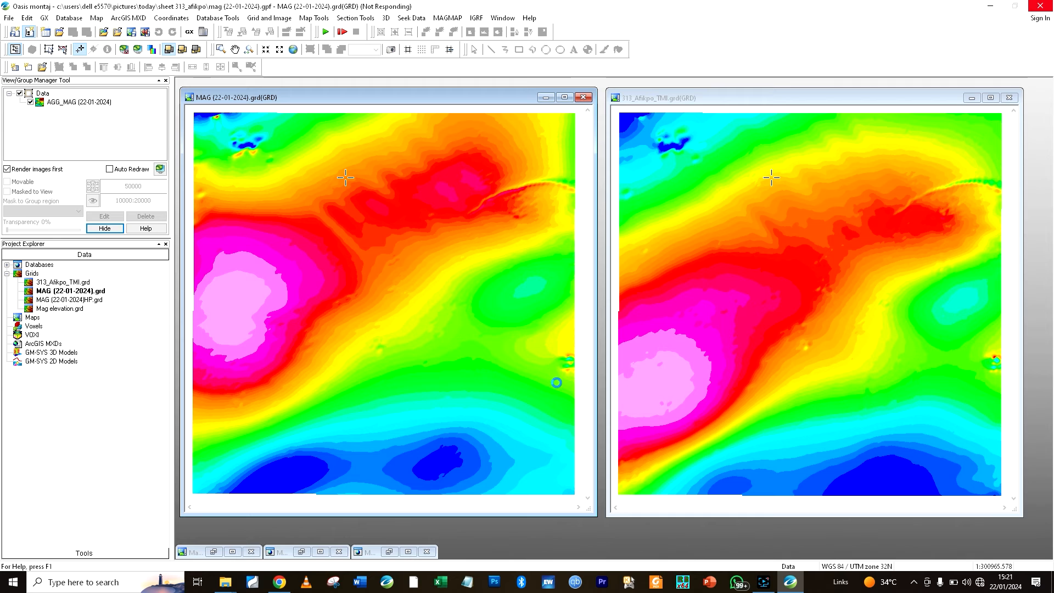
click(764, 586)
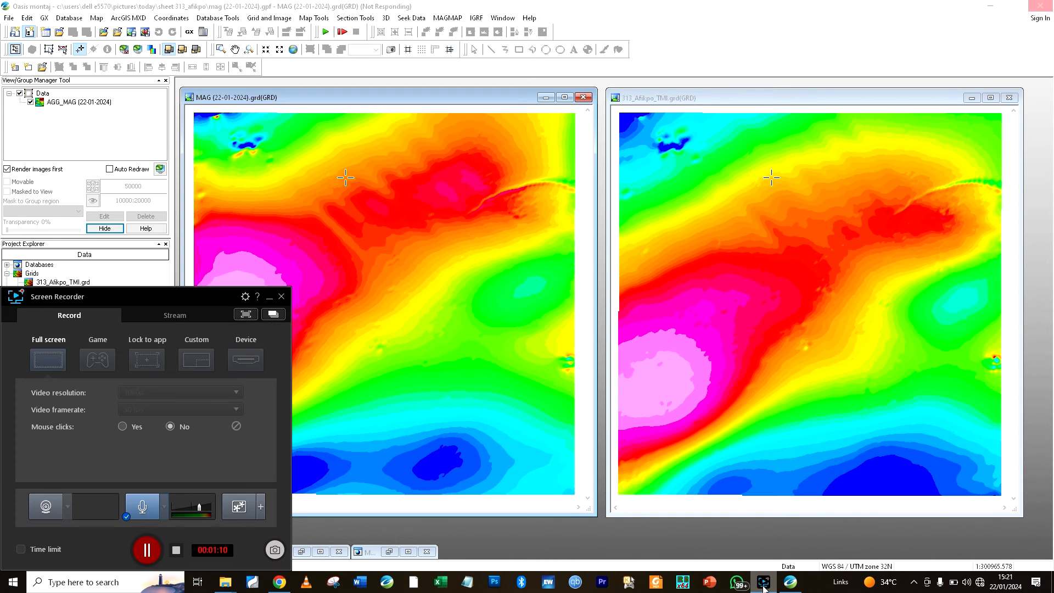
click(763, 587)
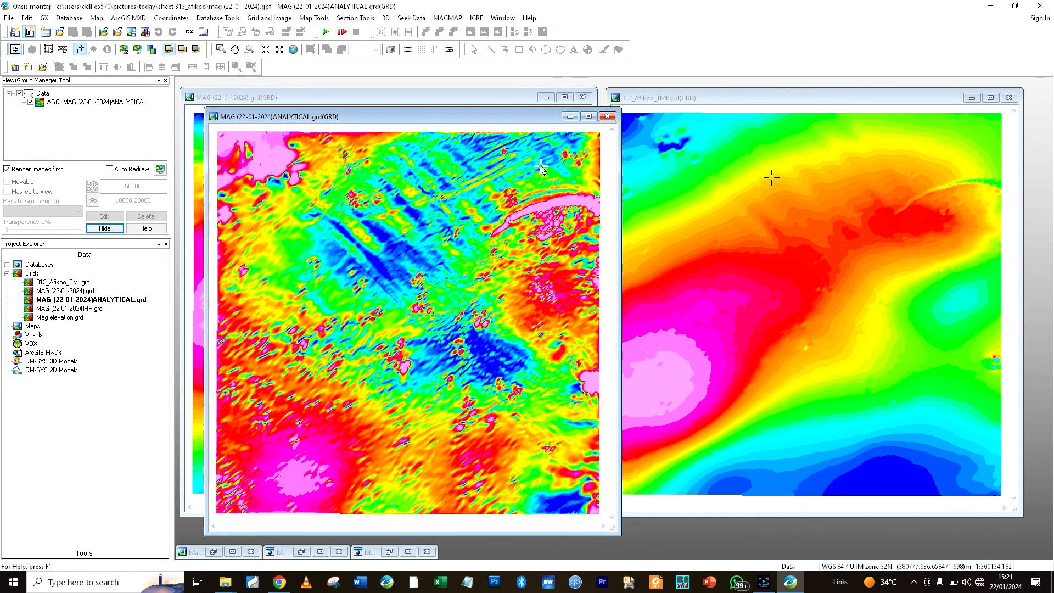
Enlarge the MAG (22-01-2024)ANALYTICAL grid window and place it between the two other open grid windows
drag(512, 120, 511, 100)
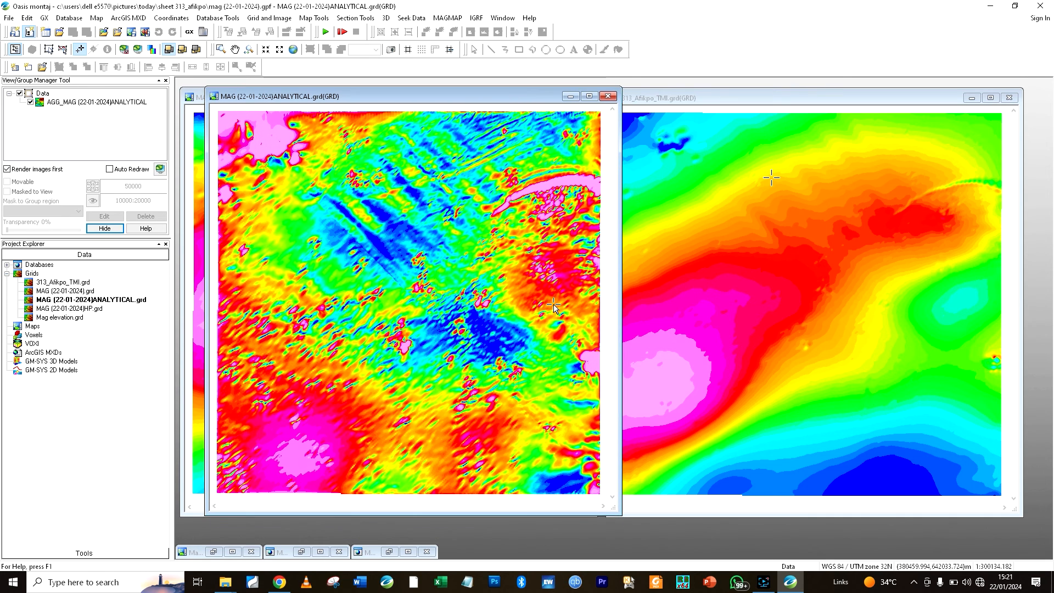
drag(618, 479, 687, 531)
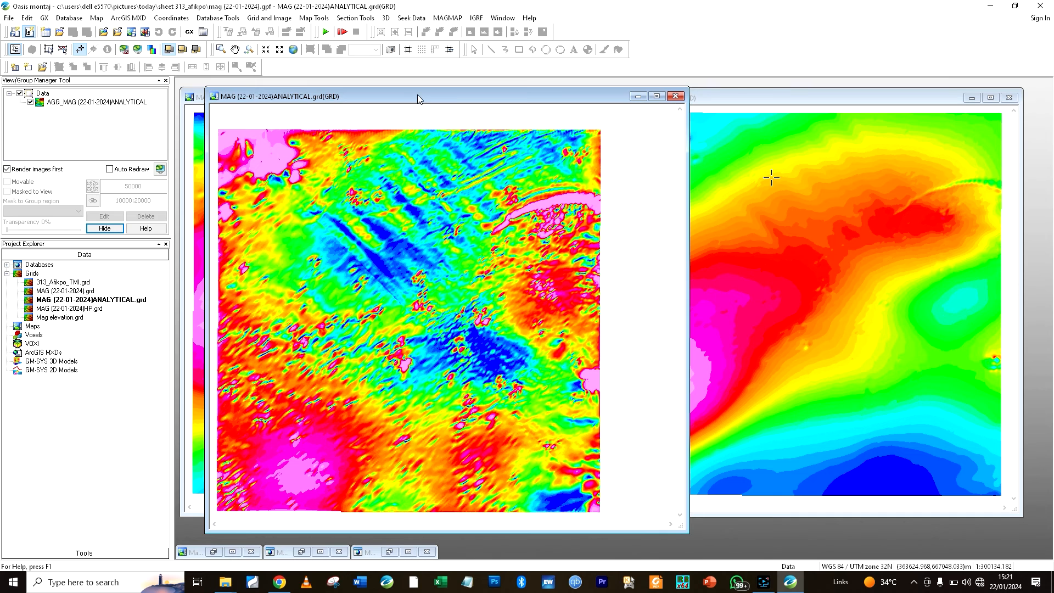
drag(419, 99, 627, 94)
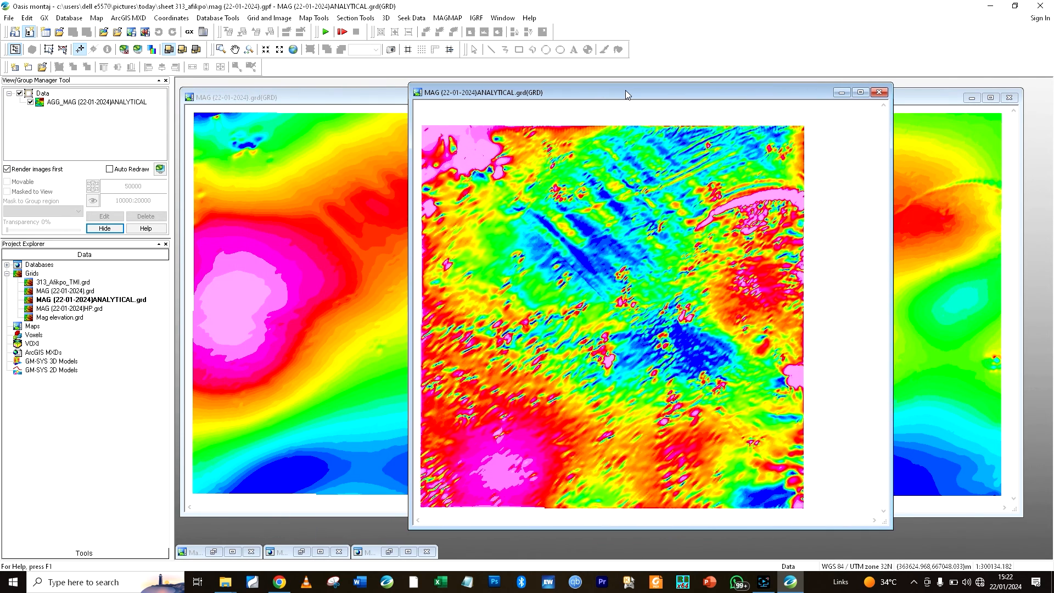
Set the MAGMAP 1-Step Filtering filter for the 313_Afikpo_TMI grid to a Derivative in the Z direction with order of differentiation 1
click(451, 18)
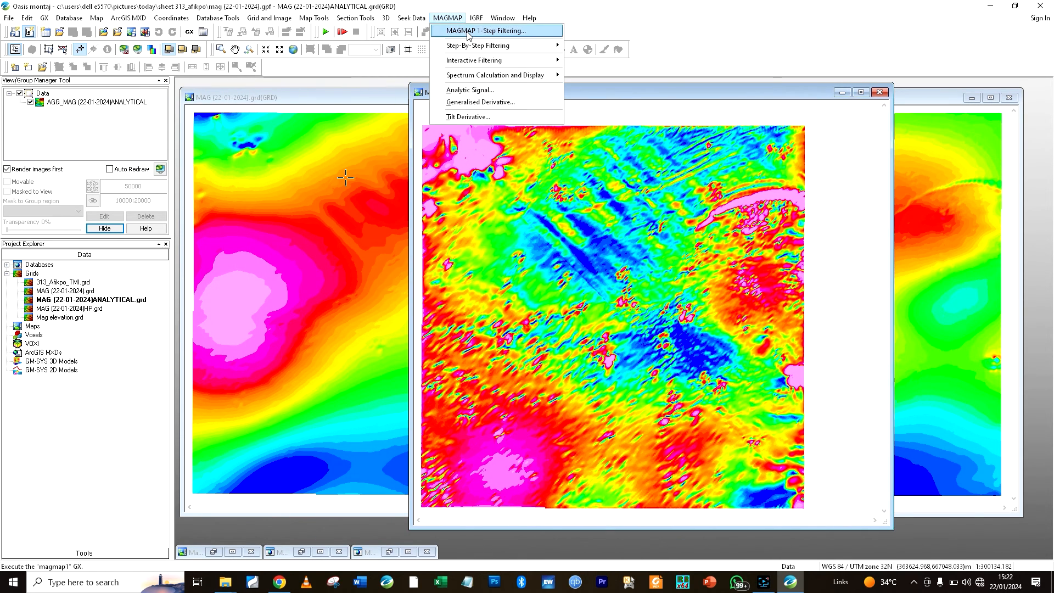
click(469, 31)
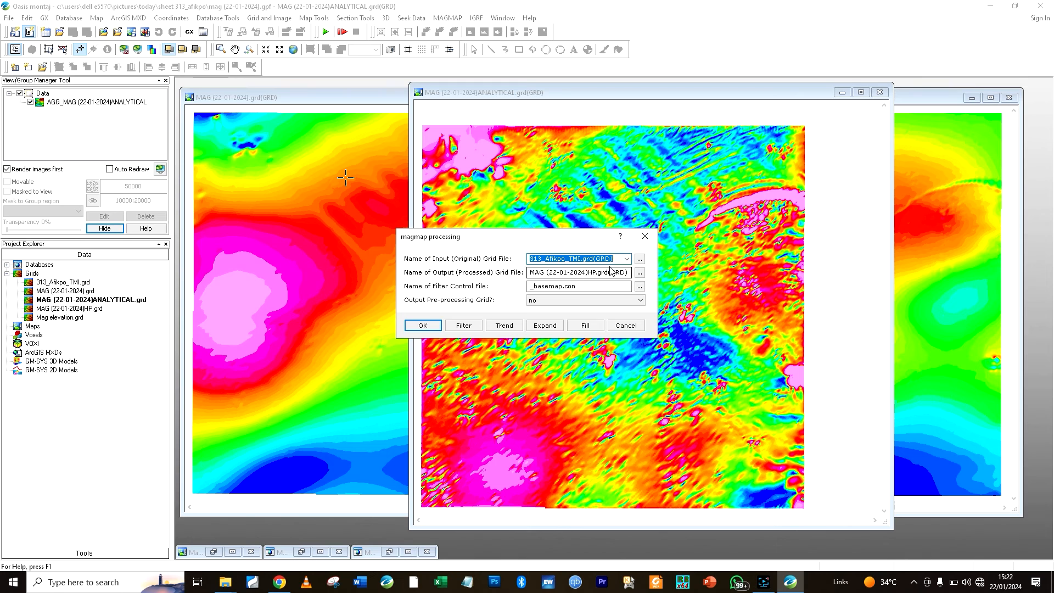
click(474, 327)
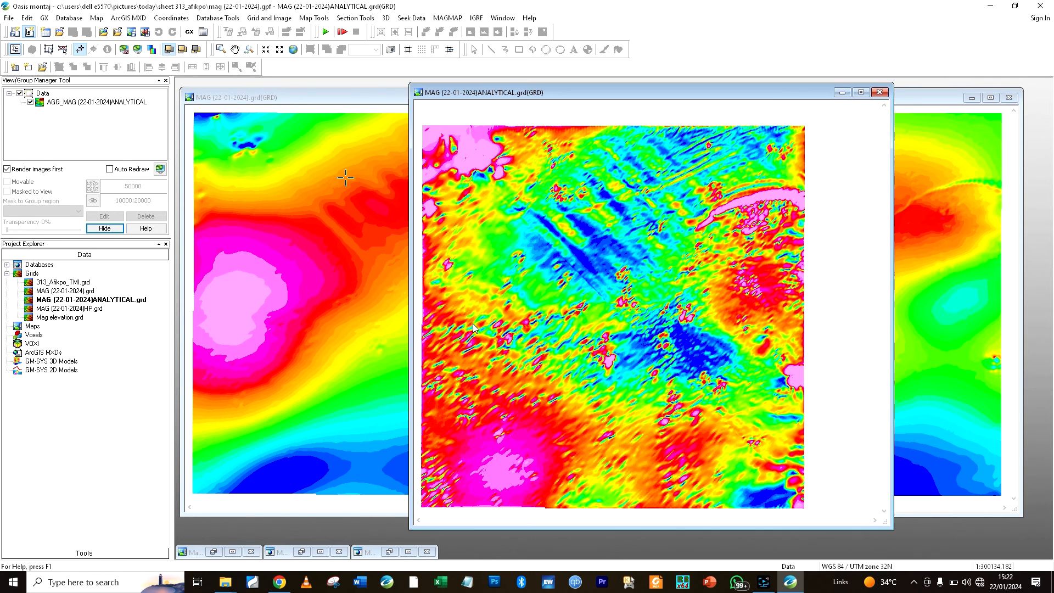
click(488, 279)
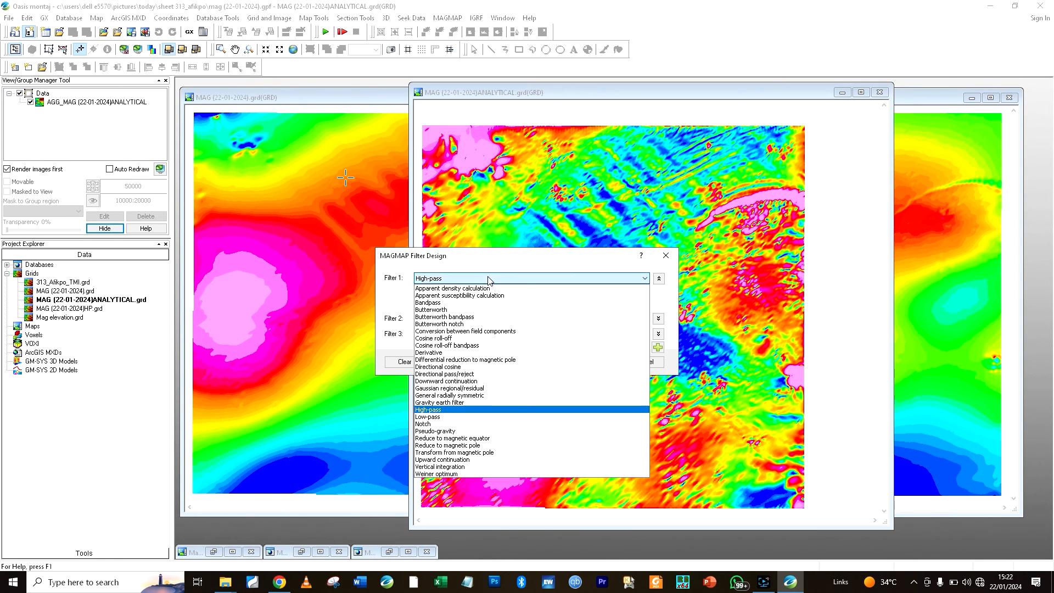
click(448, 352)
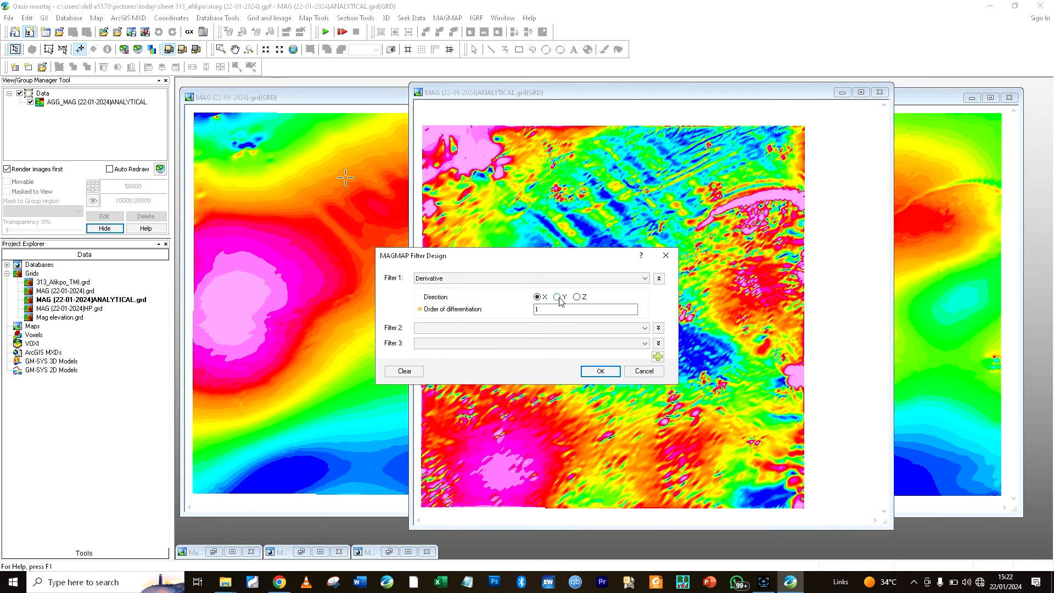
click(558, 297)
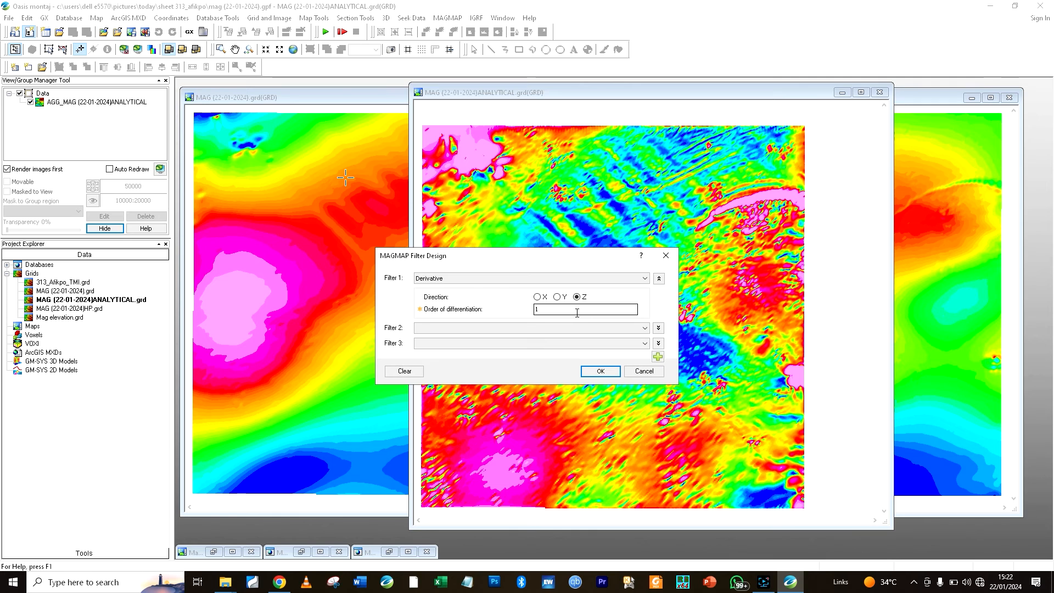
click(590, 373)
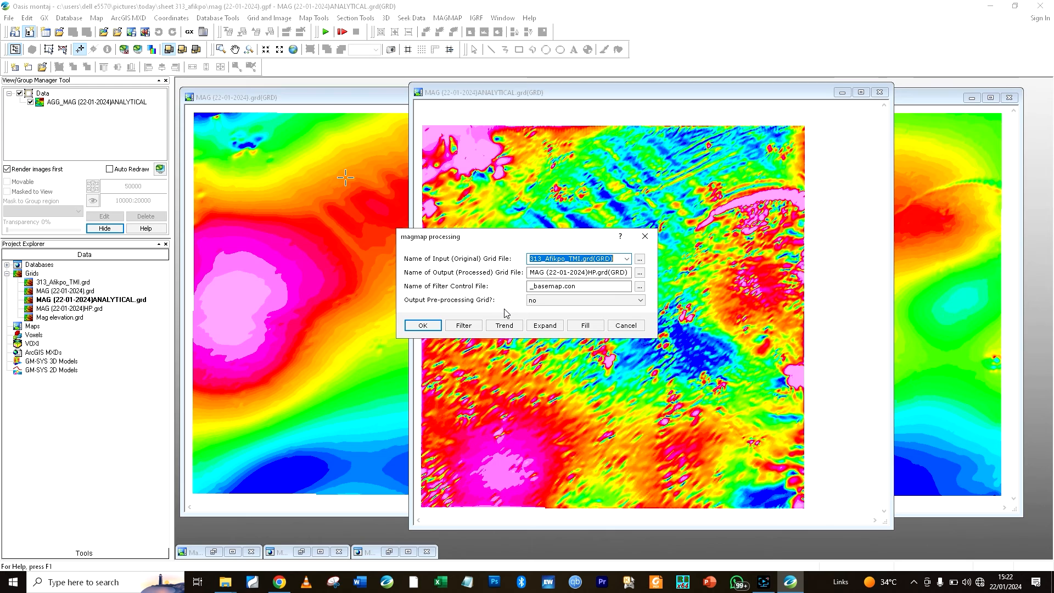
Name the output grid MAG (22-01-2024)1VD, recheck the derivative filter settings and run the filtering
click(593, 273)
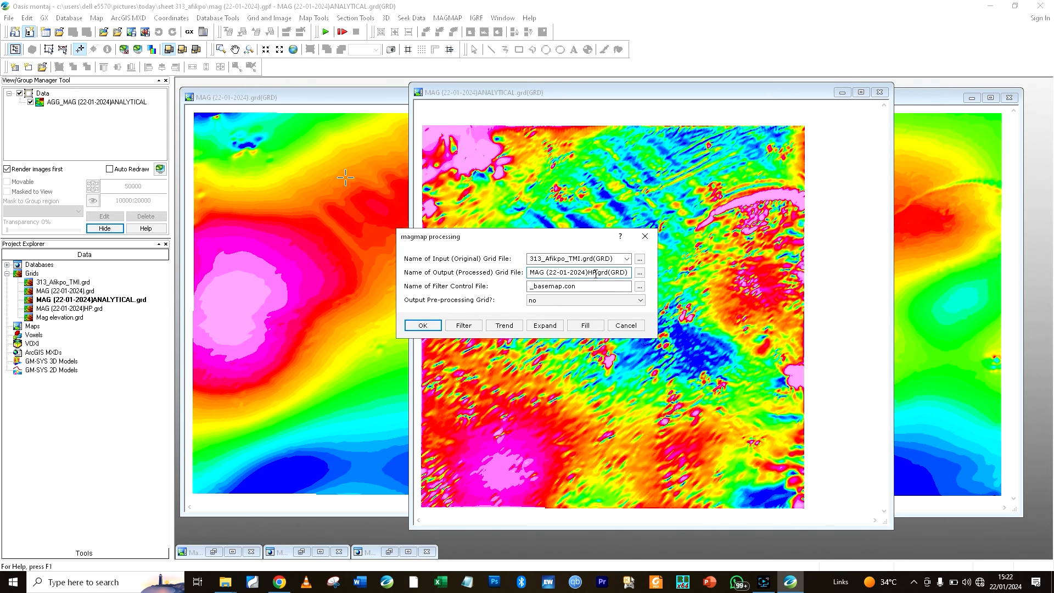
text(VD)
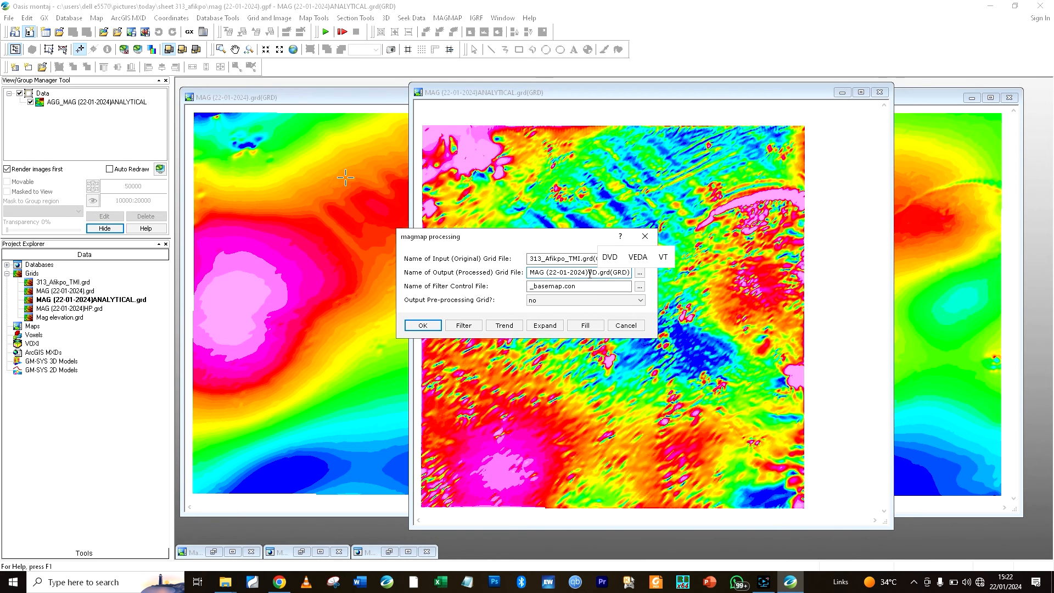
click(424, 325)
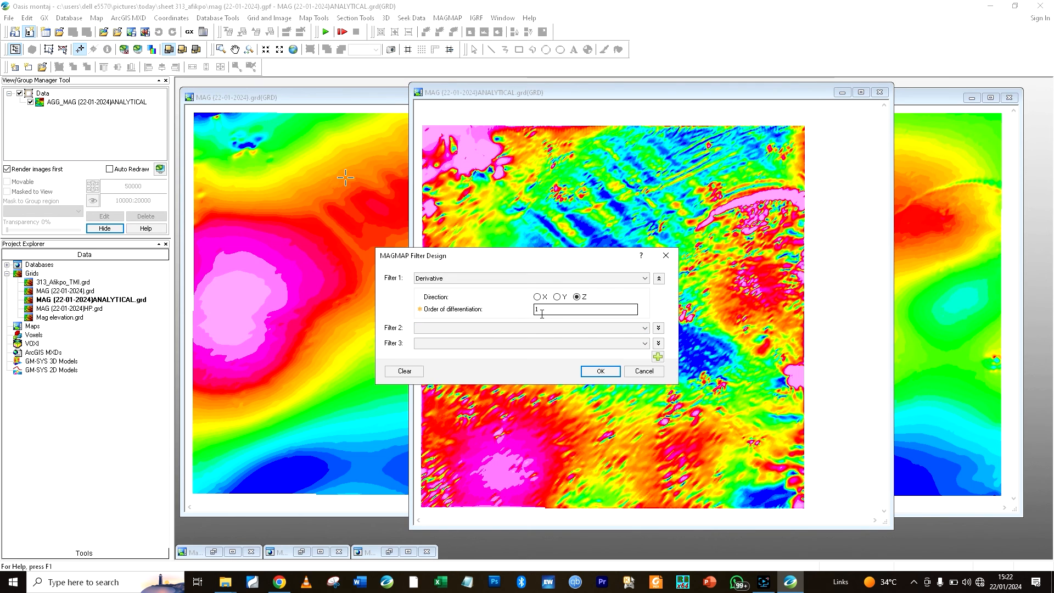
click(600, 371)
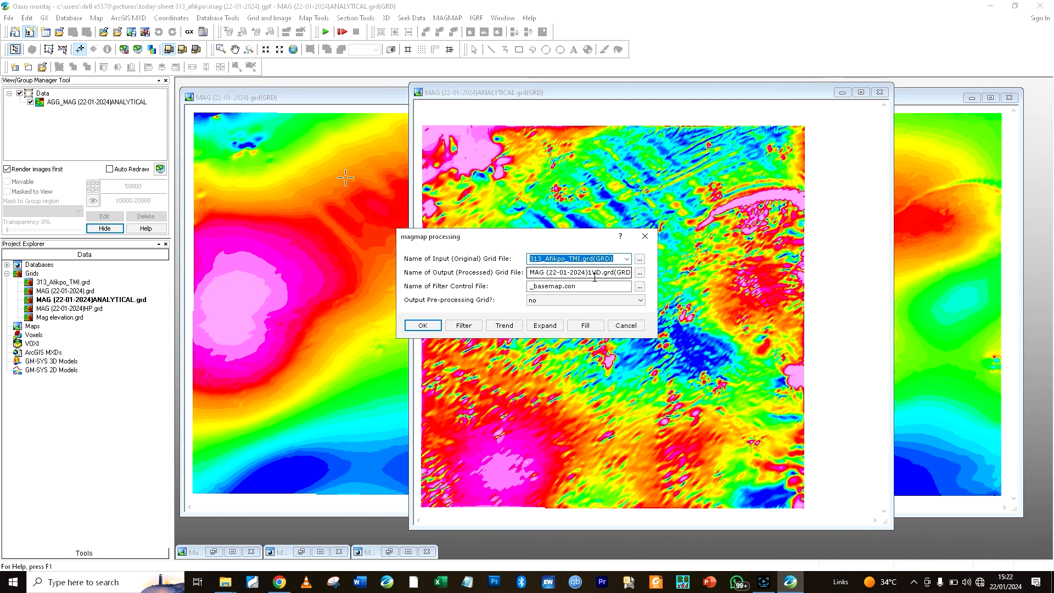
click(433, 324)
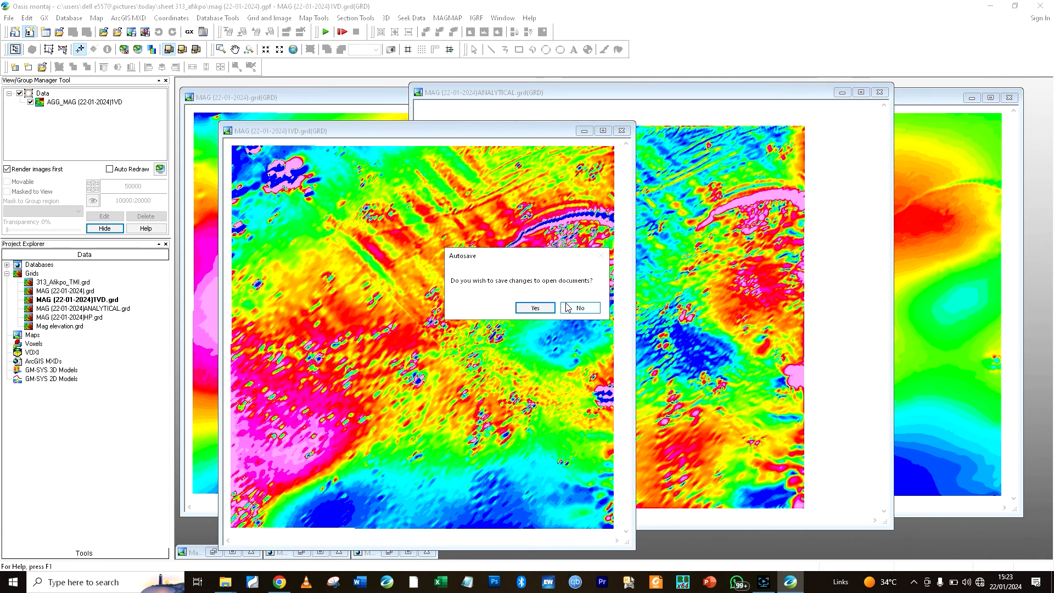
Agree to save the open documents and the 313_Afikpo_TMI map changes, and move the MAG (22-01-2024)1VD grid window higher in the workspace
click(537, 307)
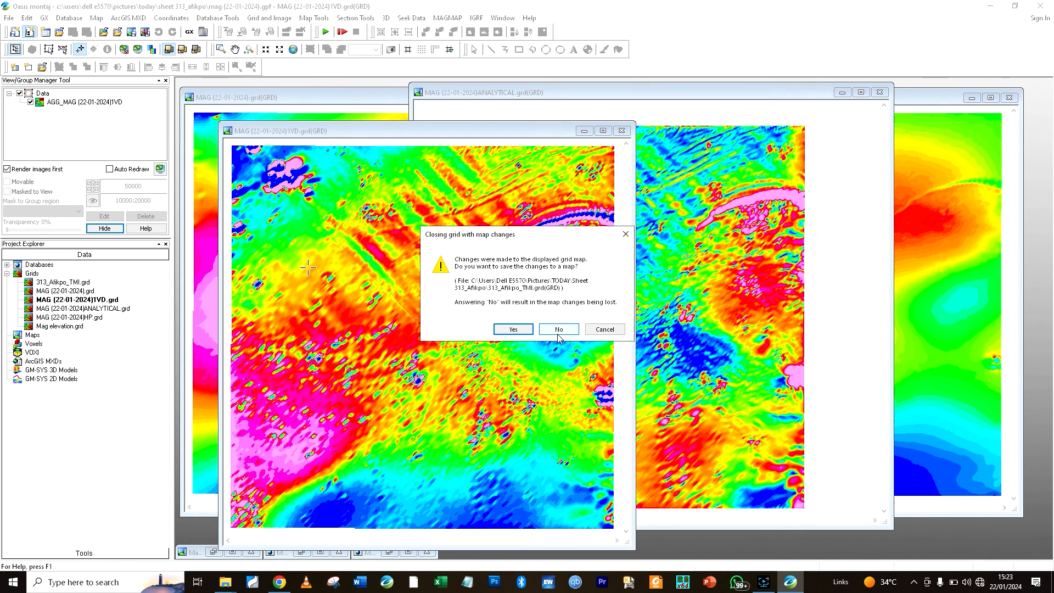
click(520, 328)
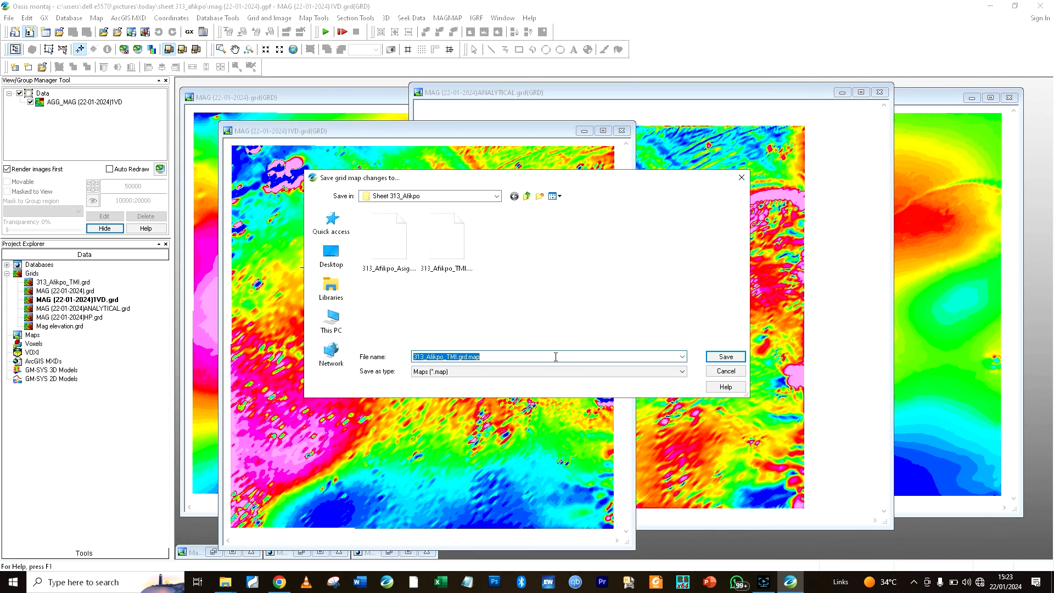
click(444, 319)
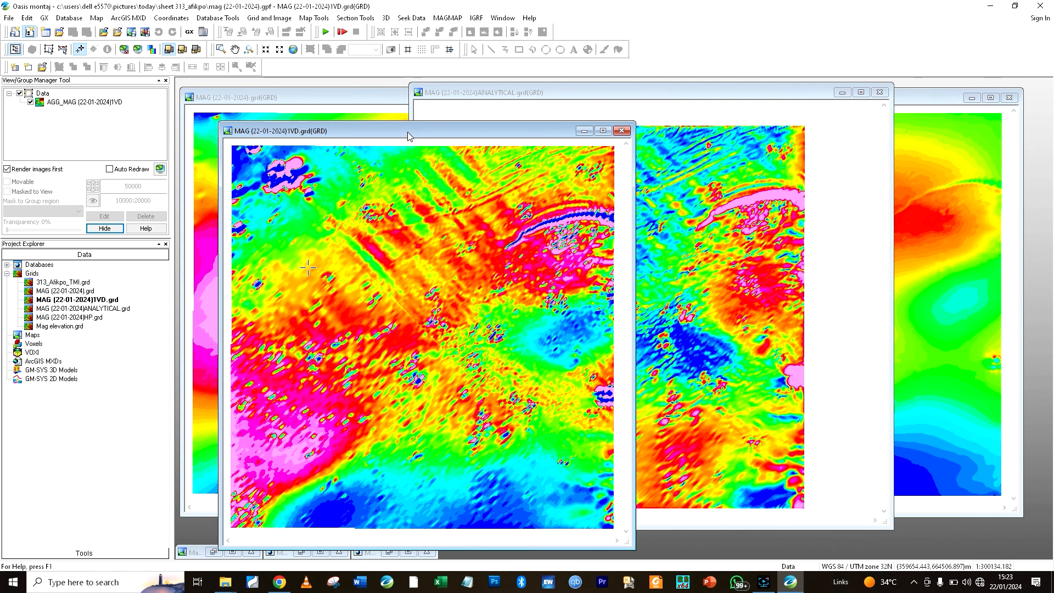
drag(409, 135, 383, 94)
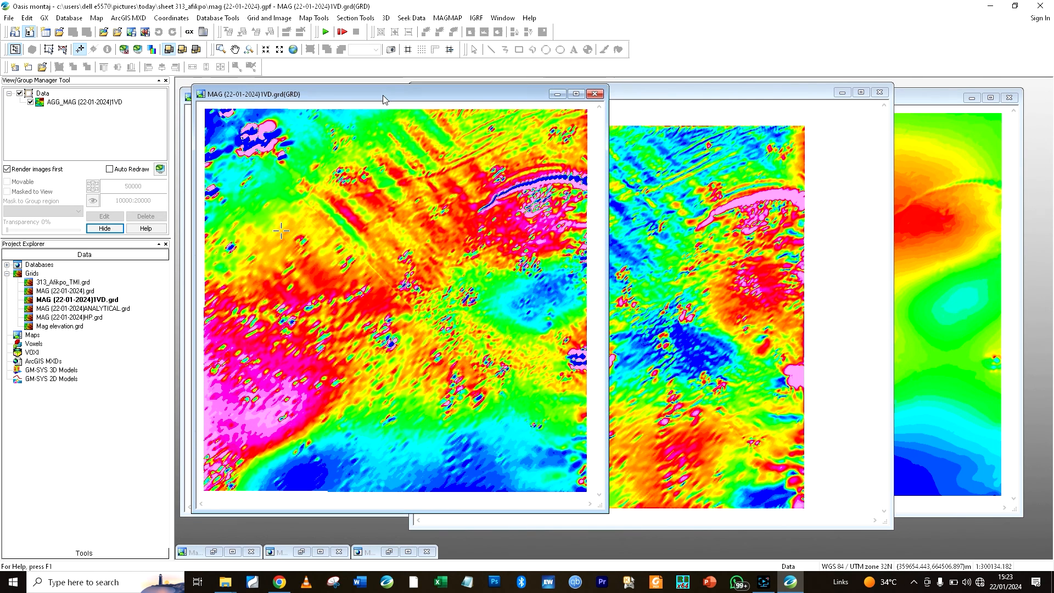
click(454, 18)
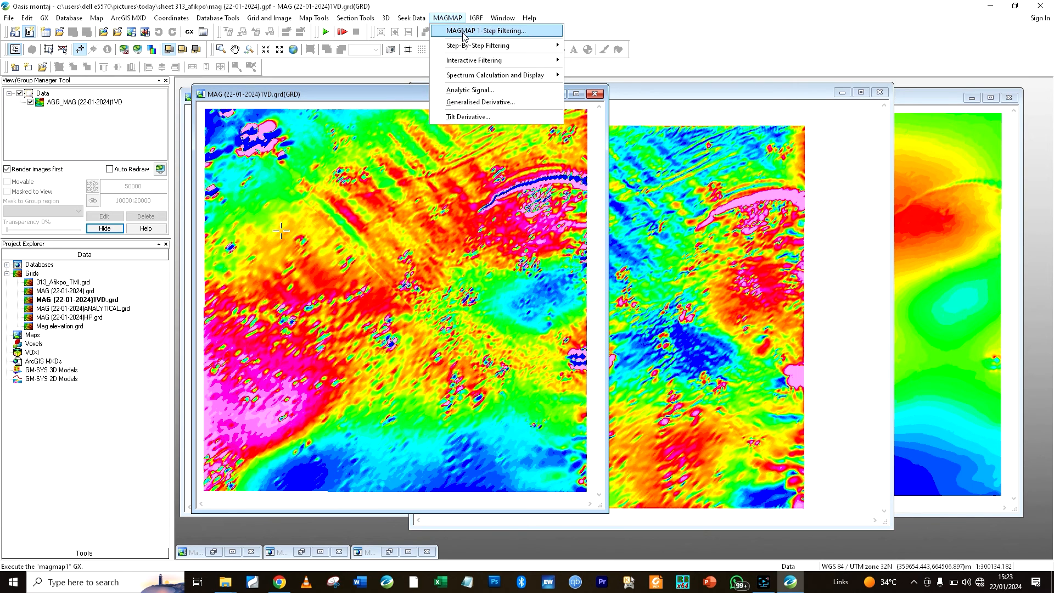
mouse_move(520, 65)
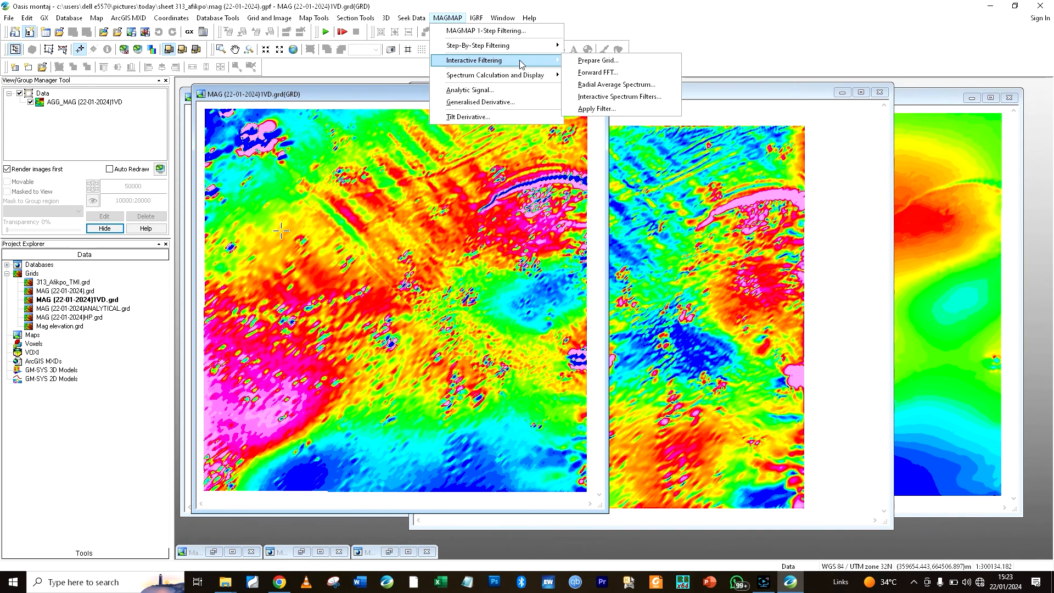
mouse_move(547, 50)
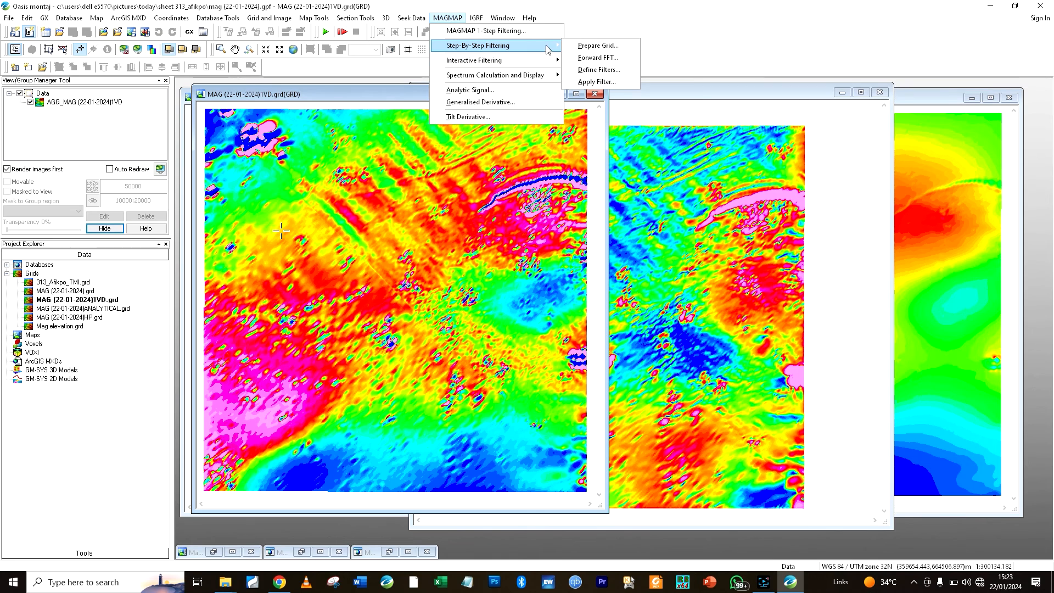
click(598, 45)
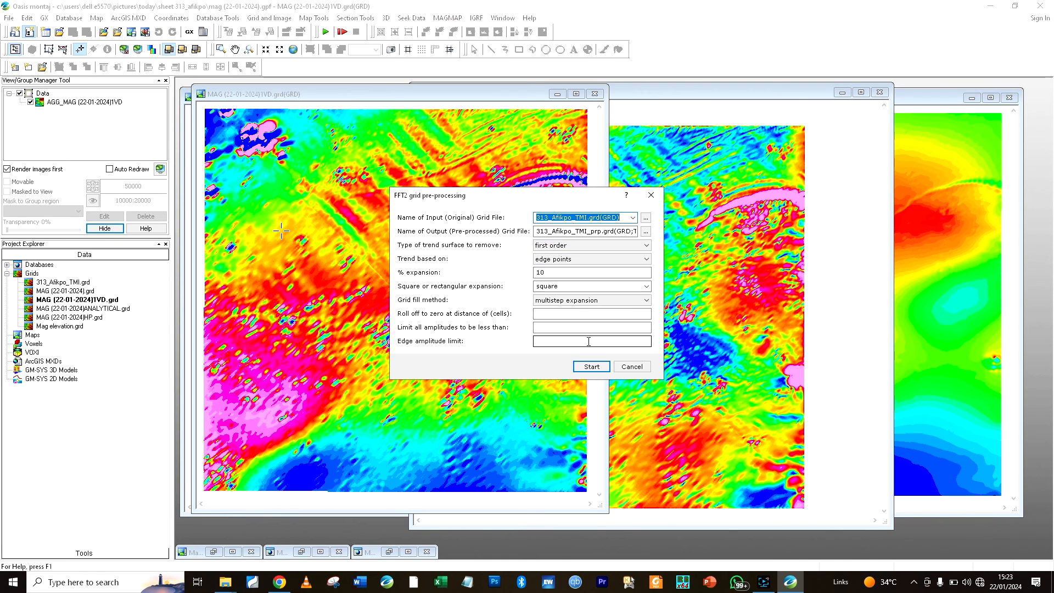
click(630, 367)
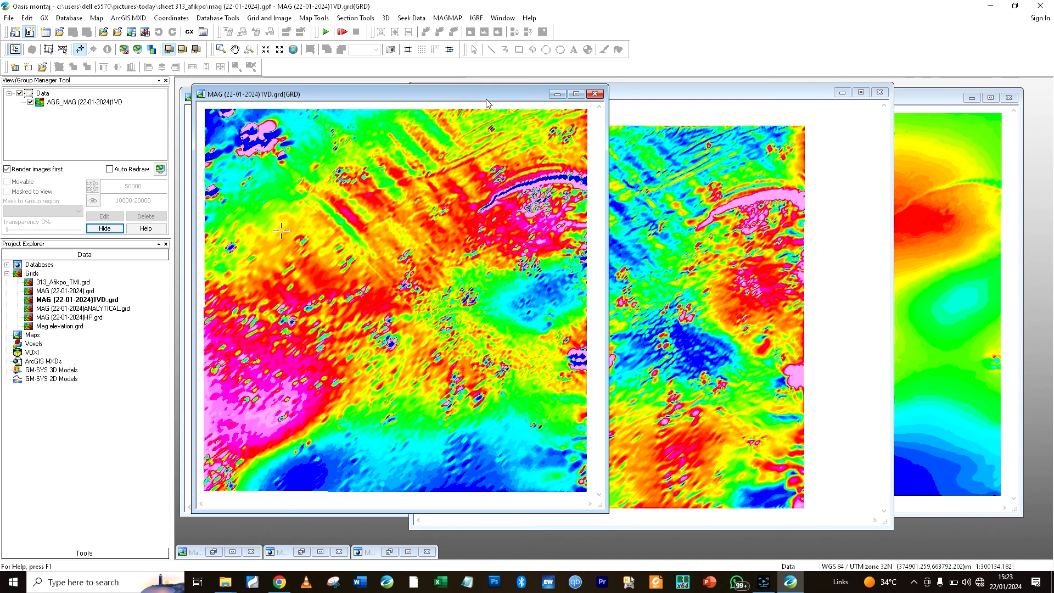
Load the CET_Grid_Analysis.omn menu
click(451, 18)
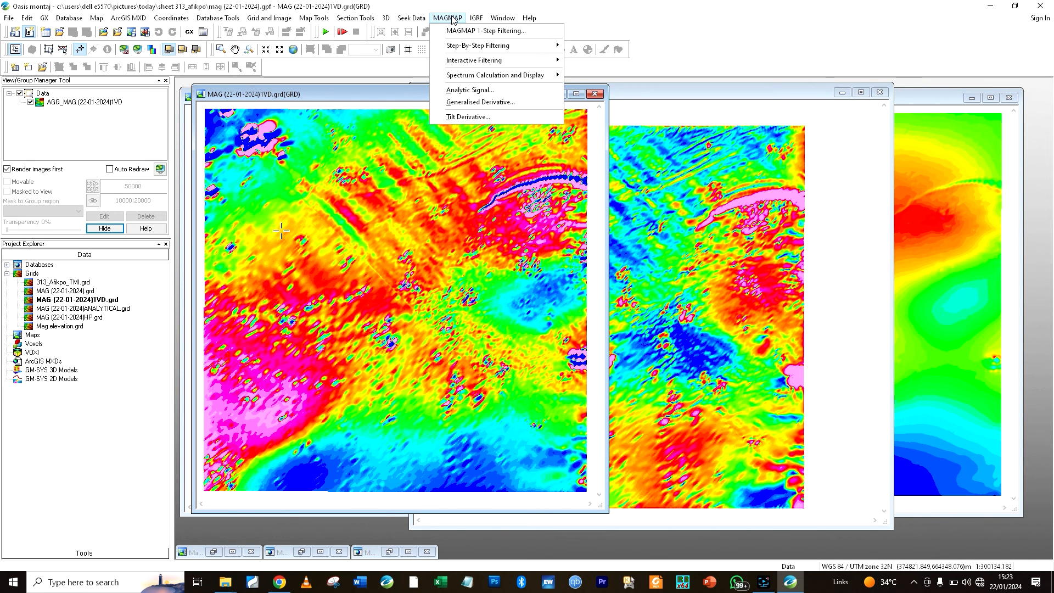
mouse_move(46, 21)
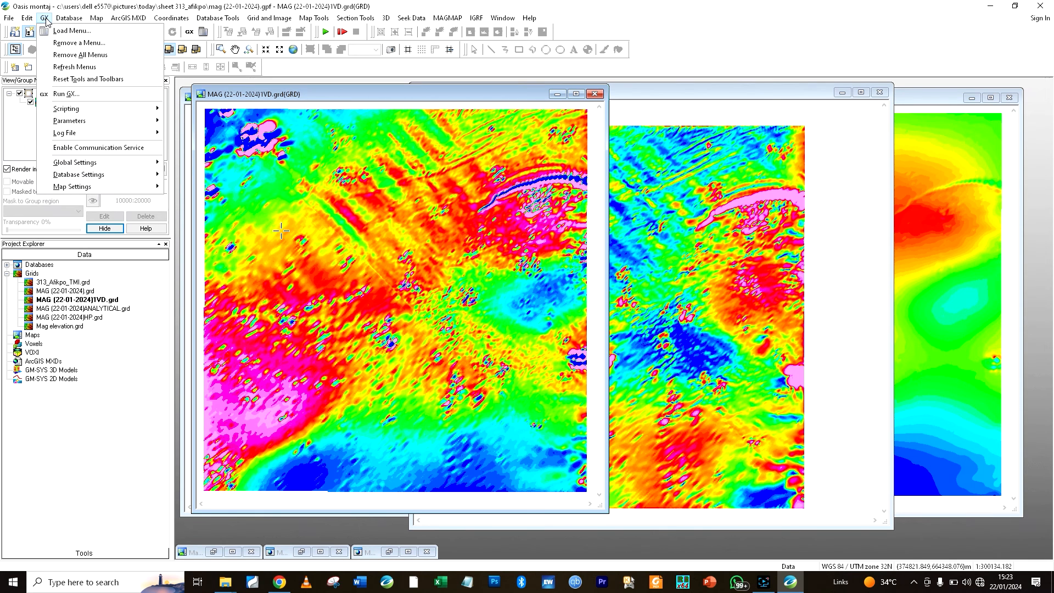
click(61, 32)
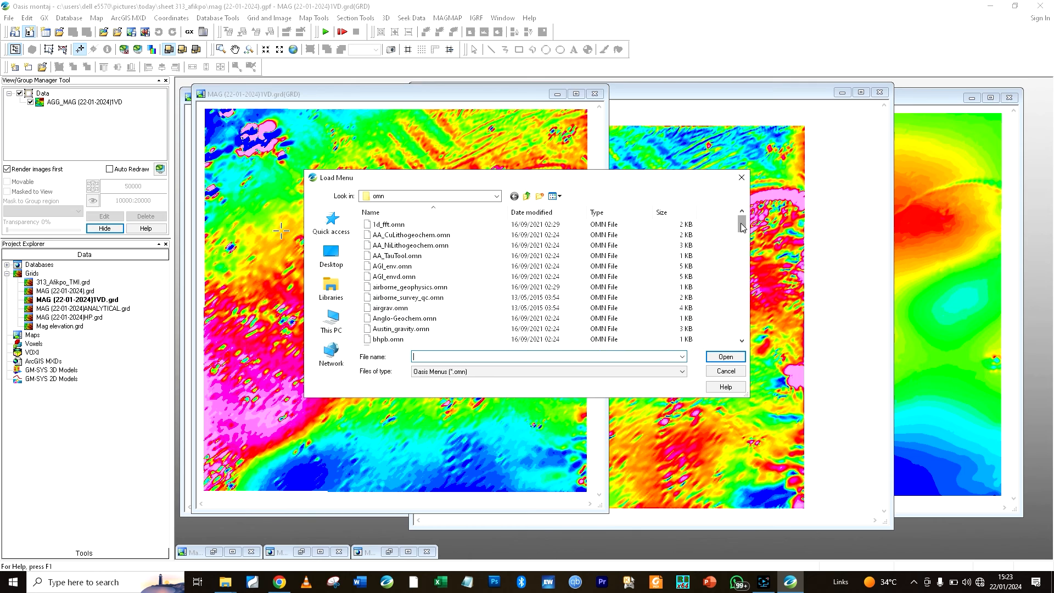
drag(740, 225, 744, 241)
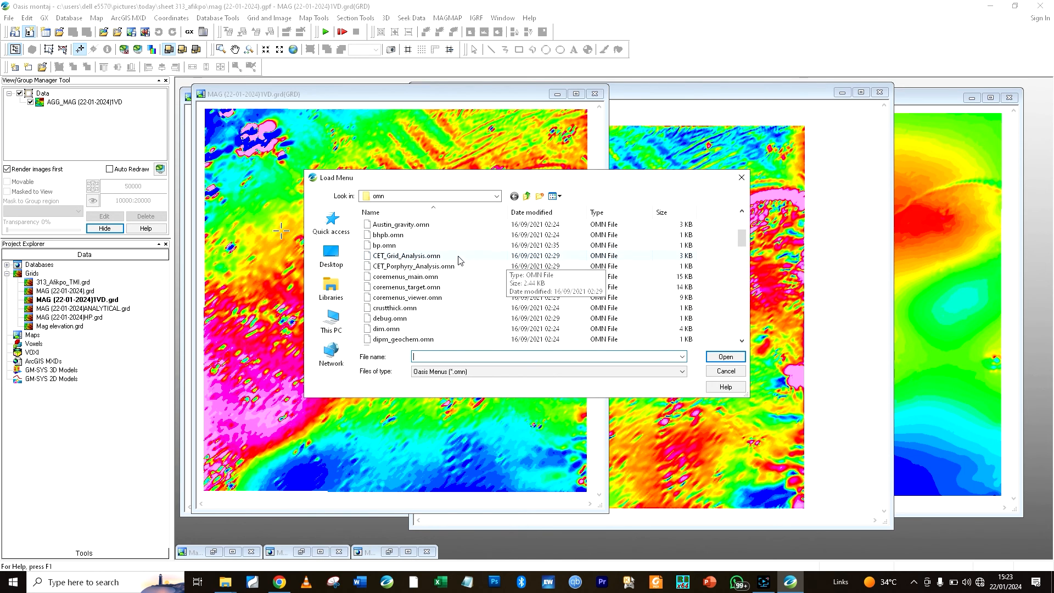
click(409, 256)
click(723, 359)
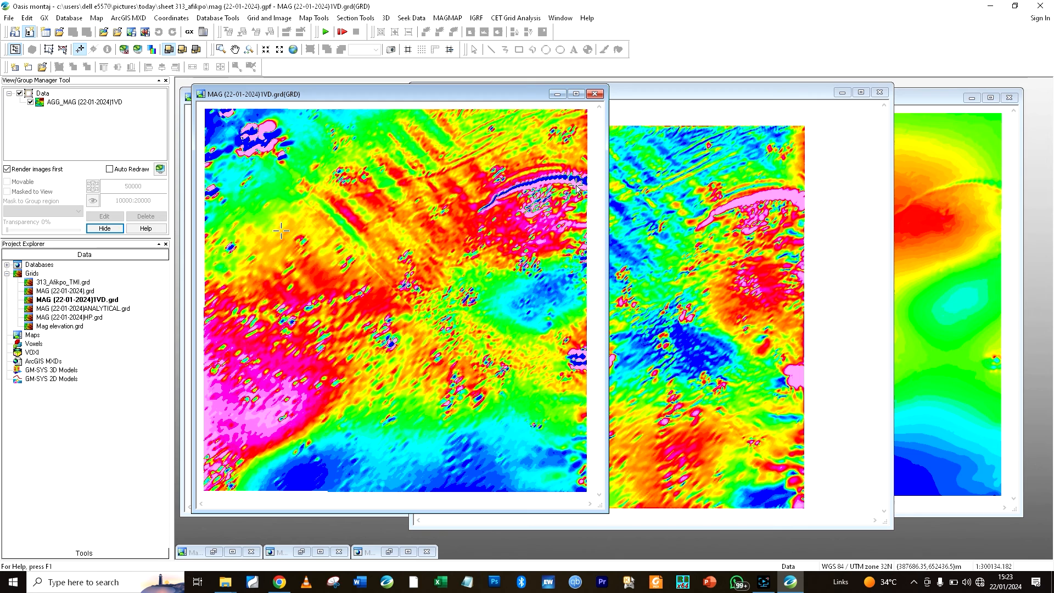
Start the CET Standard Deviation texture analysis with MAG (22-01-2024).grd as the input grid
click(502, 19)
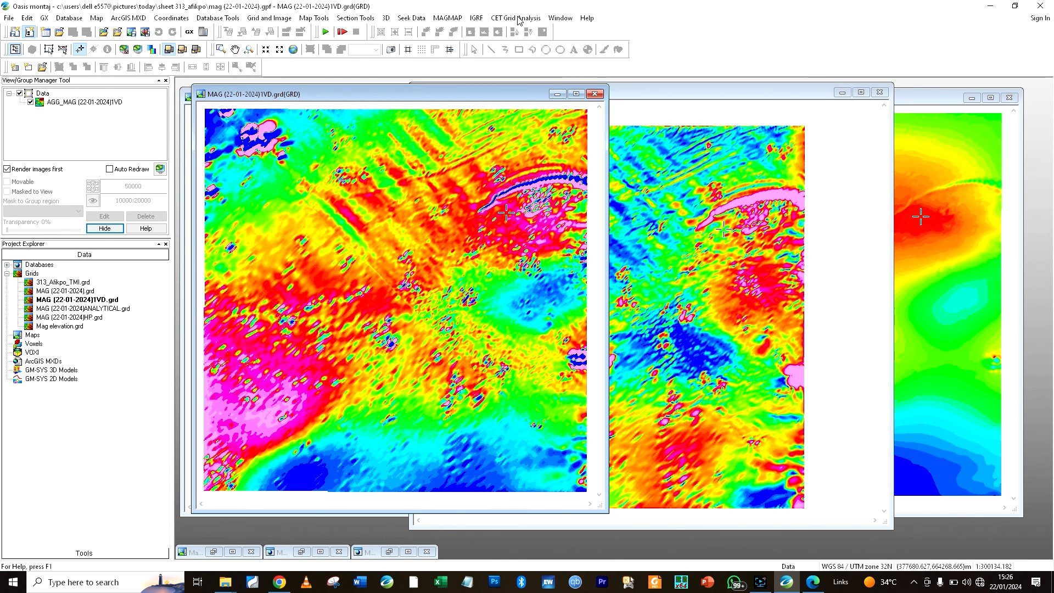
click(518, 20)
mouse_move(598, 25)
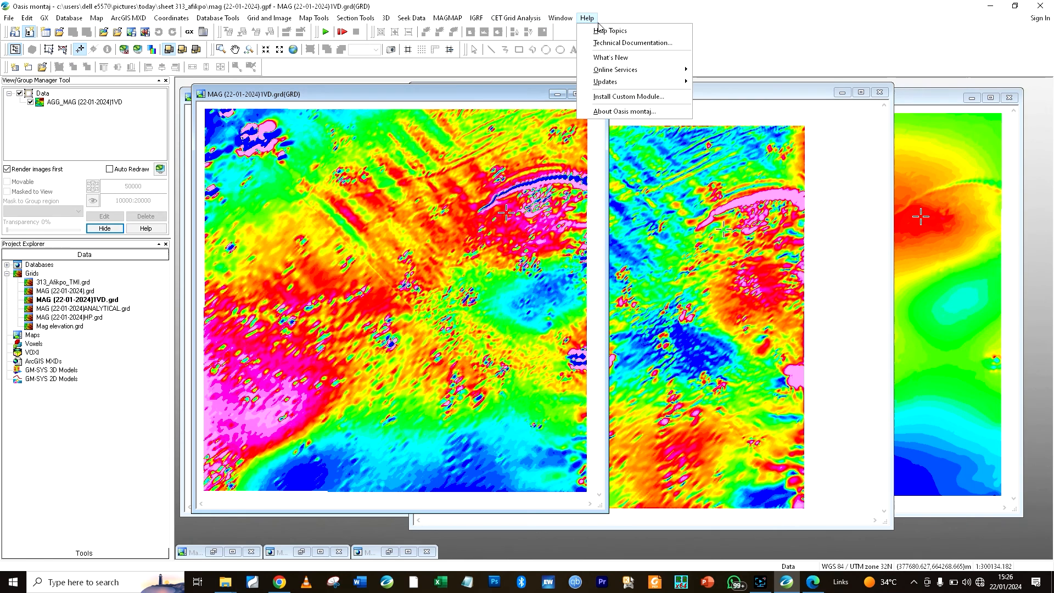
mouse_move(516, 17)
mouse_move(548, 31)
click(632, 44)
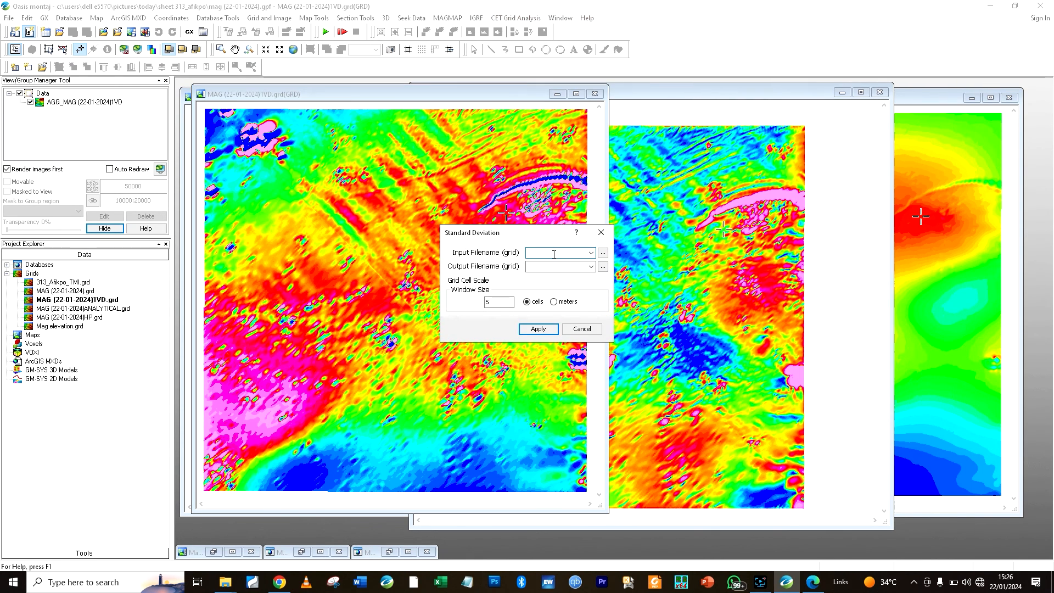
click(590, 254)
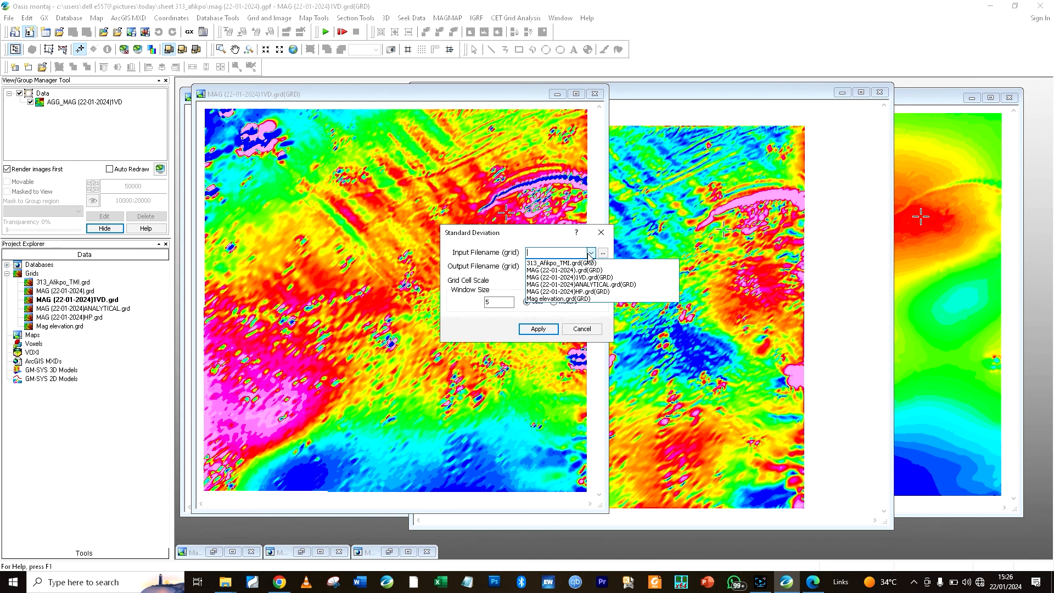
click(604, 270)
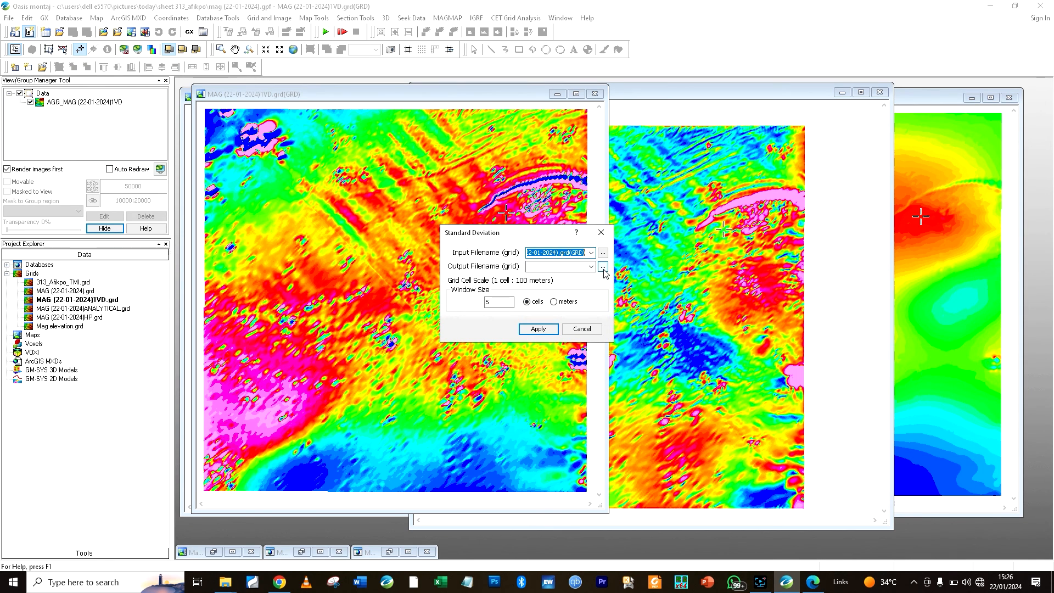
Name the standard deviation output grid SD, keep MAG (22-01-2024).grd as input with a 5-cell window, and run the calculation
click(539, 266)
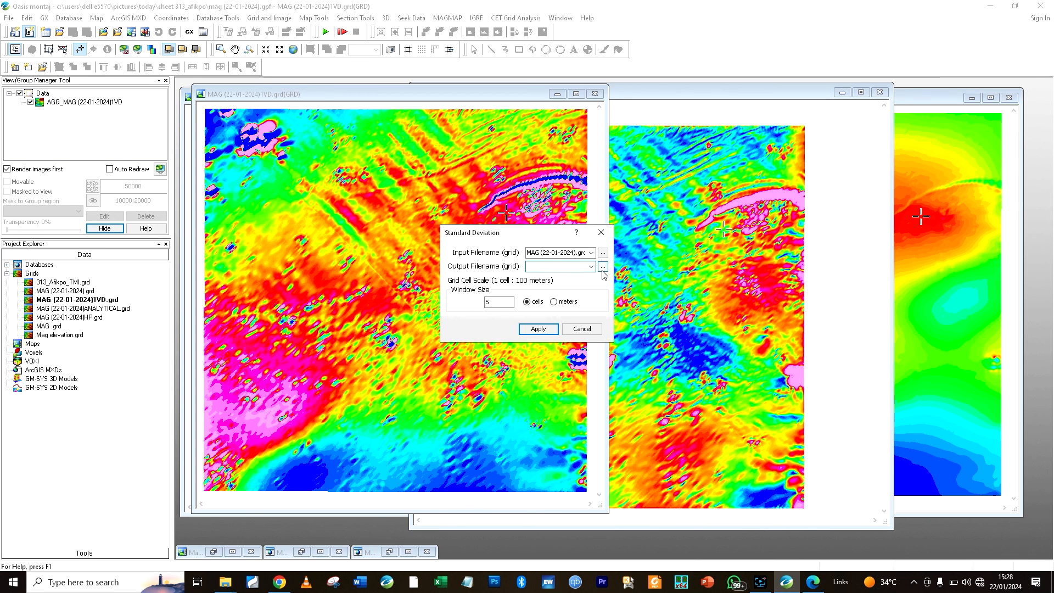
text(STANDARD)
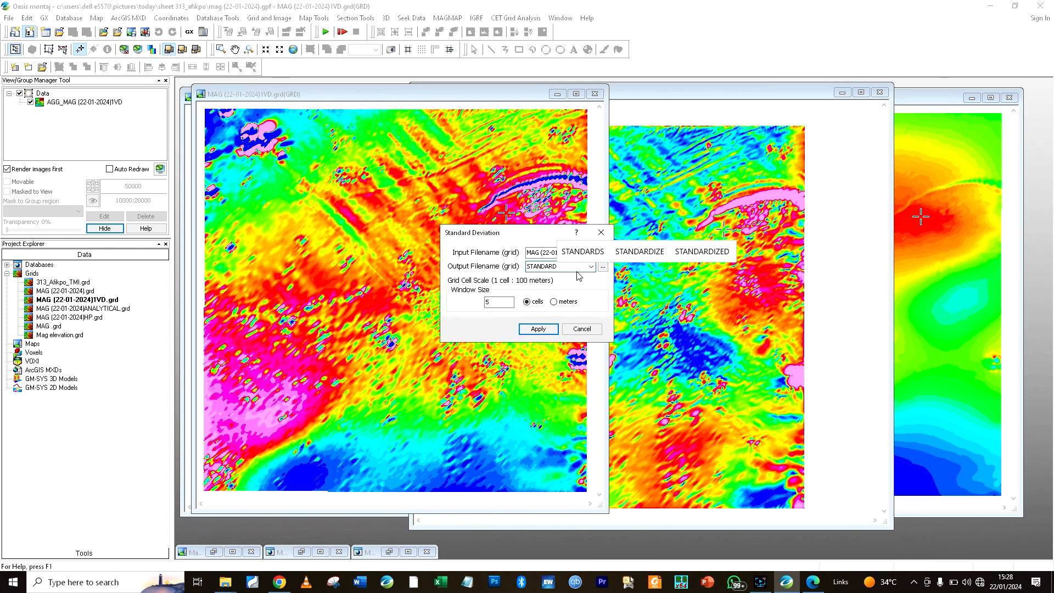
click(583, 252)
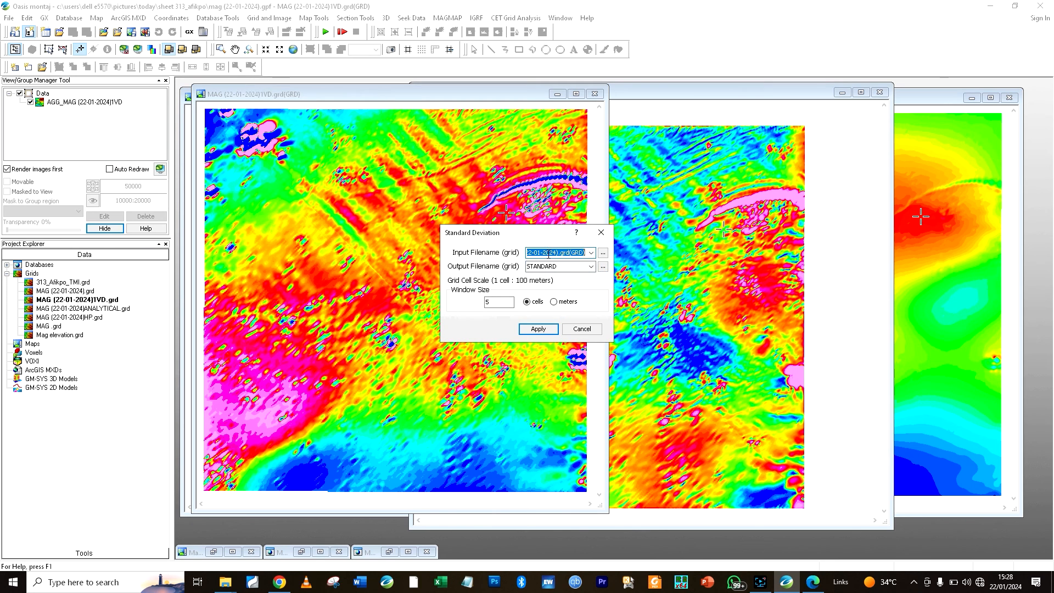
click(591, 252)
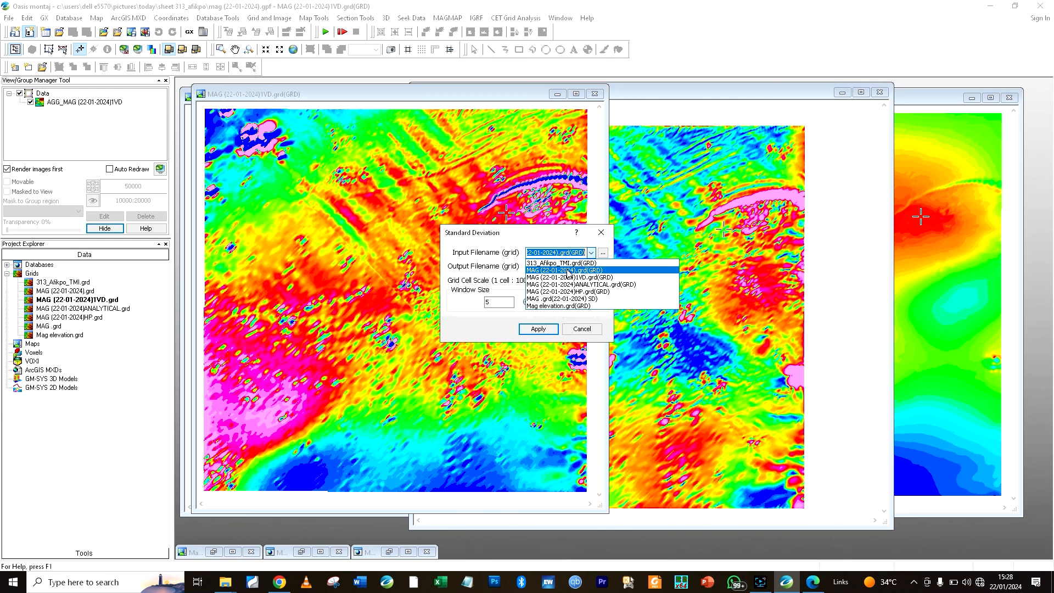
click(568, 270)
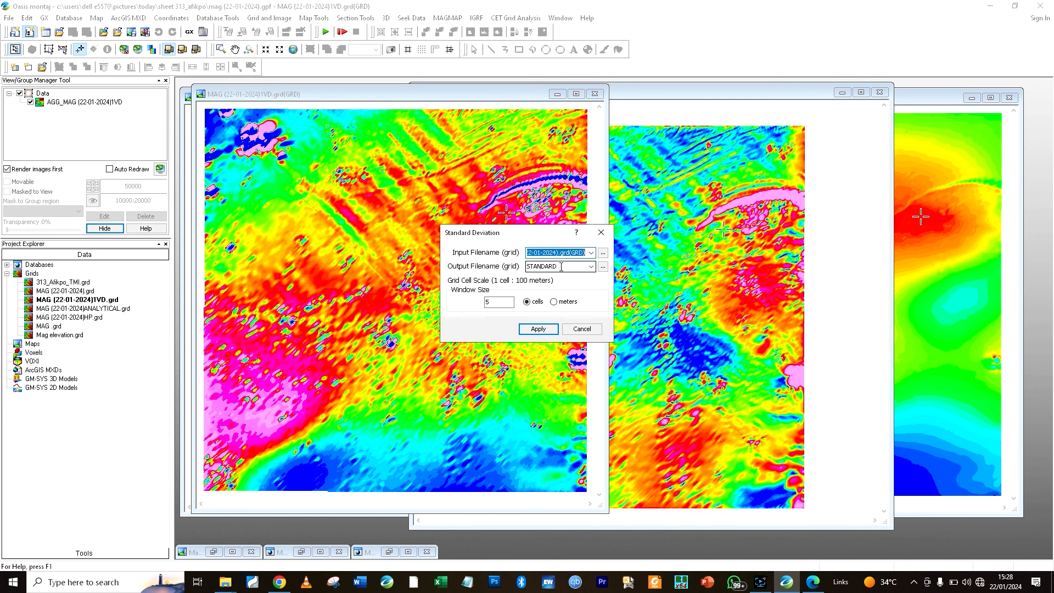
click(561, 267)
key(BackSpace)
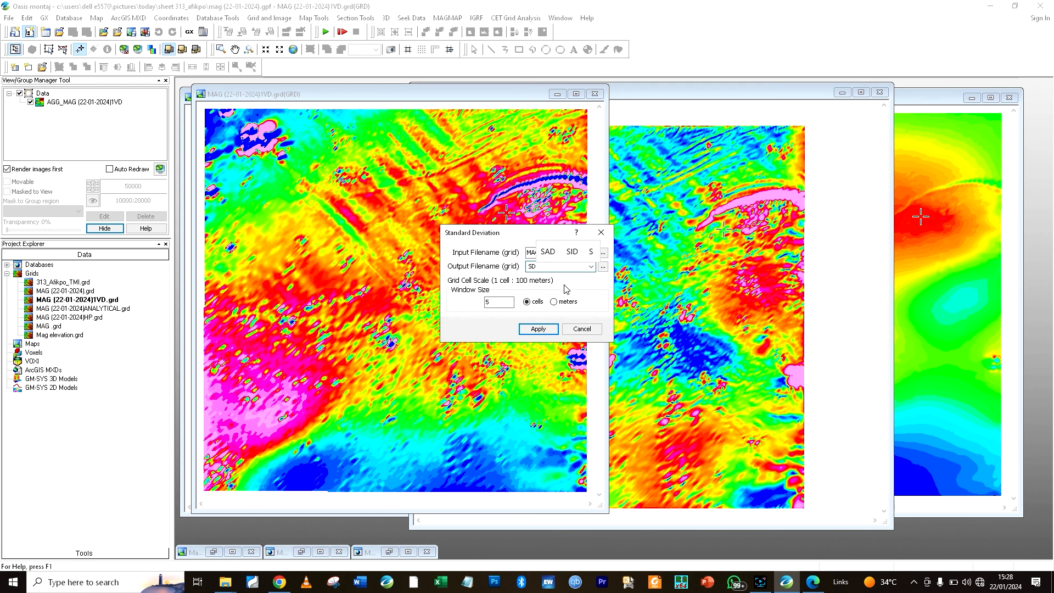
click(546, 328)
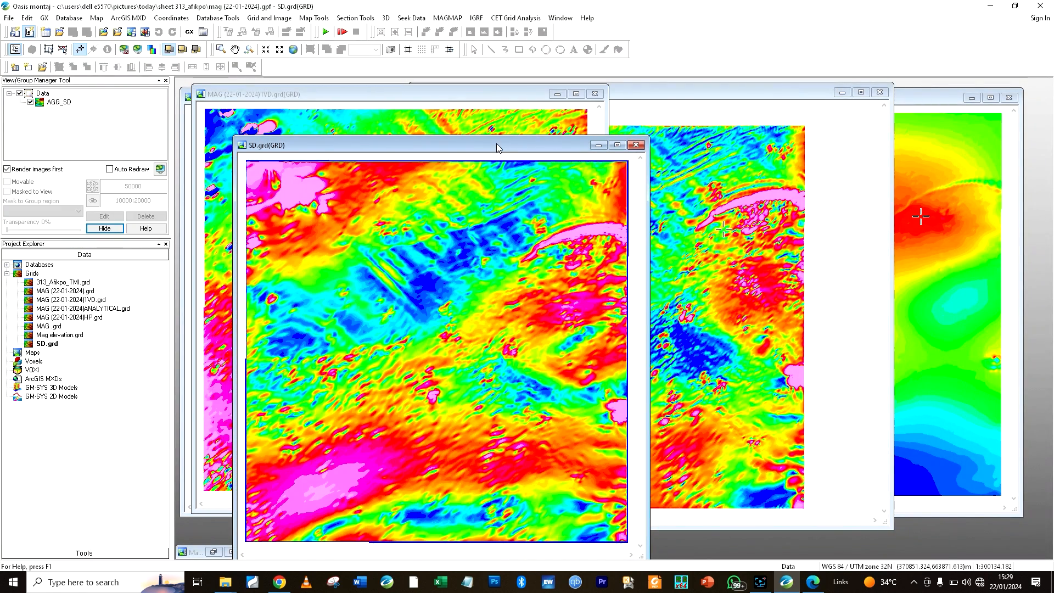
Move the SD grid window up, and set its Phase Symmetry lineation detection to a smallest filter wavelength of 5 cells and 5 filter scales
drag(498, 148, 487, 107)
click(512, 20)
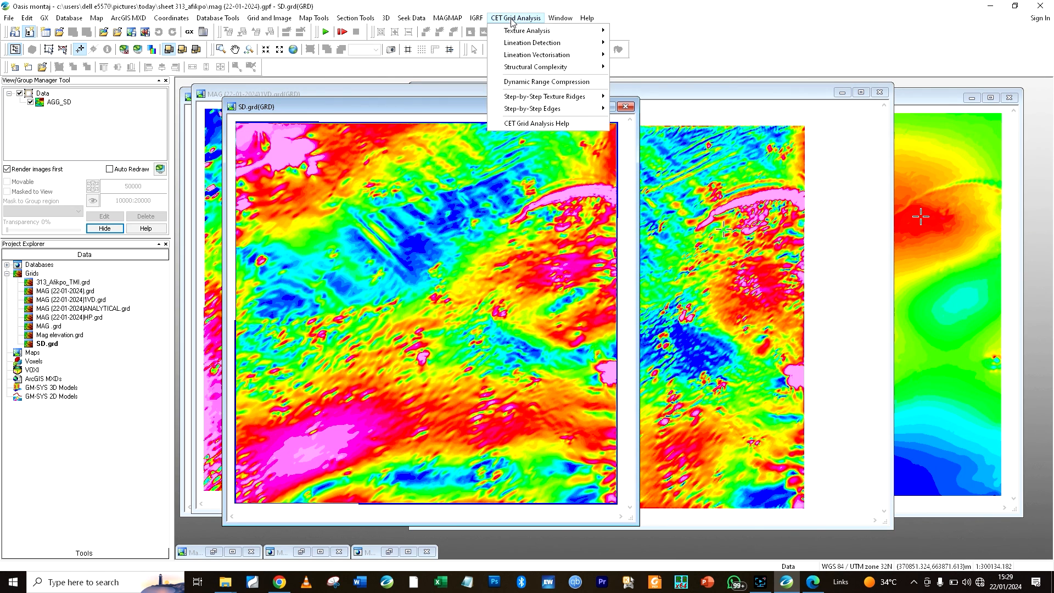
mouse_move(547, 43)
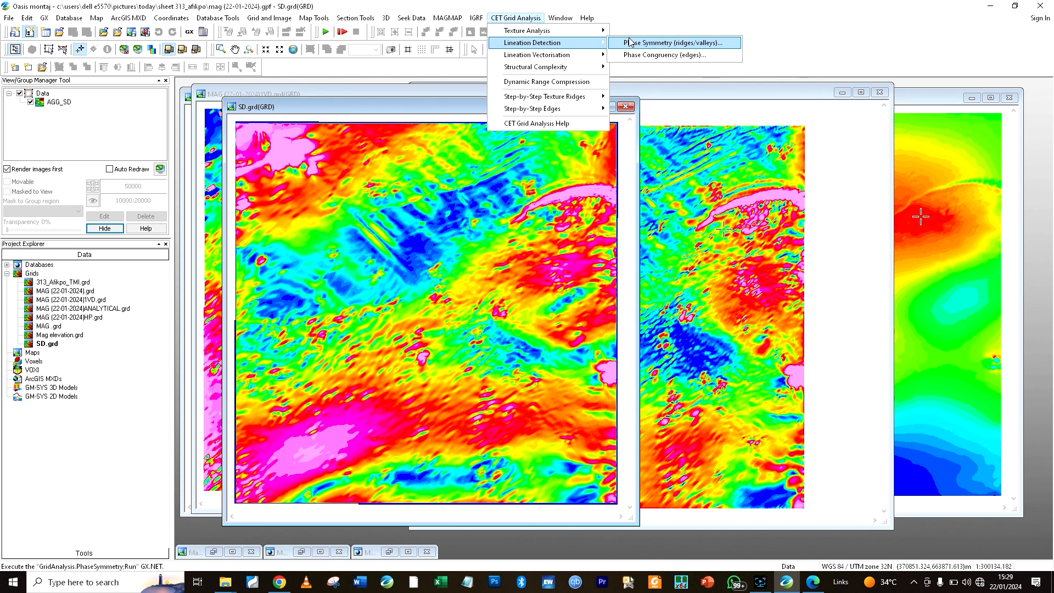
click(650, 45)
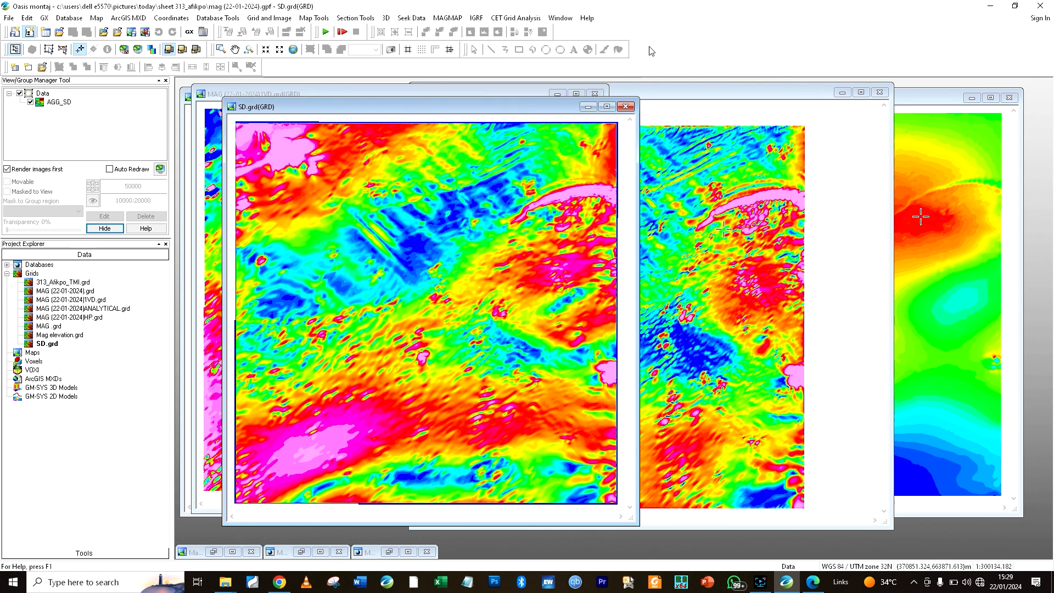
click(527, 253)
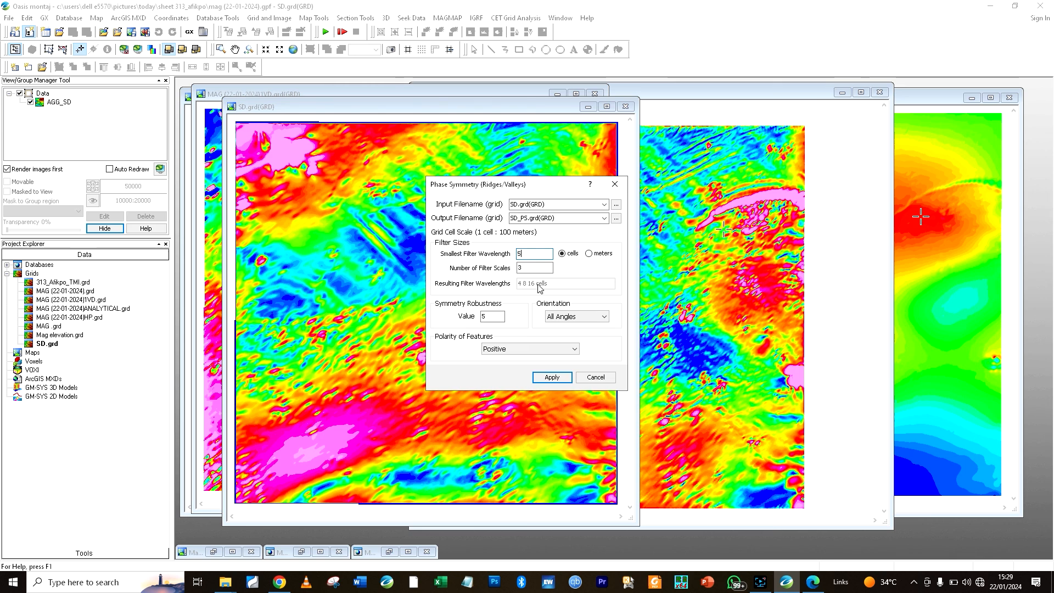
click(530, 269)
key(BackSpace)
text(5)
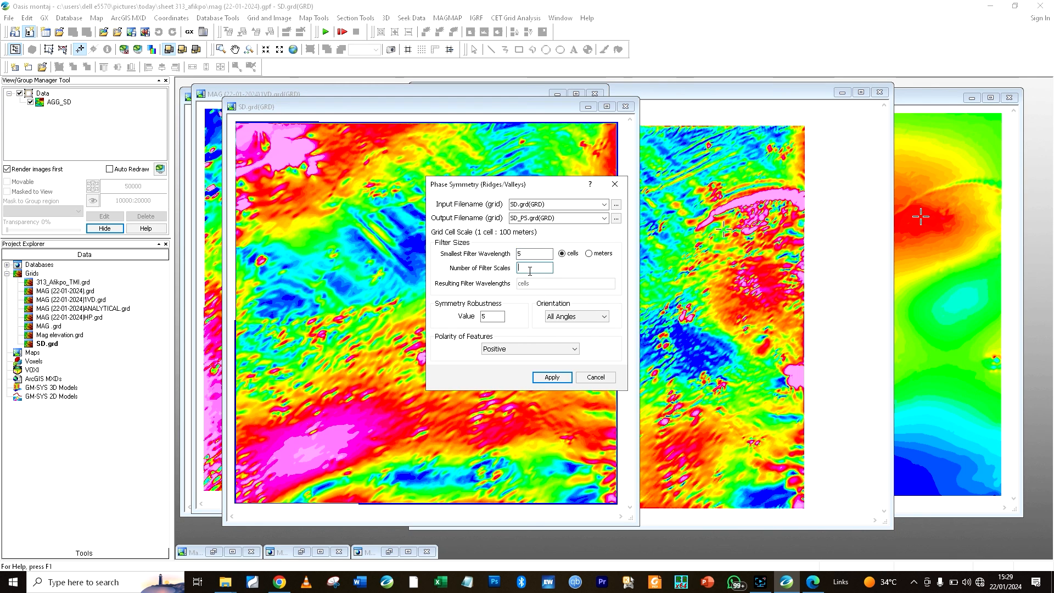
Set the symmetry robustness to 3 and run Phase Symmetry on SD.grd with SD_PS.grd as the output grid
double_click(493, 316)
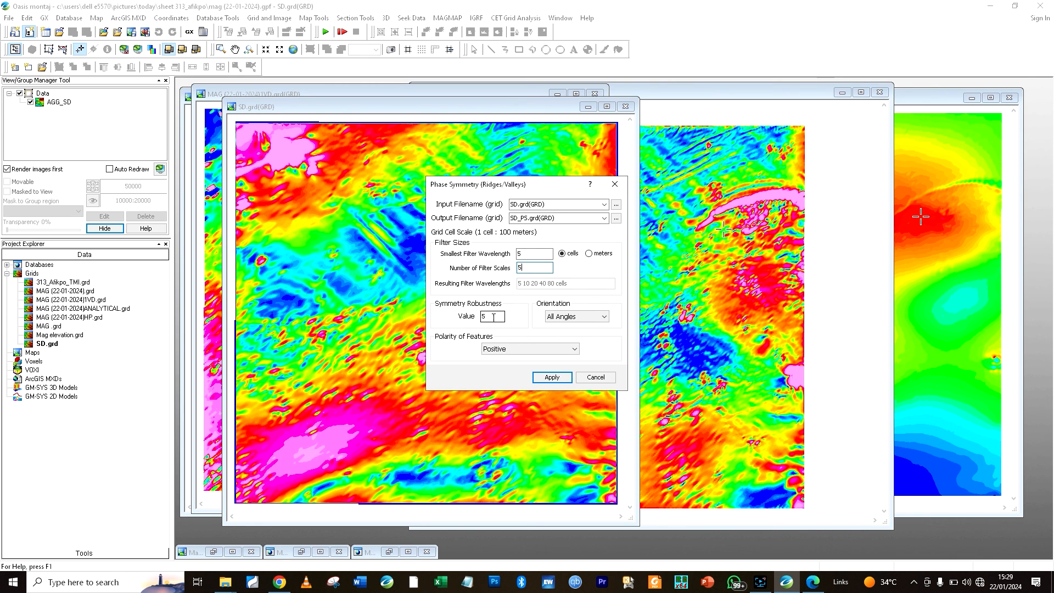
key(BackSpace)
text(3)
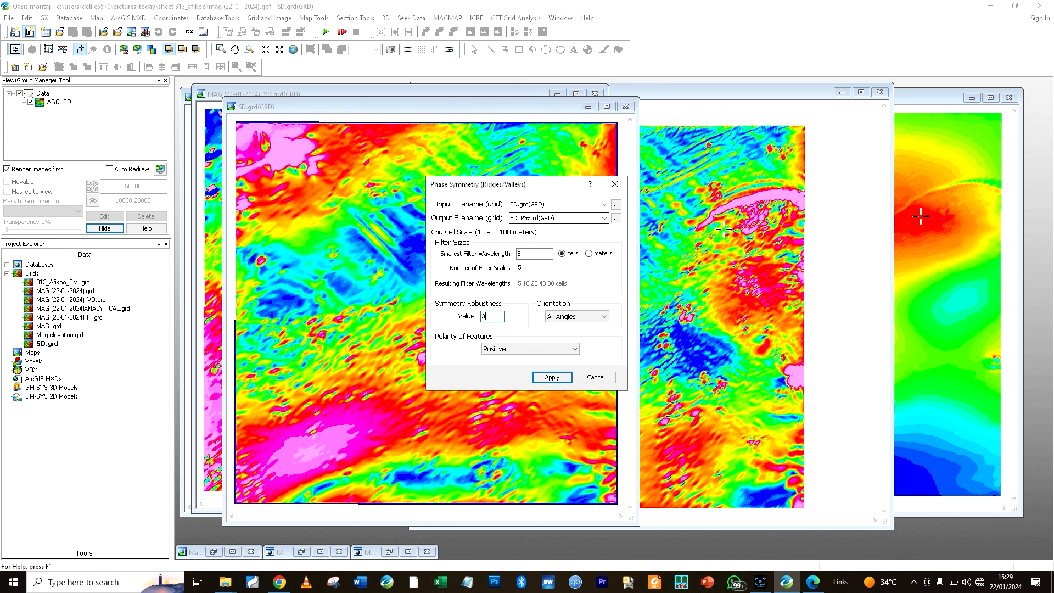
click(555, 378)
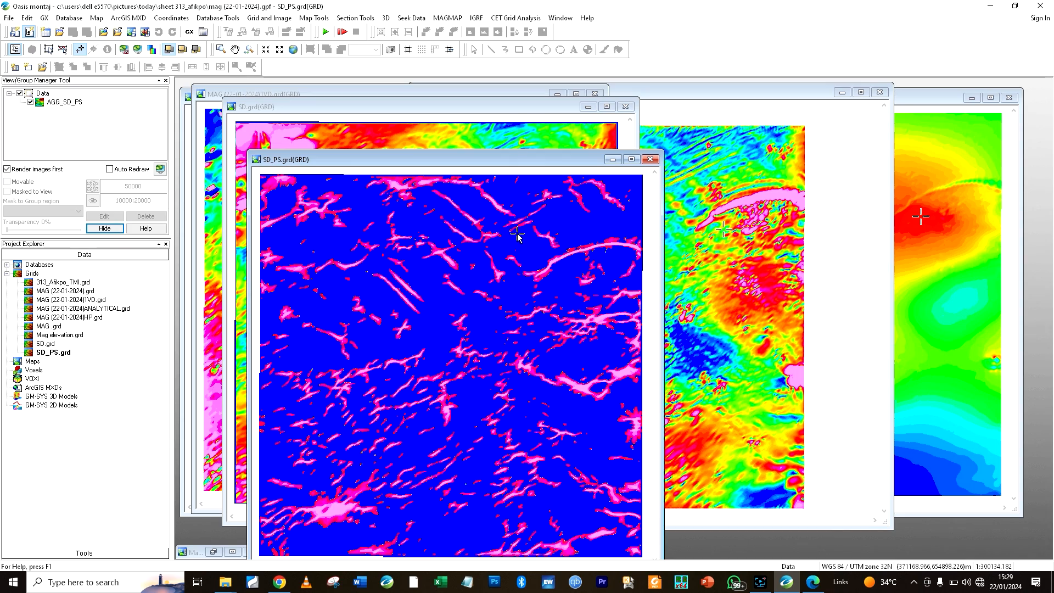
Arrange the SD_PS and SD grid windows side by side so both can be compared
drag(519, 162, 791, 99)
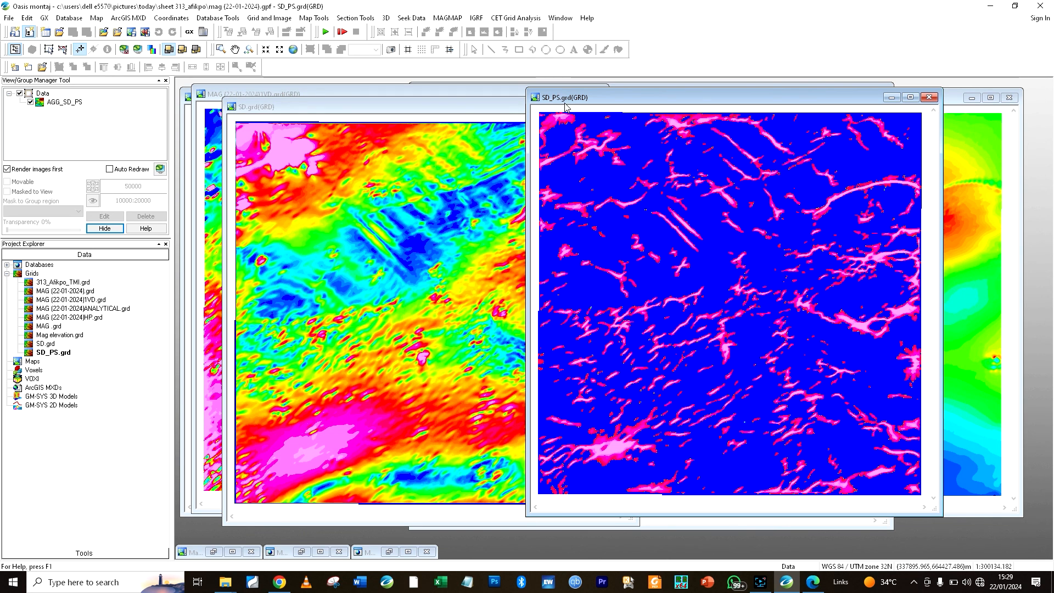
drag(586, 98, 644, 96)
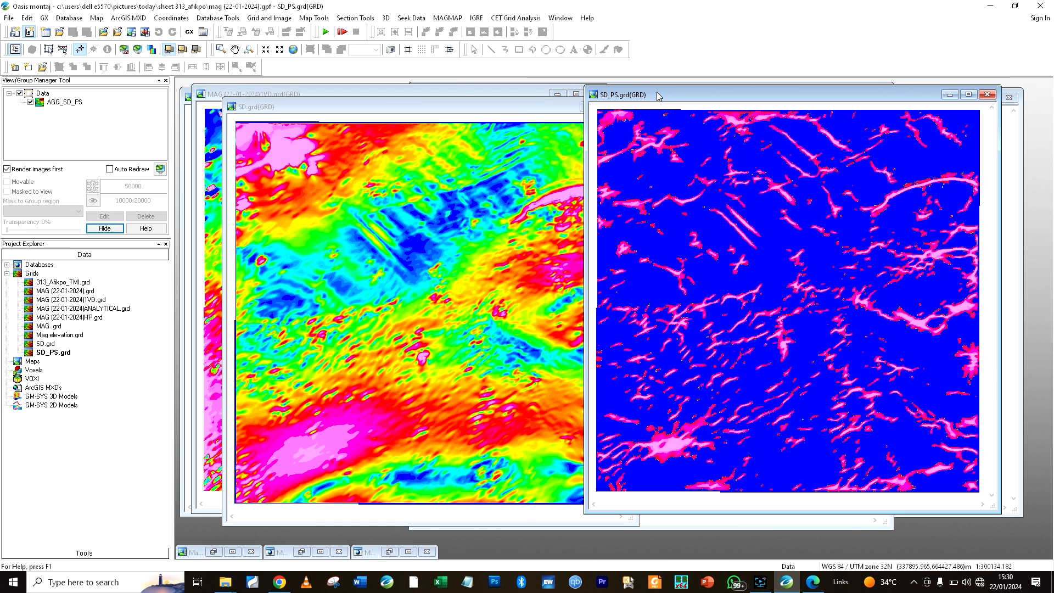
drag(551, 108, 529, 104)
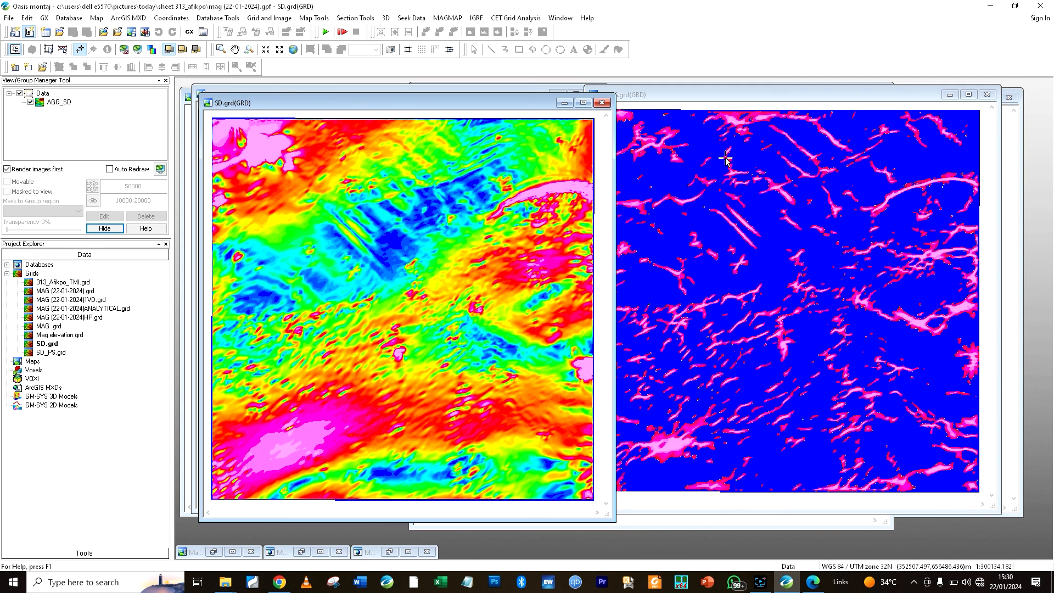
click(506, 20)
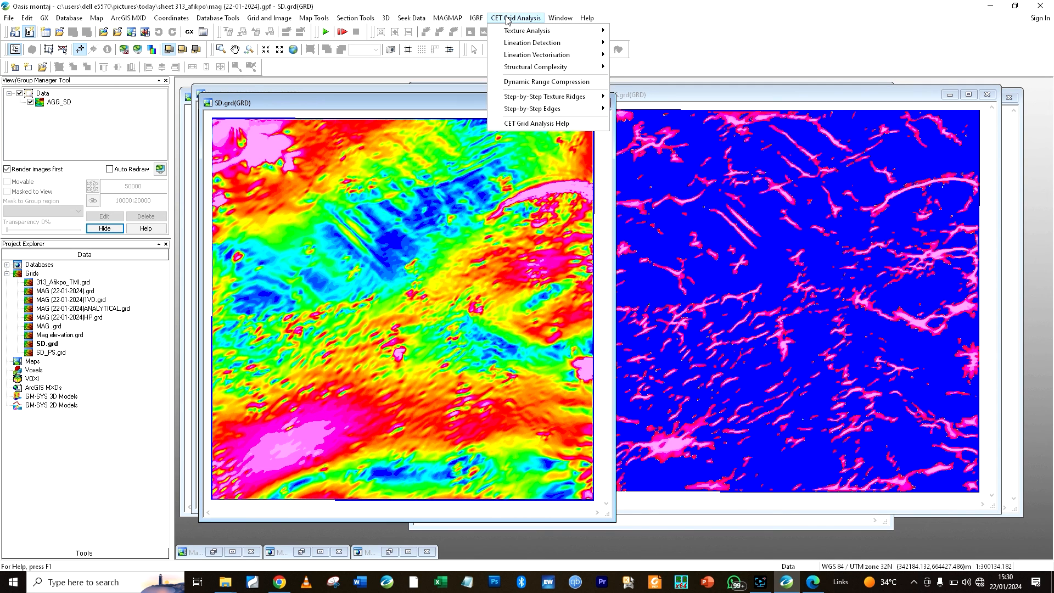
click(439, 109)
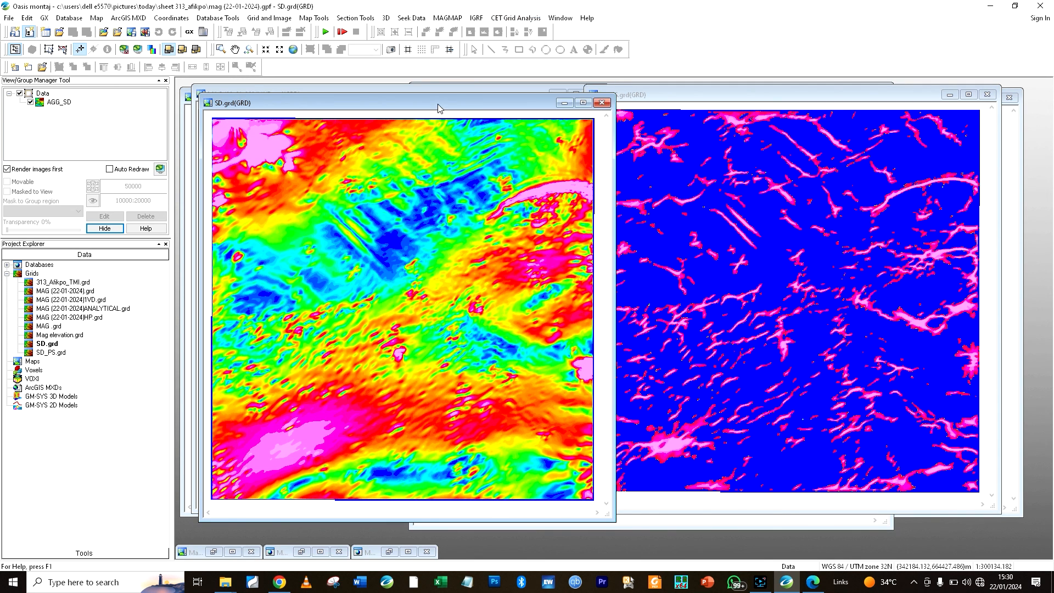